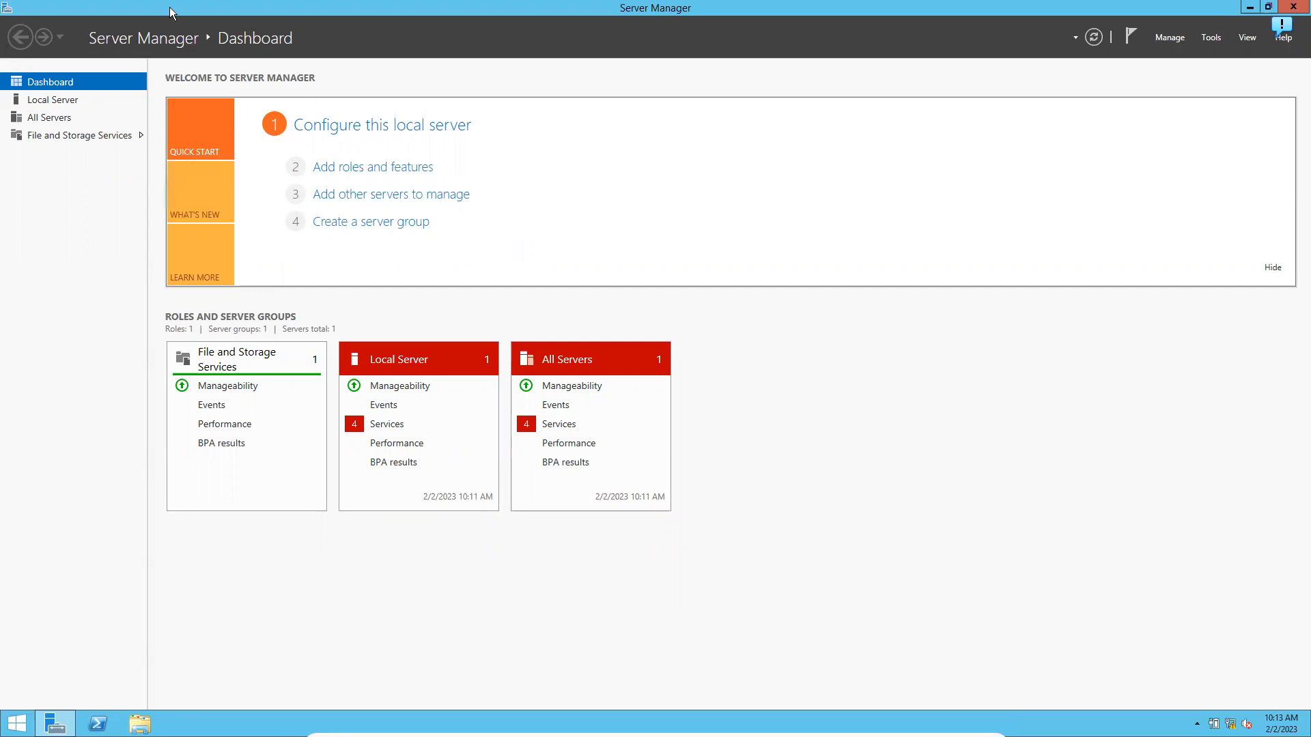
Leave full-screen mode and check the network adapter settings of the running Windows Server 2012 virtual machine in VirtualBox Manager
mouse_move(656, 731)
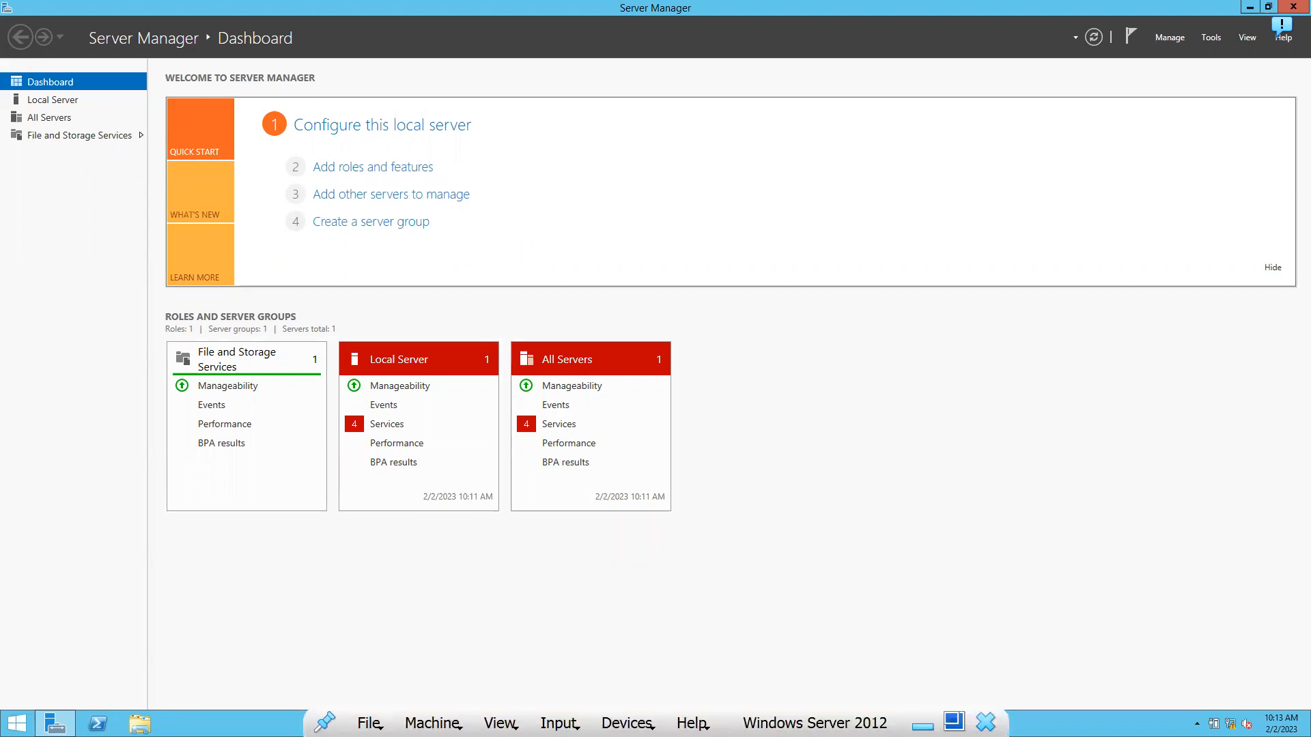
click(501, 723)
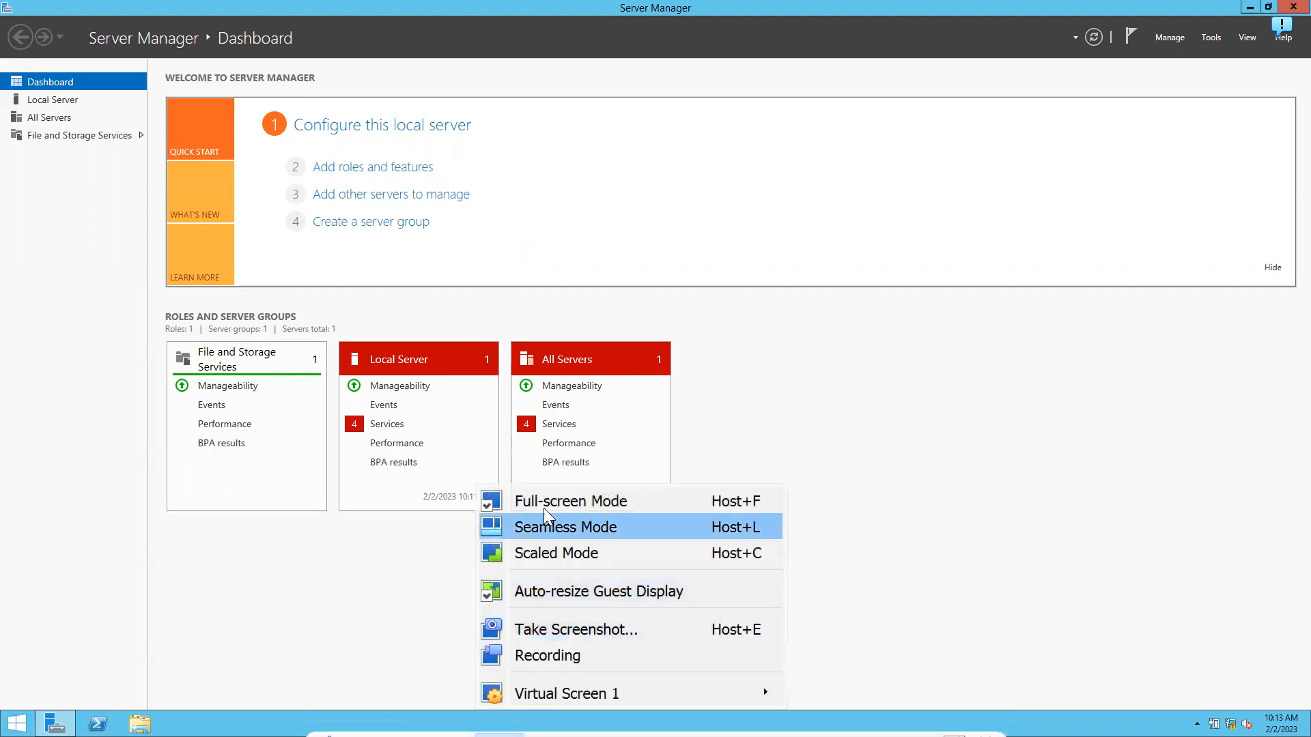
click(544, 503)
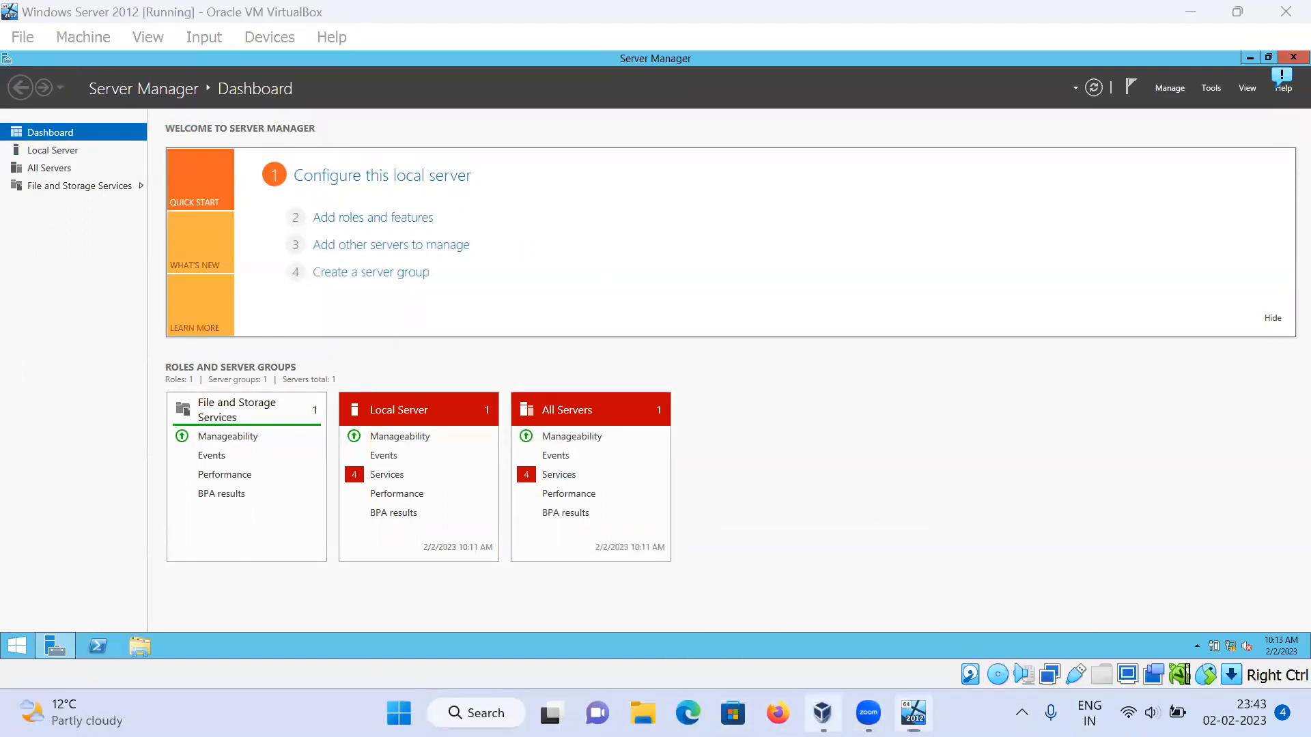
click(821, 713)
click(636, 109)
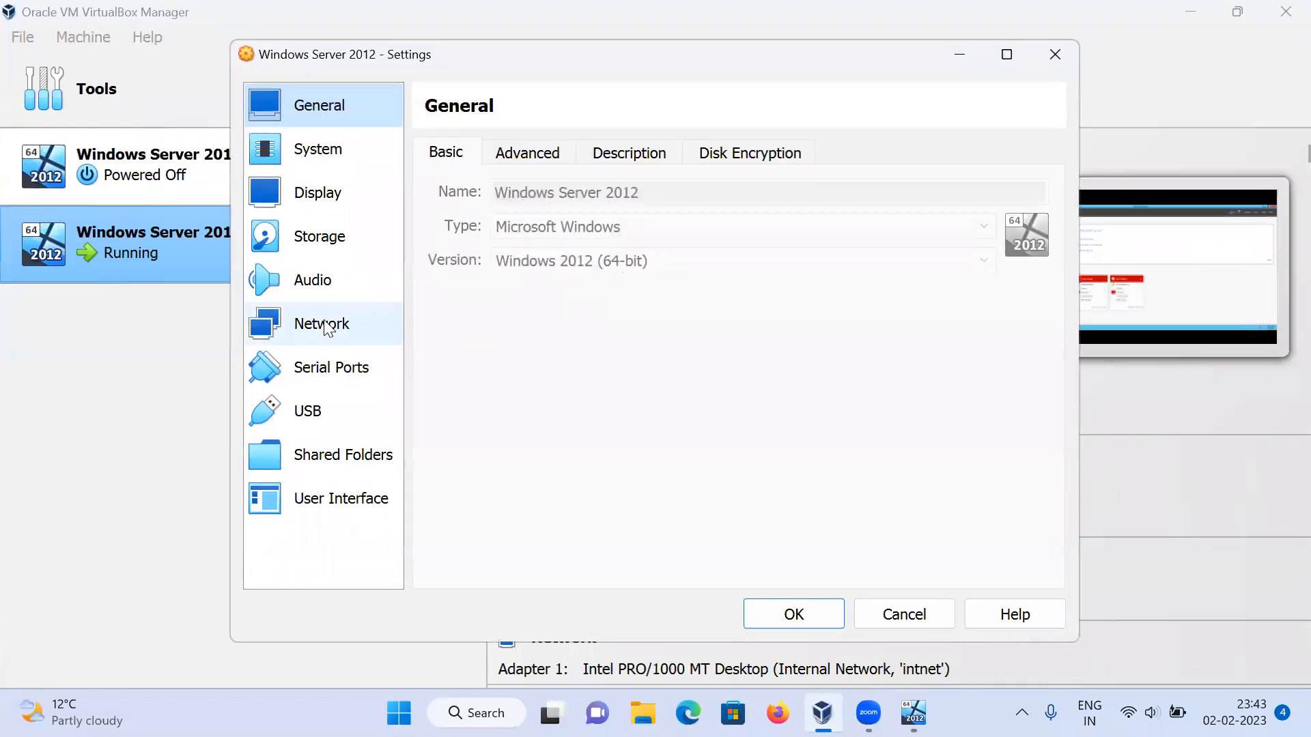
click(322, 324)
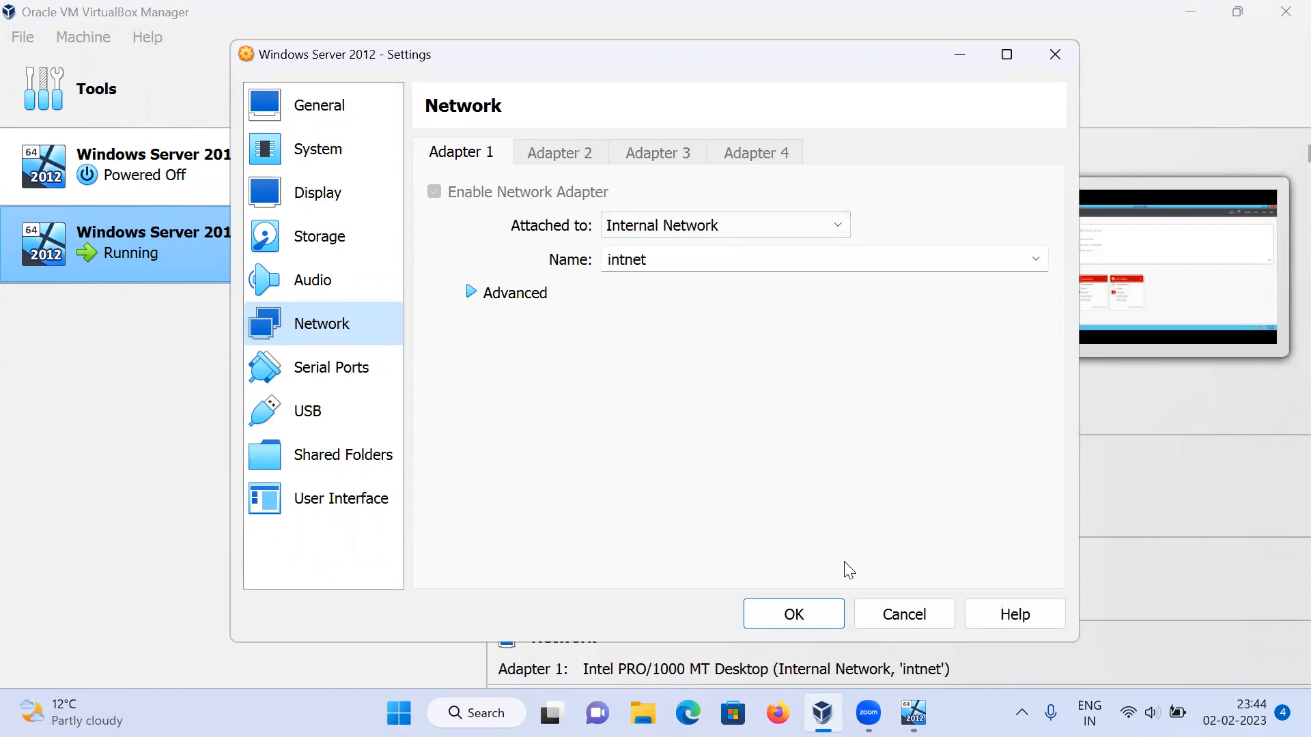
click(890, 617)
Return to the Windows Server 2012 virtual machine and switch it to full-screen mode
click(913, 713)
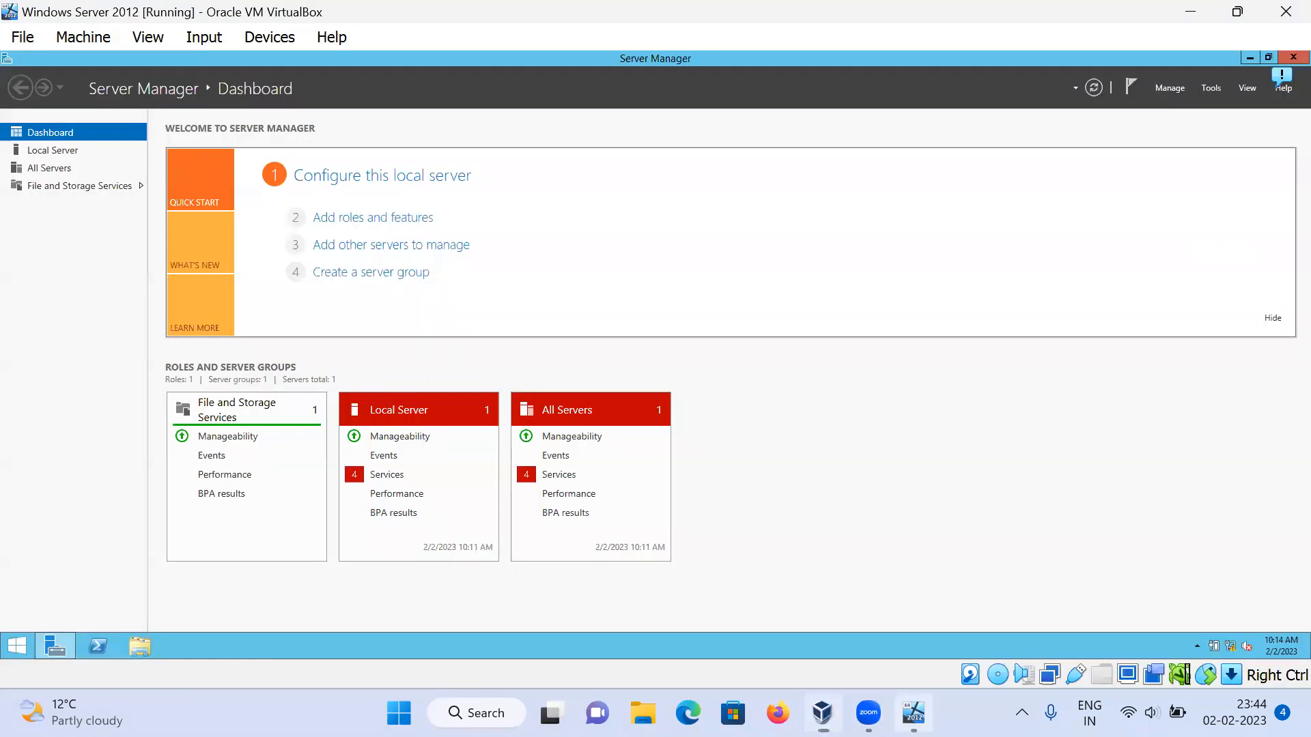
click(146, 41)
click(170, 64)
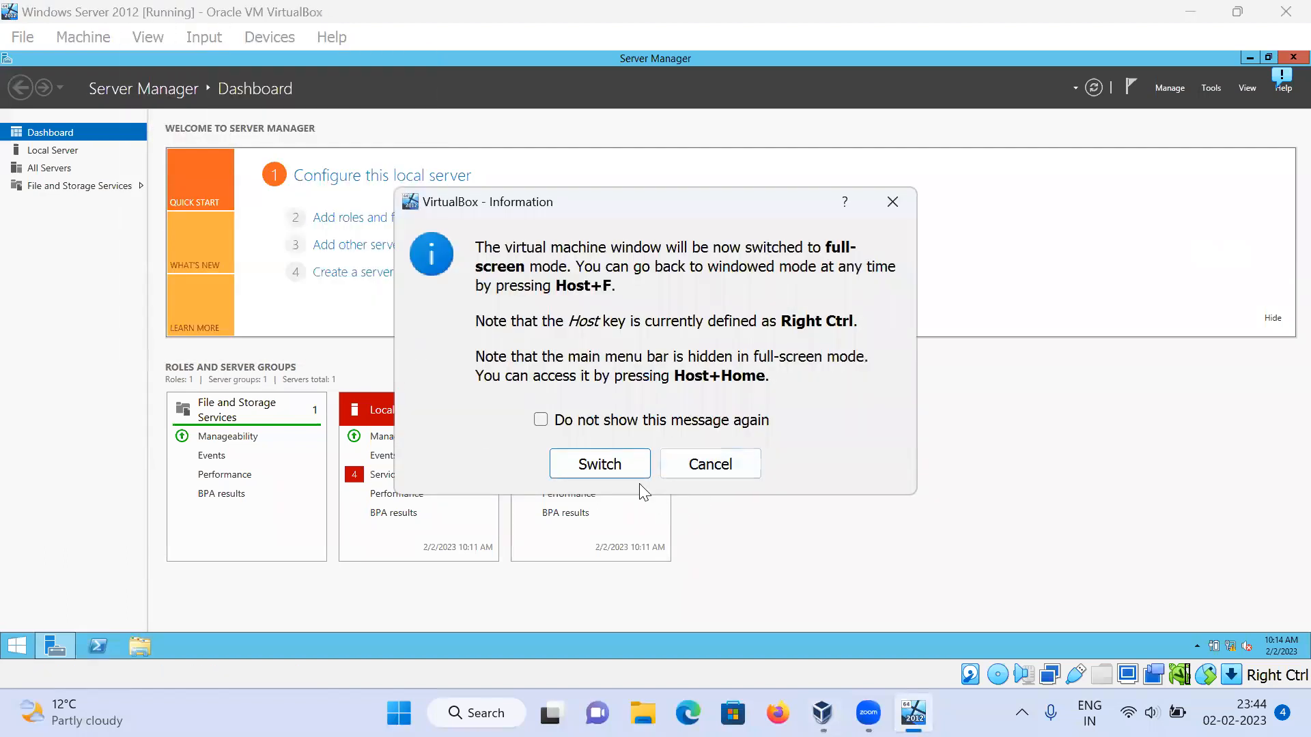
click(613, 469)
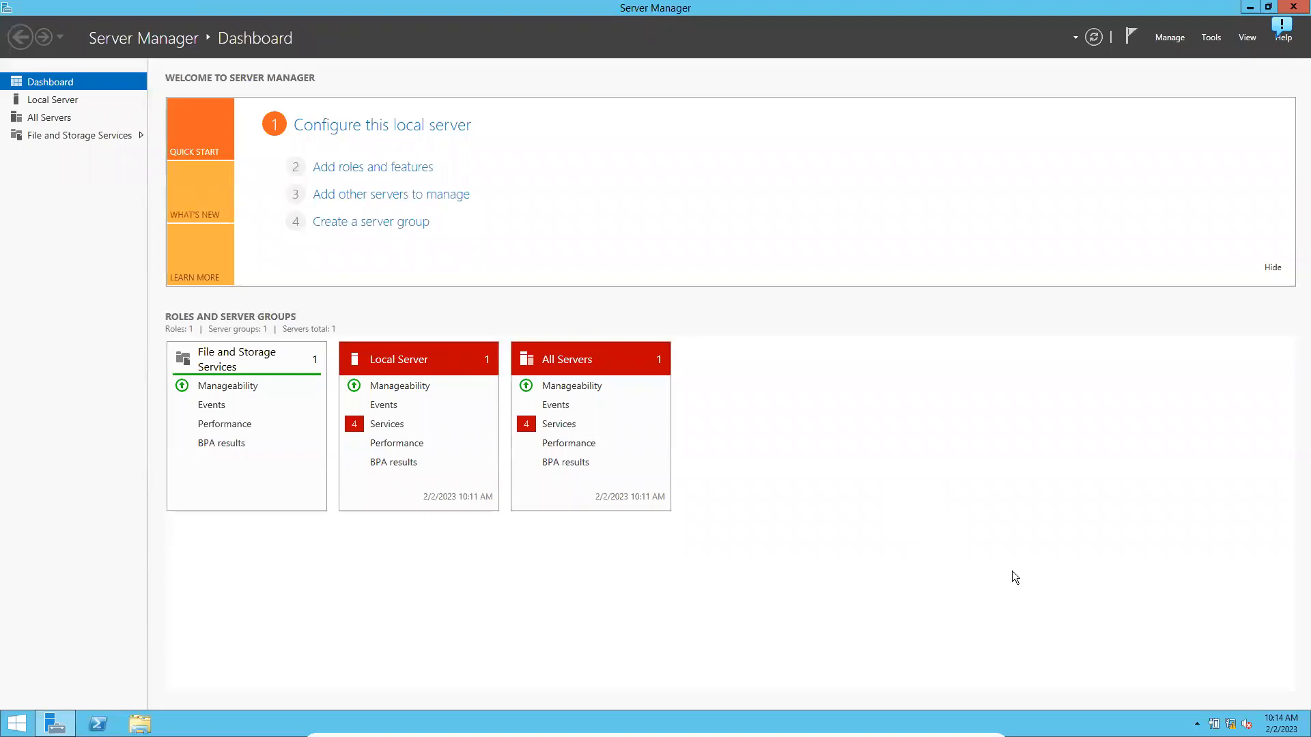
Open Network Connections and bring up the Internet Protocol Version 4 (TCP/IPv4) properties of the Ethernet connection
key(super+r)
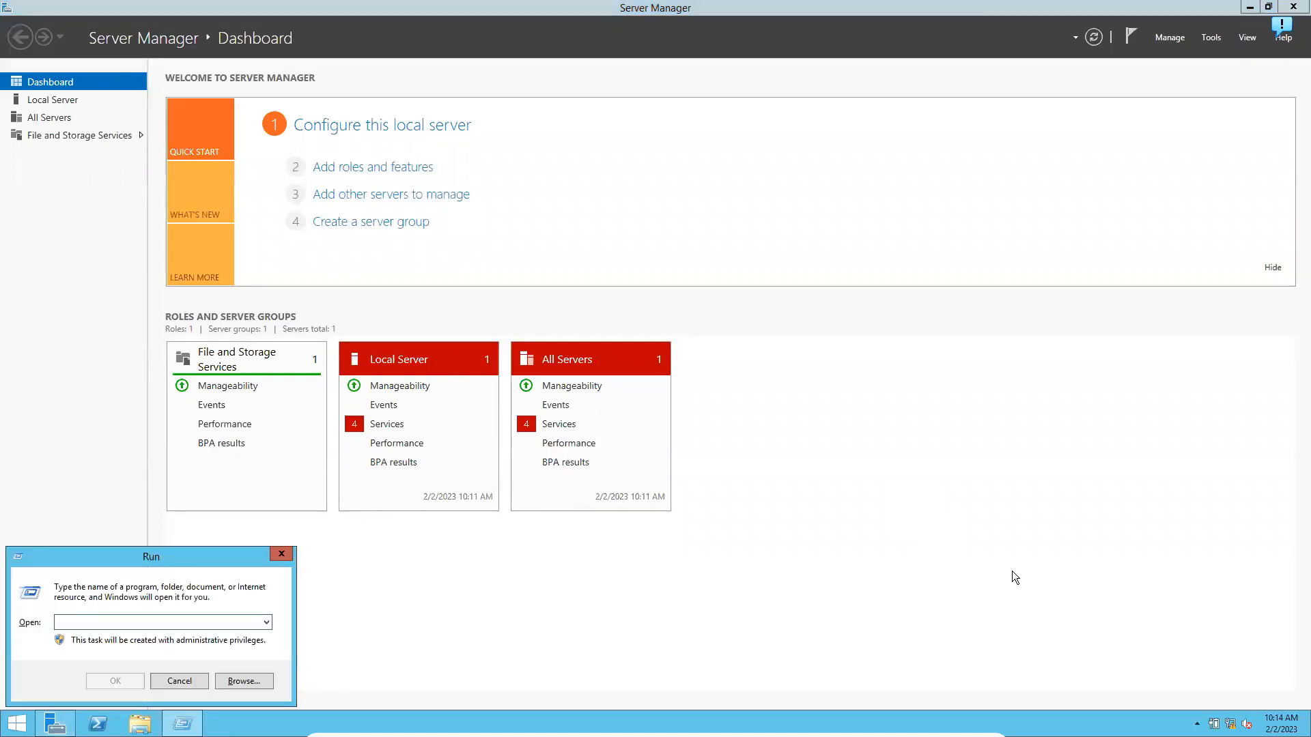
text(mspaint)
key(Return)
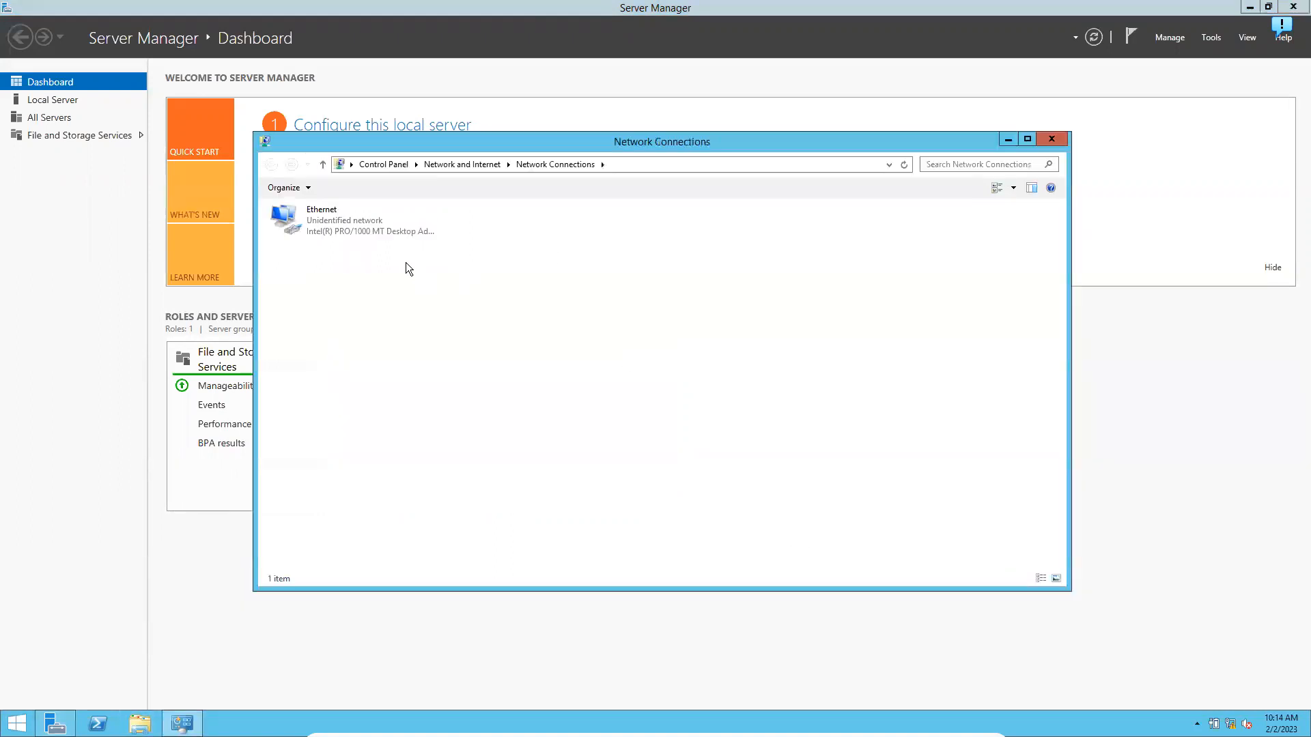
right_click(379, 231)
click(422, 353)
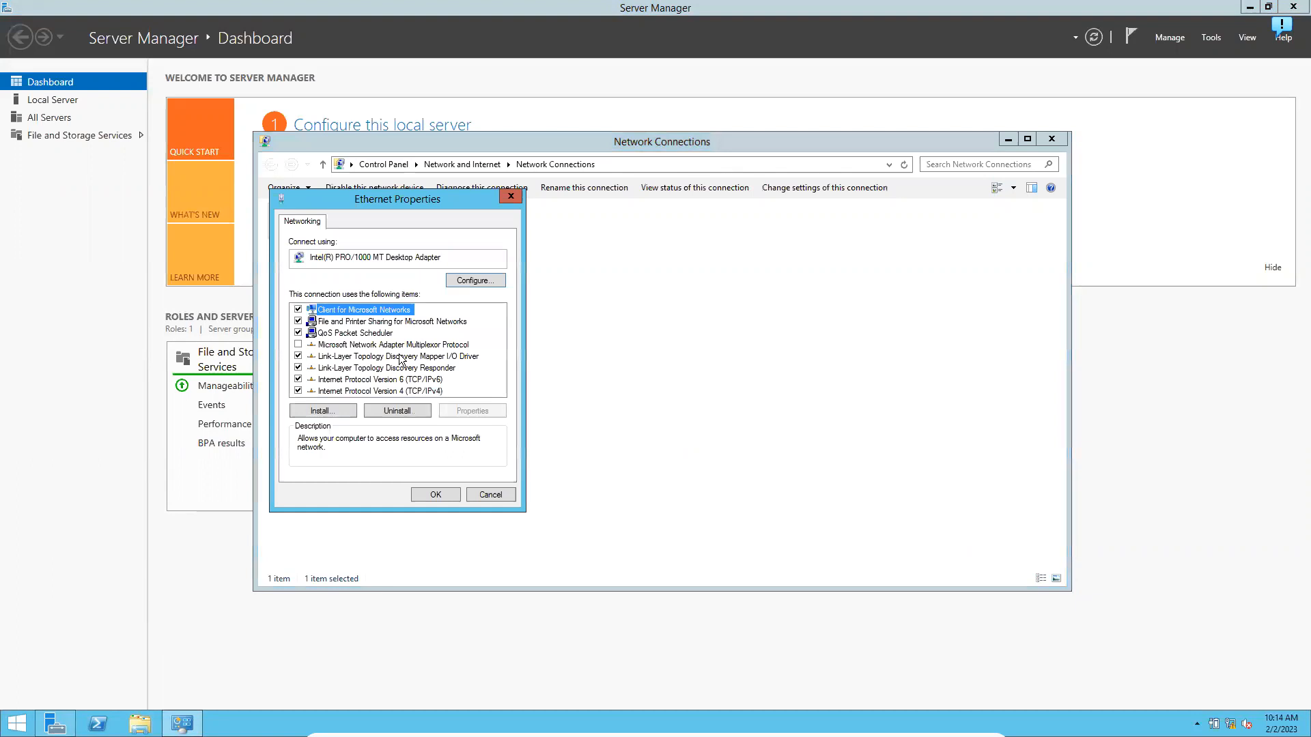
double_click(403, 381)
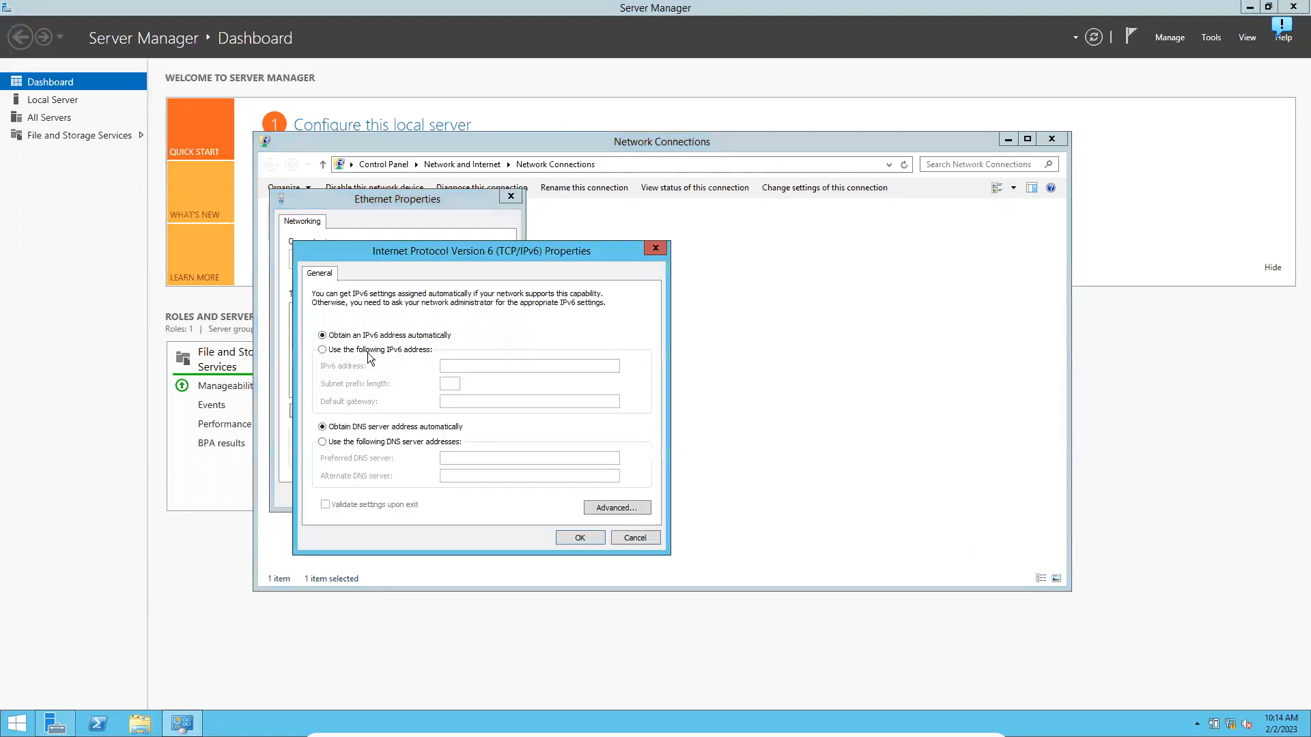
click(628, 535)
double_click(419, 392)
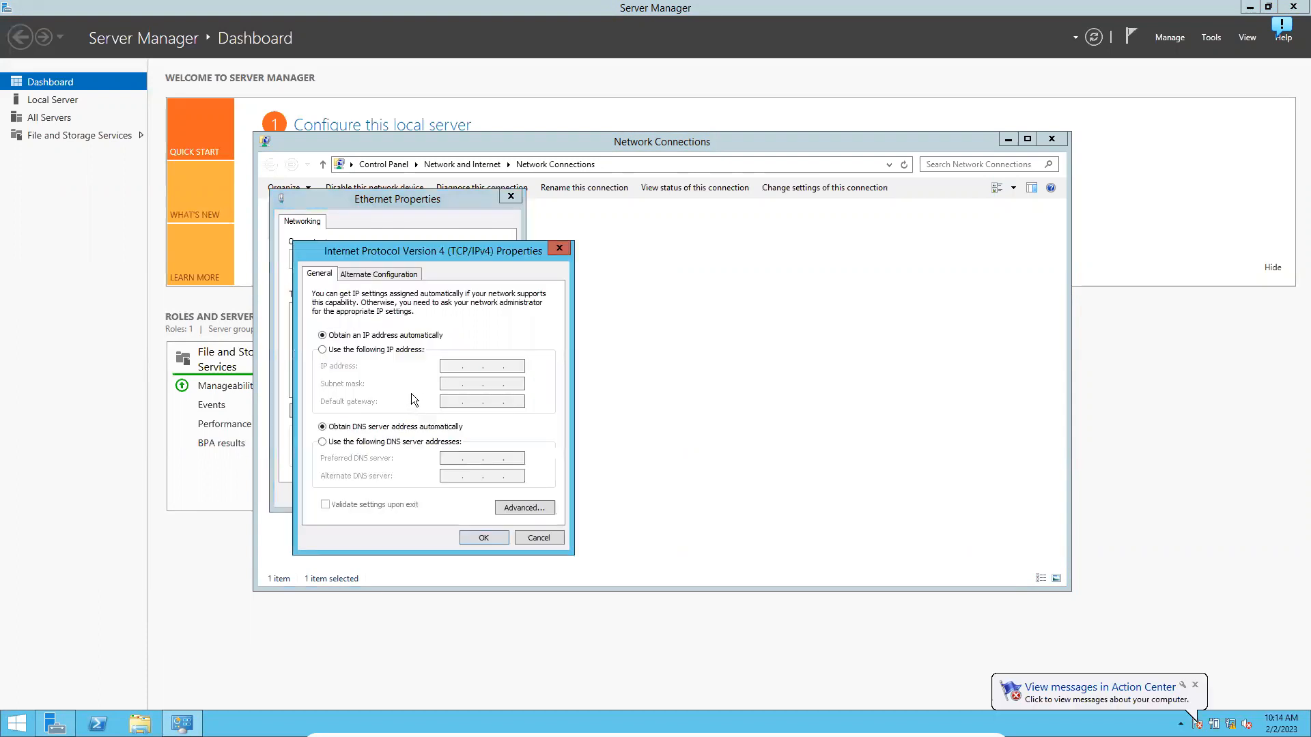
Assign the Ethernet connection the static IP address 10.0.0.1 with subnet mask 255.255.255.0, then close Network Connections
click(388, 350)
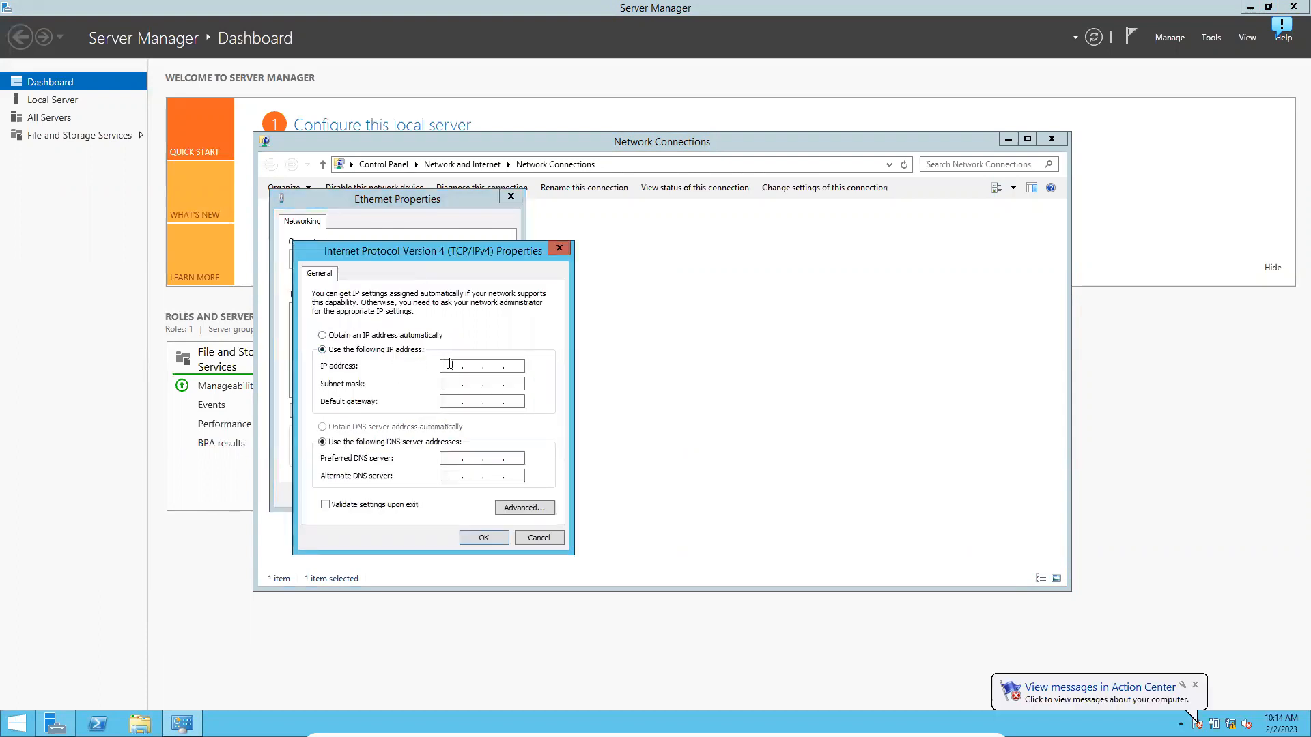
click(449, 365)
text(10.0.)
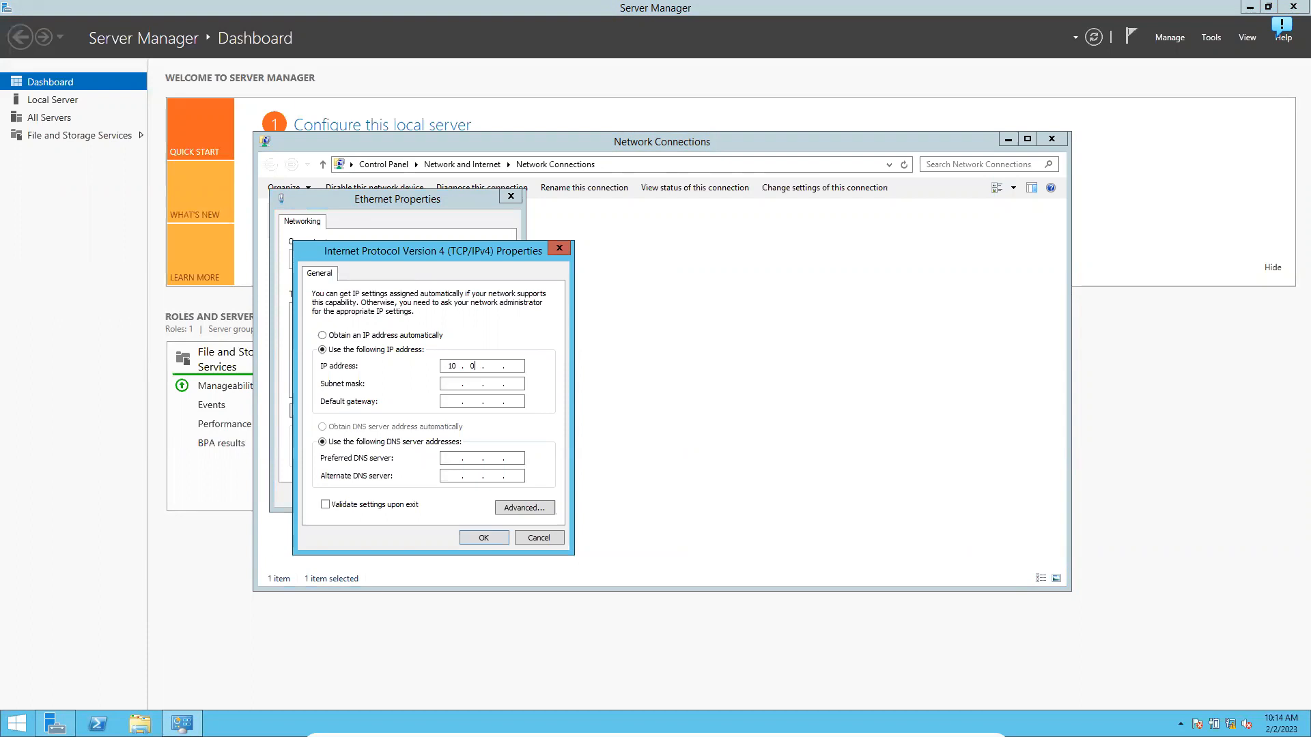
text(0.1)
key(Tab)
text(255 . 255 . 255 . 0)
click(483, 538)
click(444, 495)
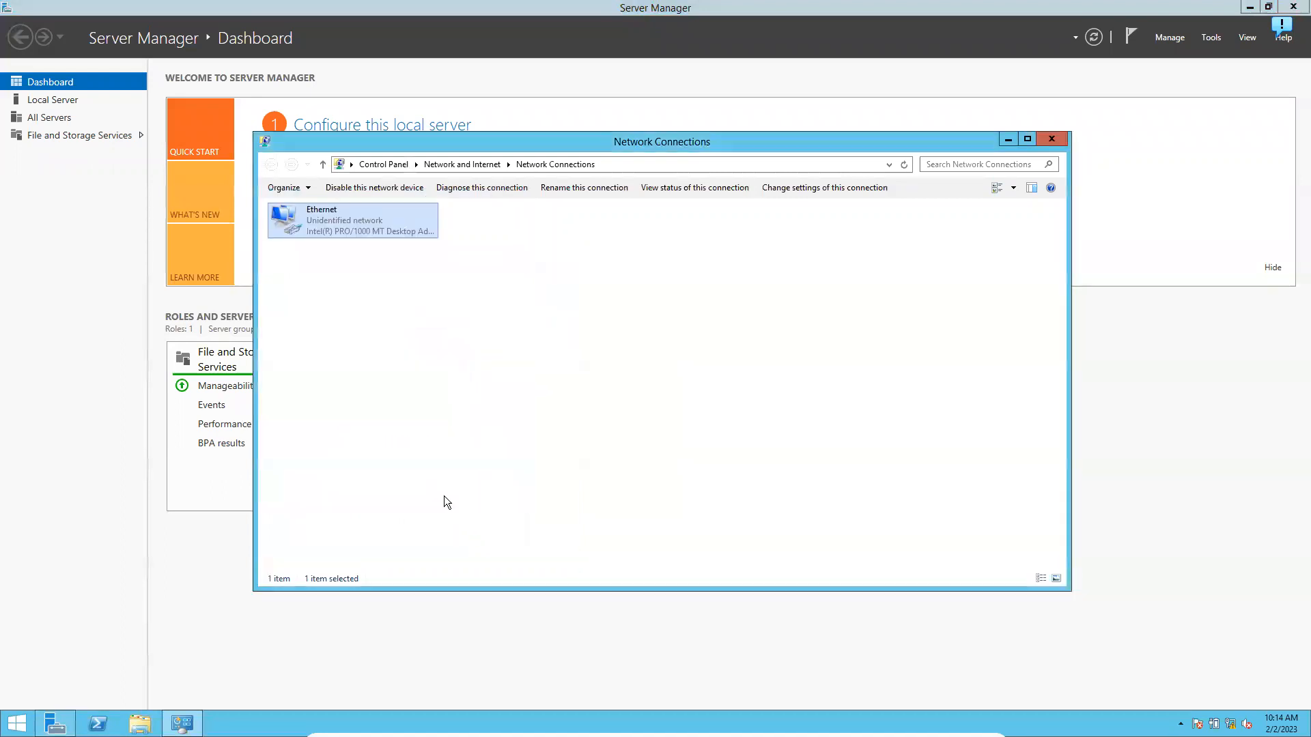
click(1052, 139)
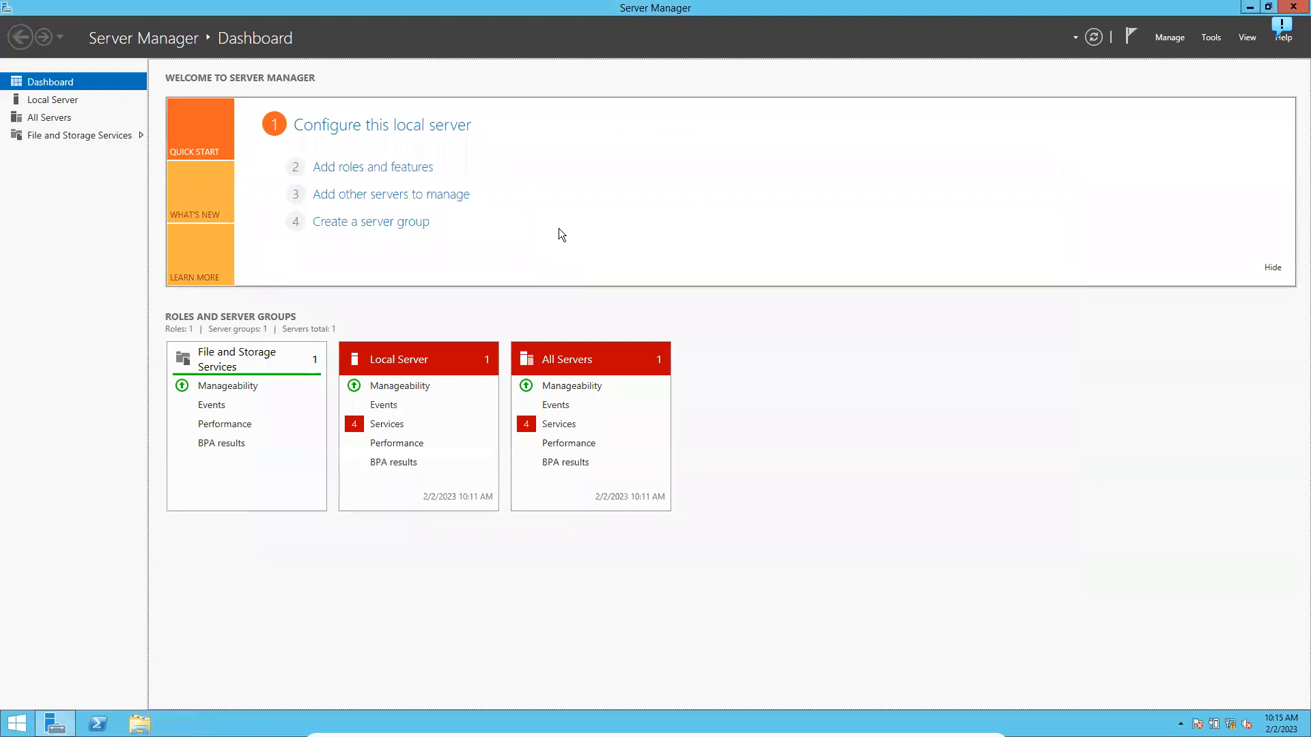
Start adding roles to the local server and select the DHCP Server role with its management tools, continuing despite the validation results
click(403, 172)
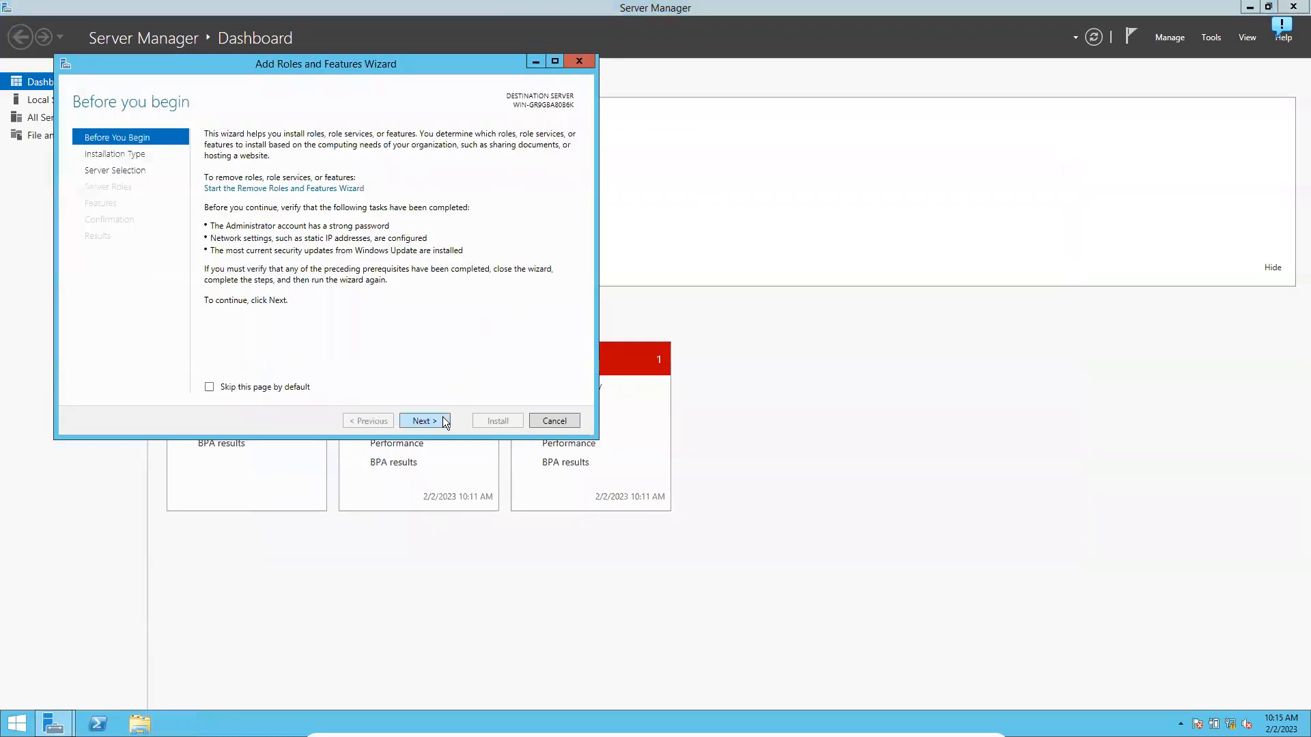
click(442, 421)
click(442, 420)
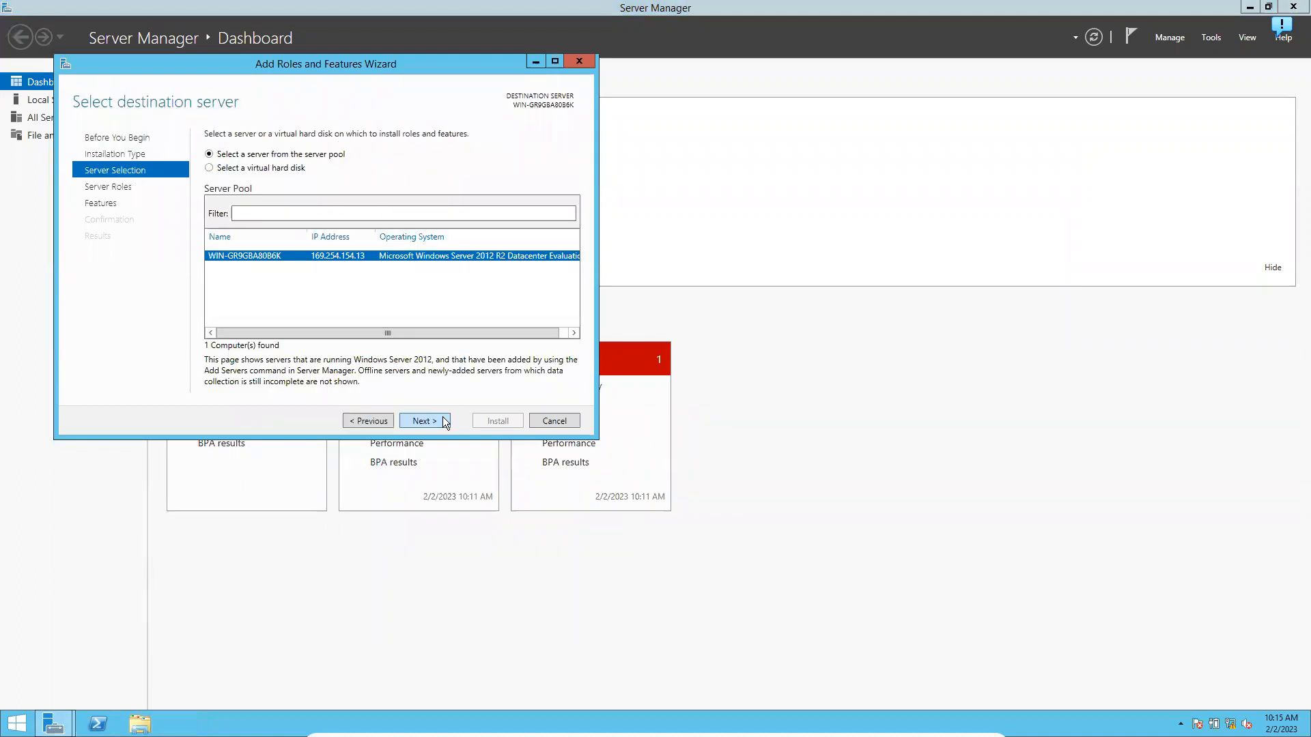
click(442, 420)
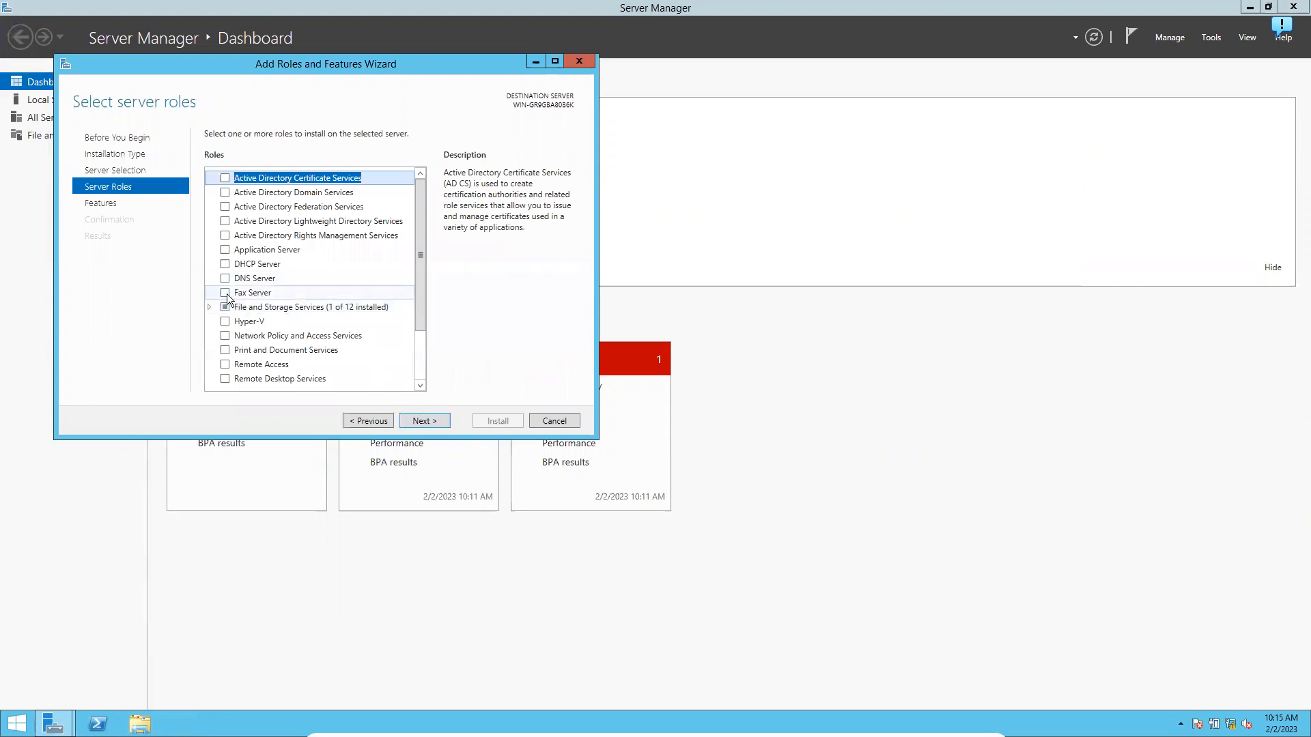
click(225, 264)
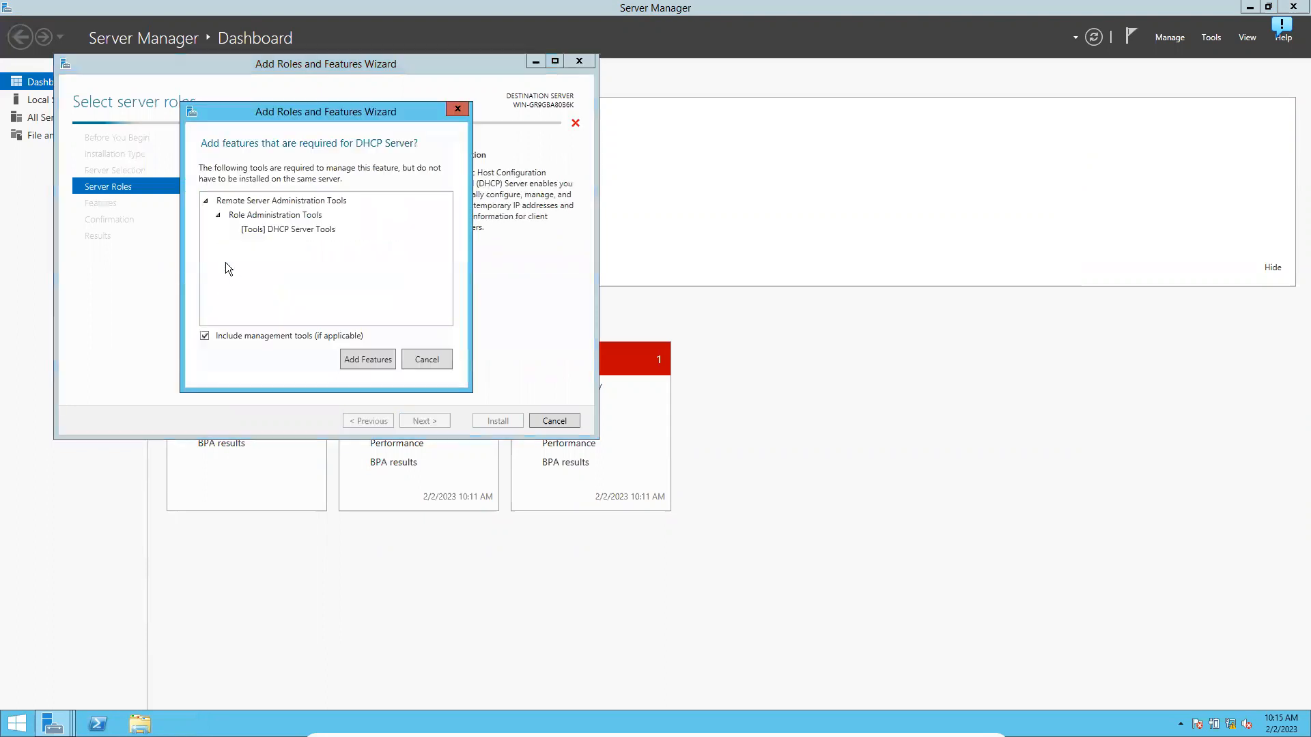
click(364, 359)
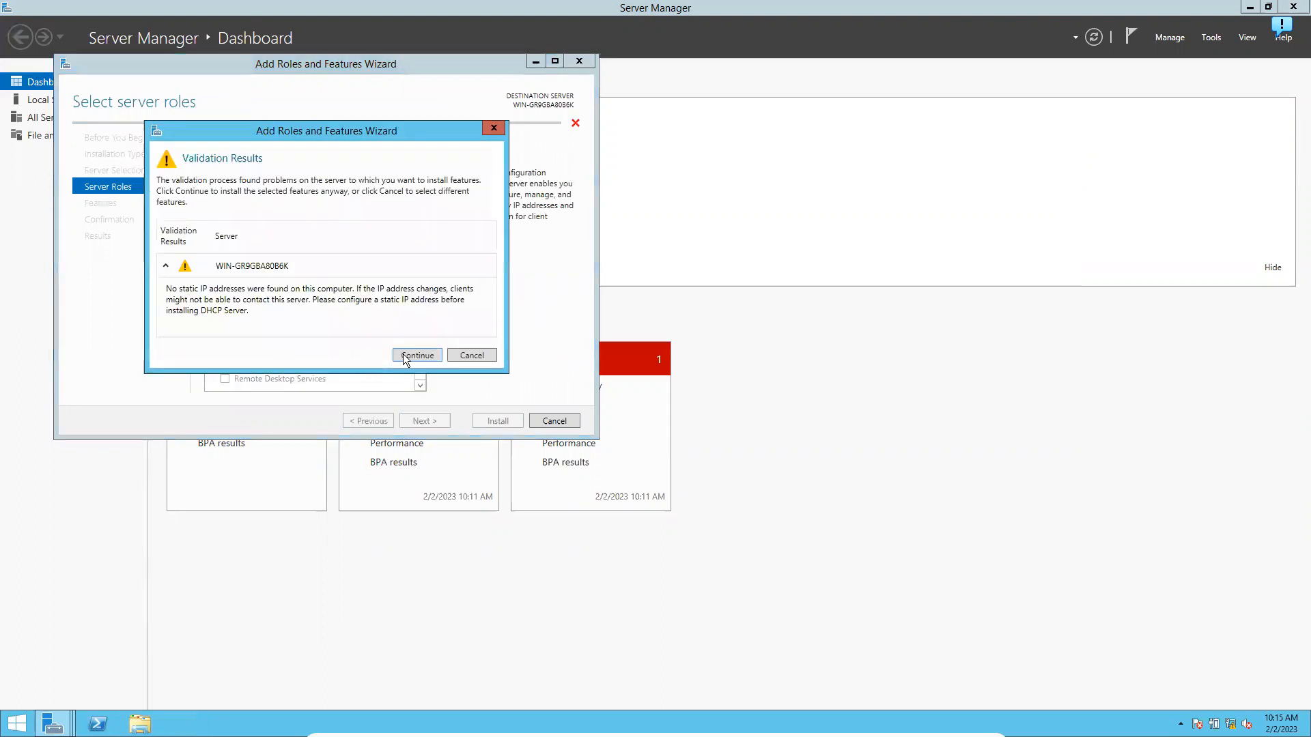
click(396, 355)
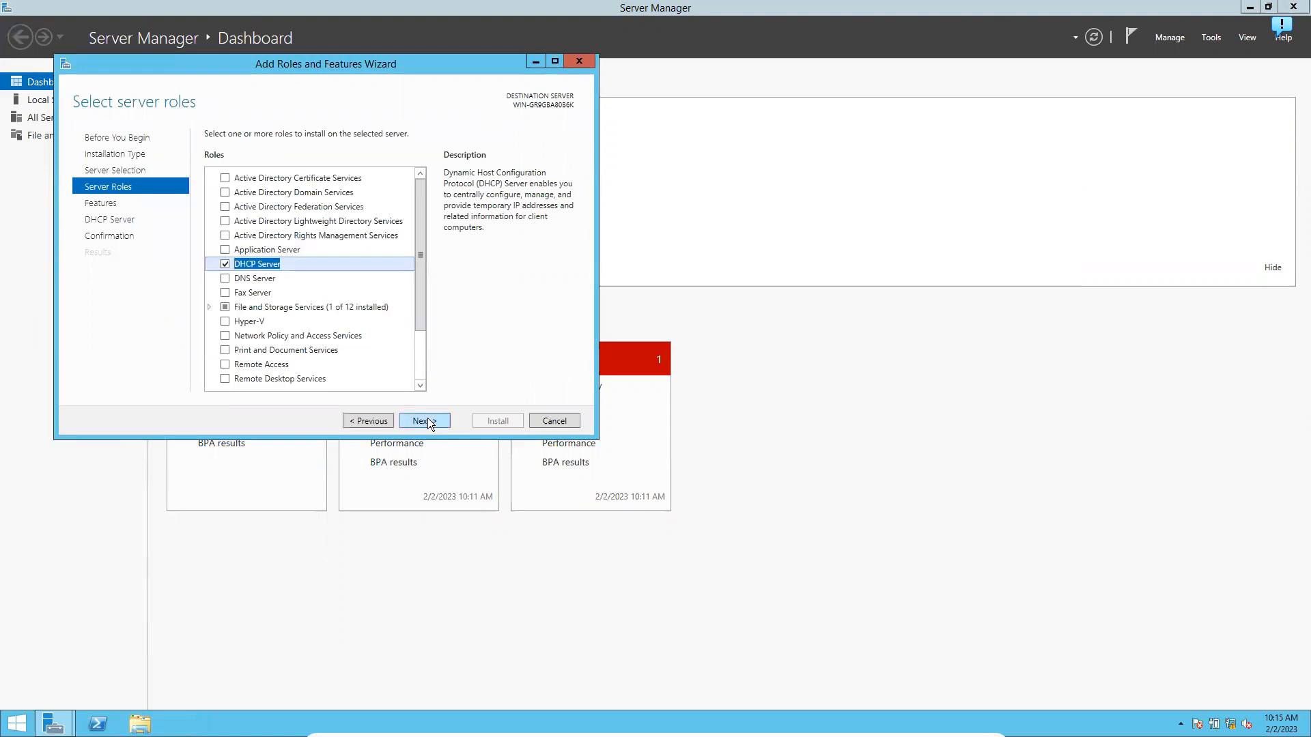
Install the DHCP Server role without extra features and close the wizard once installation finishes
click(427, 421)
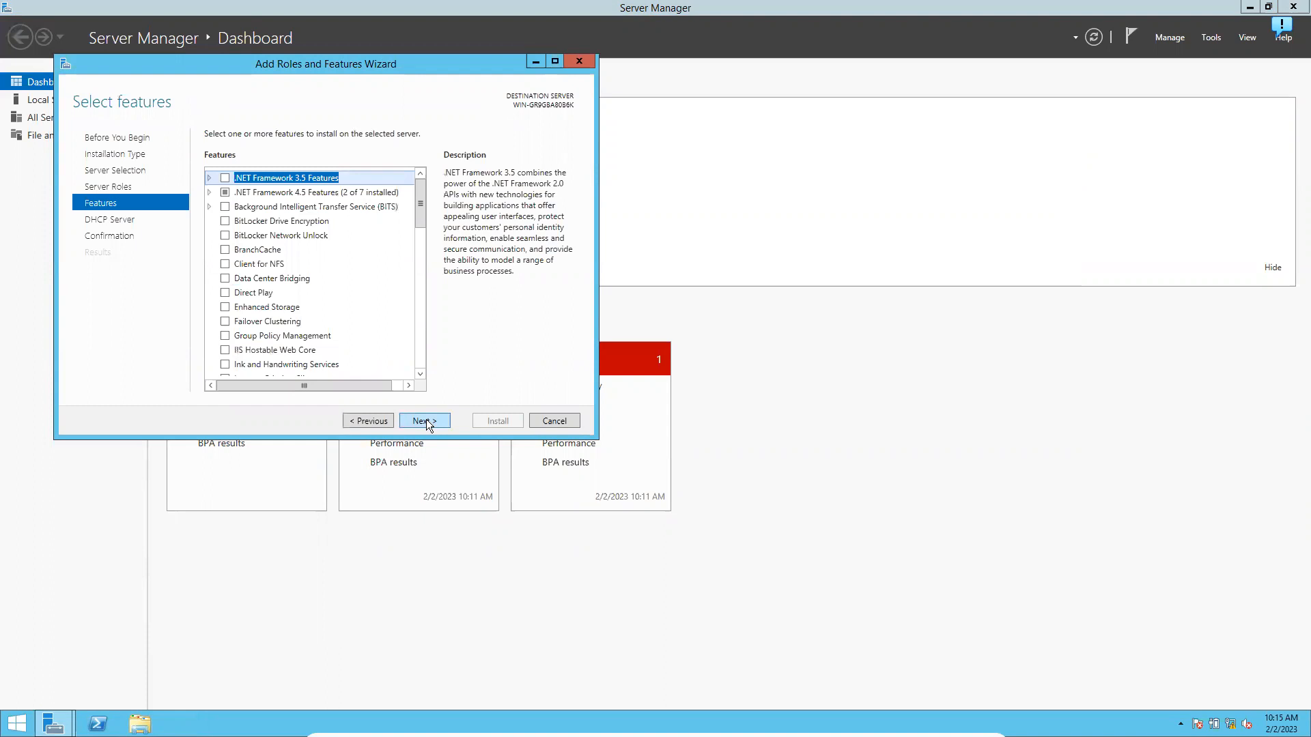
double_click(426, 420)
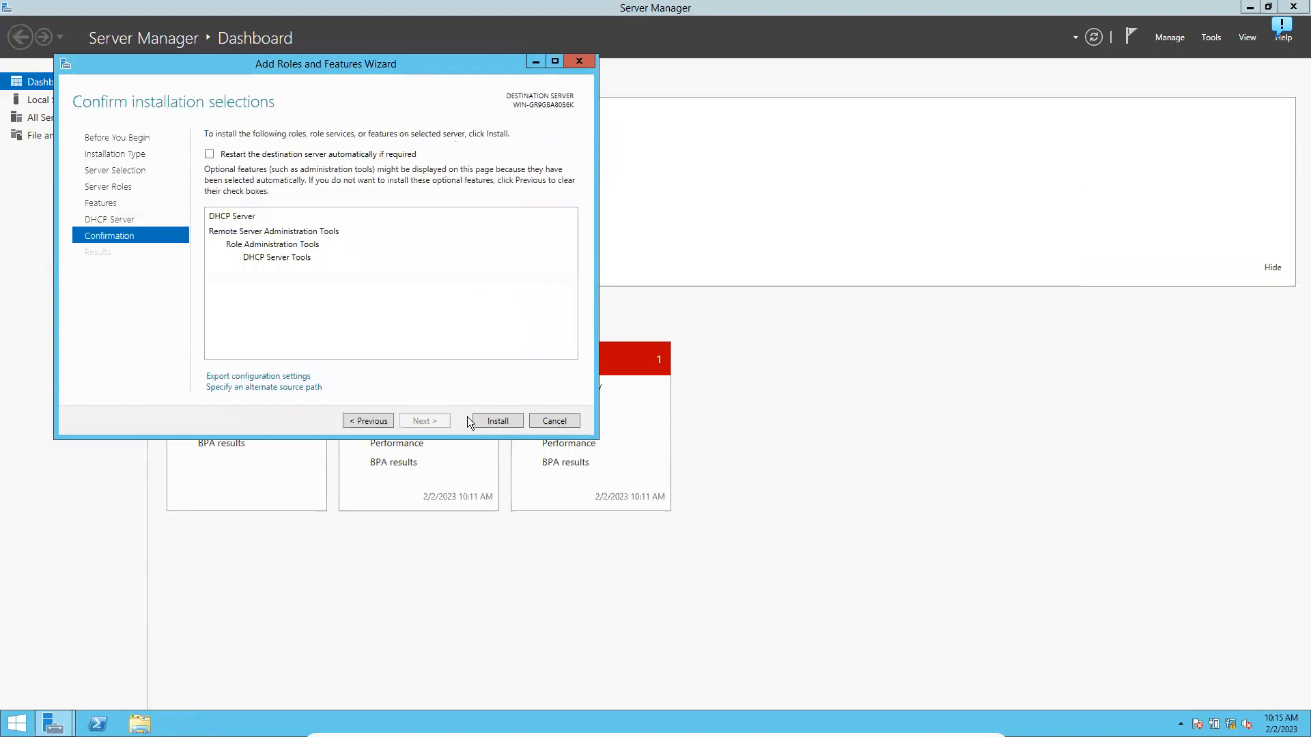
click(486, 420)
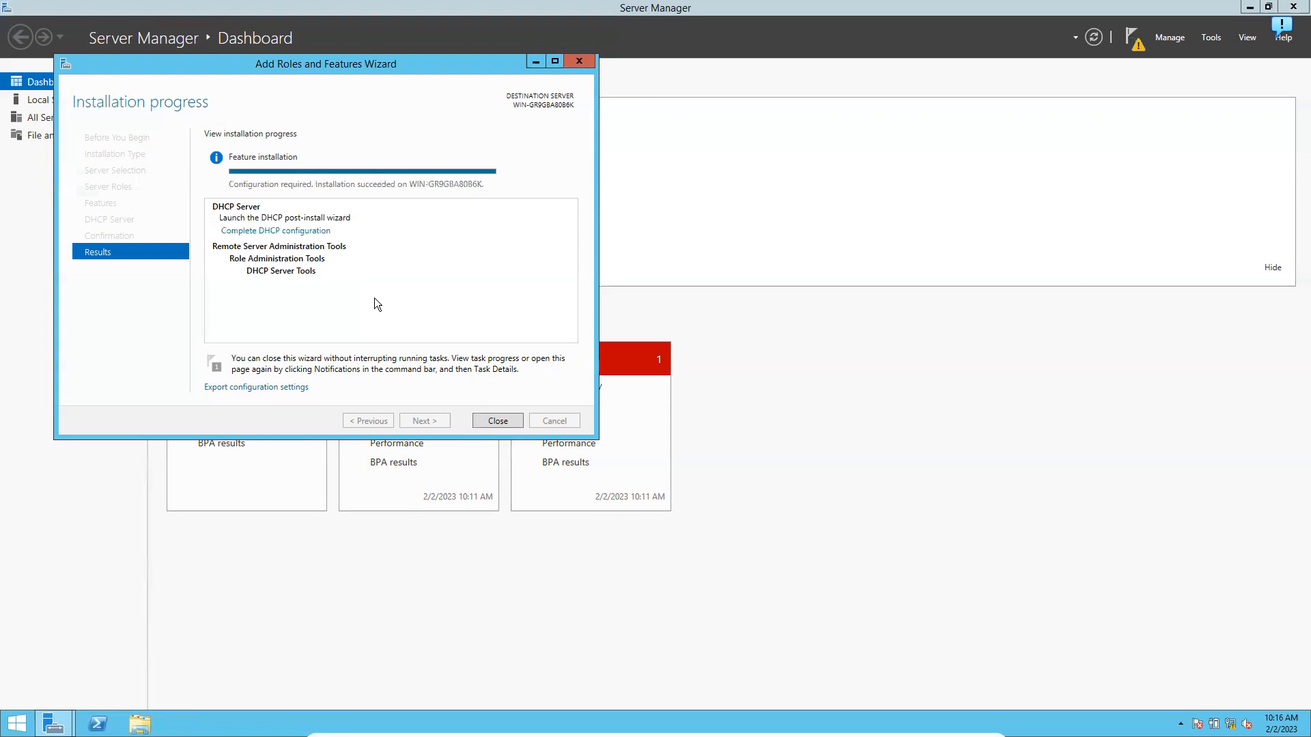
click(511, 422)
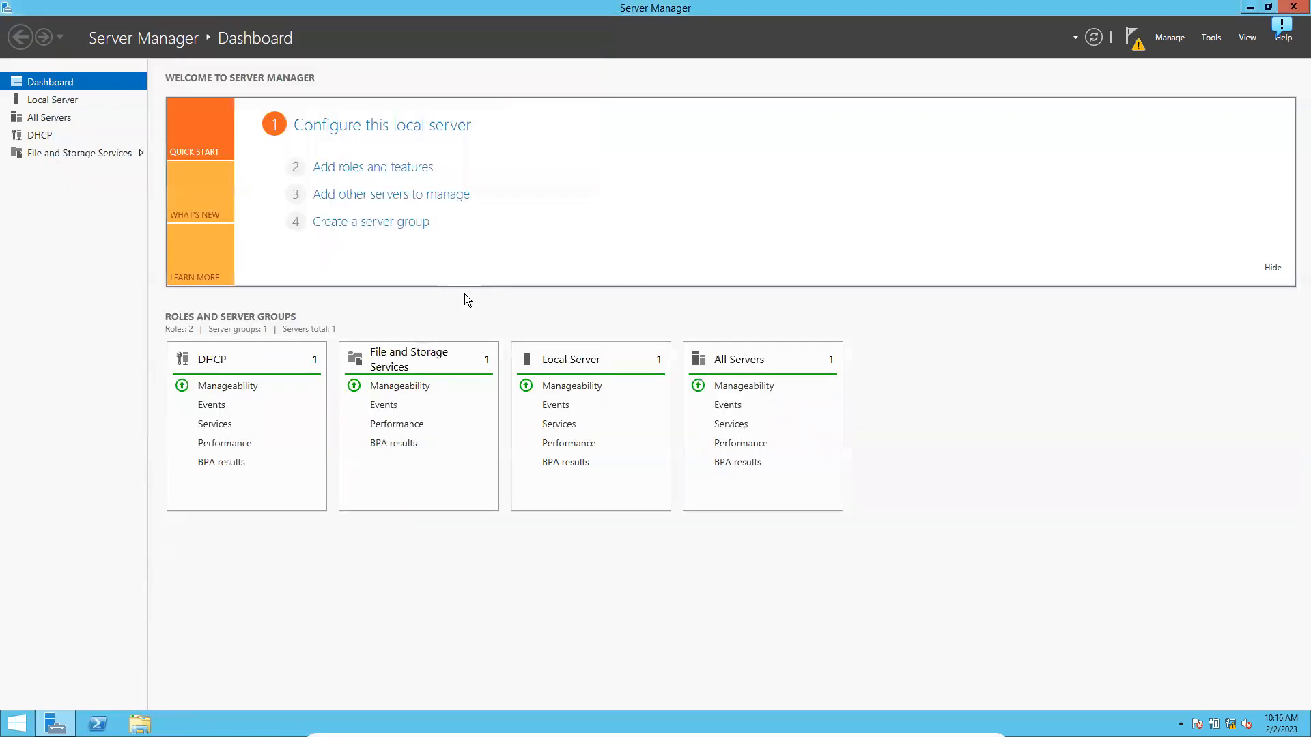
Complete the post-deployment DHCP configuration by committing the creation of the DHCP Administrators and DHCP Users security groups
click(1141, 45)
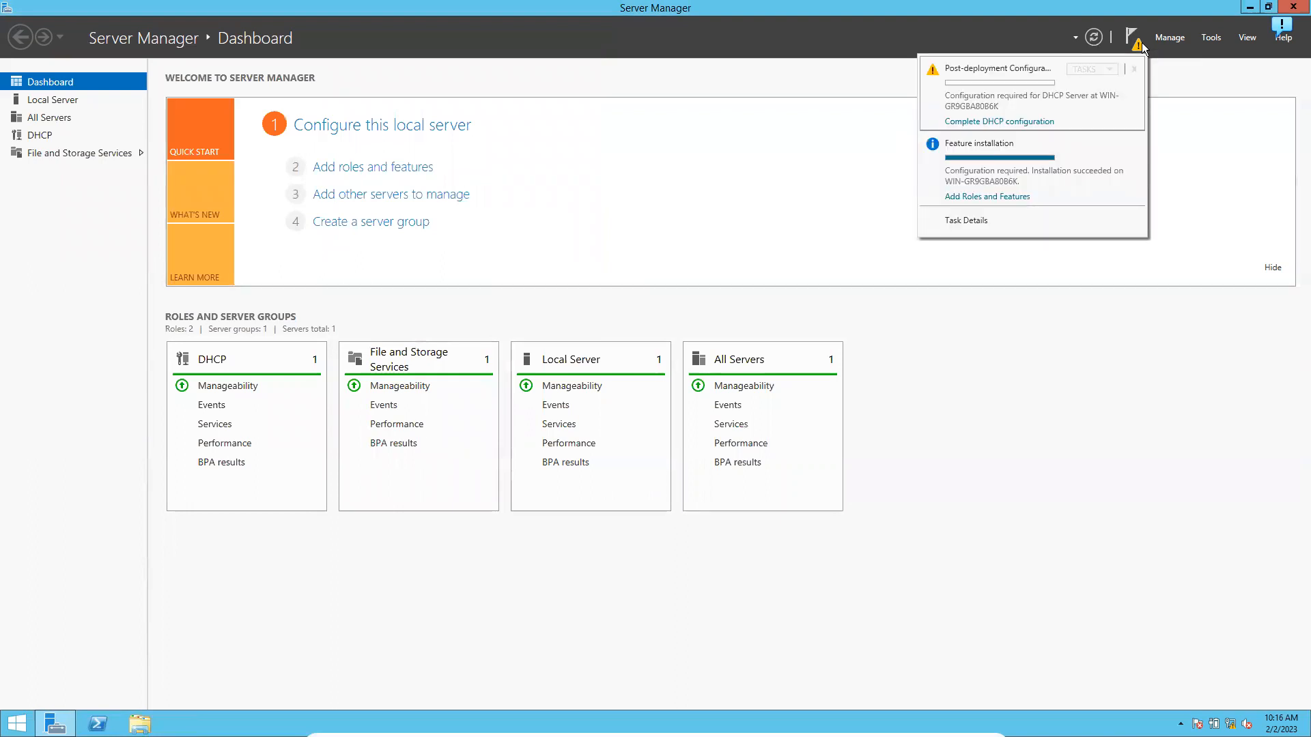
click(1006, 123)
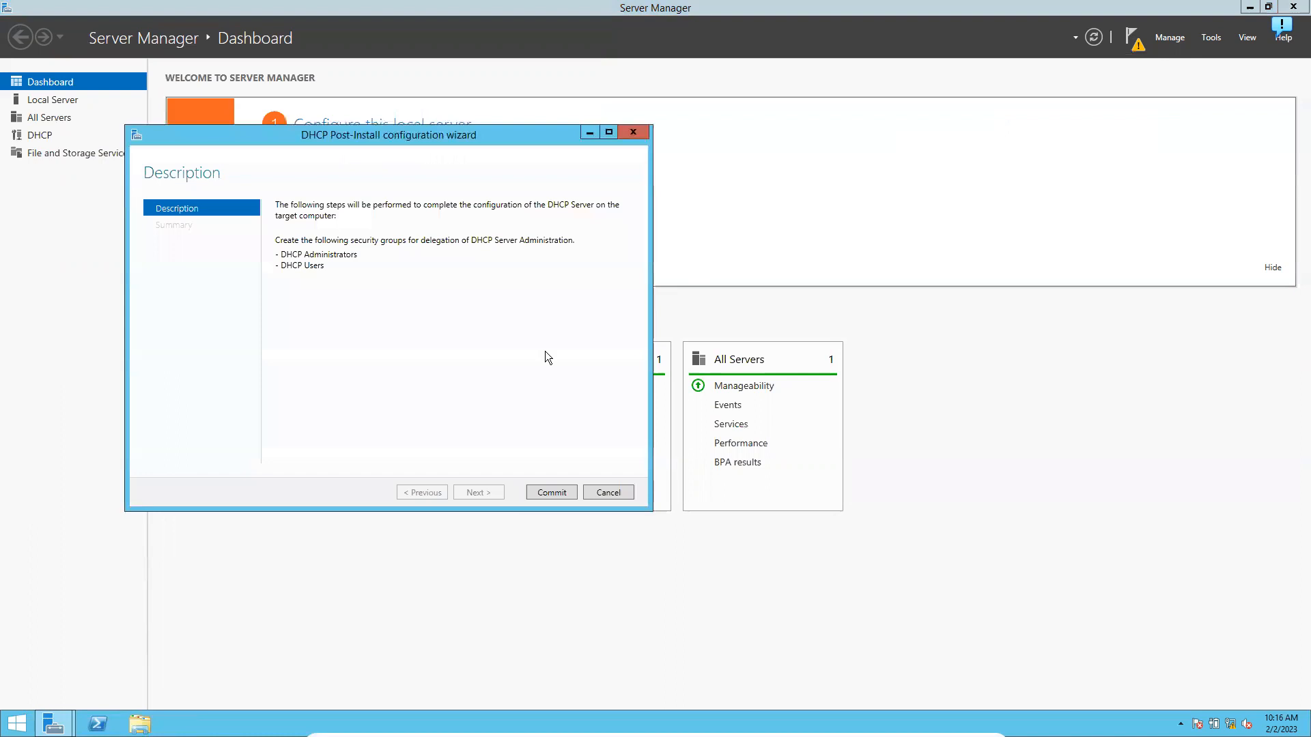
click(551, 498)
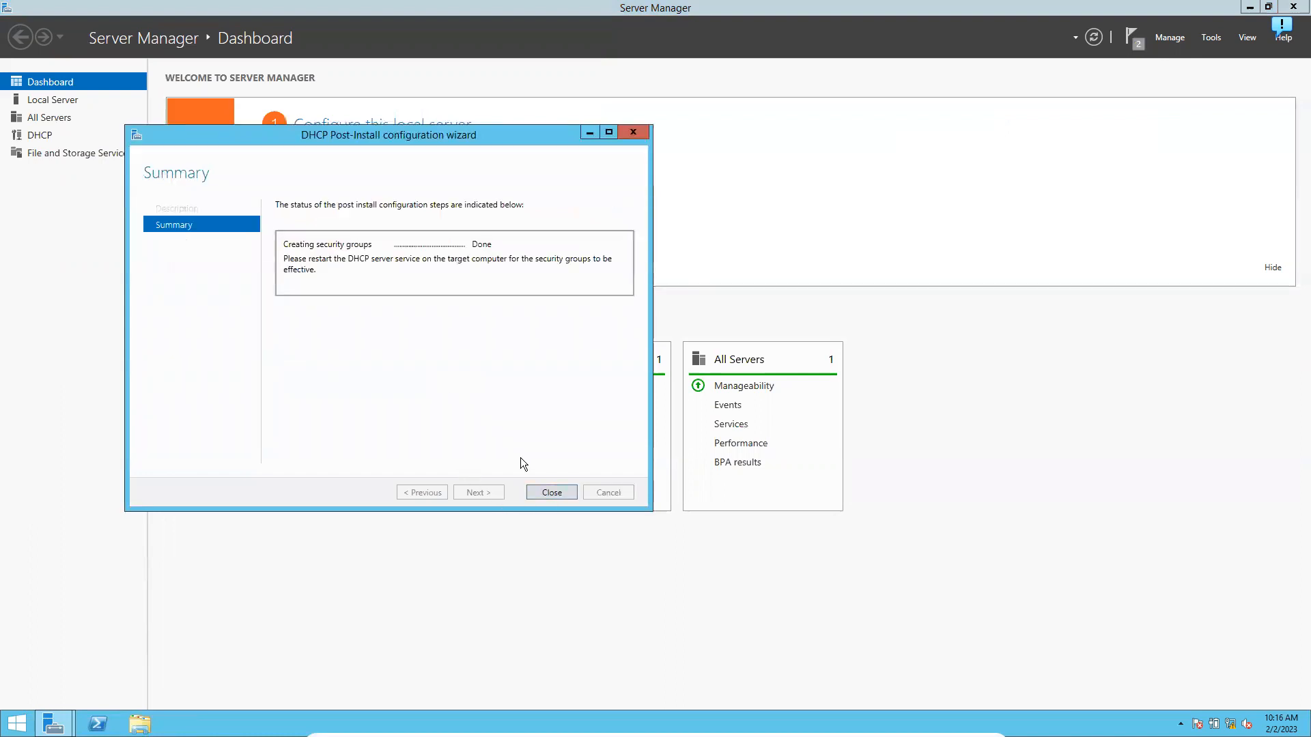
click(552, 493)
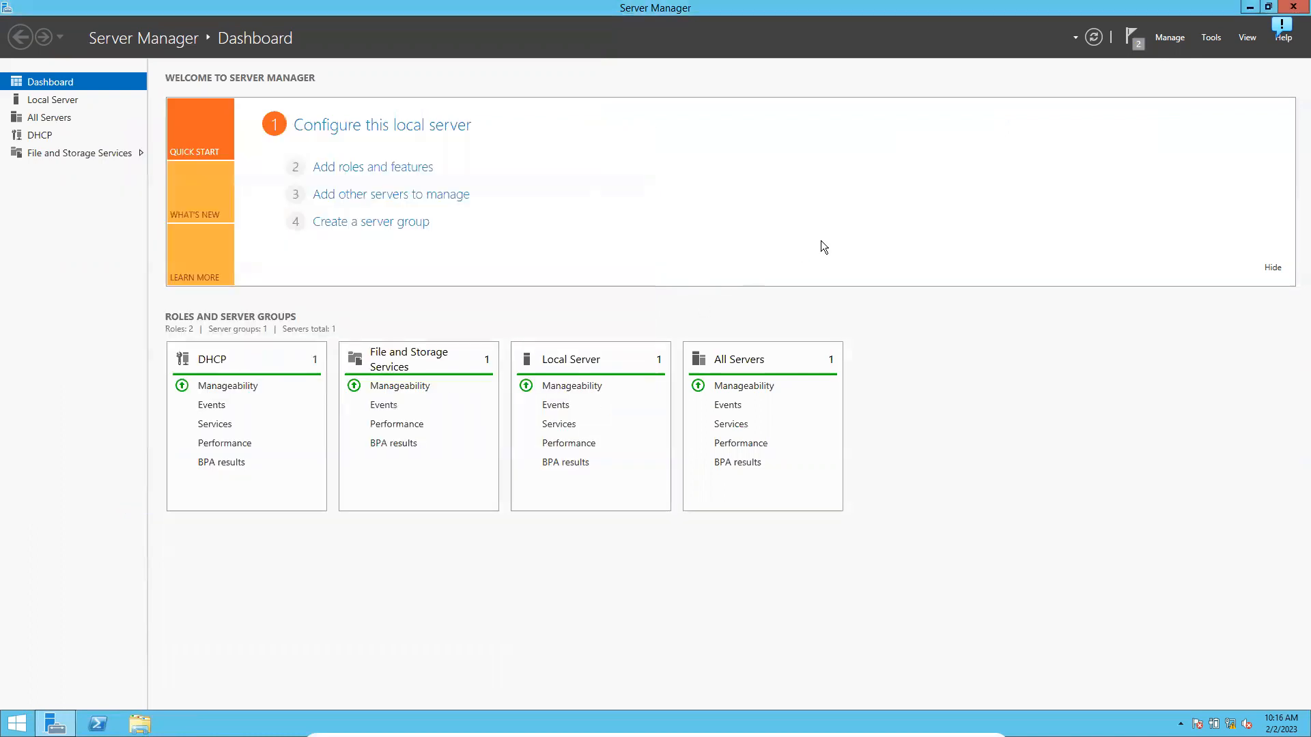
Open DHCP Manager for the server listed under the DHCP role and maximize its window
click(47, 140)
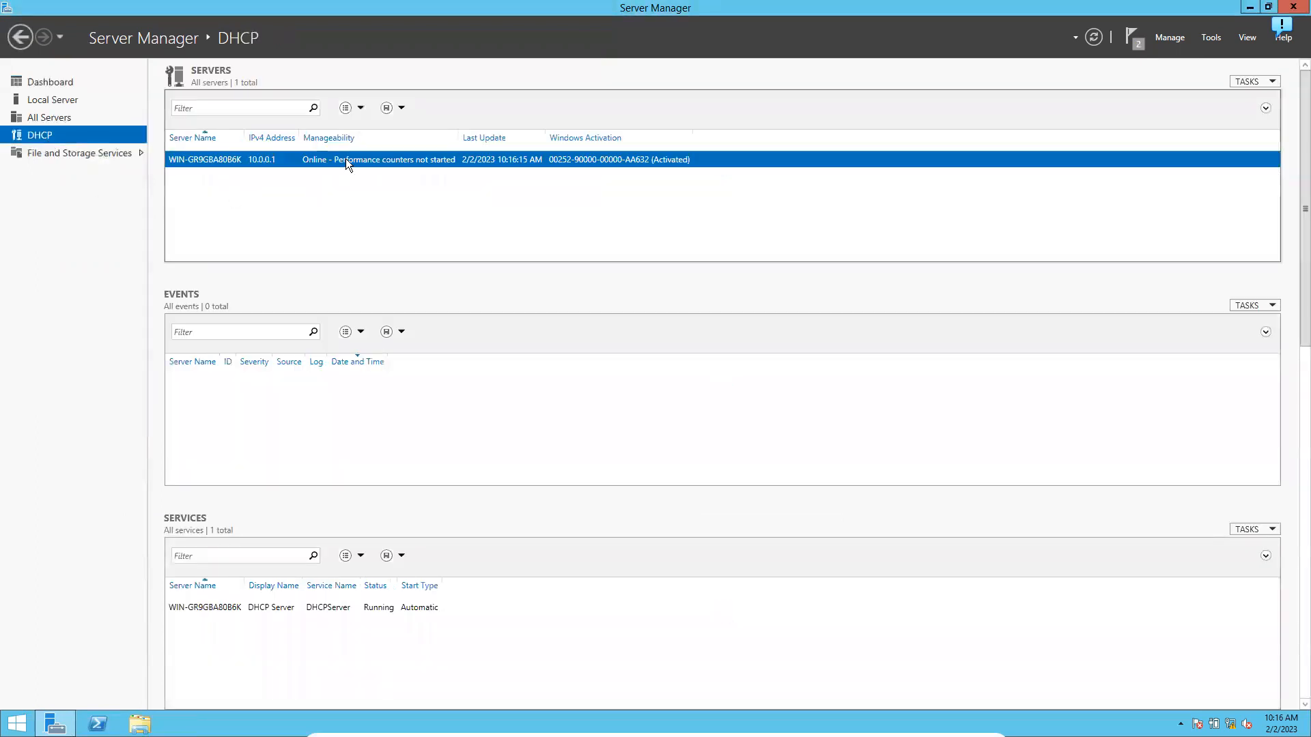
right_click(346, 162)
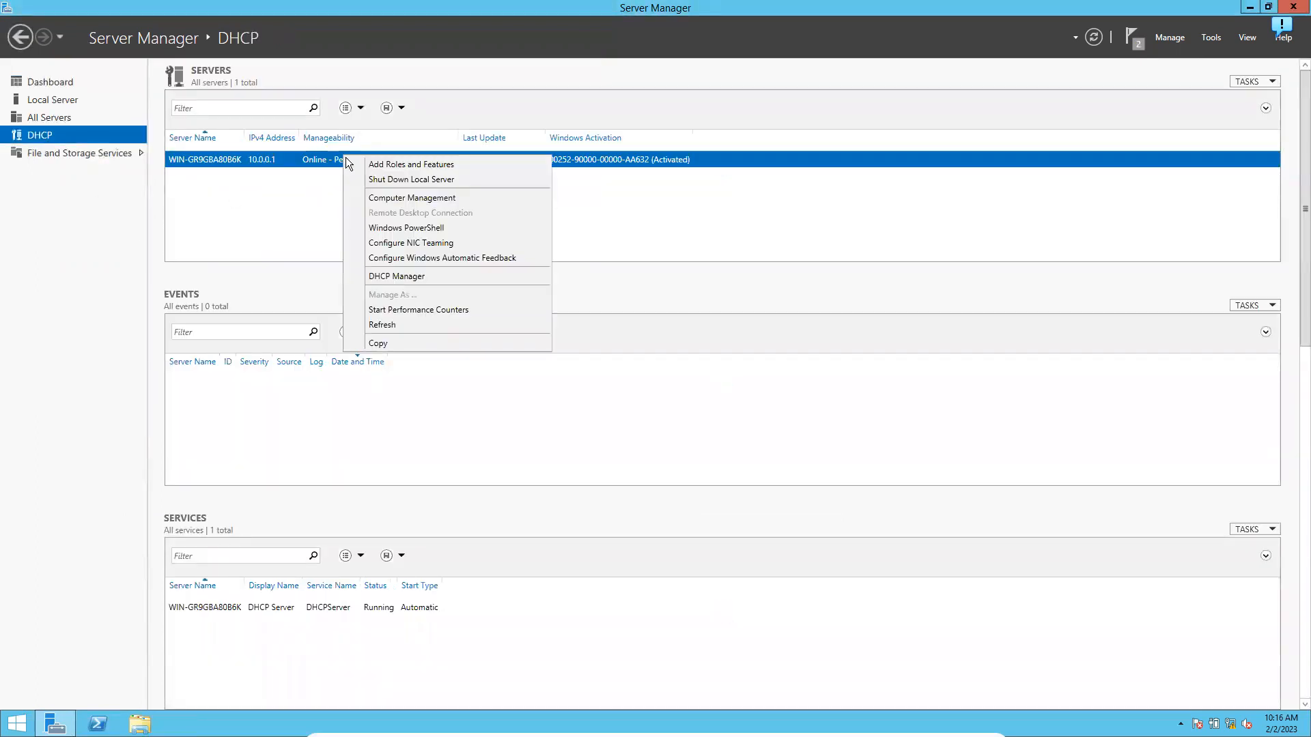
click(402, 277)
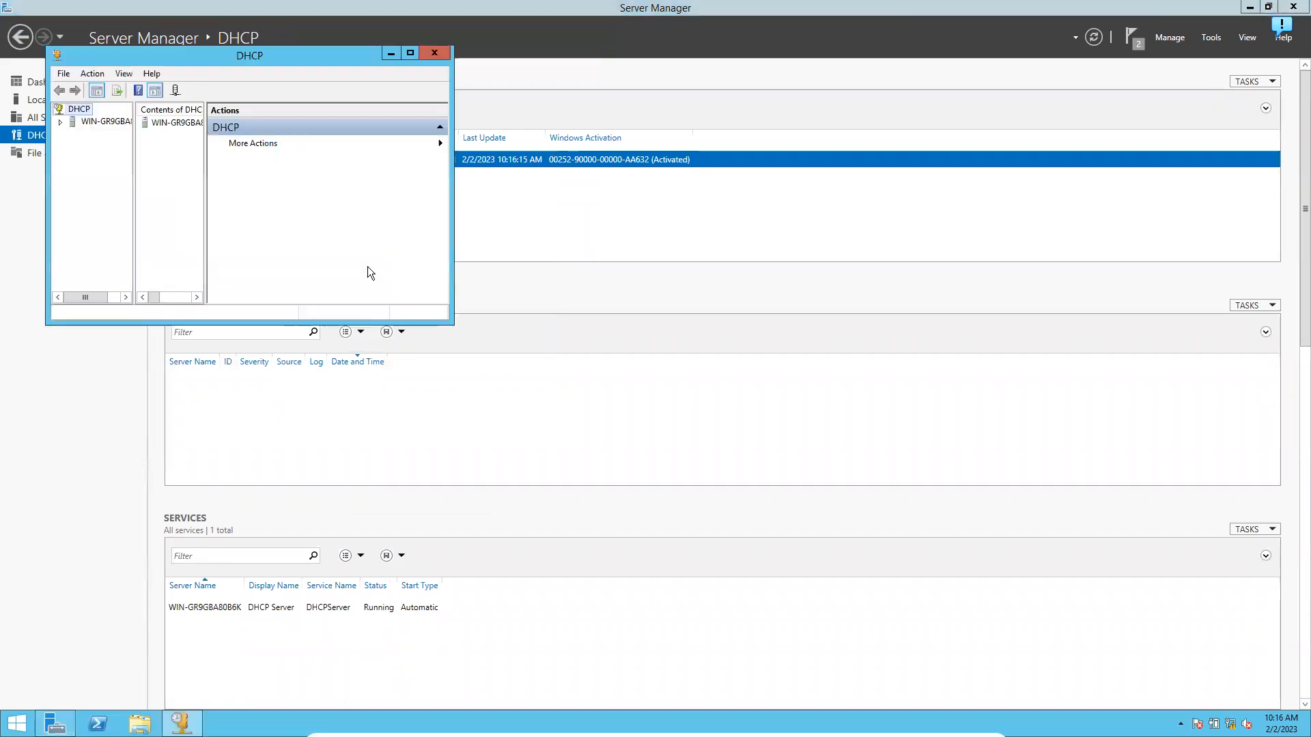
double_click(125, 56)
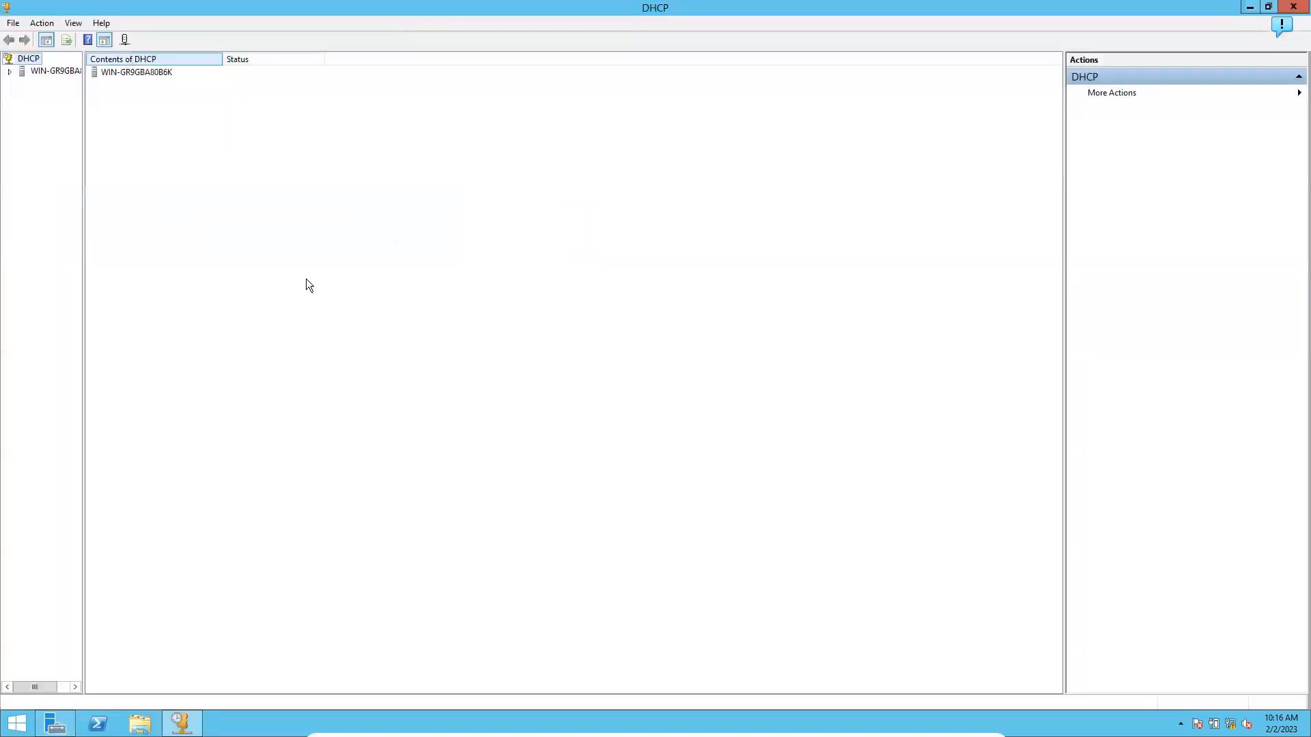
Start a new scope under the server's IPv4 node and name it wds
click(10, 71)
click(22, 84)
click(46, 85)
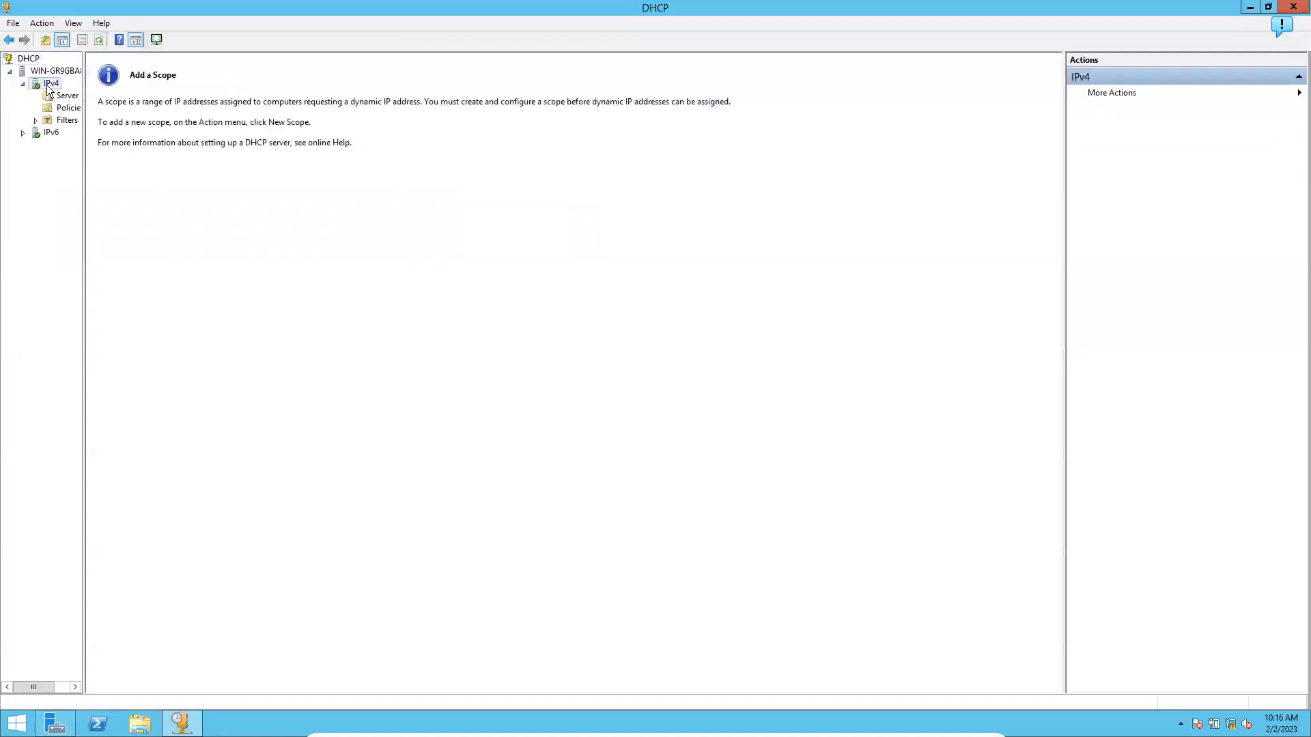
right_click(47, 84)
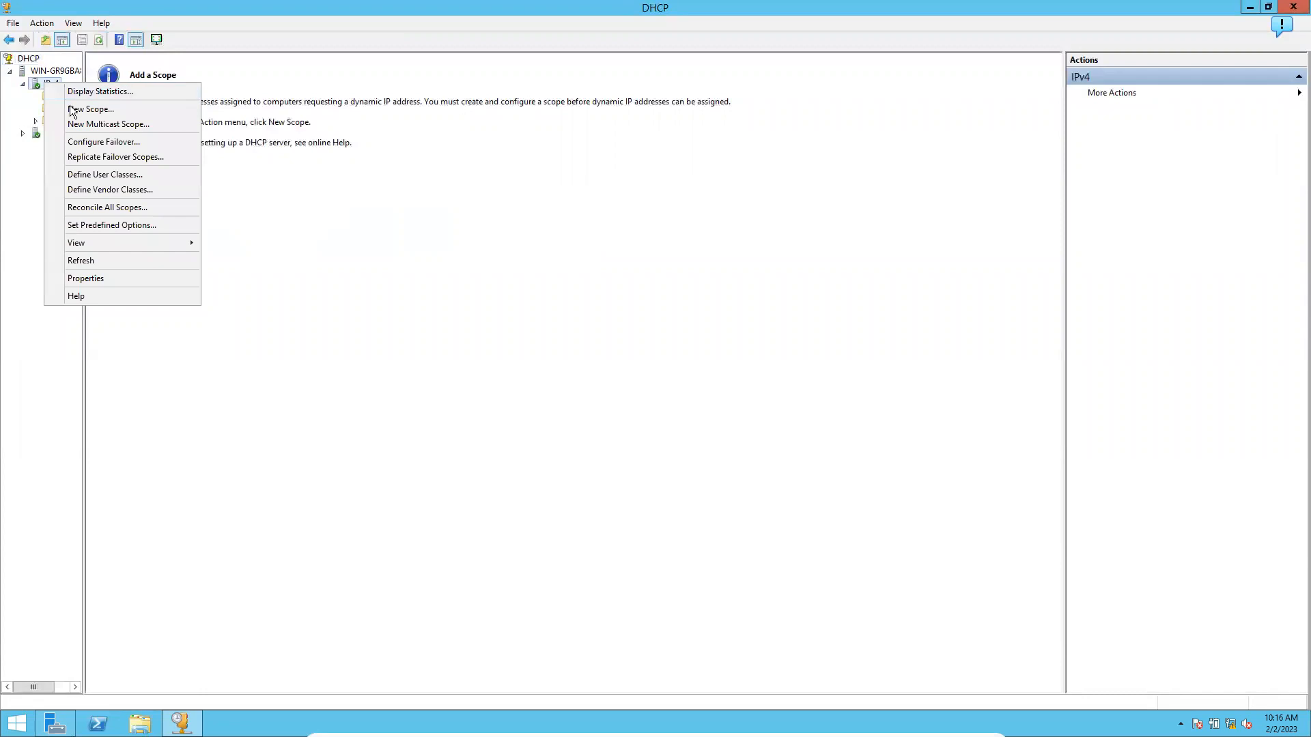
click(71, 109)
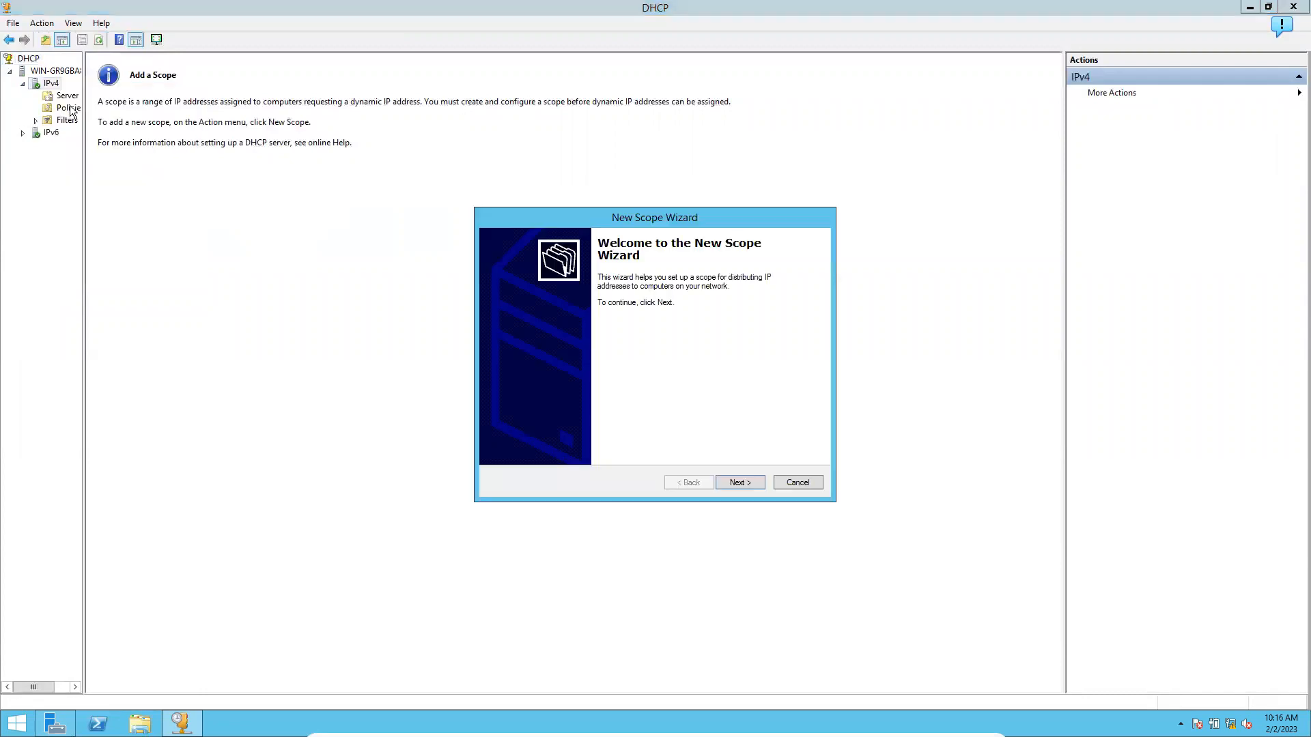
click(732, 483)
text(wds)
key(Return)
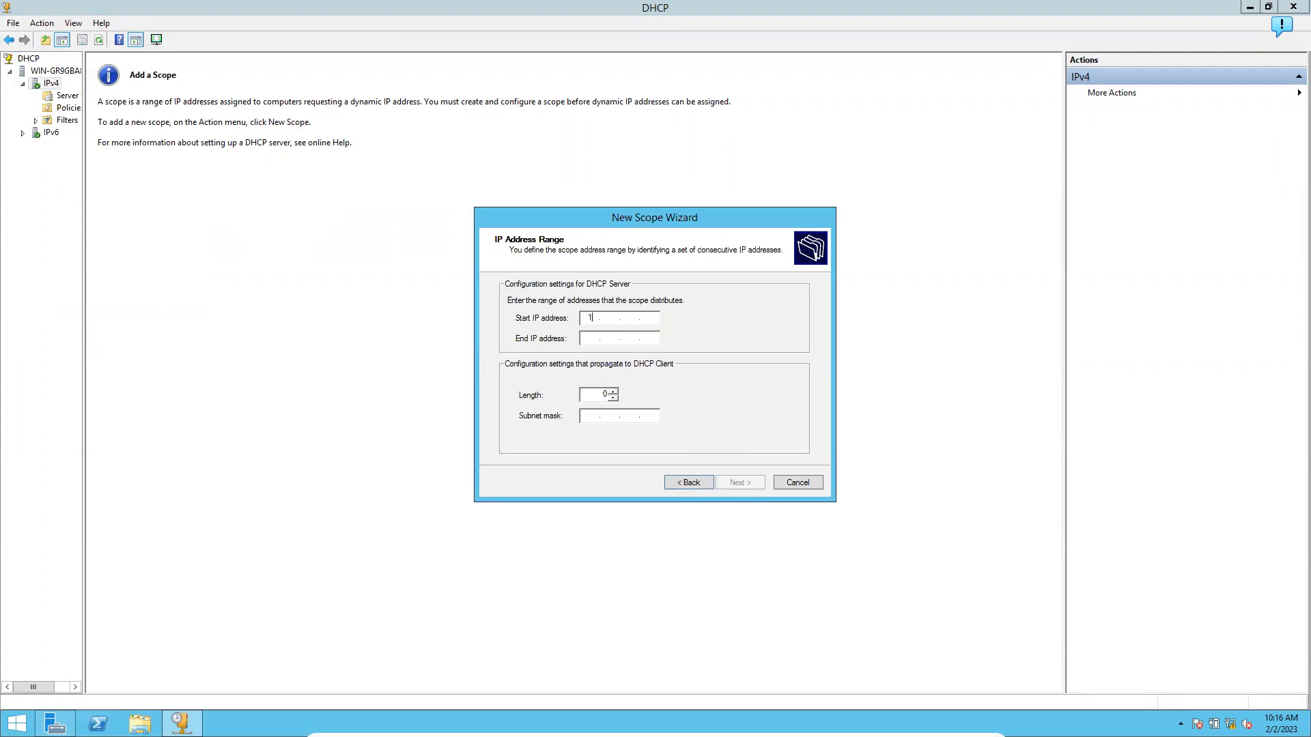
Define the scope's address range from 10.0.0.2 to 10.0.0.5 and set the subnet mask's second and third octets to 255
text(10.0.0)
key(Tab)
text(10.0.0)
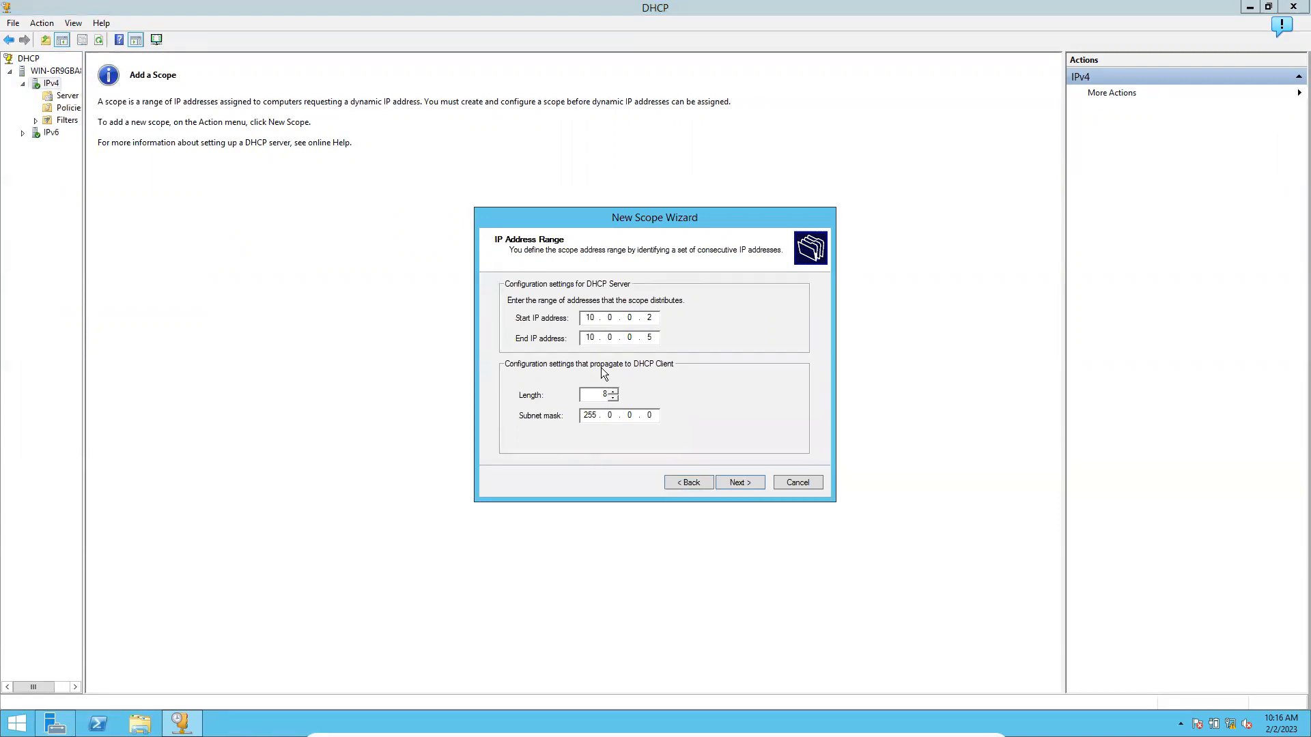
click(613, 415)
text(255.255.)
click(743, 482)
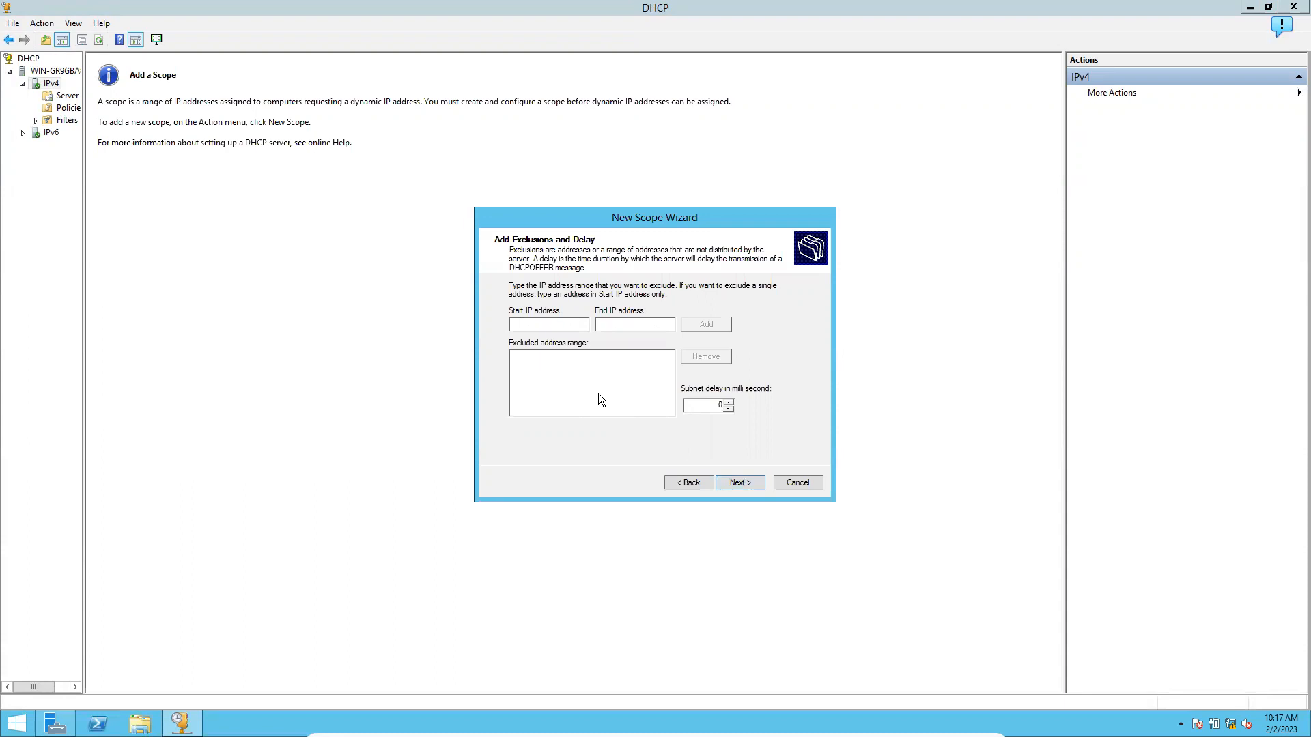
Finish the new scope without exclusions, keeping the default lease duration and postponing the DHCP options
click(734, 480)
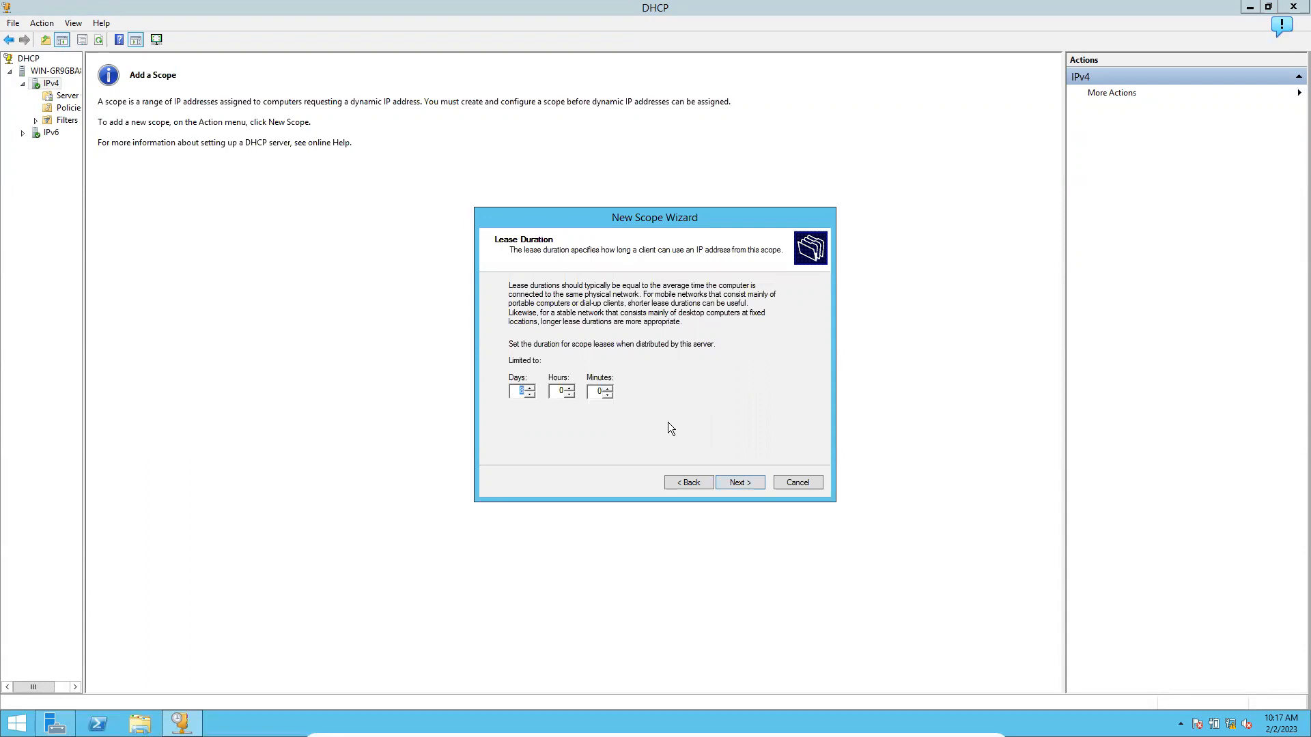
click(737, 484)
click(584, 379)
click(736, 482)
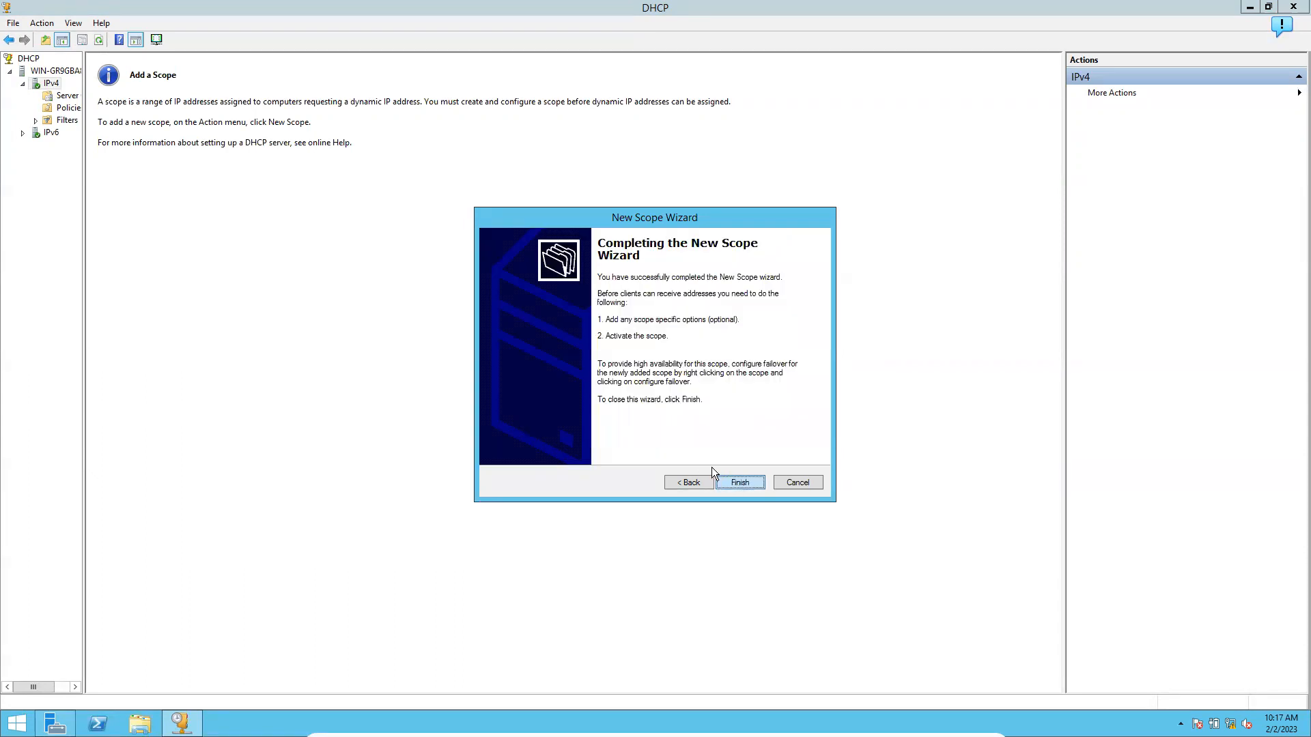
click(740, 483)
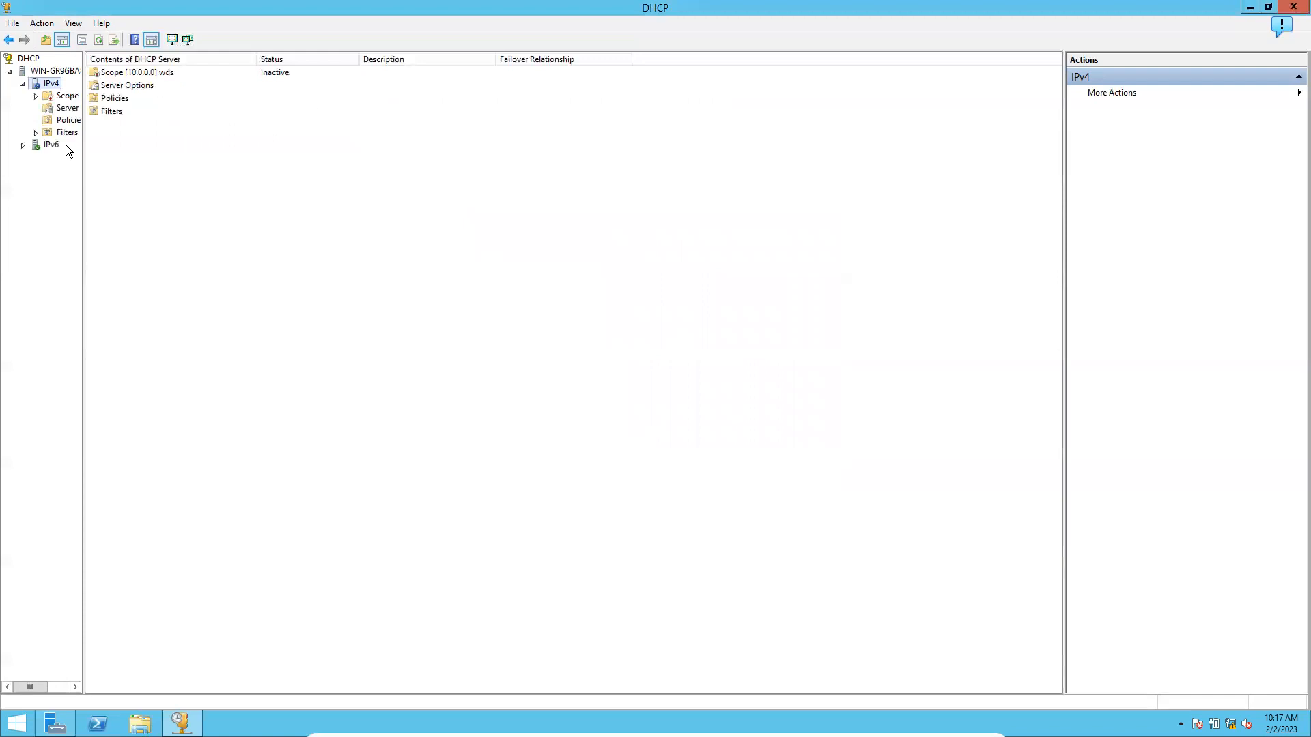
Activate the wds scope and close DHCP Manager to return to the Server Manager dashboard
double_click(63, 97)
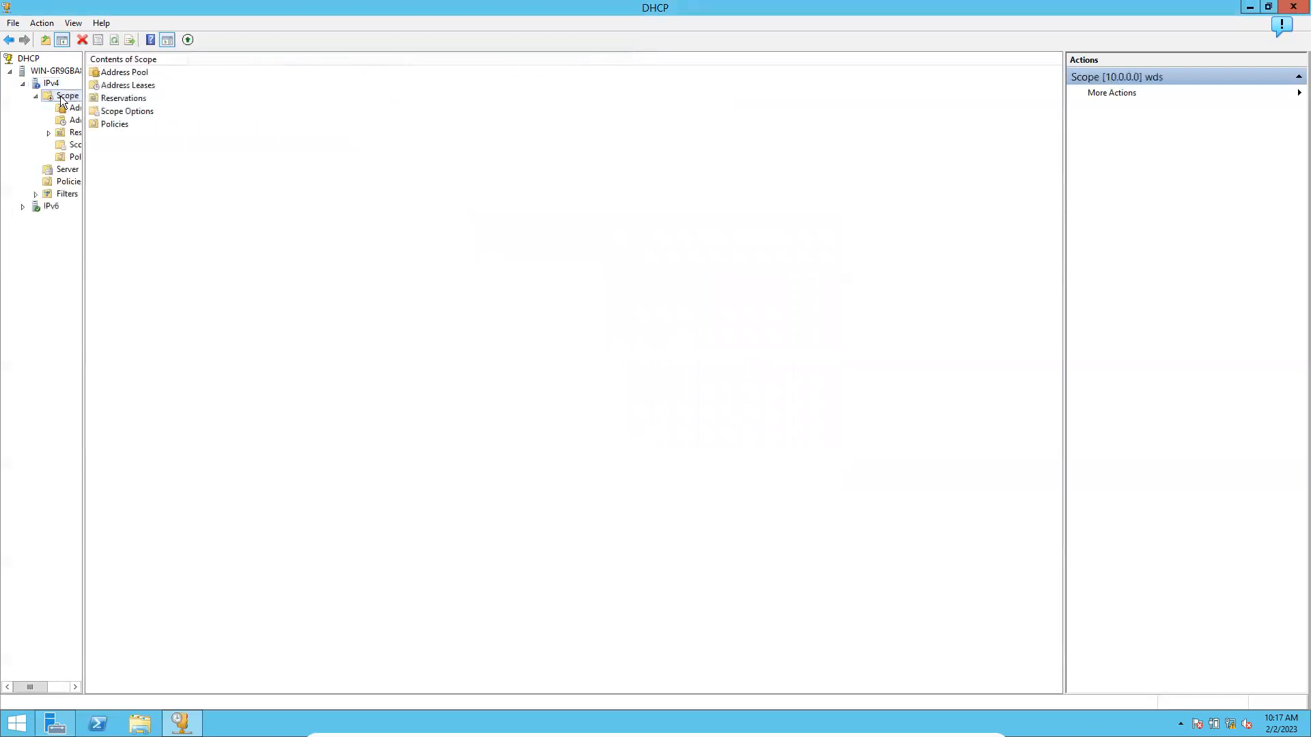
right_click(60, 97)
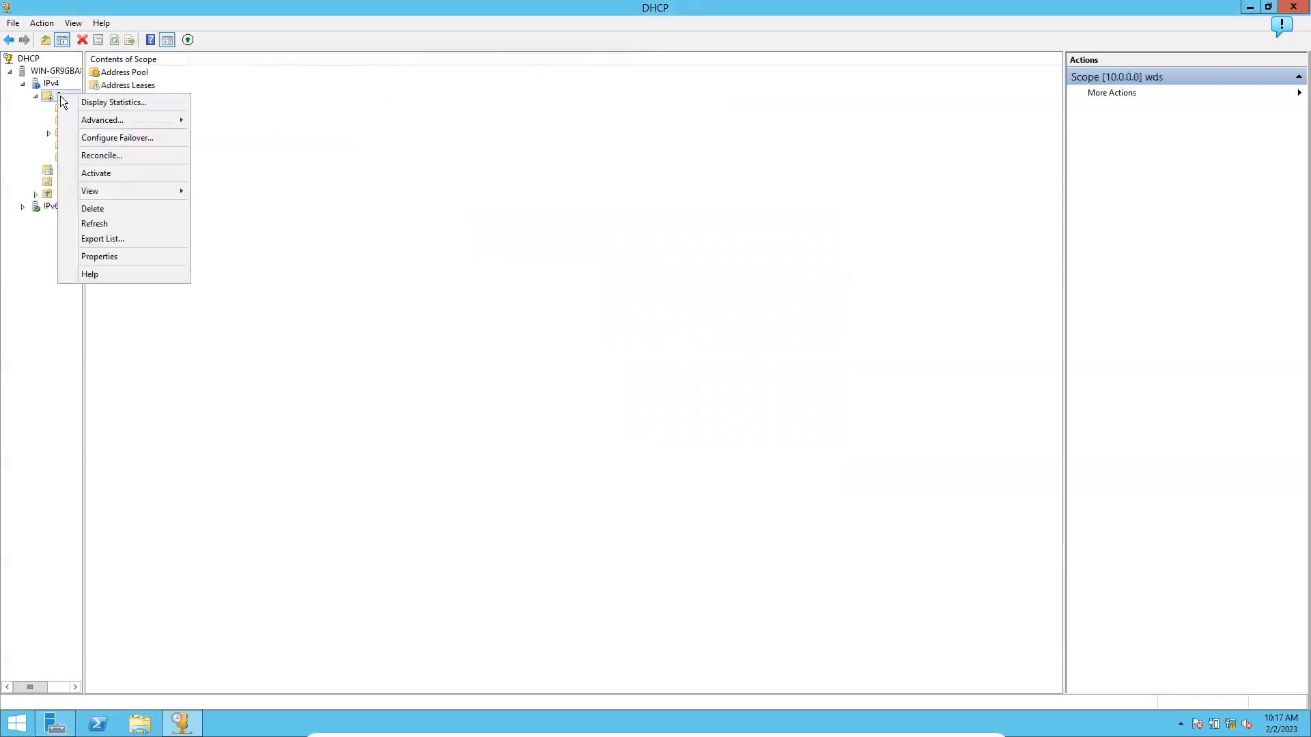
click(102, 173)
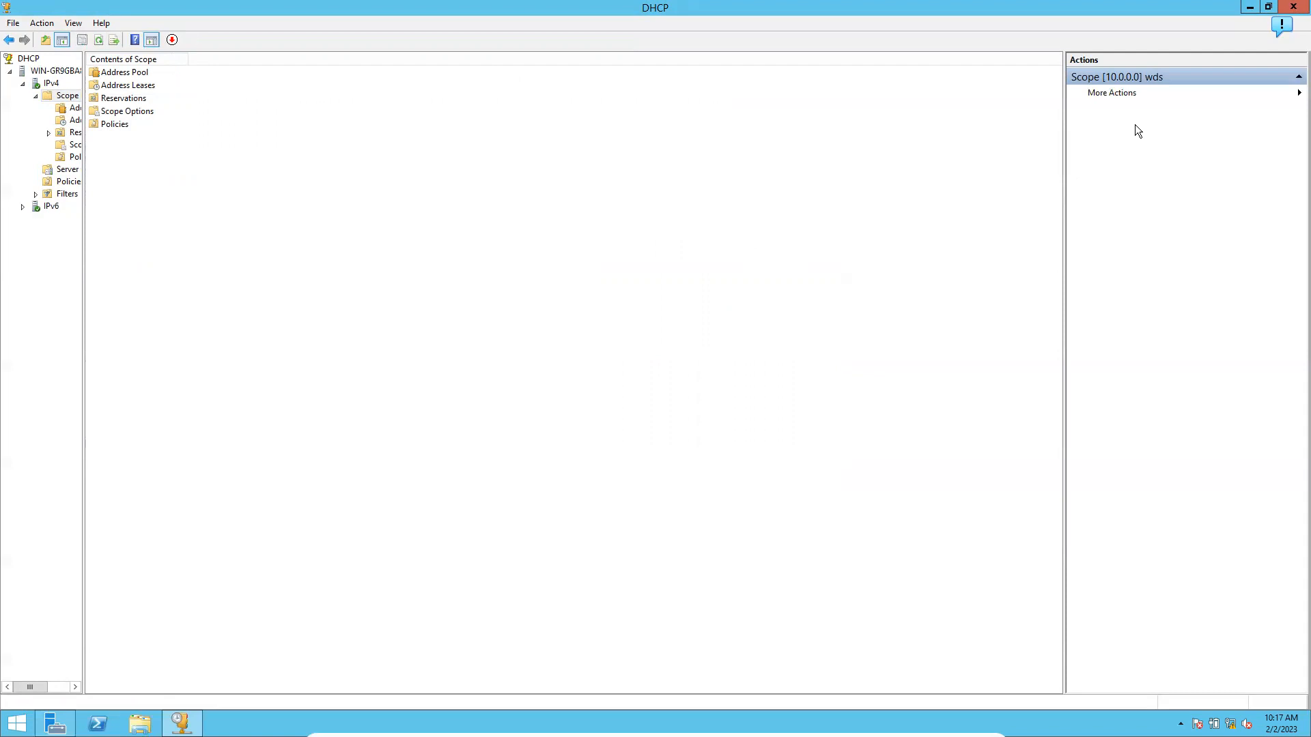
click(1294, 8)
click(60, 84)
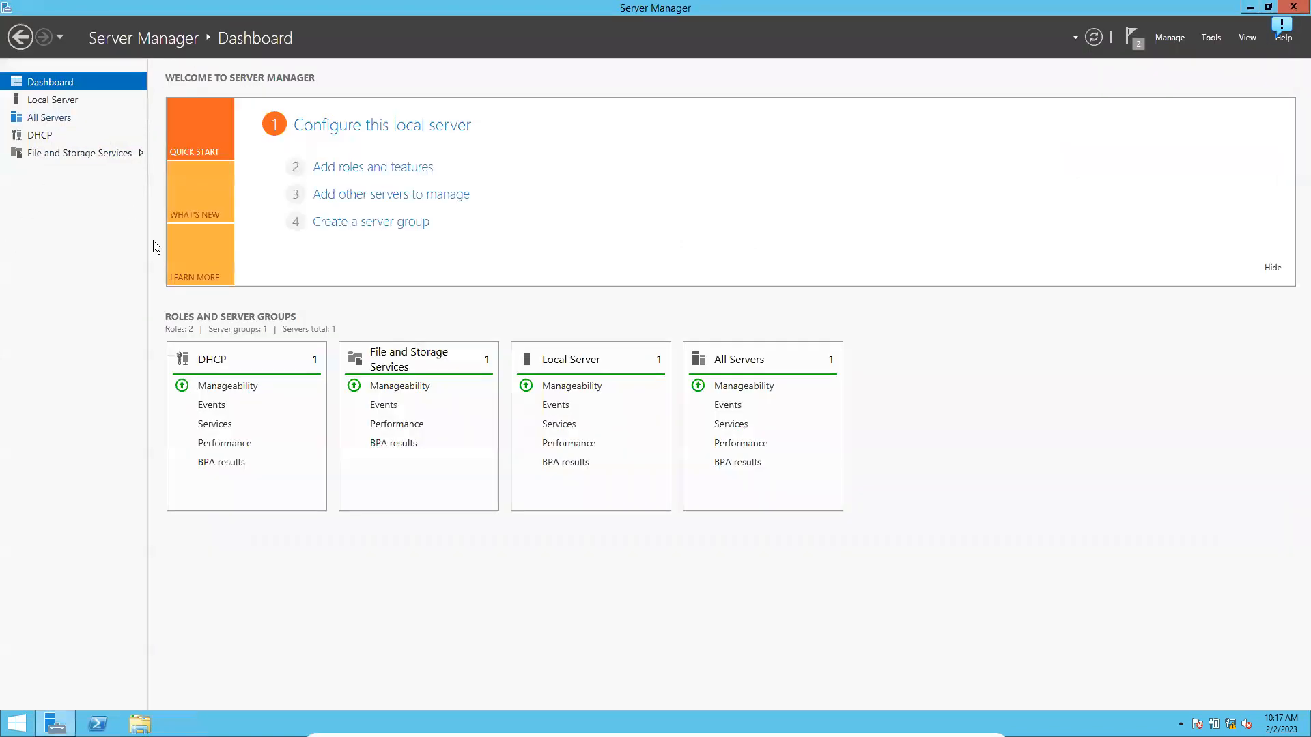
Start adding roles to the local server and select Active Directory Domain Services with its required features
click(386, 169)
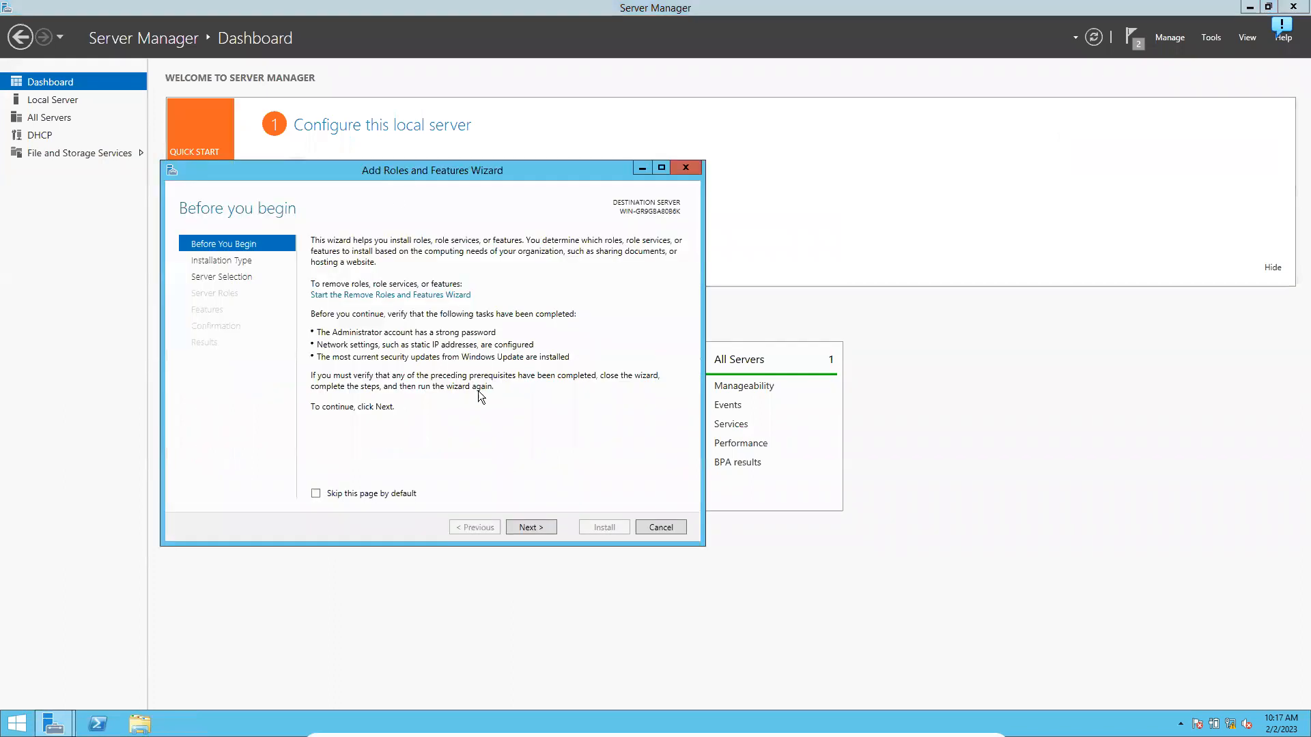
double_click(529, 528)
click(530, 527)
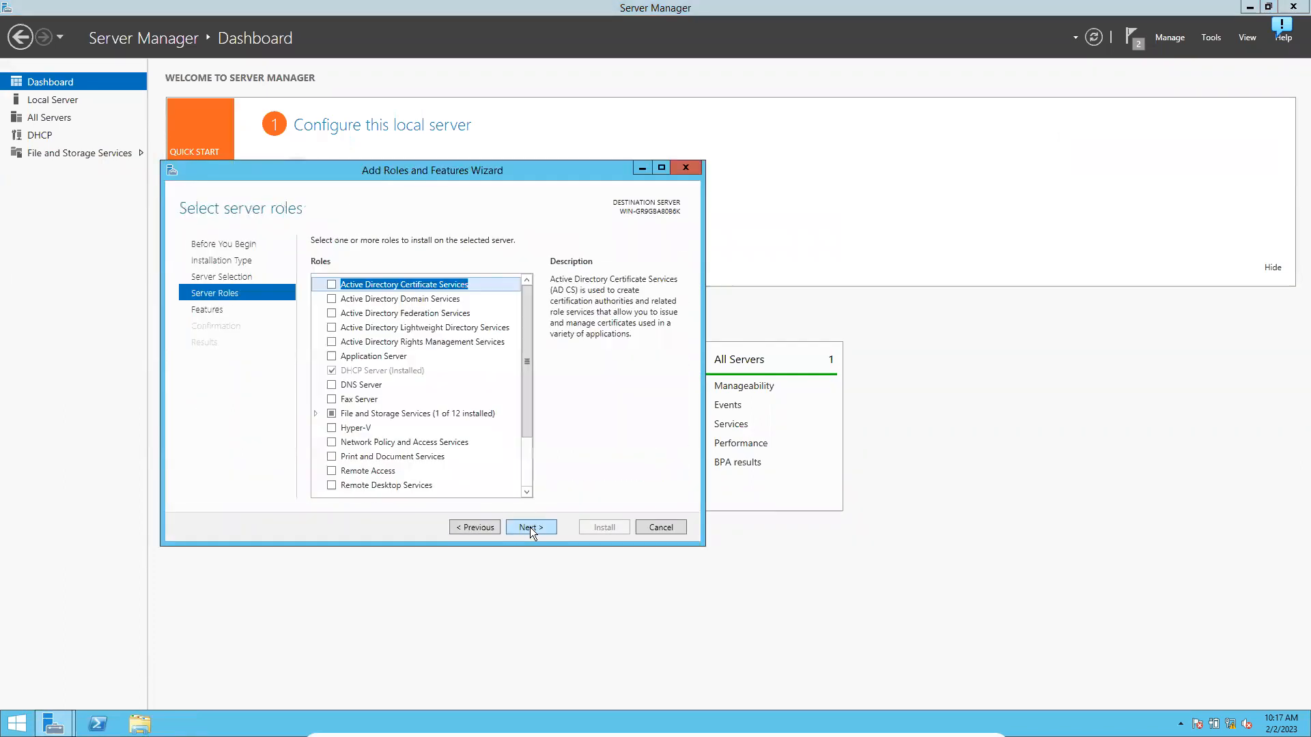
click(332, 299)
click(474, 473)
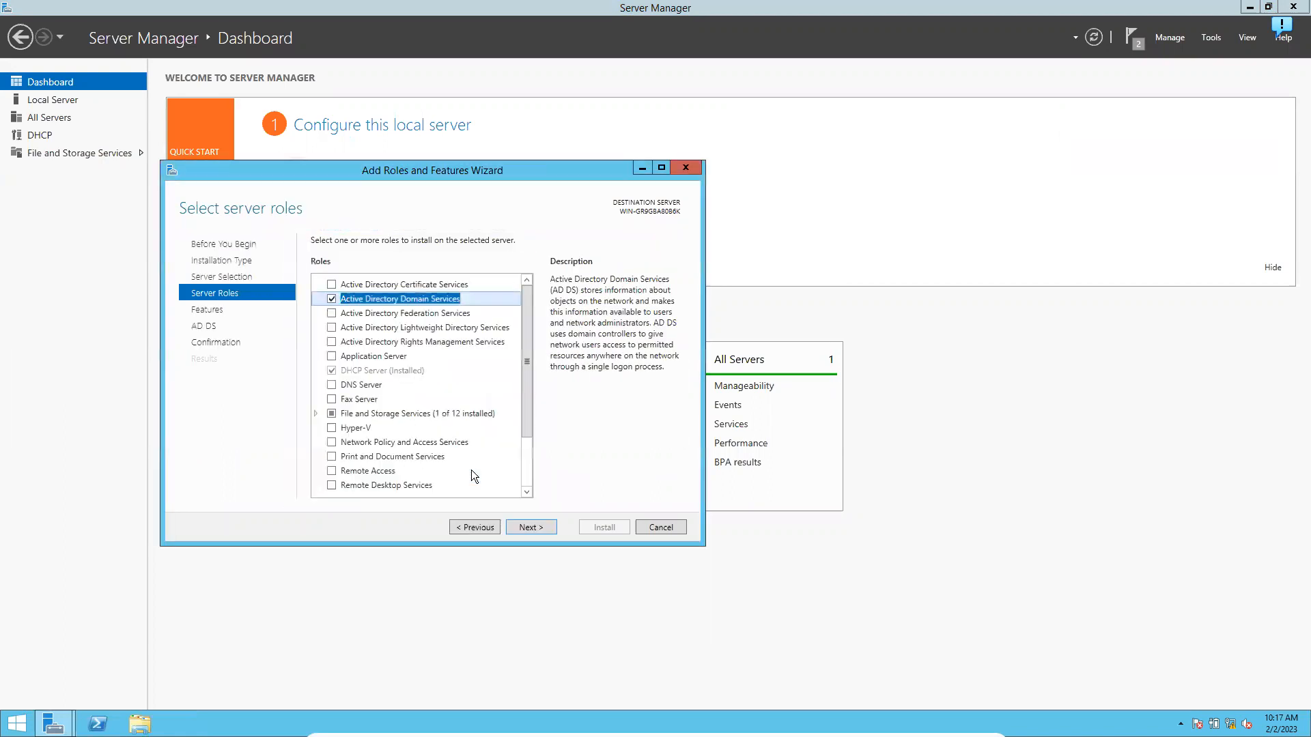
Install the Active Directory Domain Services role with automatic restart allowed, and close the wizard once installation finishes
click(528, 527)
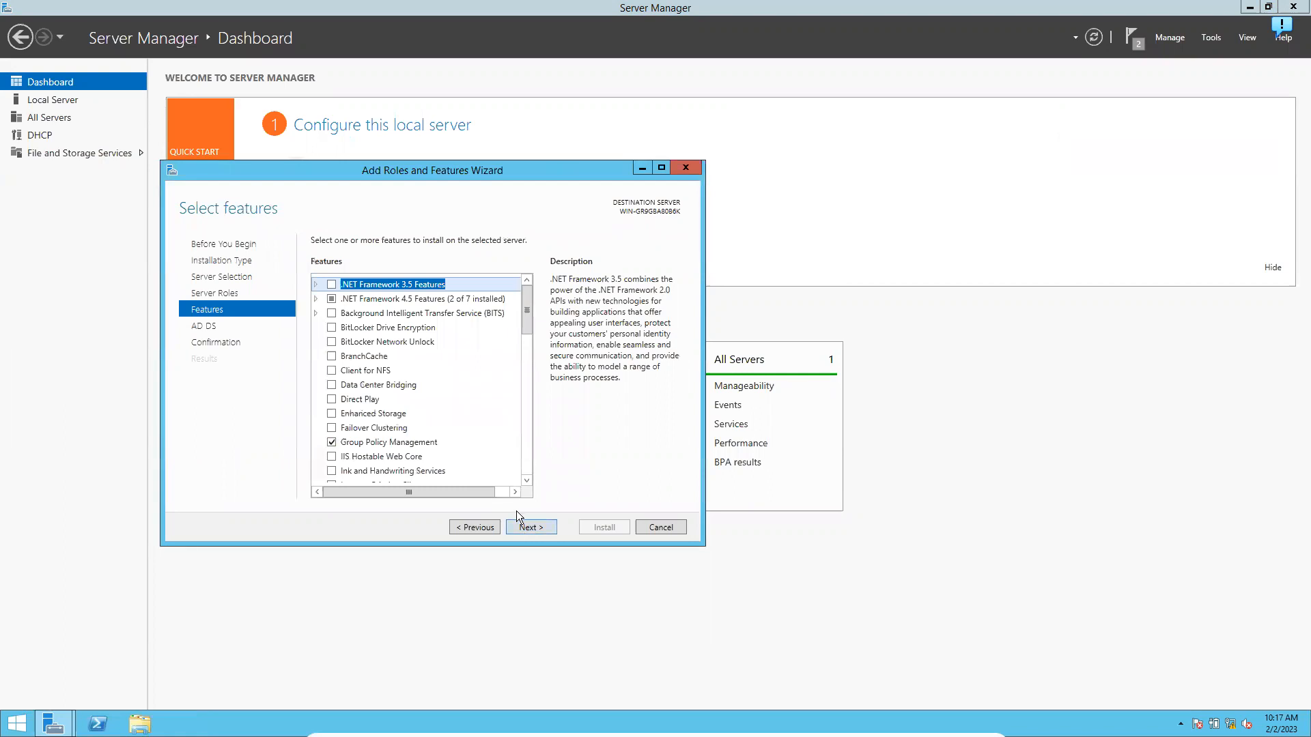
click(526, 528)
click(526, 528)
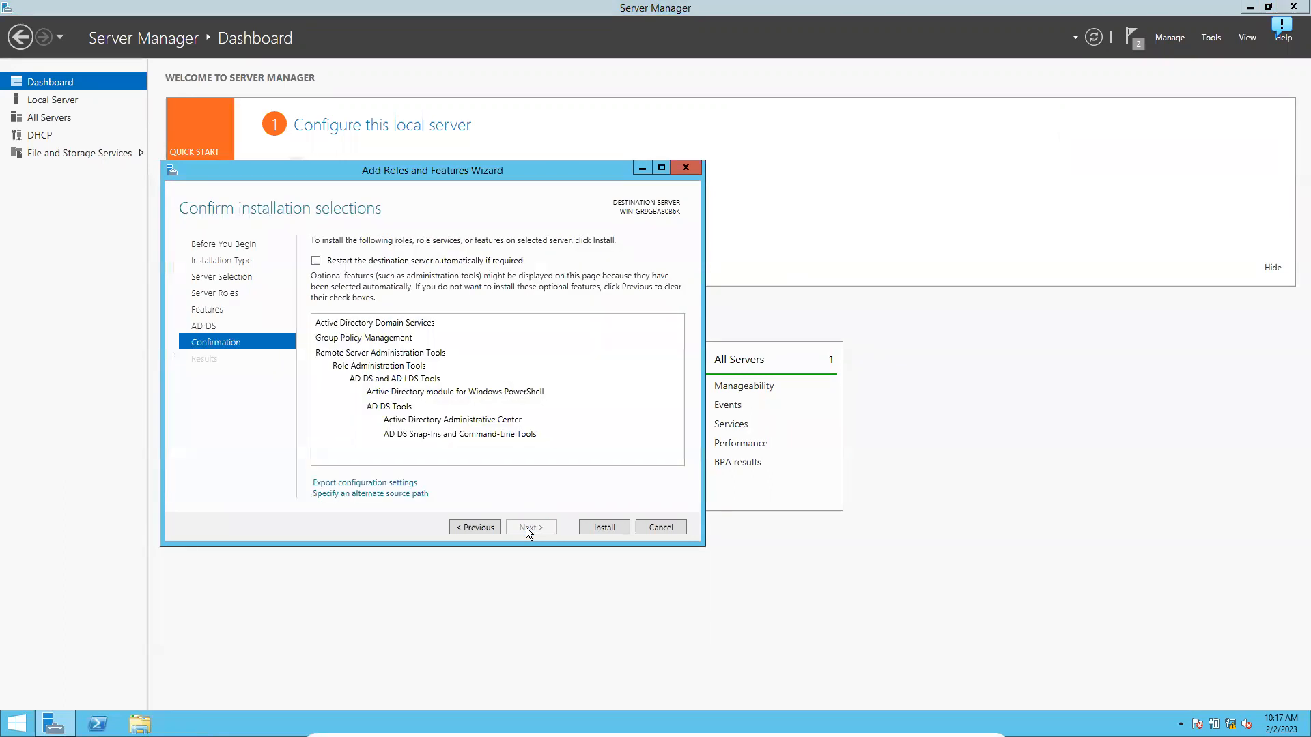
click(353, 260)
click(686, 408)
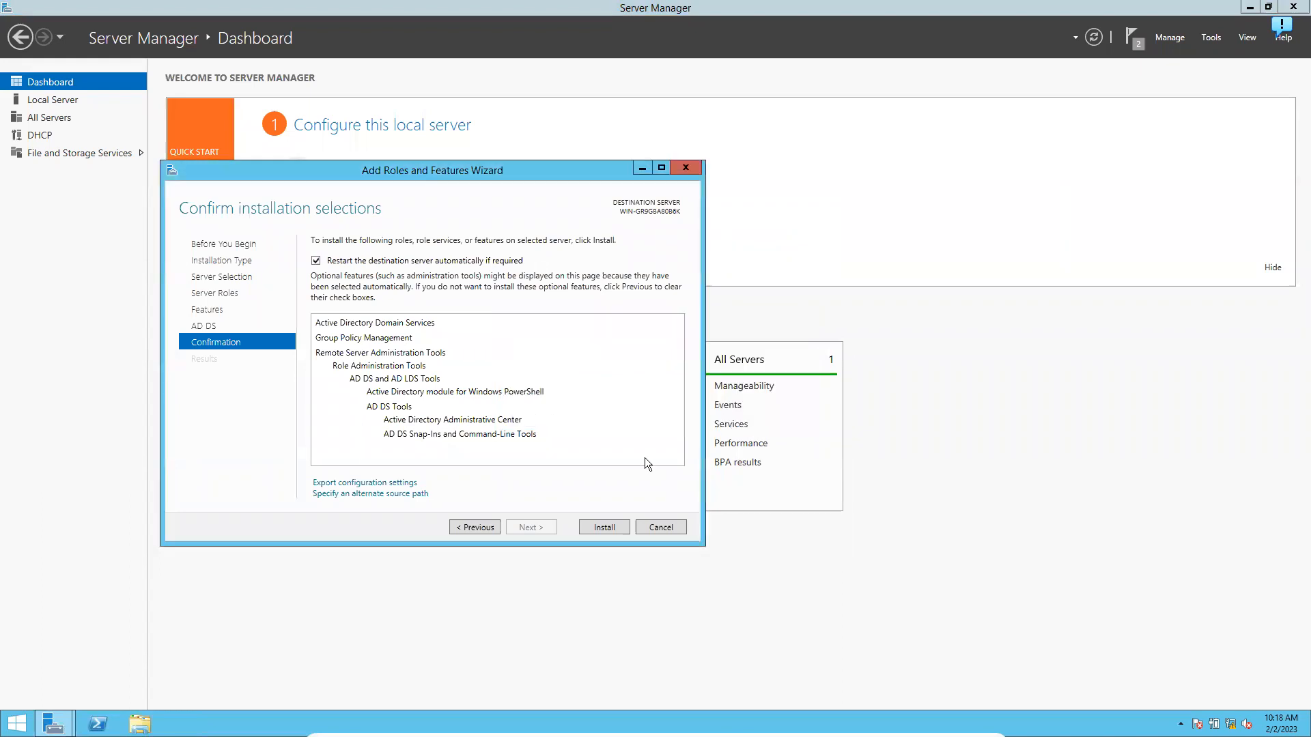
click(610, 523)
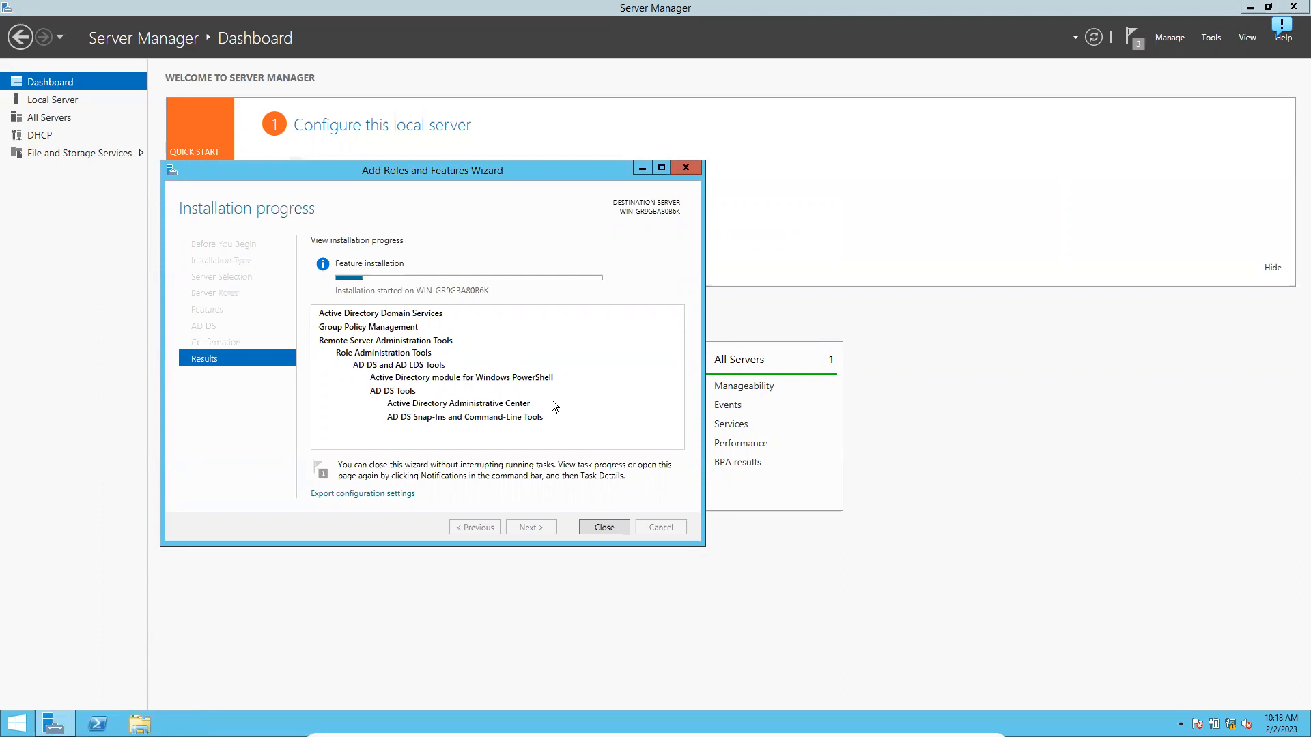
click(661, 167)
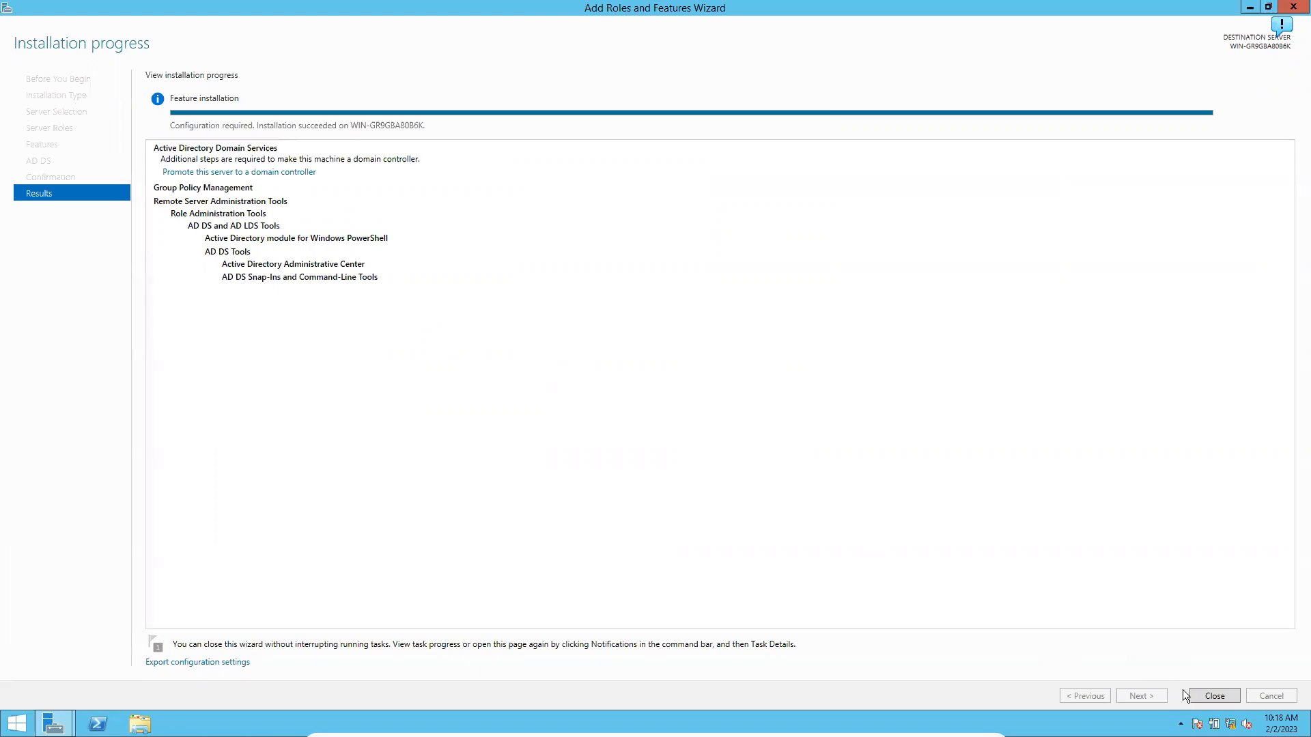
click(1213, 696)
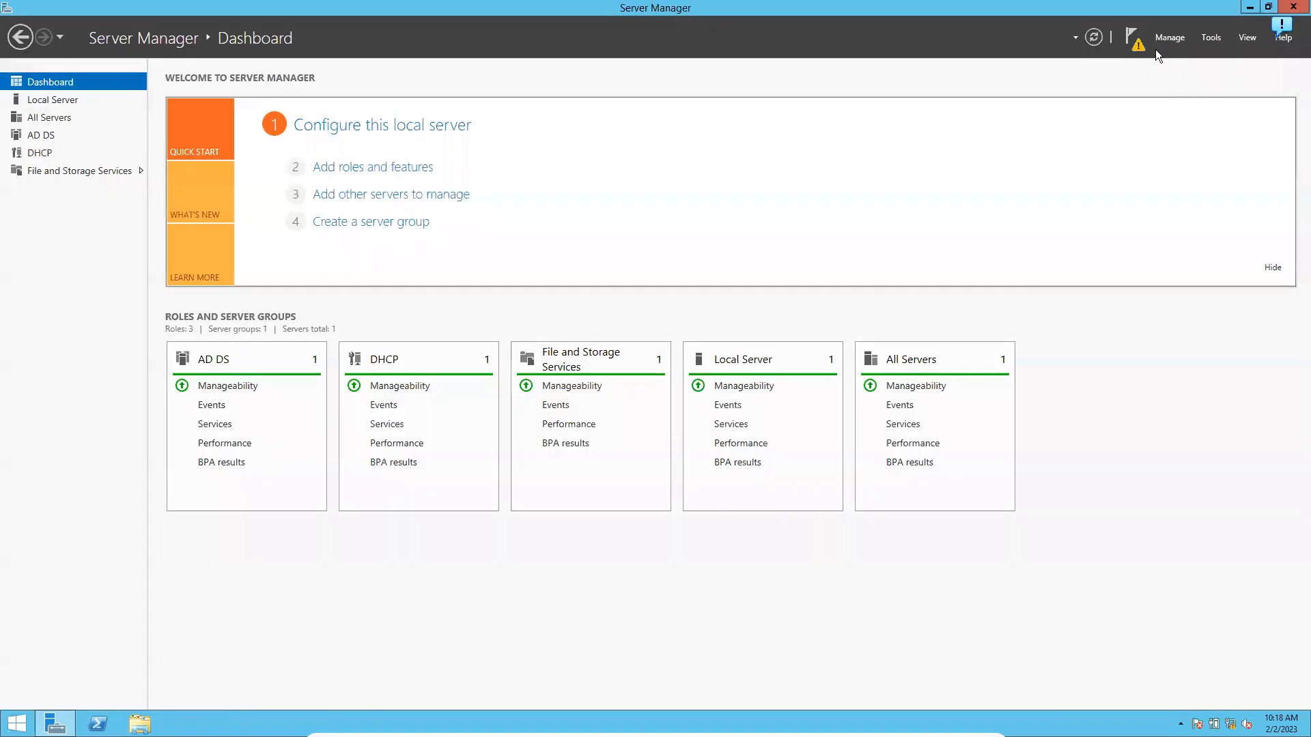
Start promoting this server to a domain controller and maximize the configuration wizard
click(1136, 47)
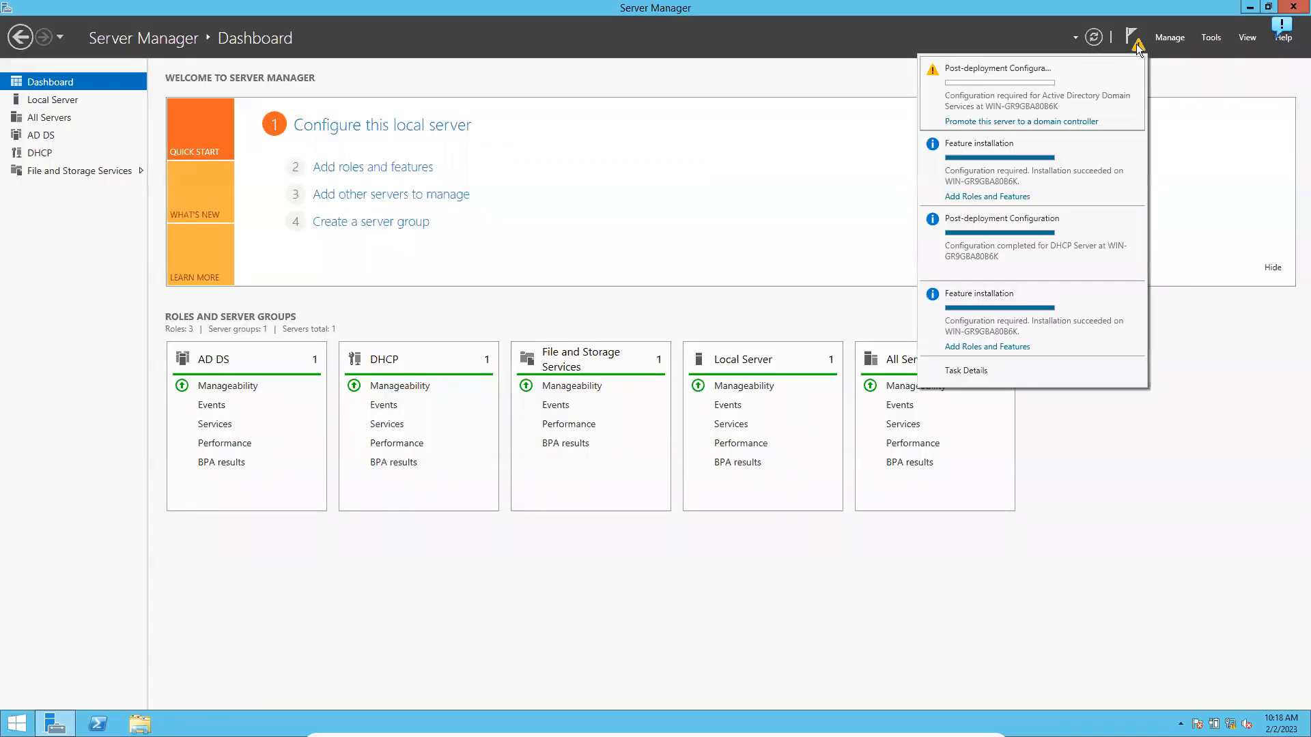
click(1017, 121)
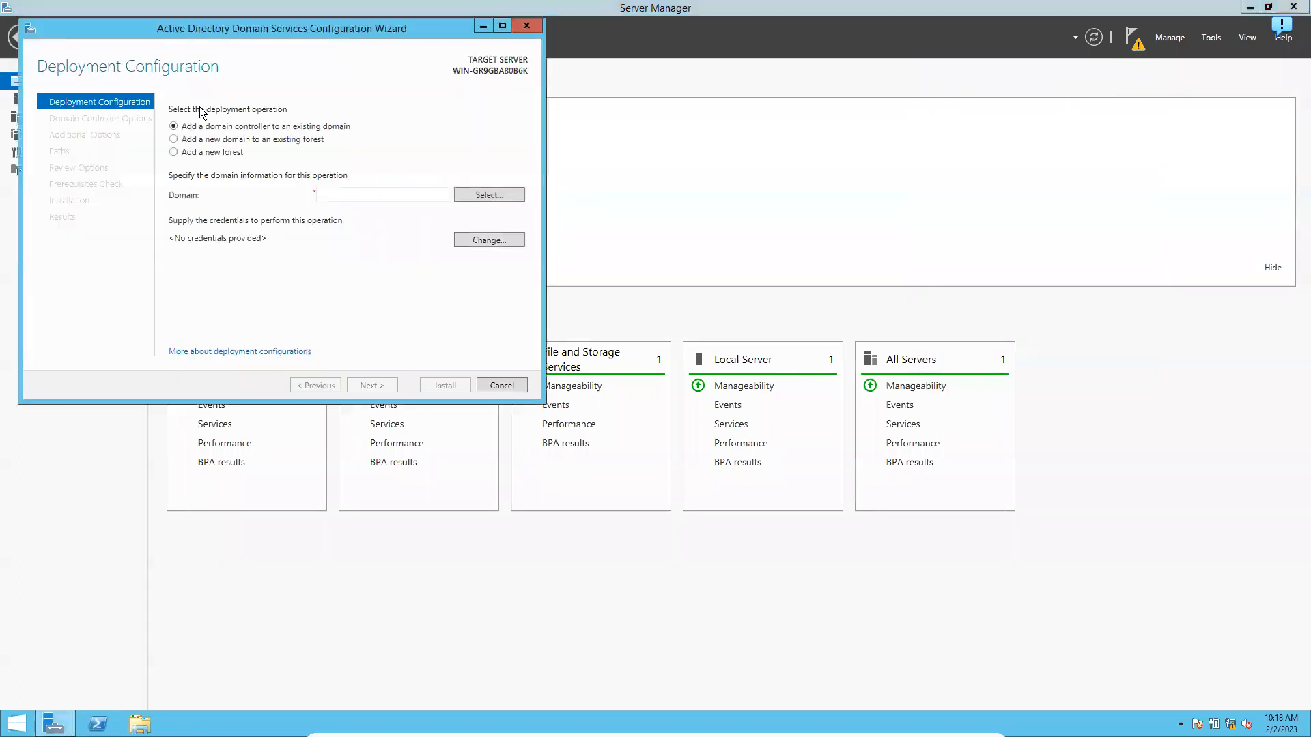
double_click(139, 33)
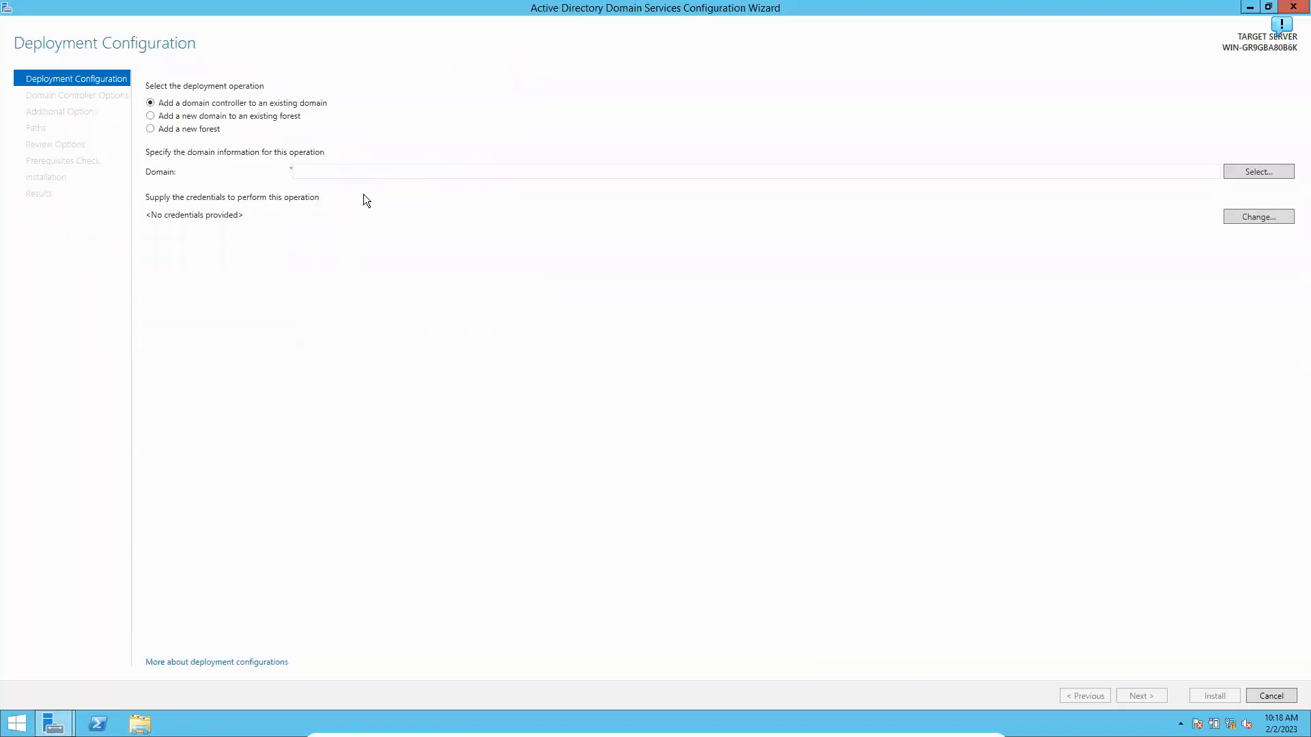
click(380, 170)
text(techsolutions)
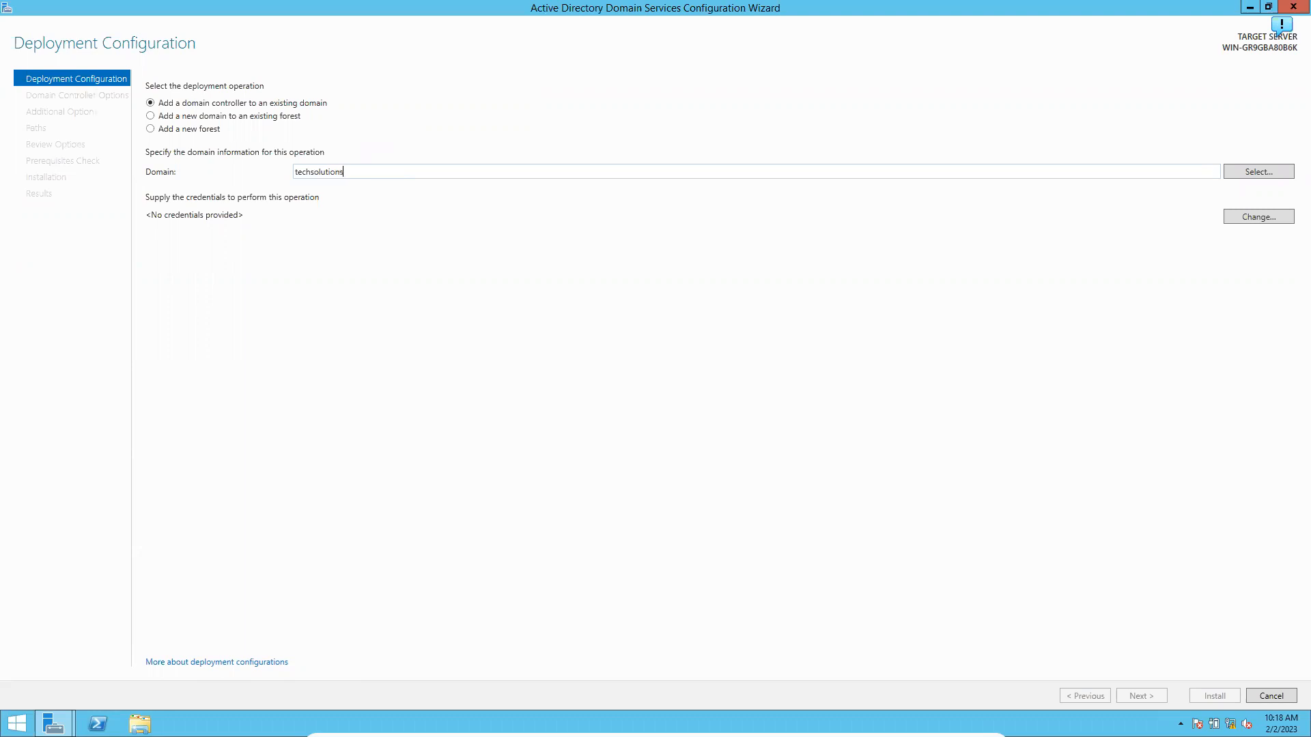
text(.com)
click(182, 120)
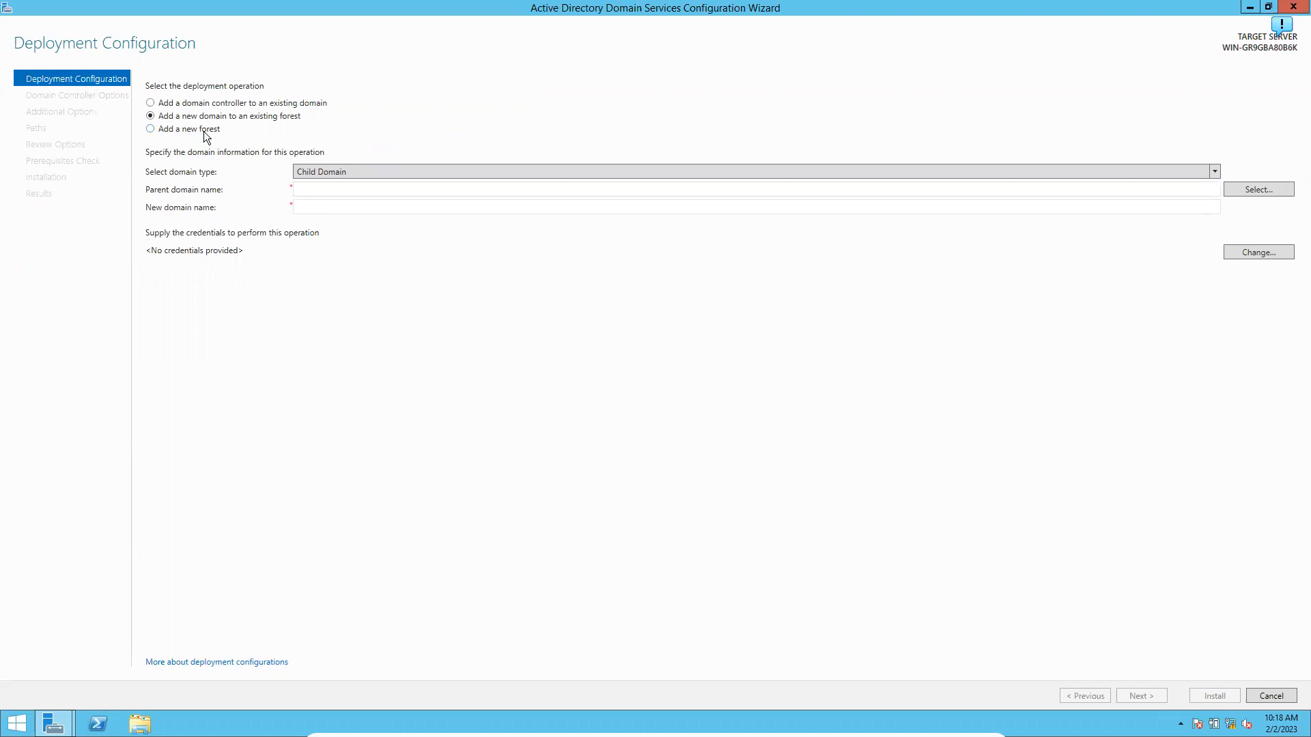
Choose to add a new forest with the root domain name techsolutions.com and continue to the domain controller options
click(204, 131)
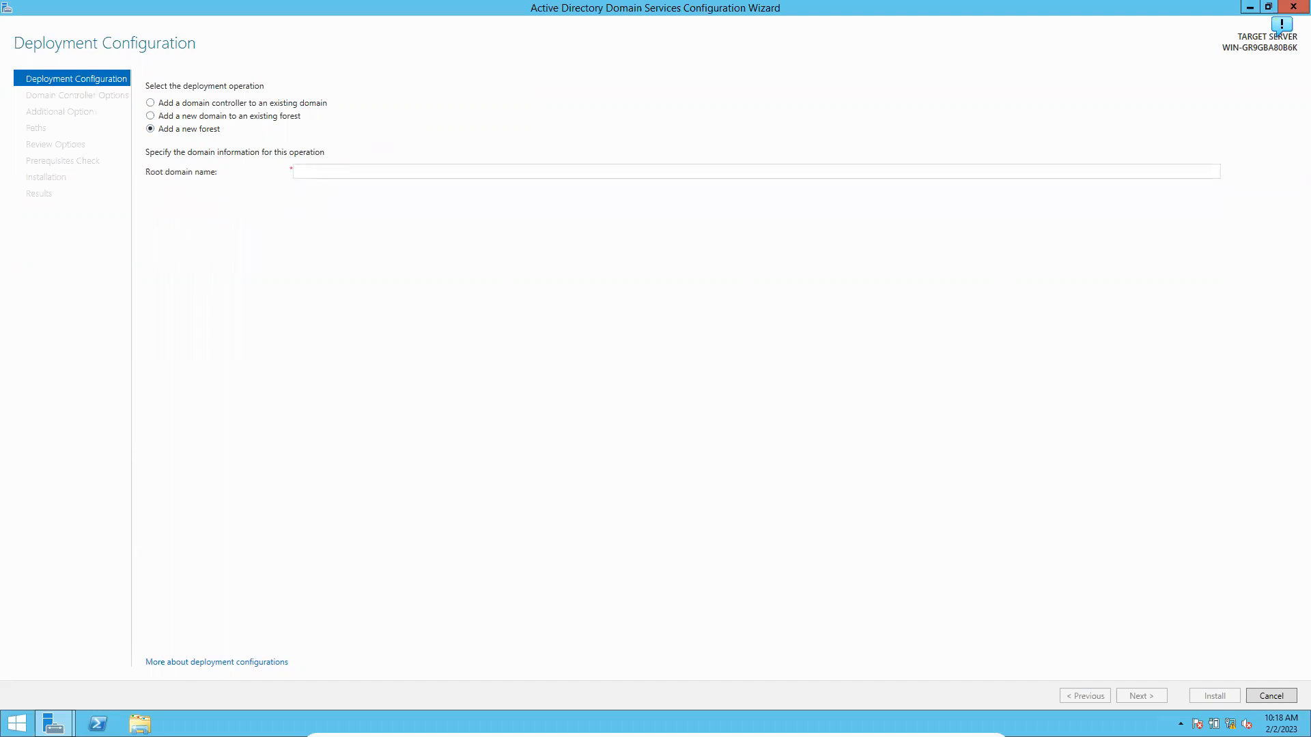
text(techsolutions.com)
key(Return)
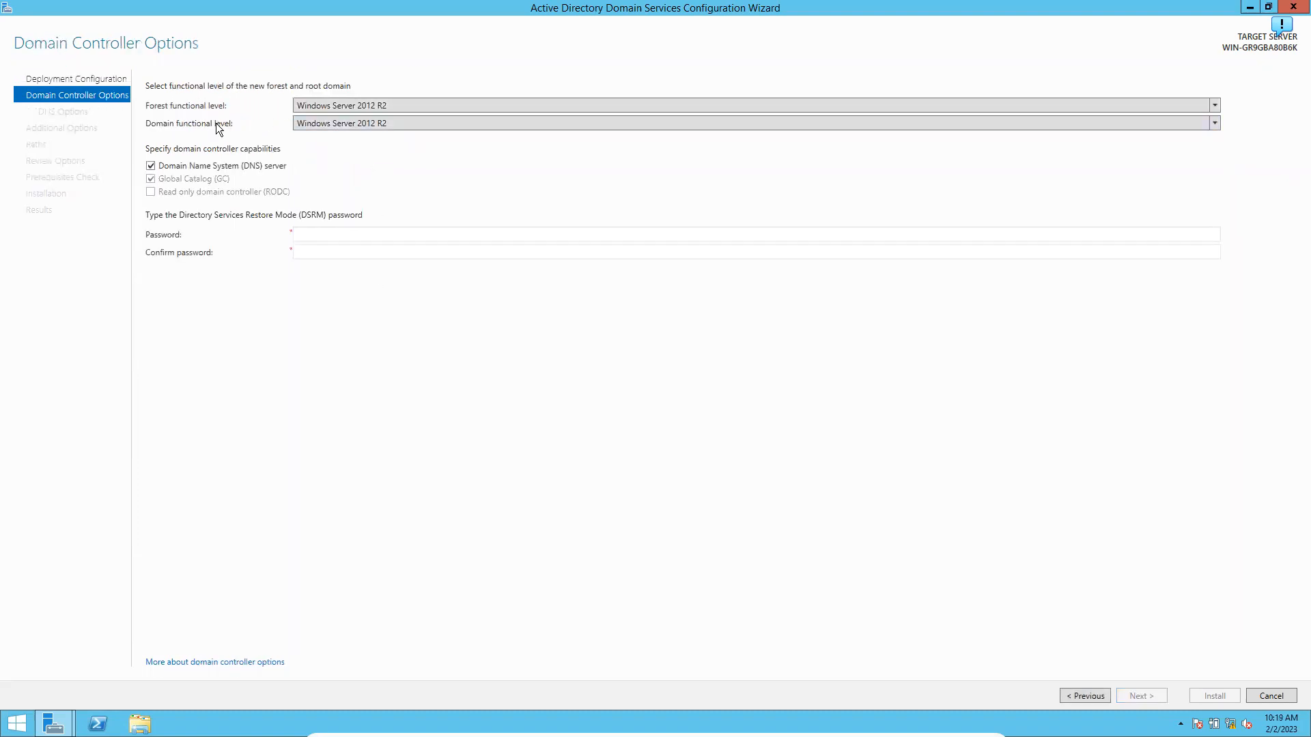
Set both the forest and domain functional levels to Windows Server 2008
click(333, 108)
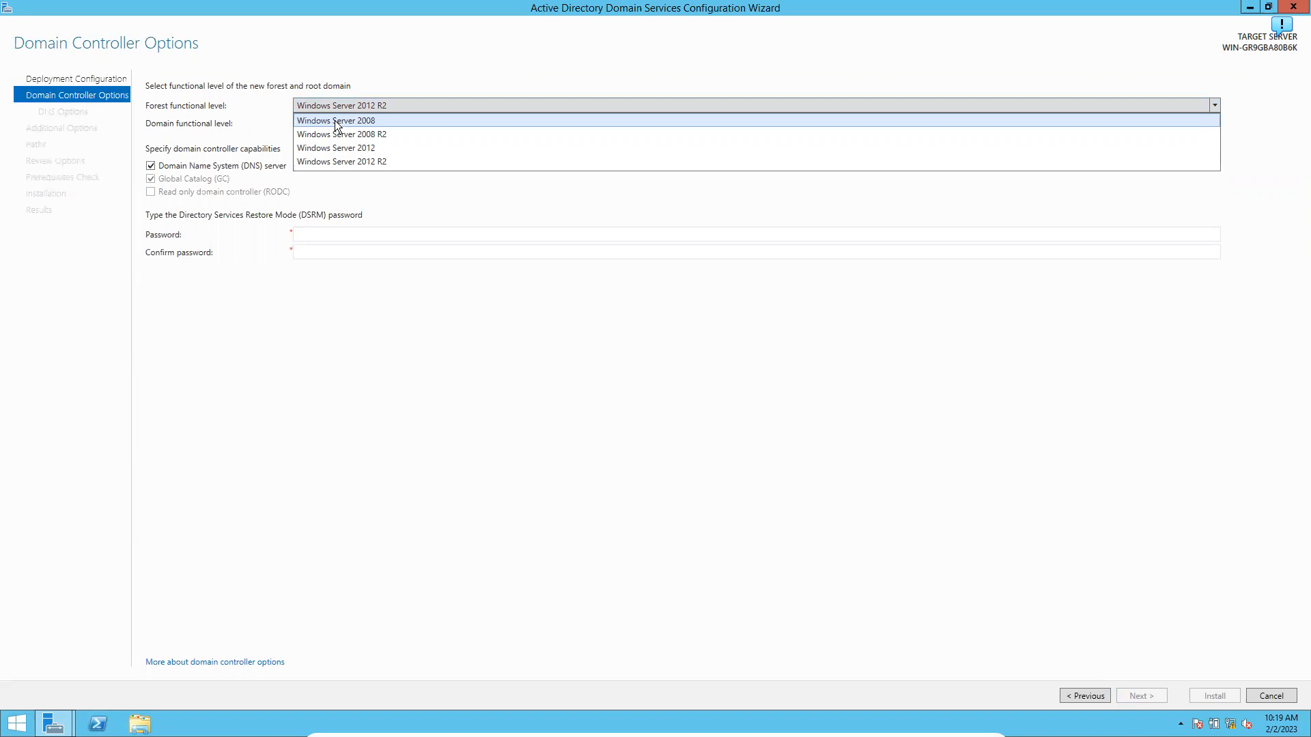
click(335, 121)
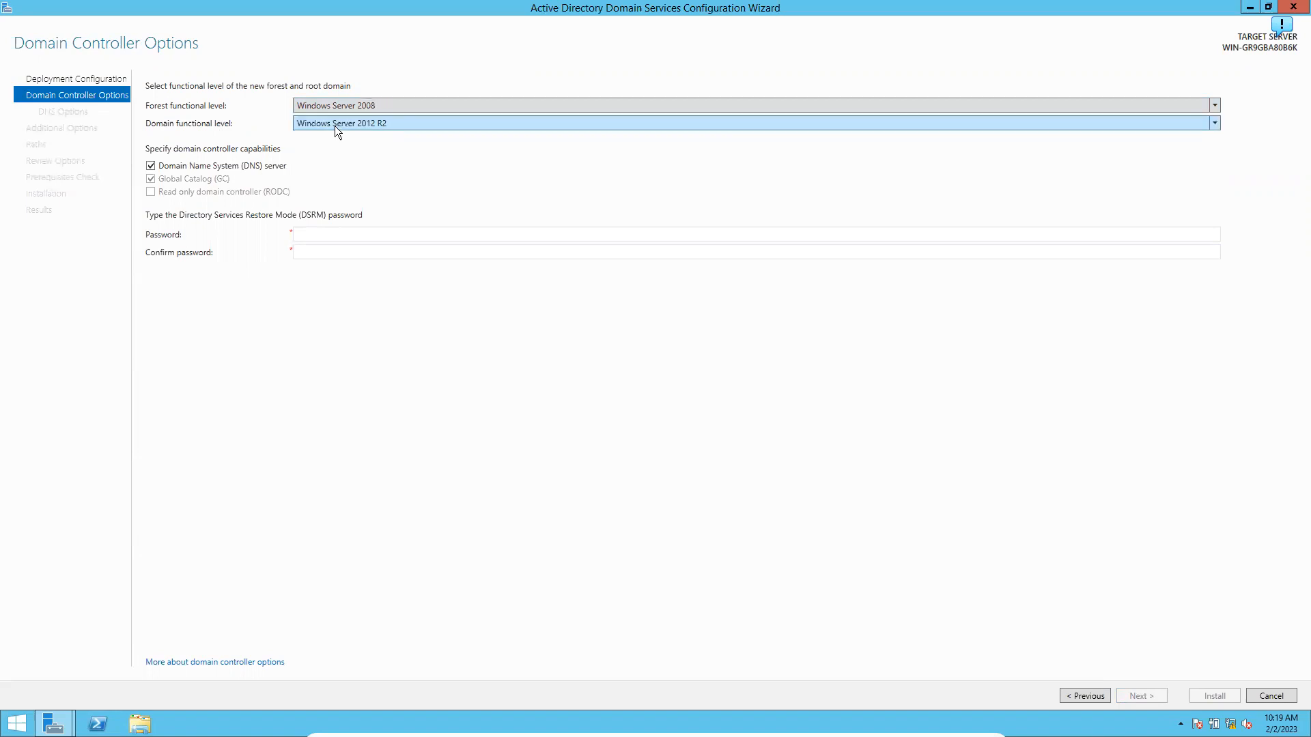
click(342, 126)
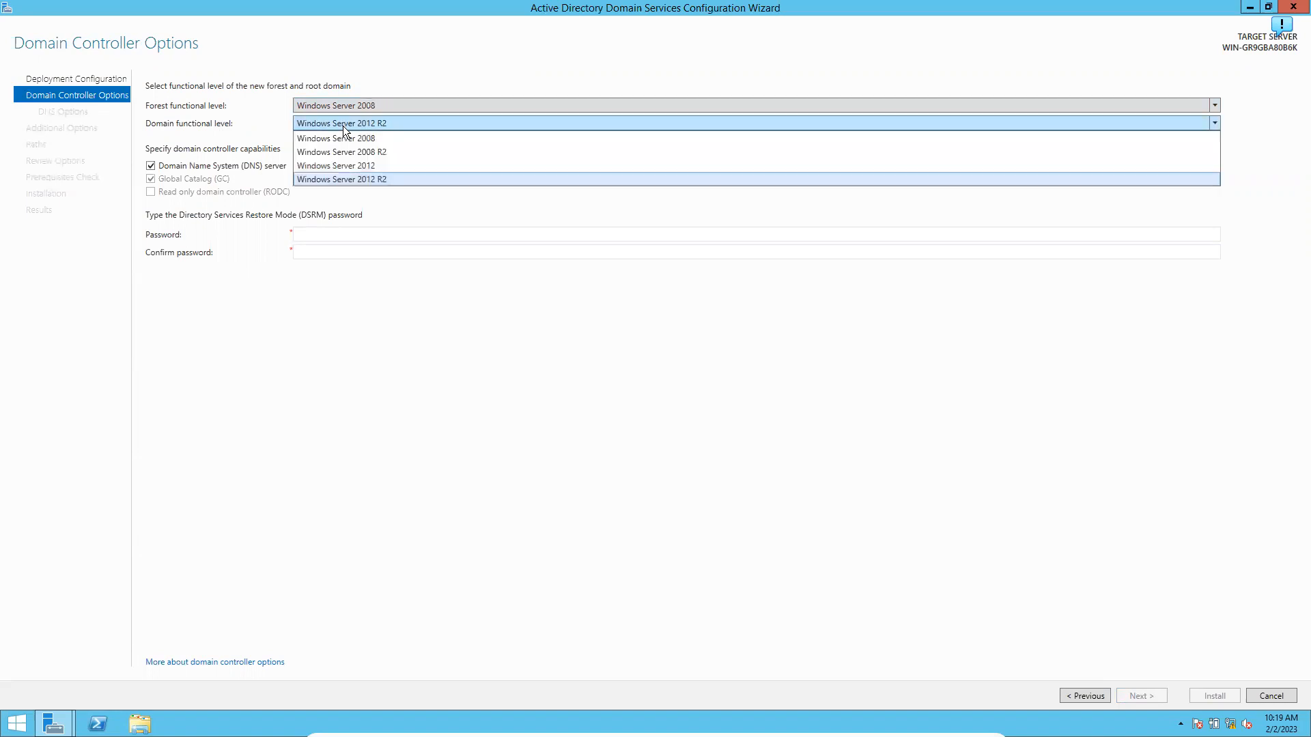
click(343, 140)
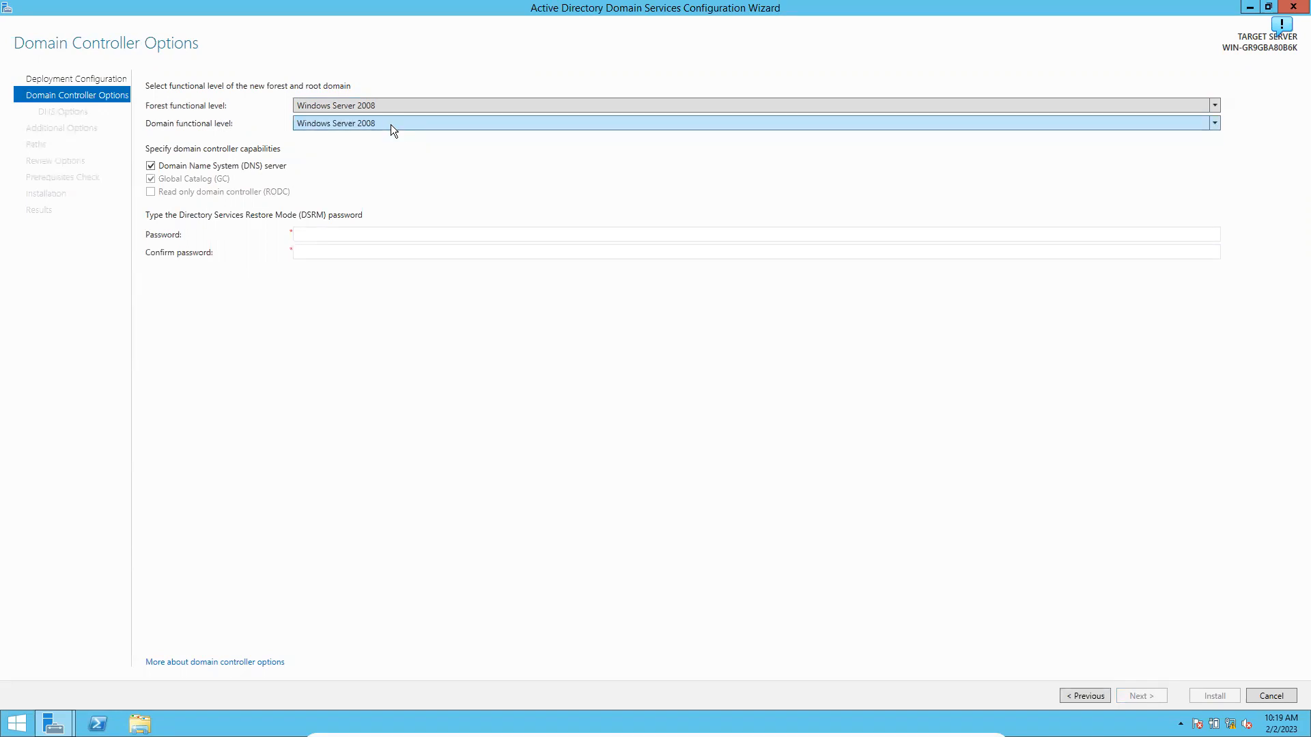
Enter and confirm the Directory Services Restore Mode (DSRM) password
click(365, 233)
text(*********)
key(Tab)
text(******)
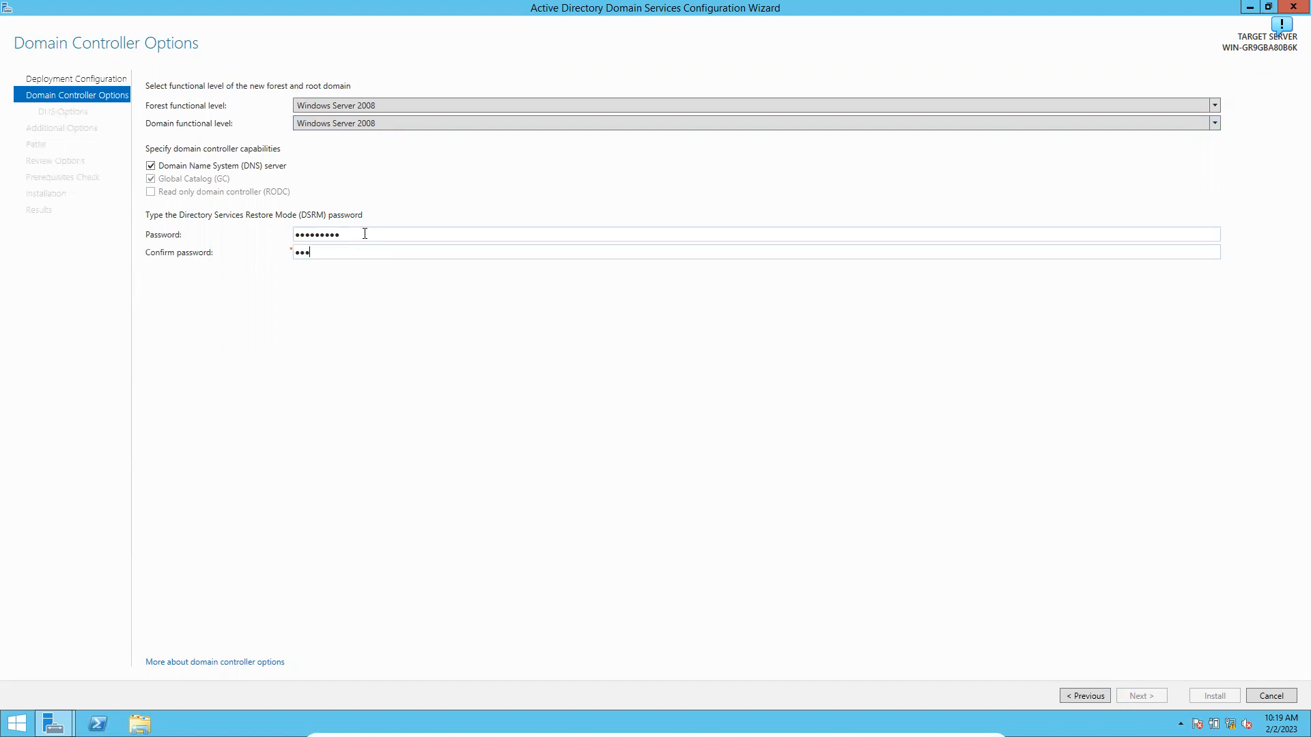
text(***)
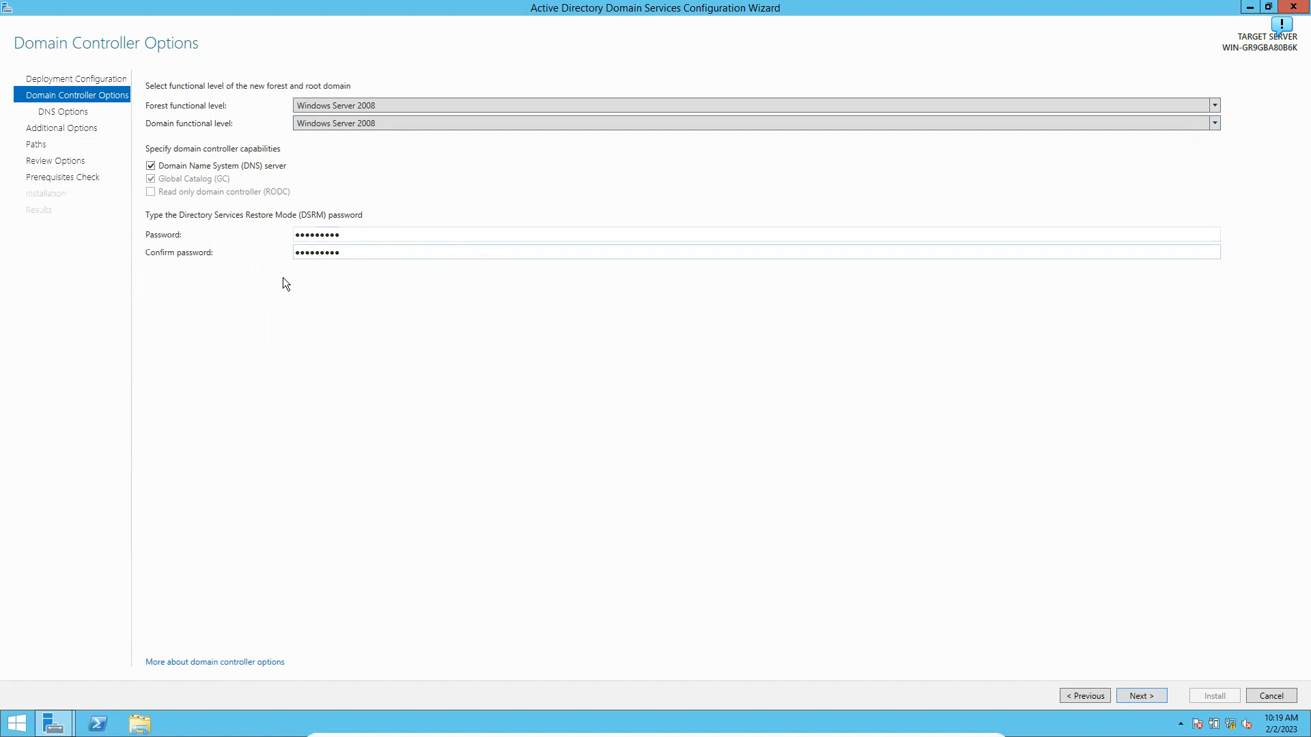
Accept the default DNS options, NetBIOS domain name and AD DS folder paths, and install the domain controller configuration
click(1137, 695)
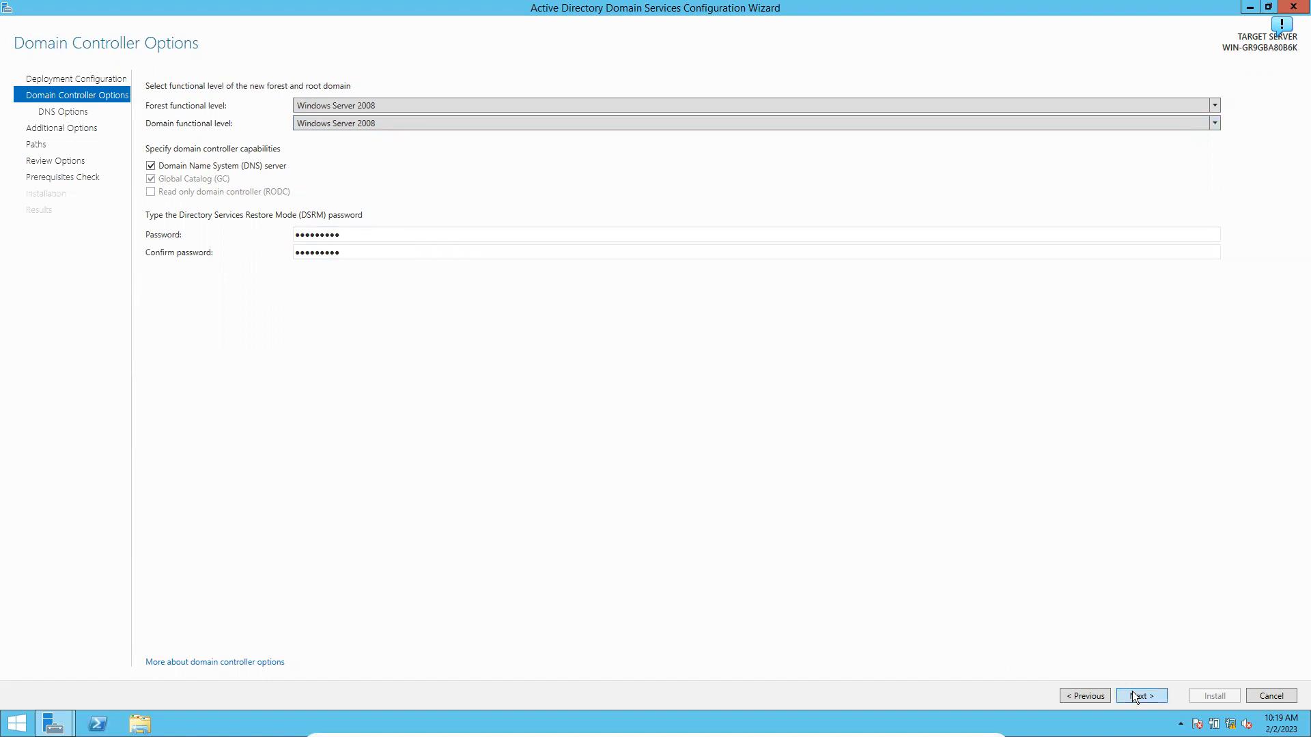
click(1140, 696)
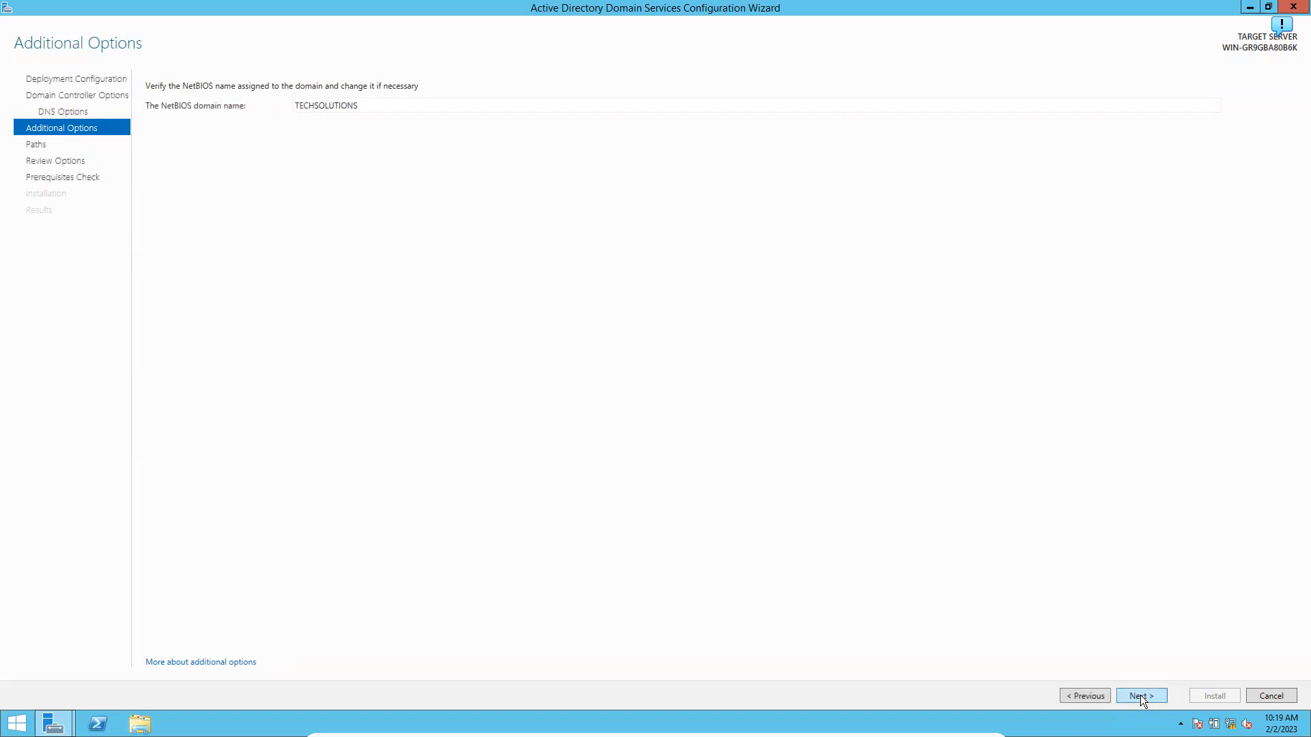
click(1140, 695)
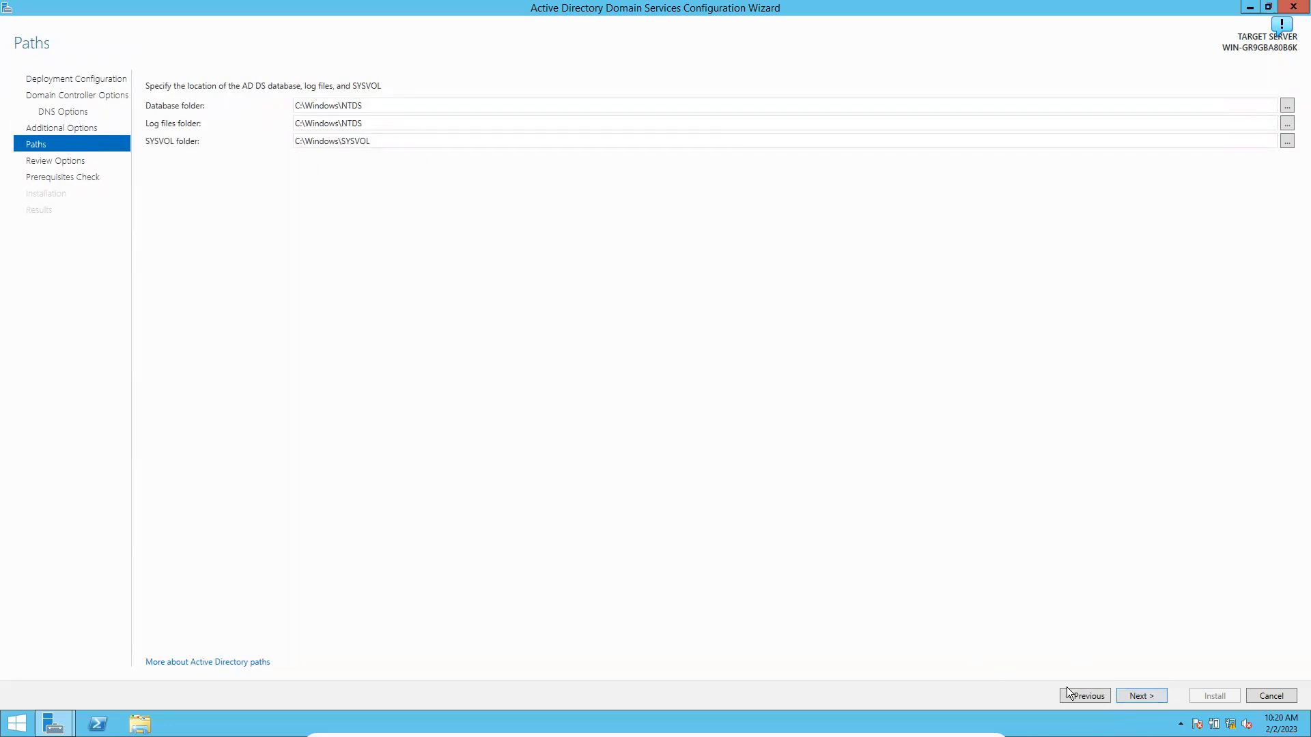
click(1127, 699)
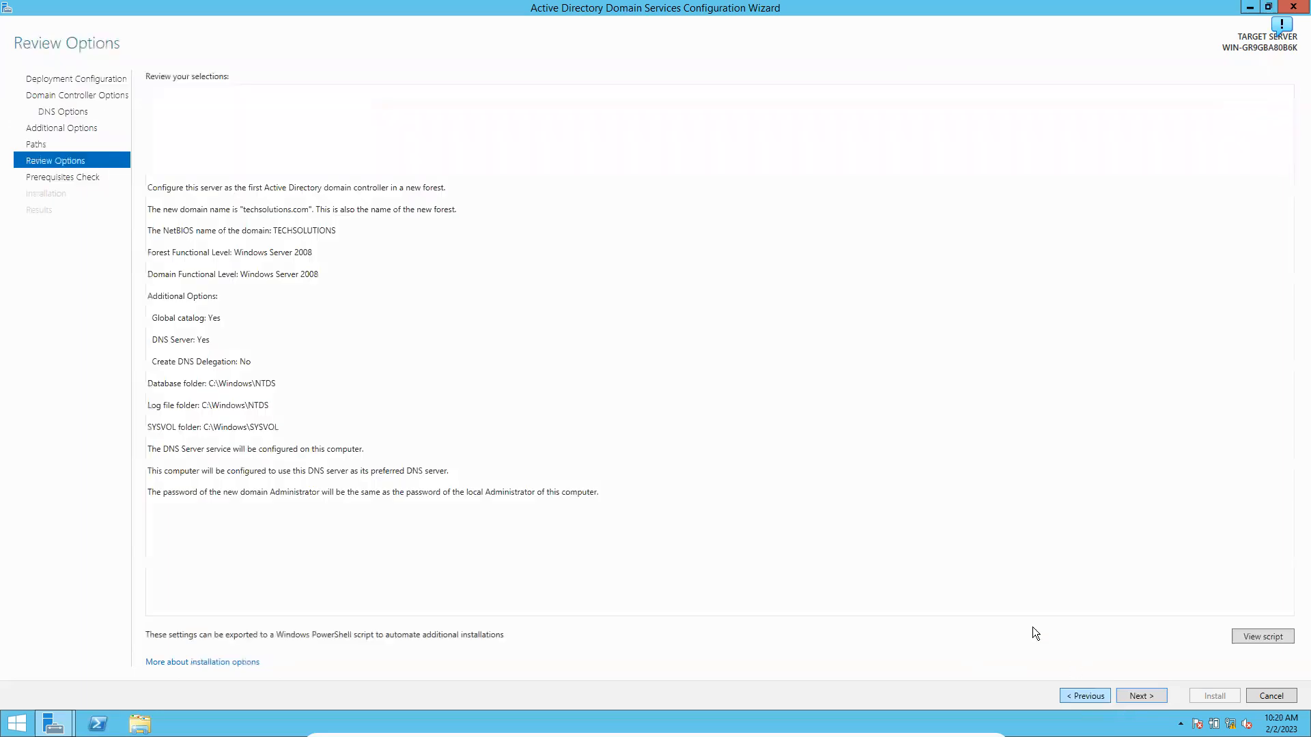
click(1144, 700)
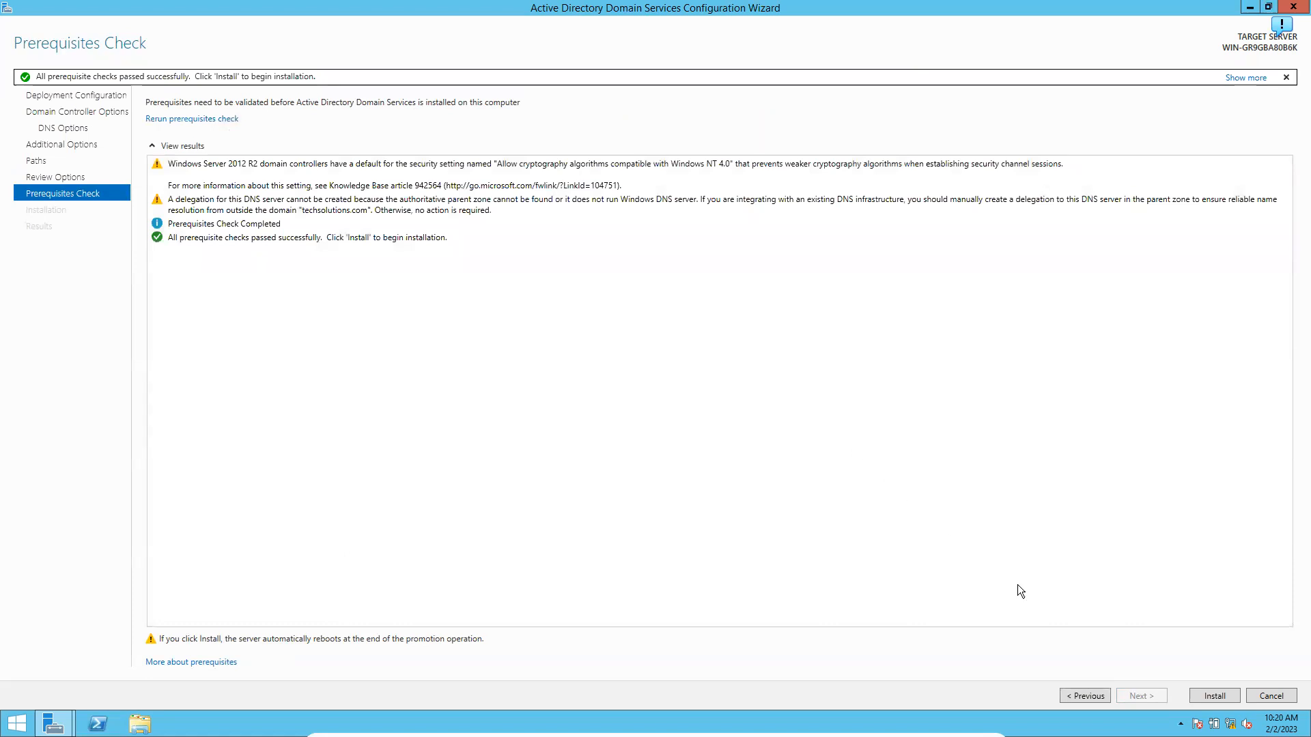
click(1209, 692)
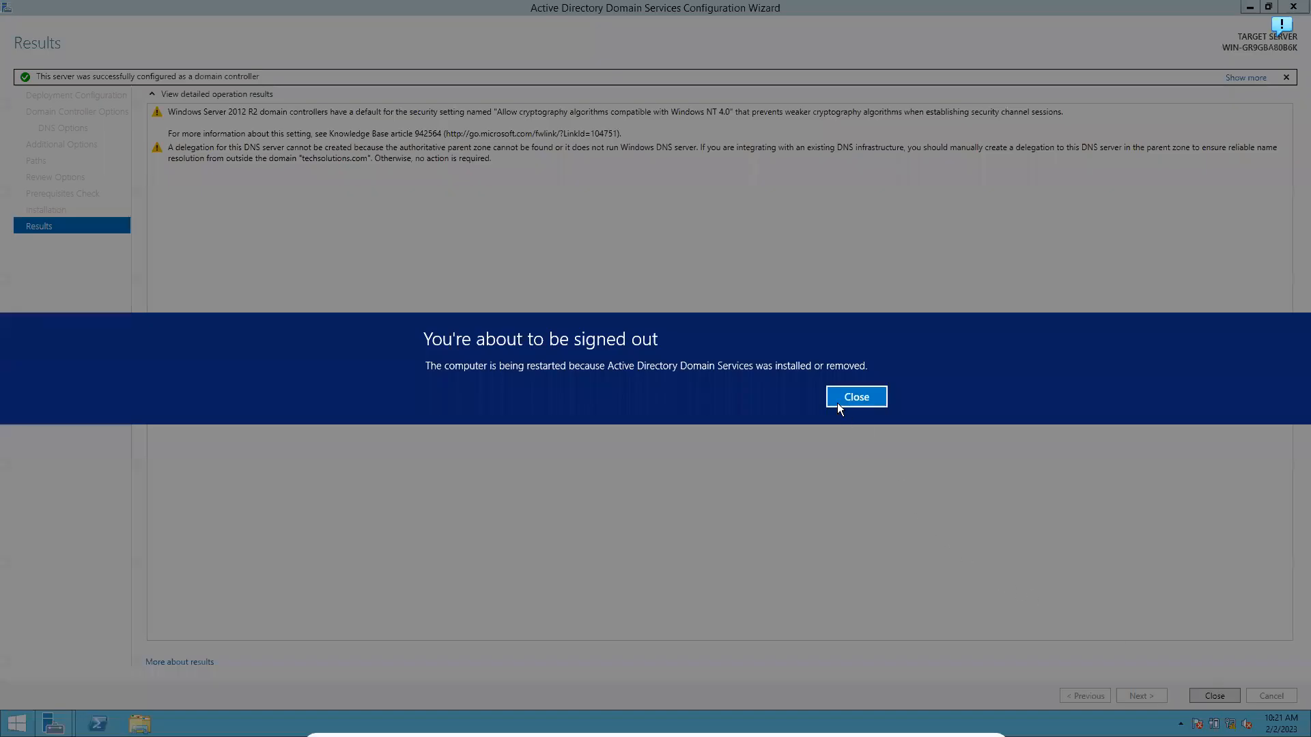
Dismiss the sign-out notice, close the configuration wizard and Server Manager, and restart the server
click(834, 397)
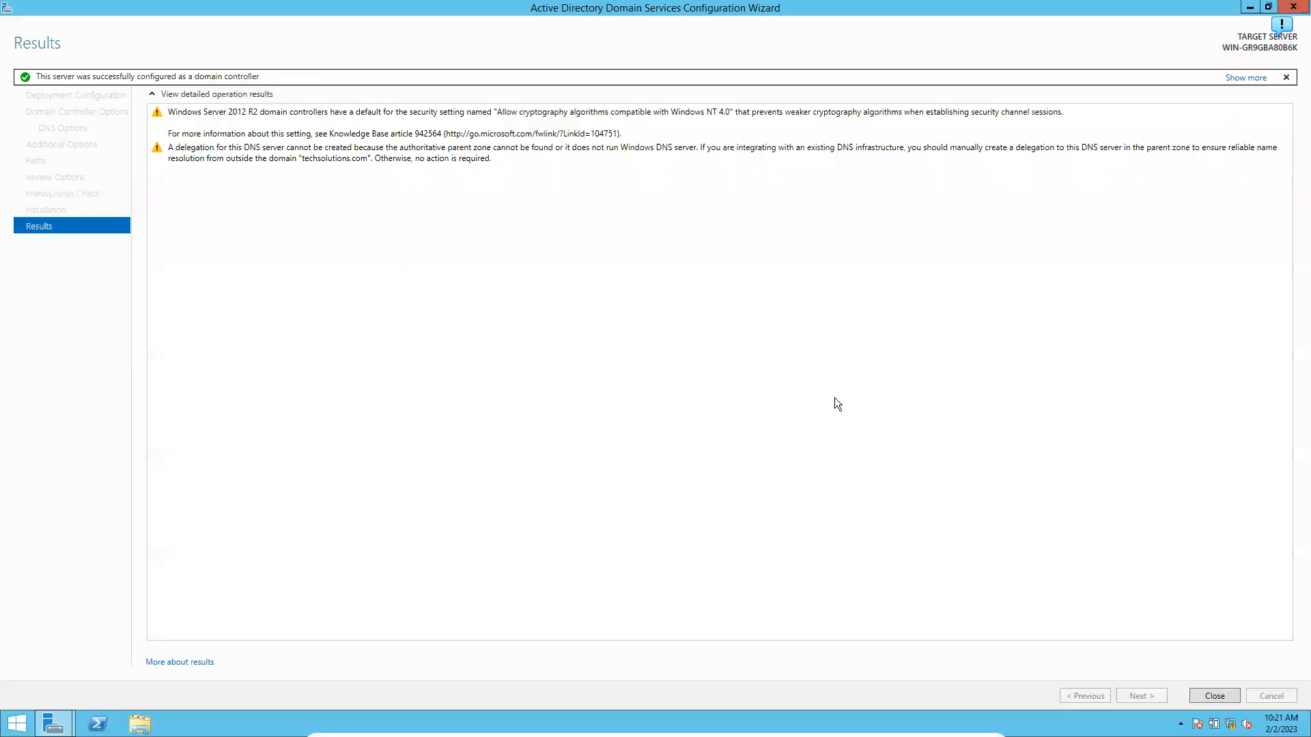
click(1213, 695)
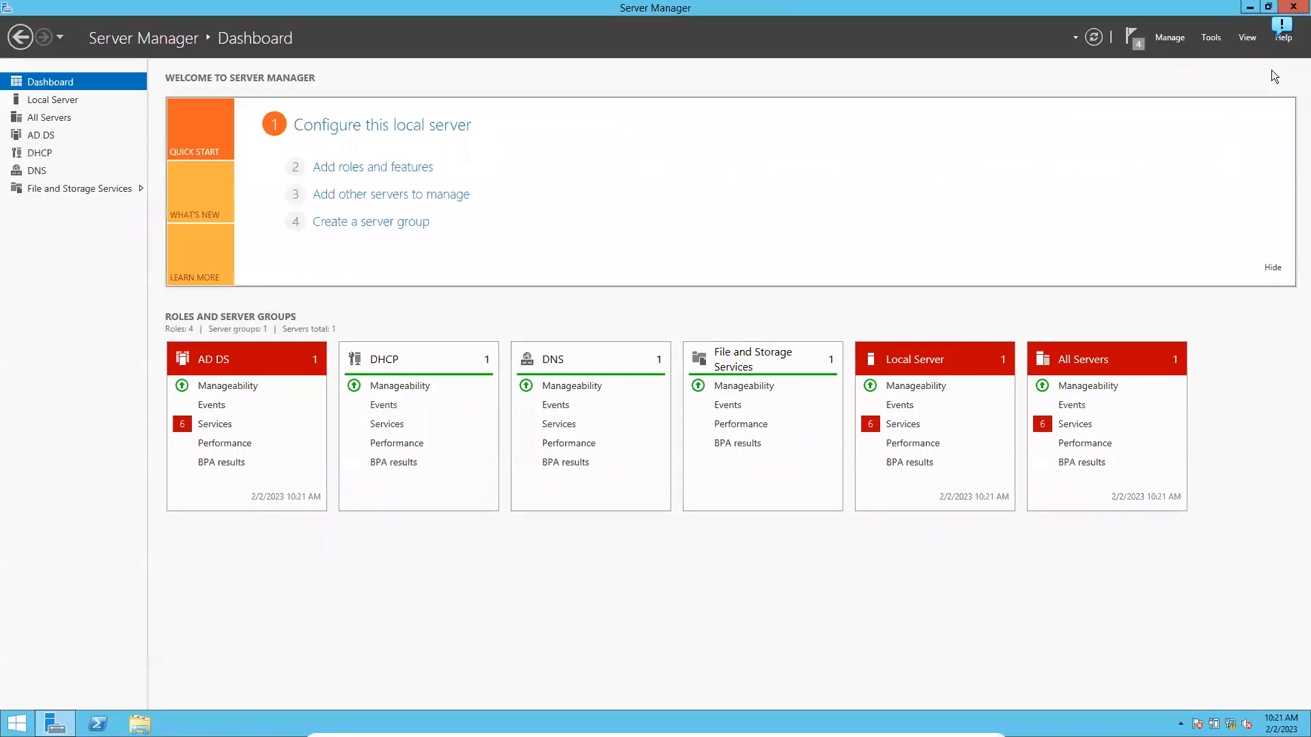
click(1293, 8)
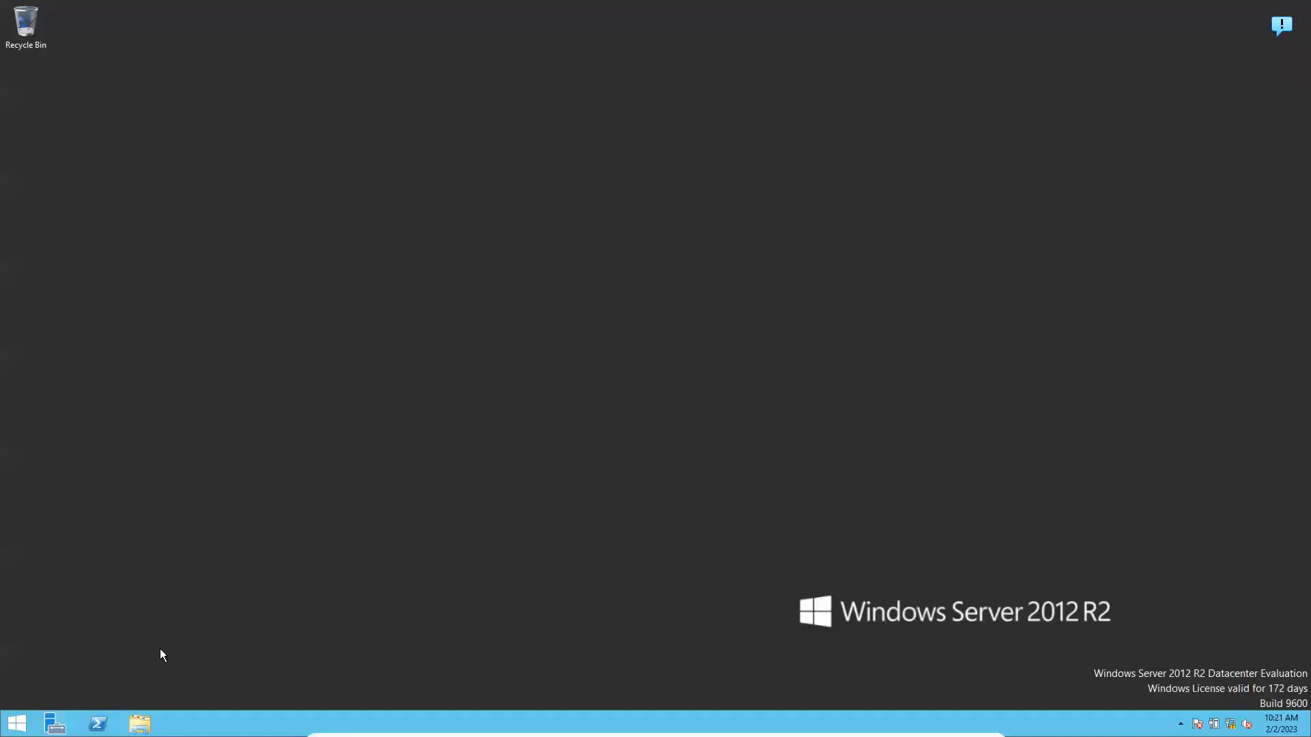
click(18, 723)
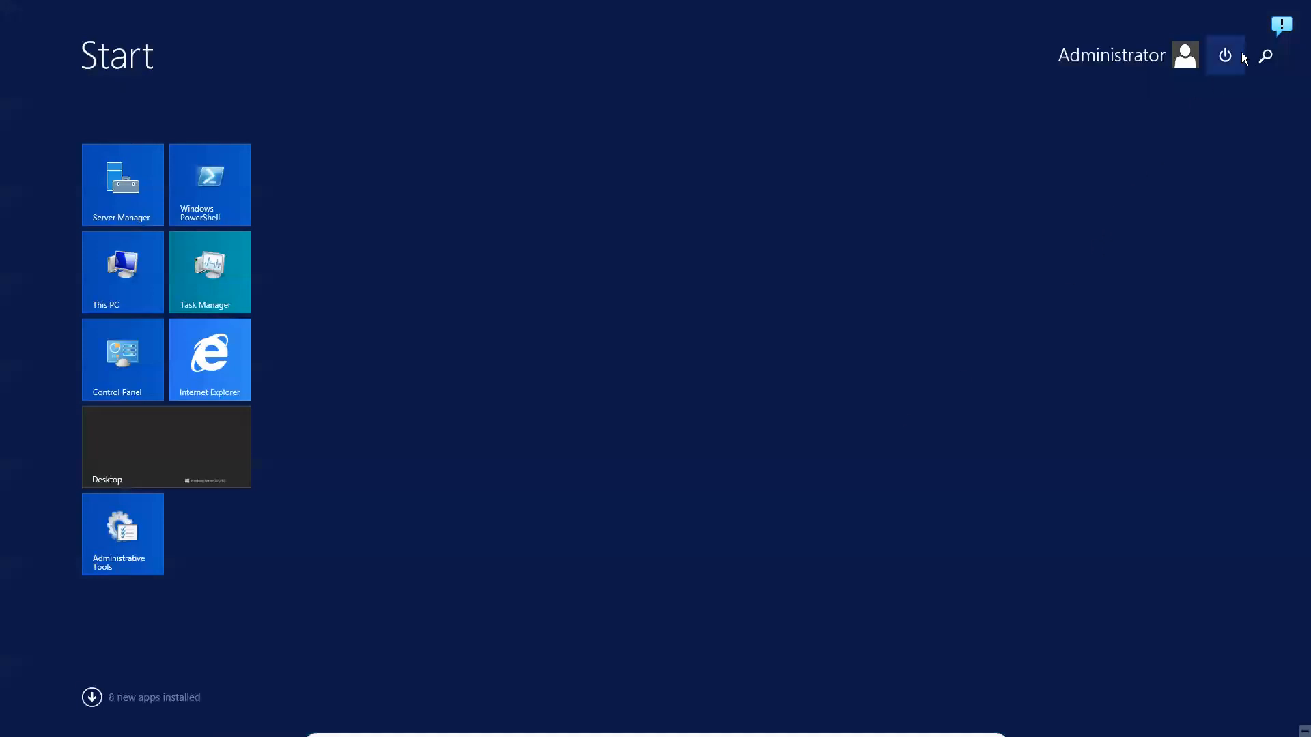
click(1233, 63)
click(1223, 119)
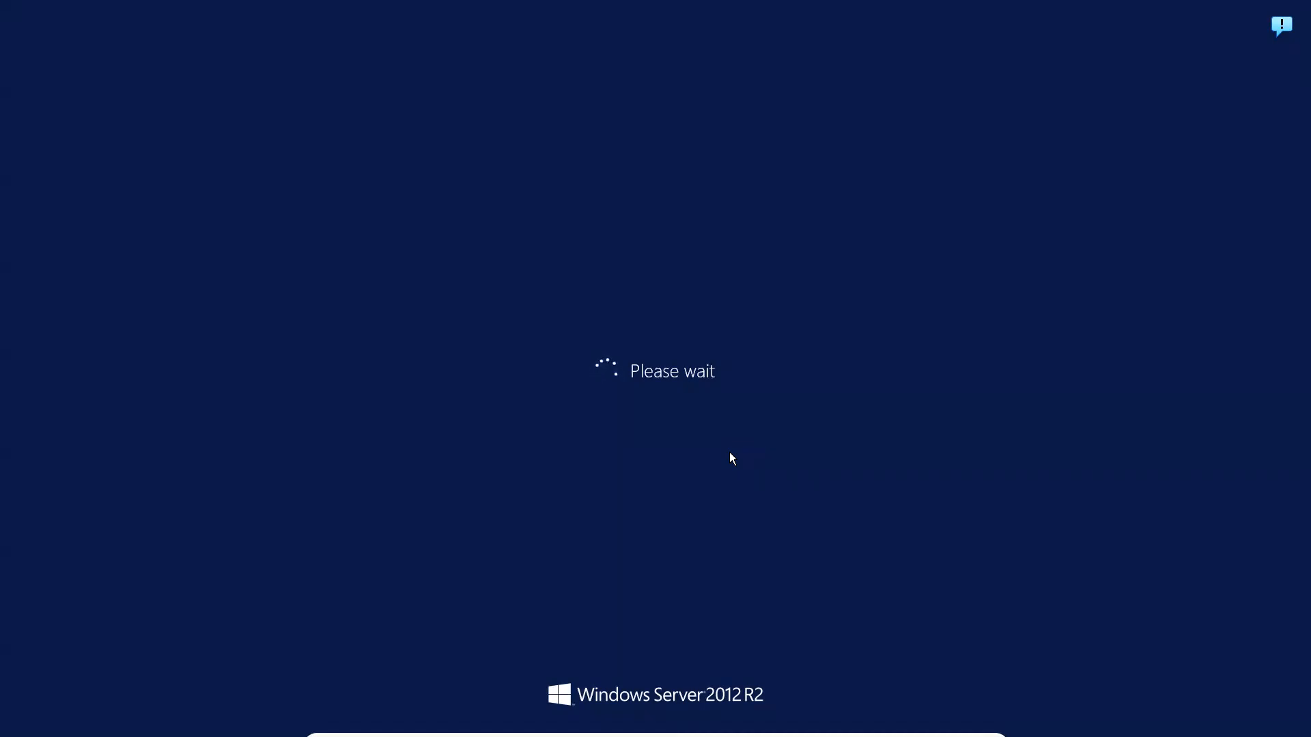
Send the secure sign-in key combination to the virtual machine and sign in to the TECHSOLUTIONS domain with the administrator account password
mouse_move(691, 724)
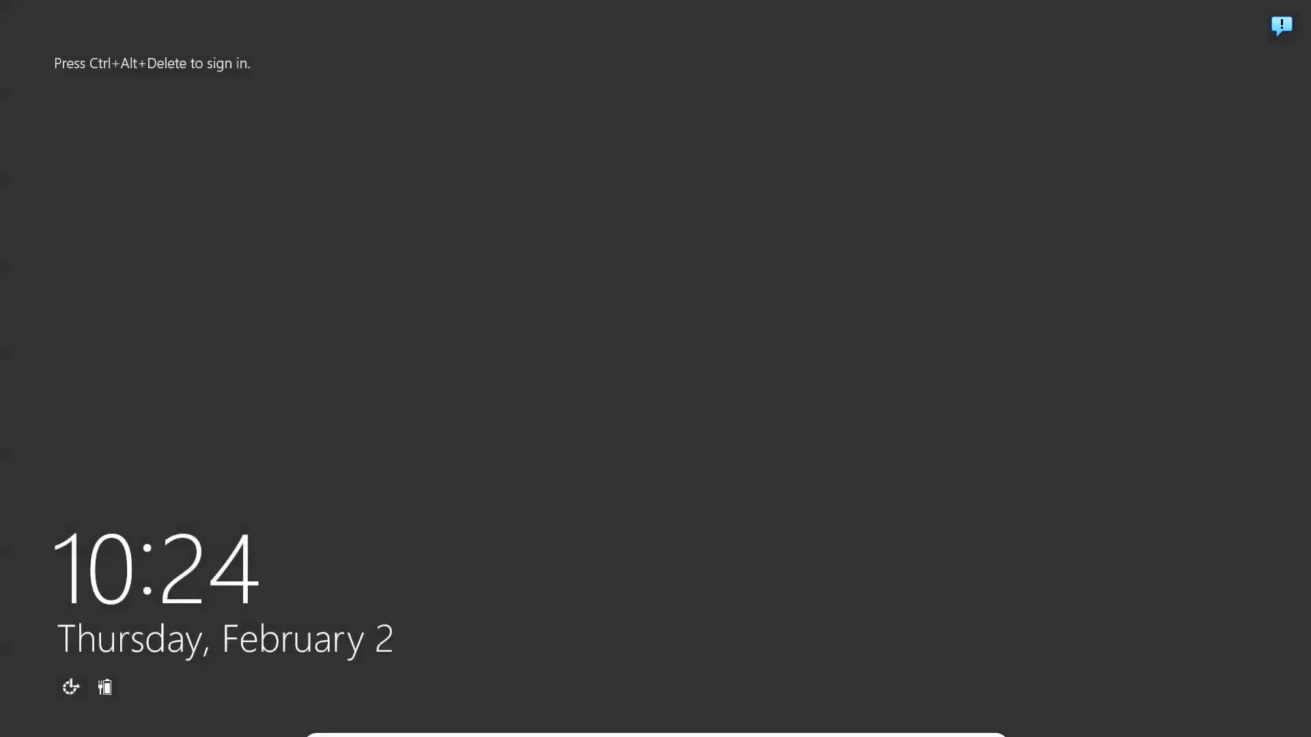
click(560, 723)
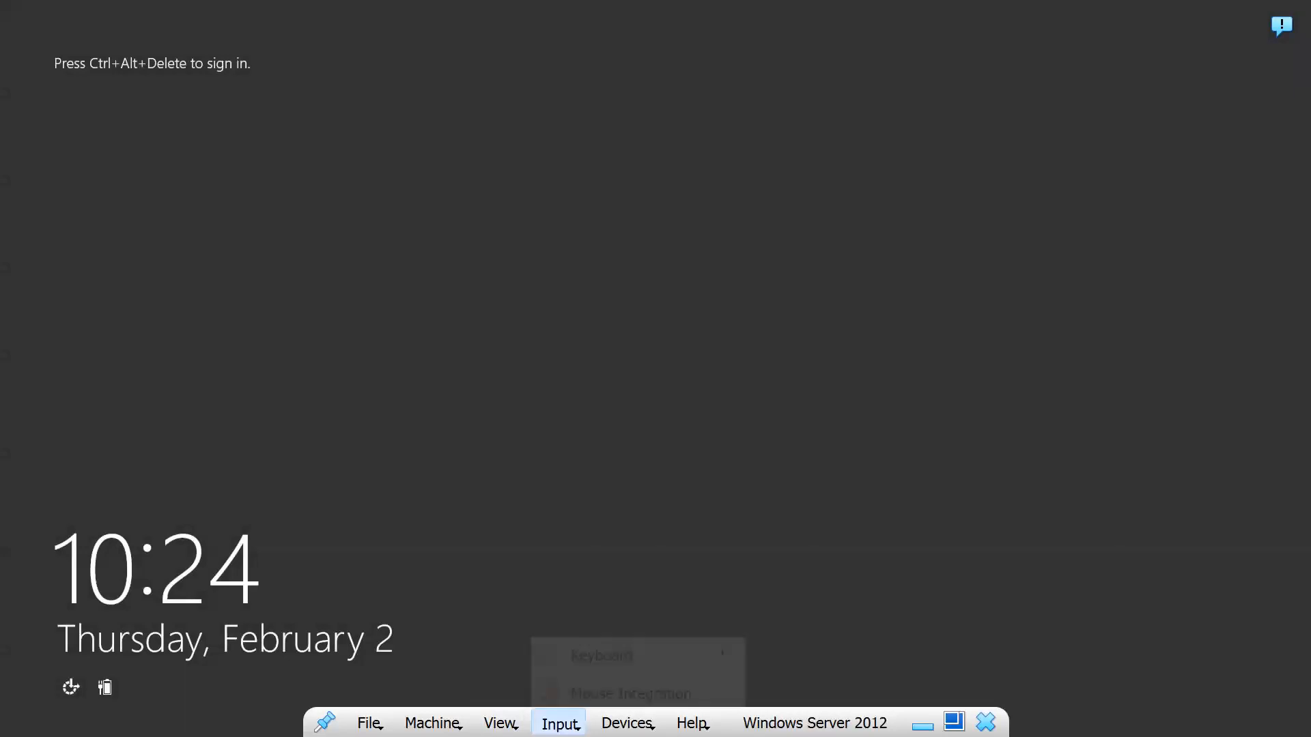
mouse_move(599, 657)
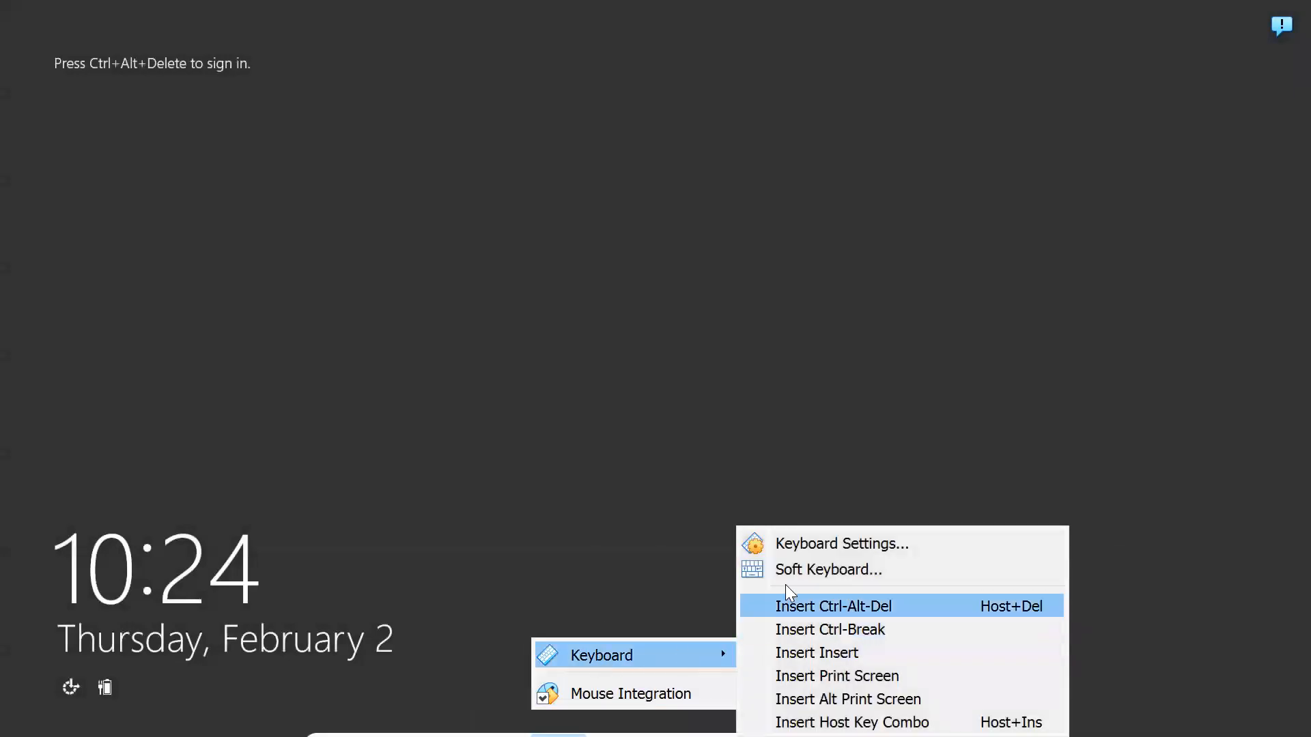
click(792, 607)
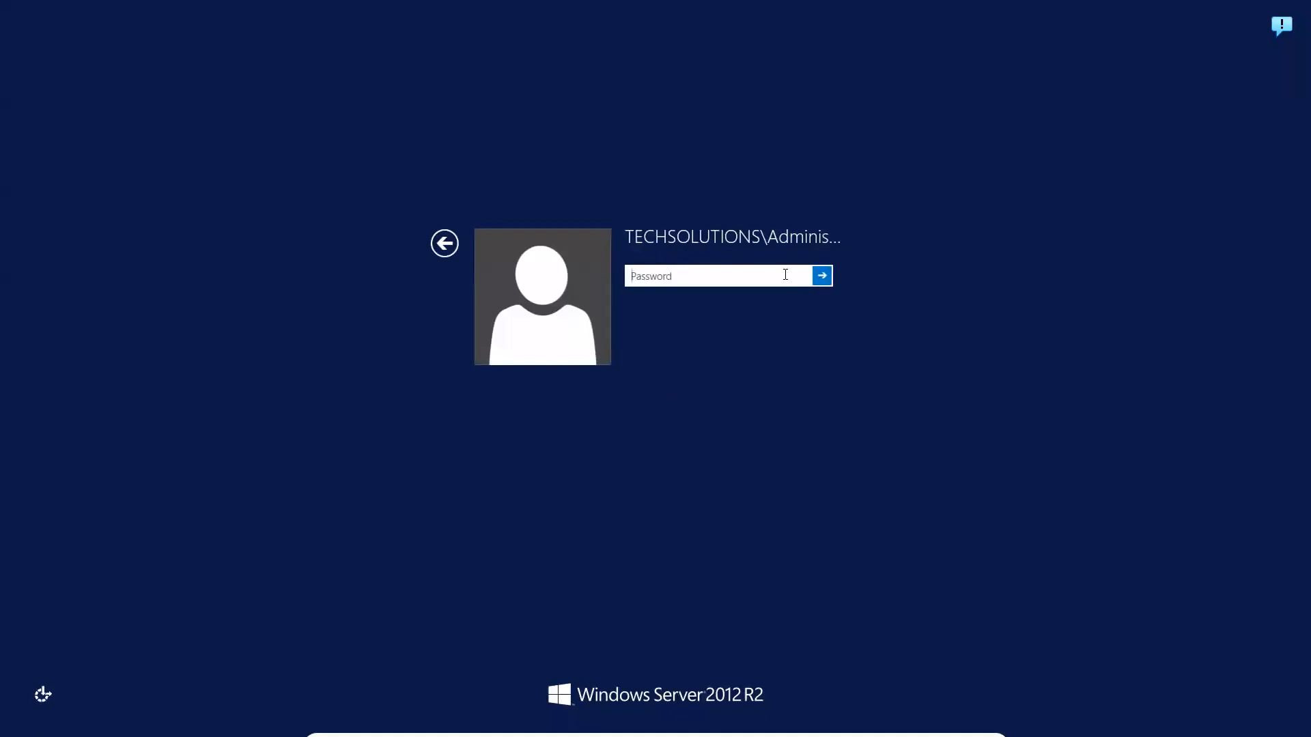
text(••••••••••)
key(Return)
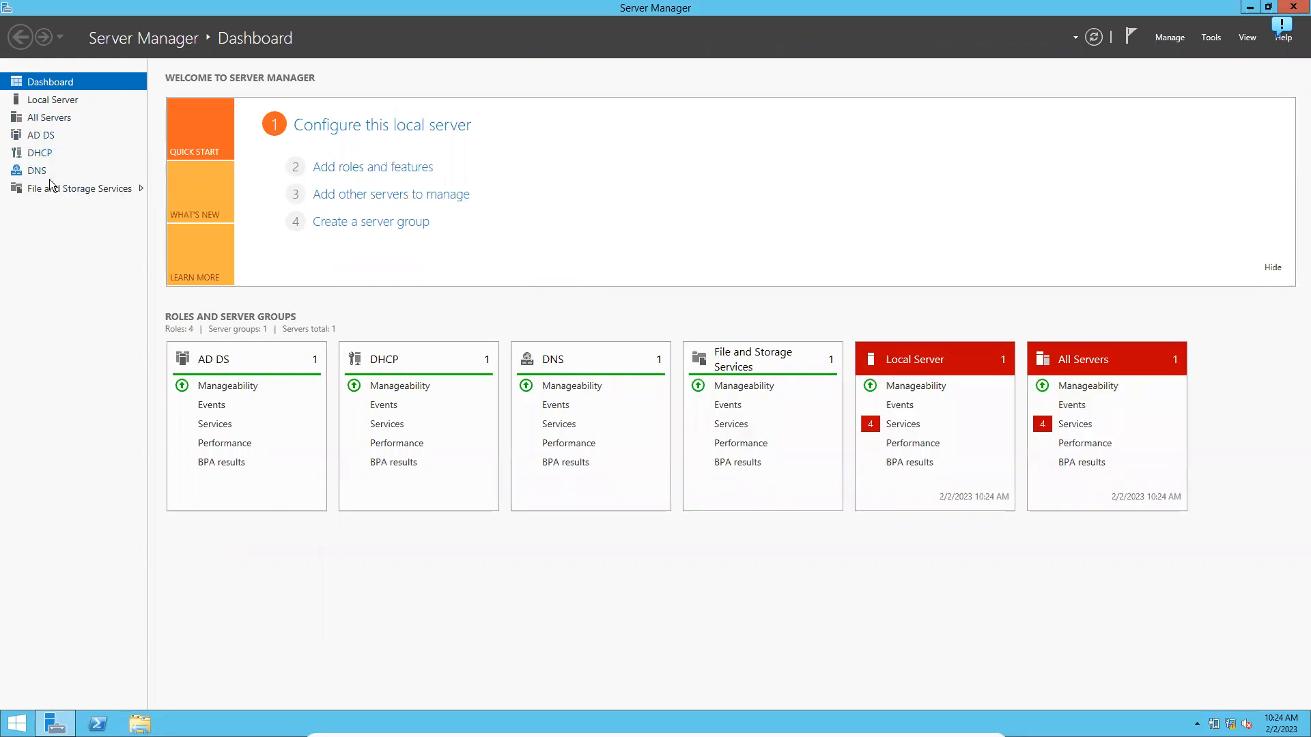
Start adding roles to the server from the server pool and select the Windows Deployment Services role with its management tools
click(386, 178)
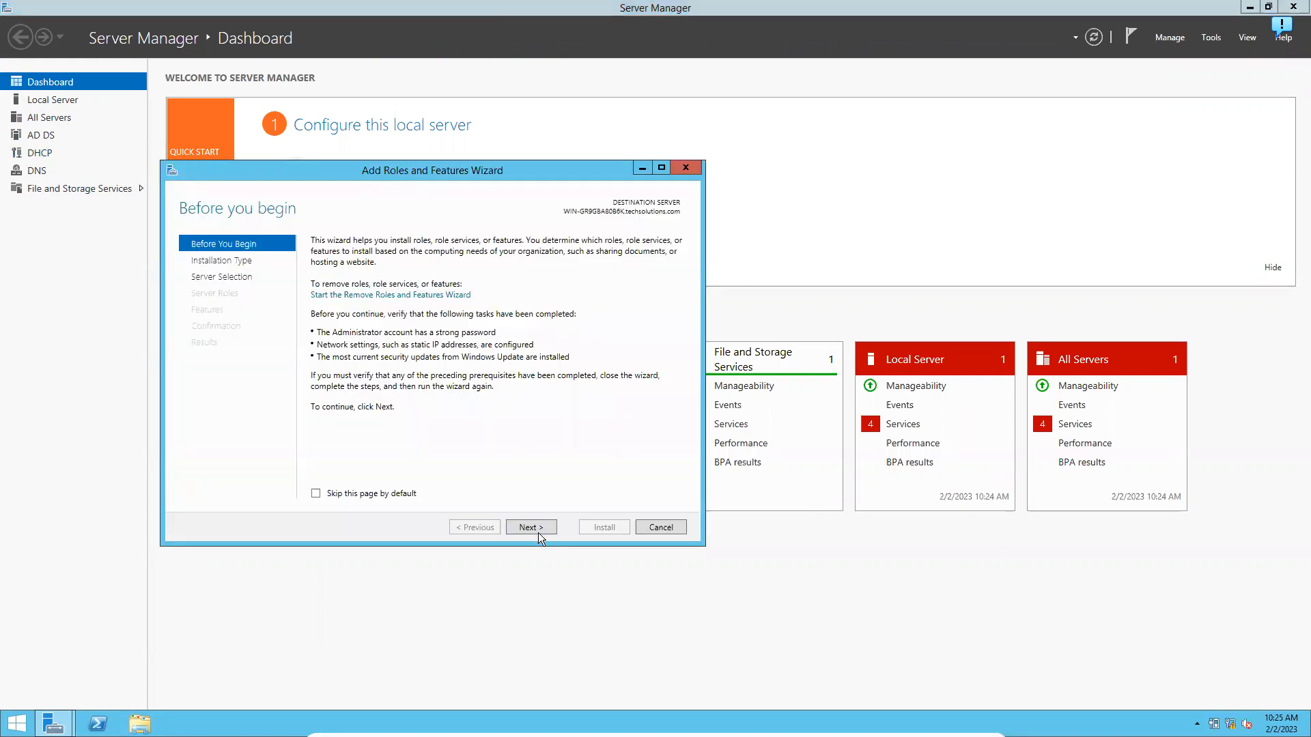
click(529, 528)
click(531, 527)
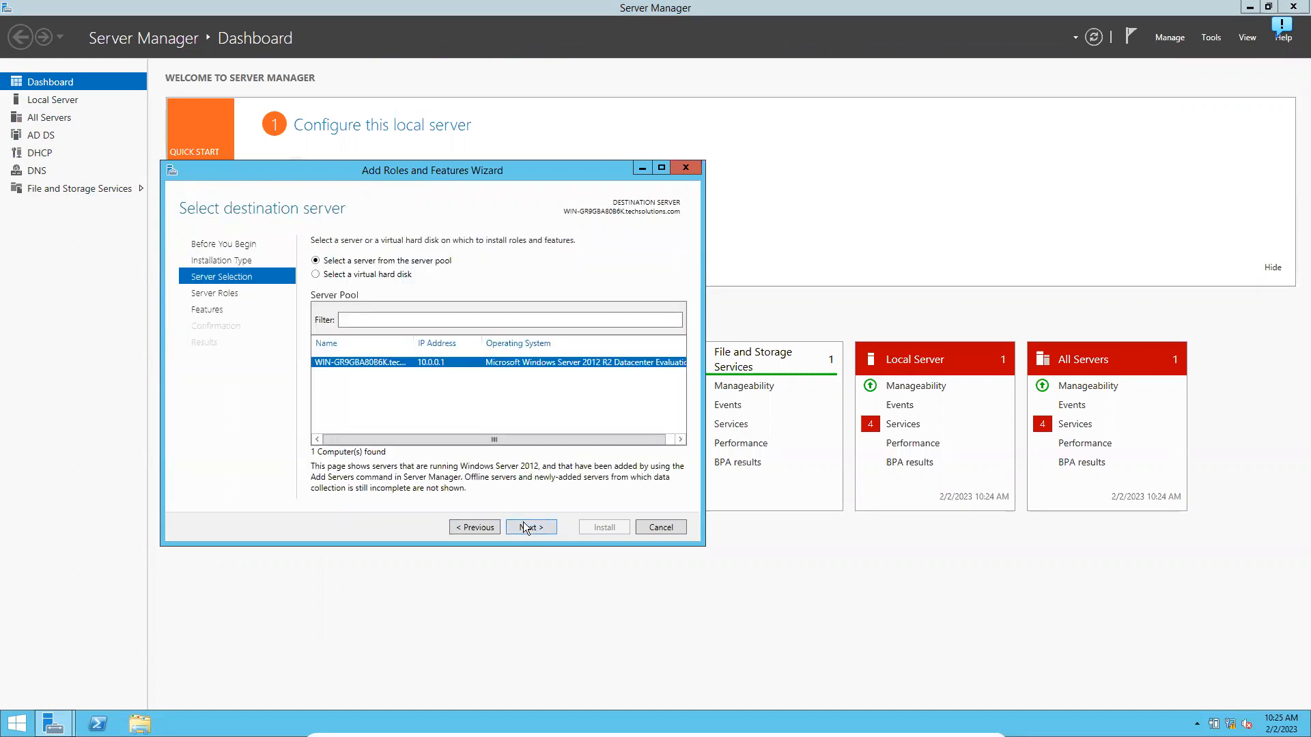
click(525, 527)
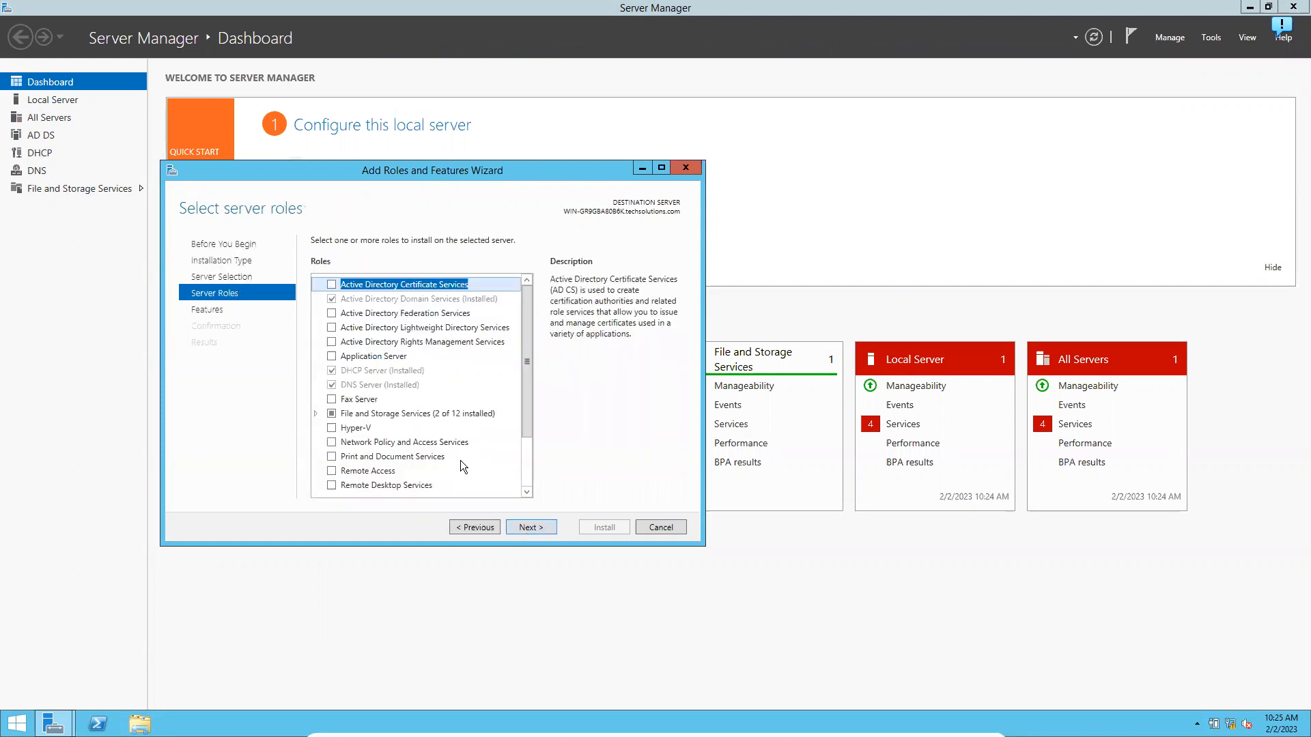
scroll(460, 460, down, 2)
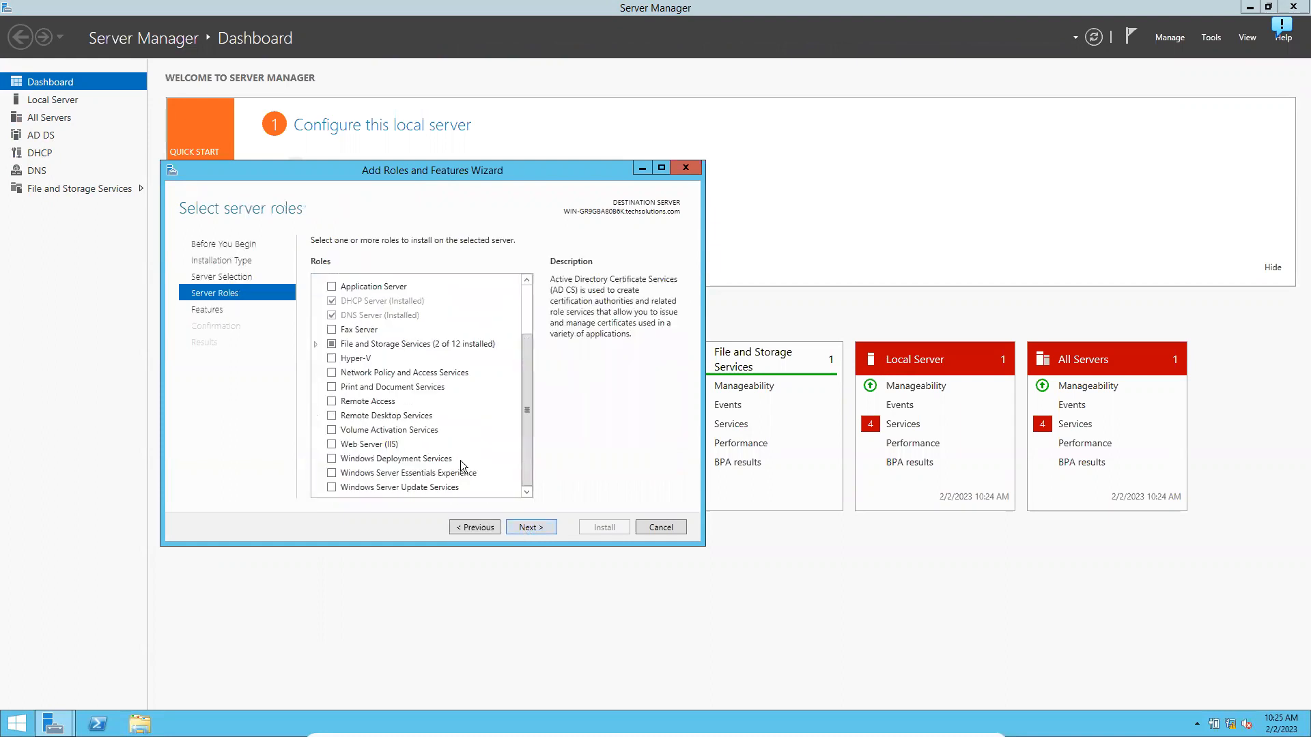
click(328, 460)
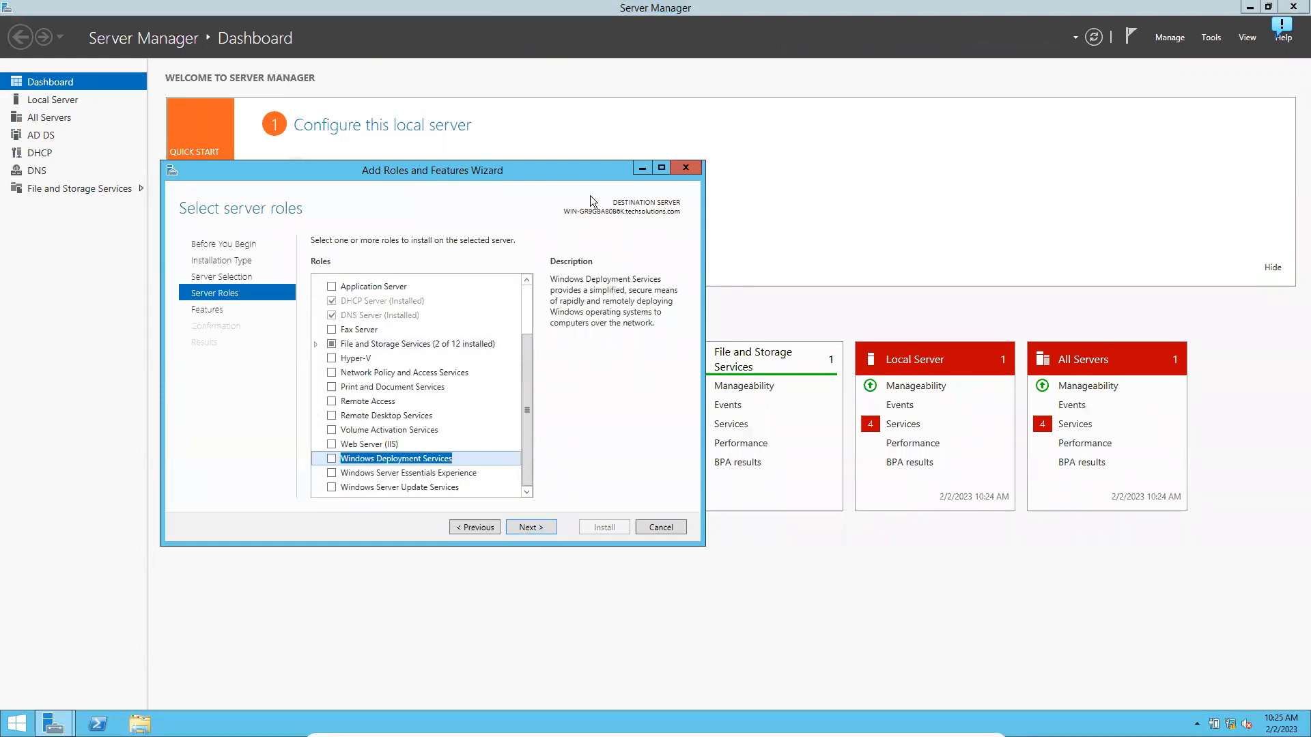
click(656, 169)
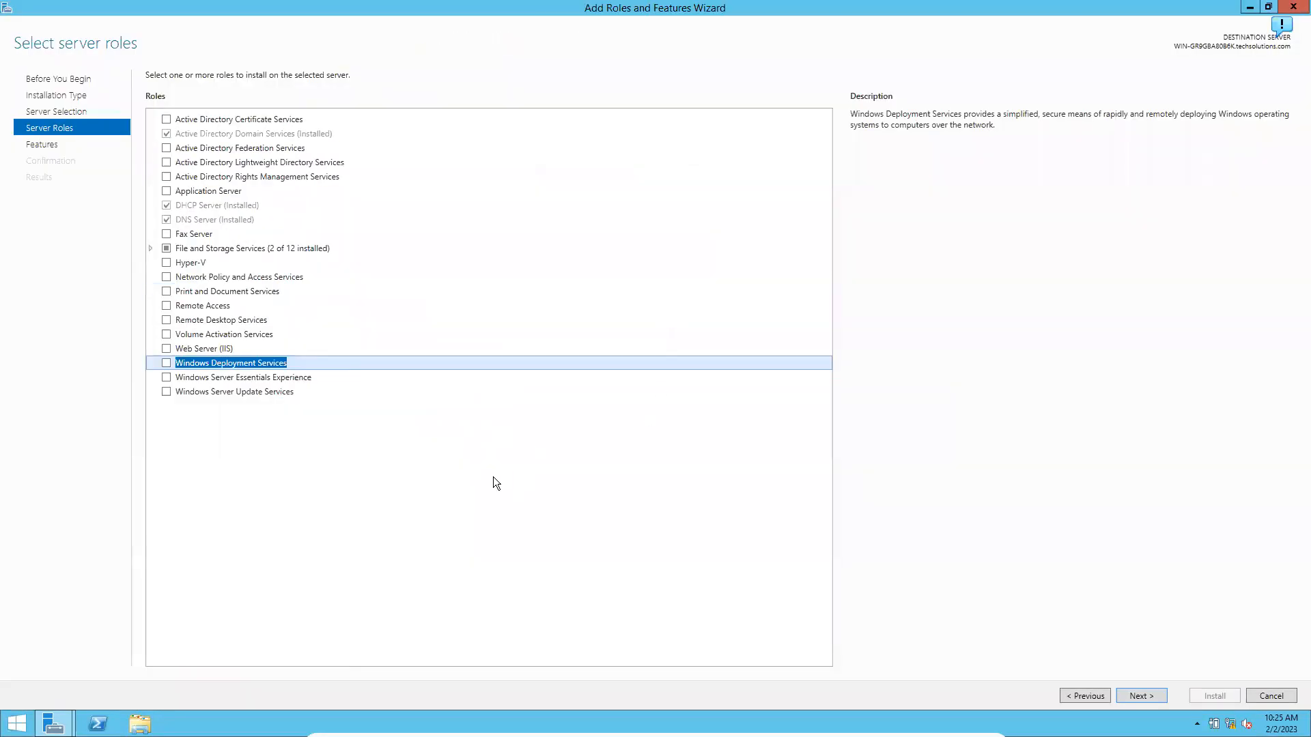
click(169, 365)
click(681, 481)
click(1131, 695)
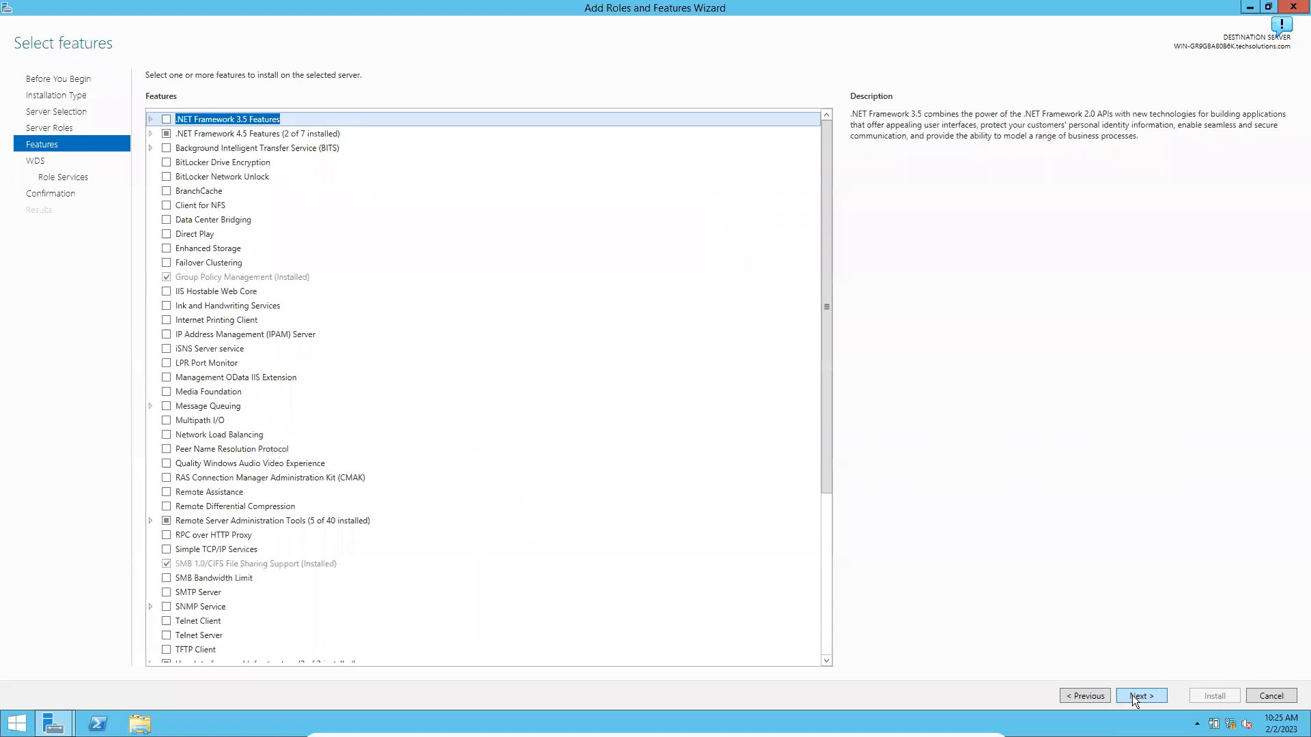
Keep the default features and the Deployment Server and Transport Server role services, install them, and check the installation progress from the dashboard
click(1132, 695)
click(1132, 695)
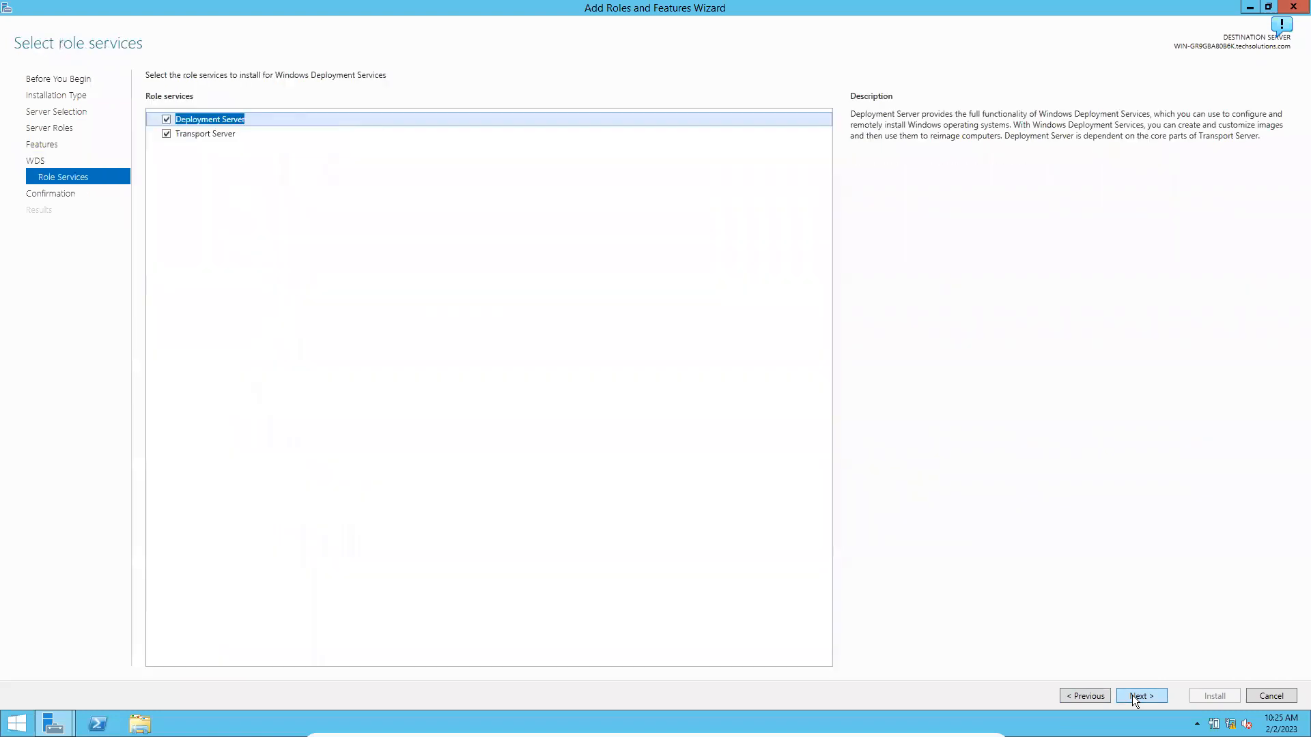
click(1132, 695)
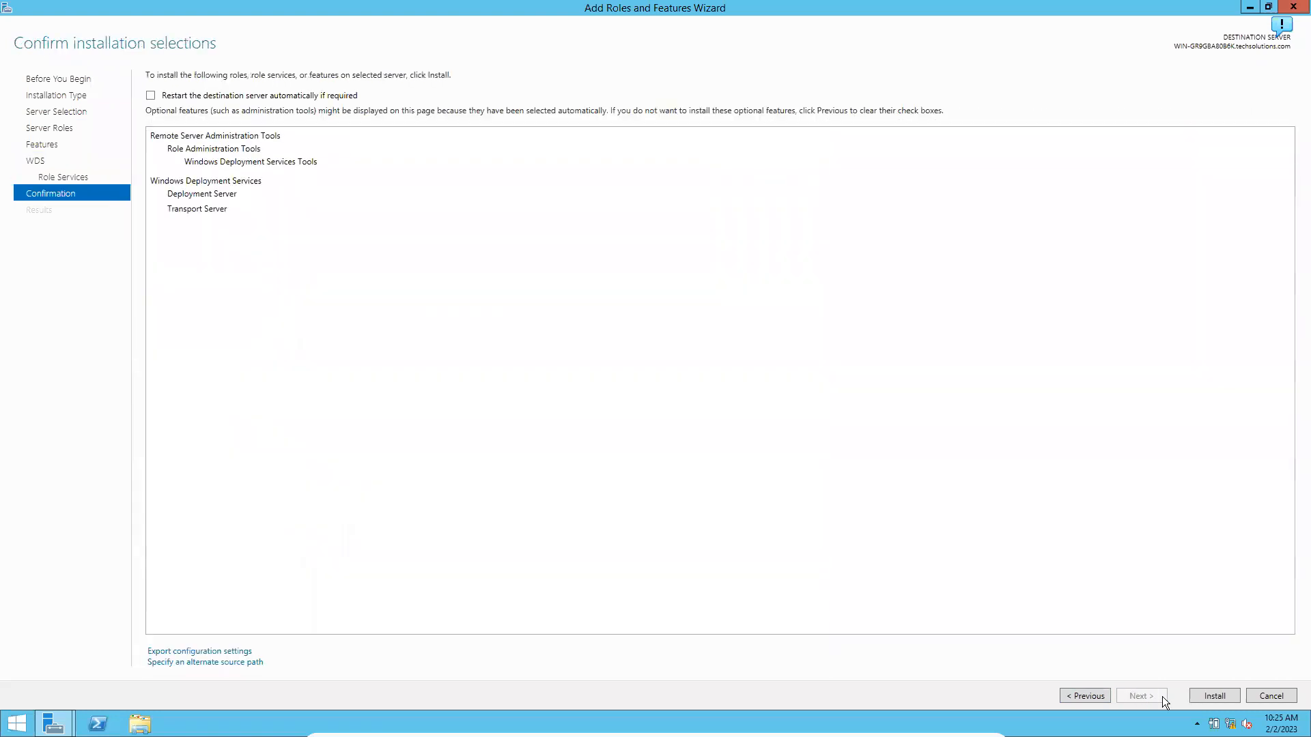
click(1198, 697)
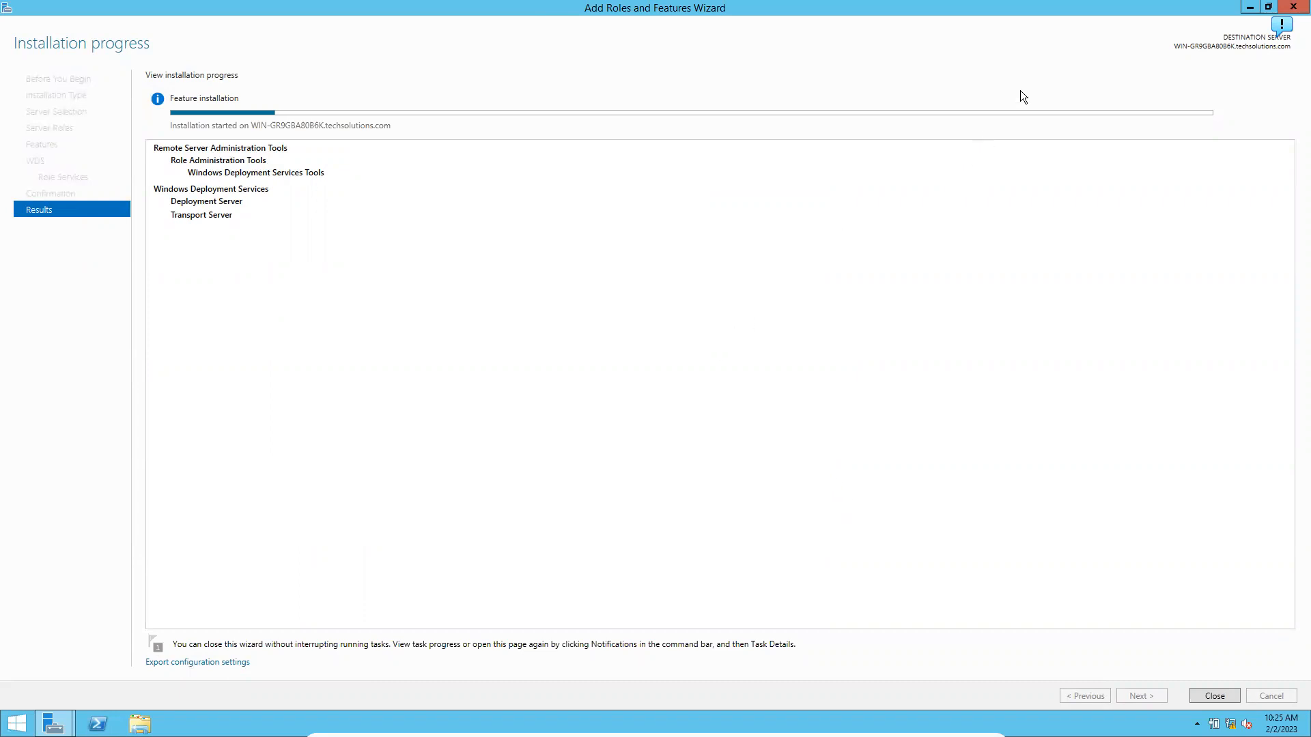
click(1249, 8)
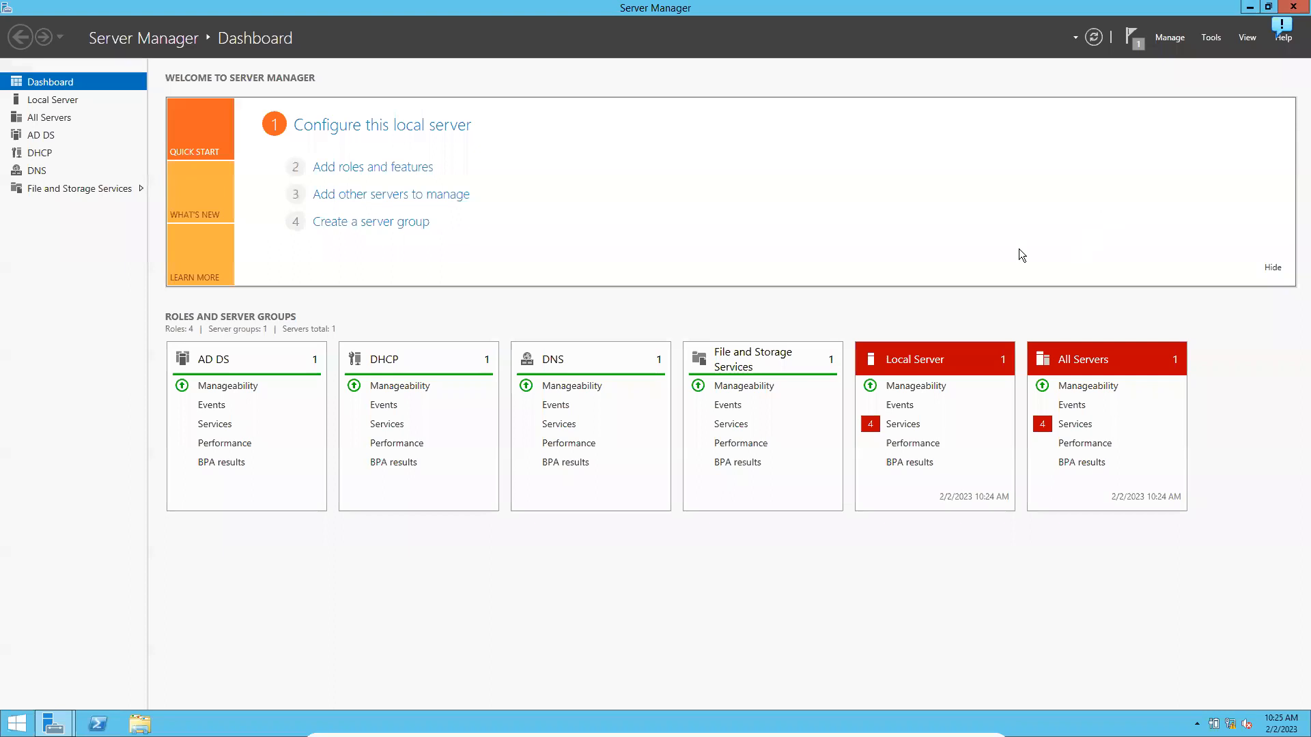
click(1141, 45)
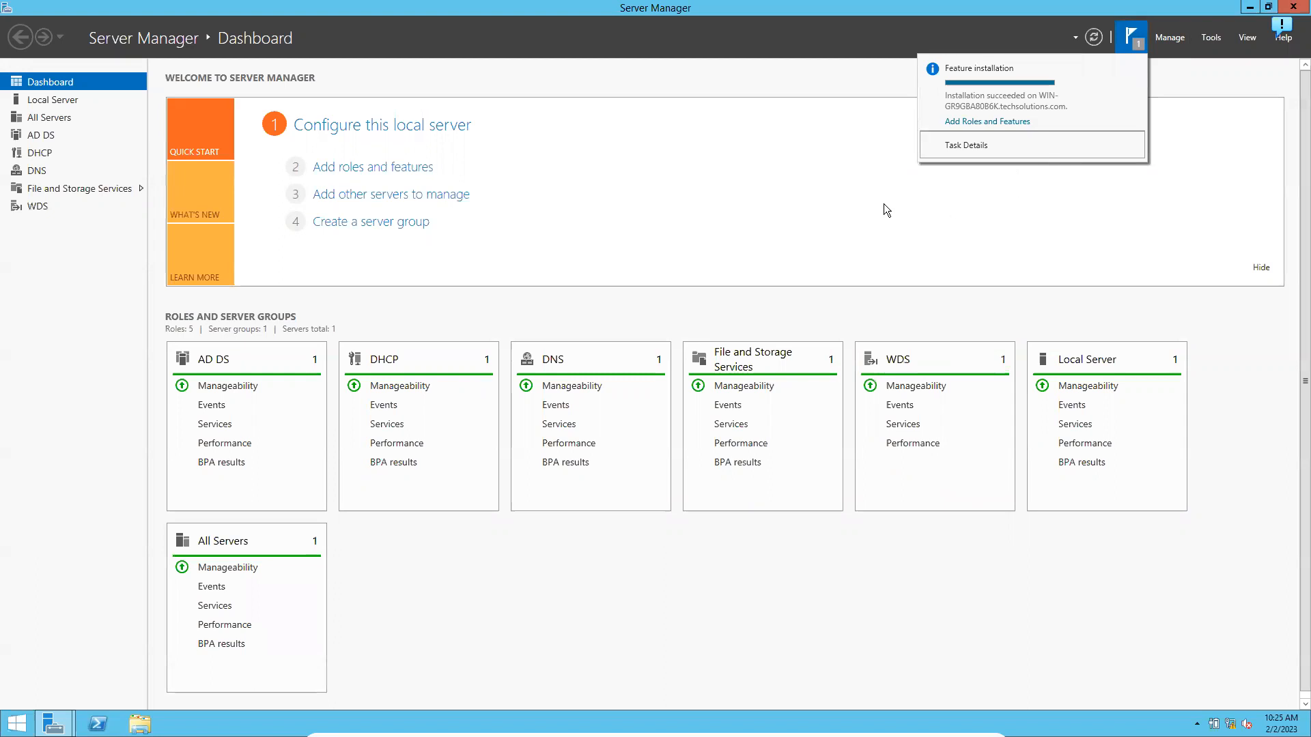
Open DHCP Manager for the server in a maximized window and authorize the DHCP server in the domain
click(33, 153)
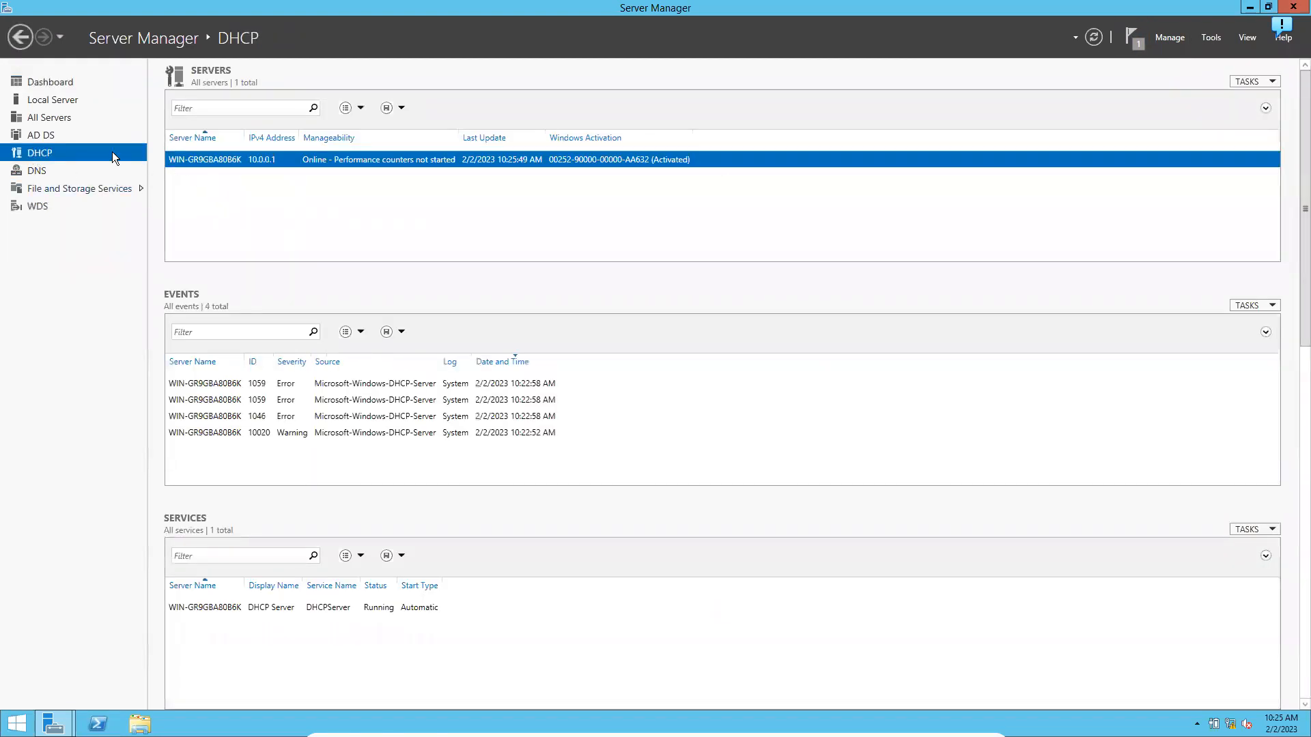
right_click(334, 160)
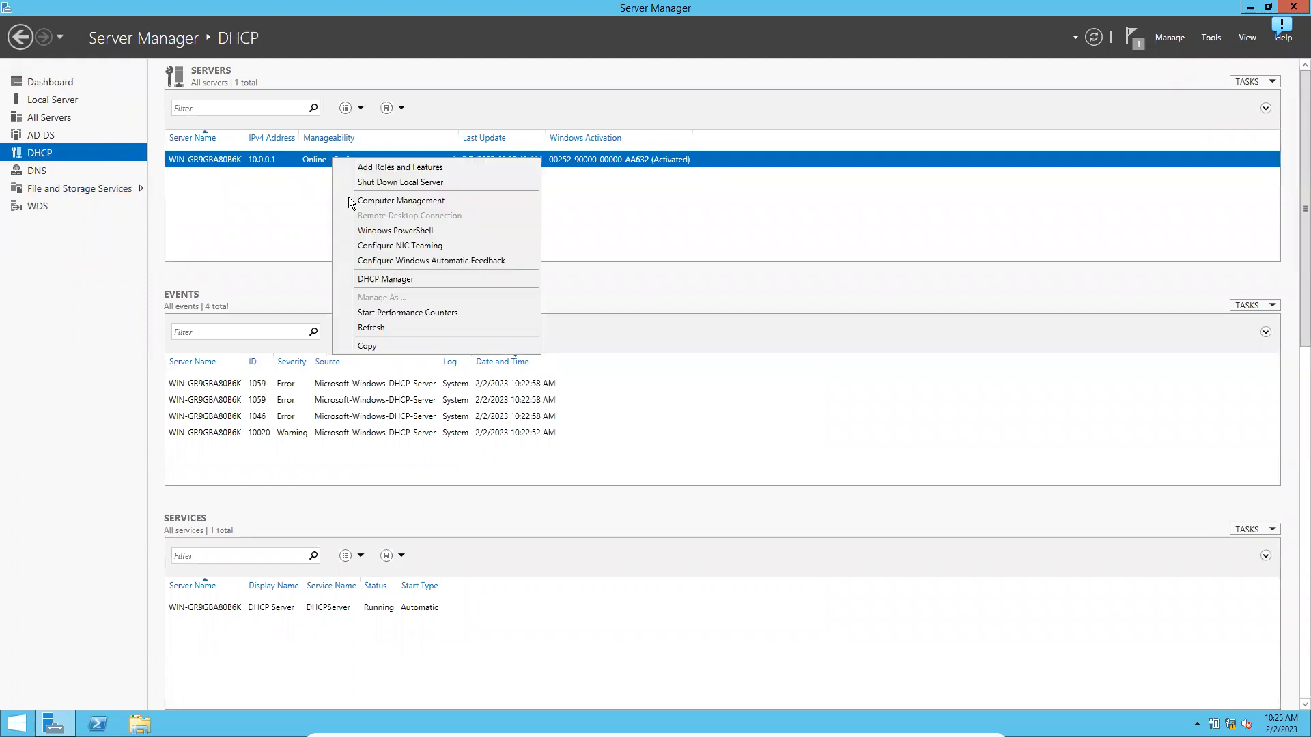
click(379, 279)
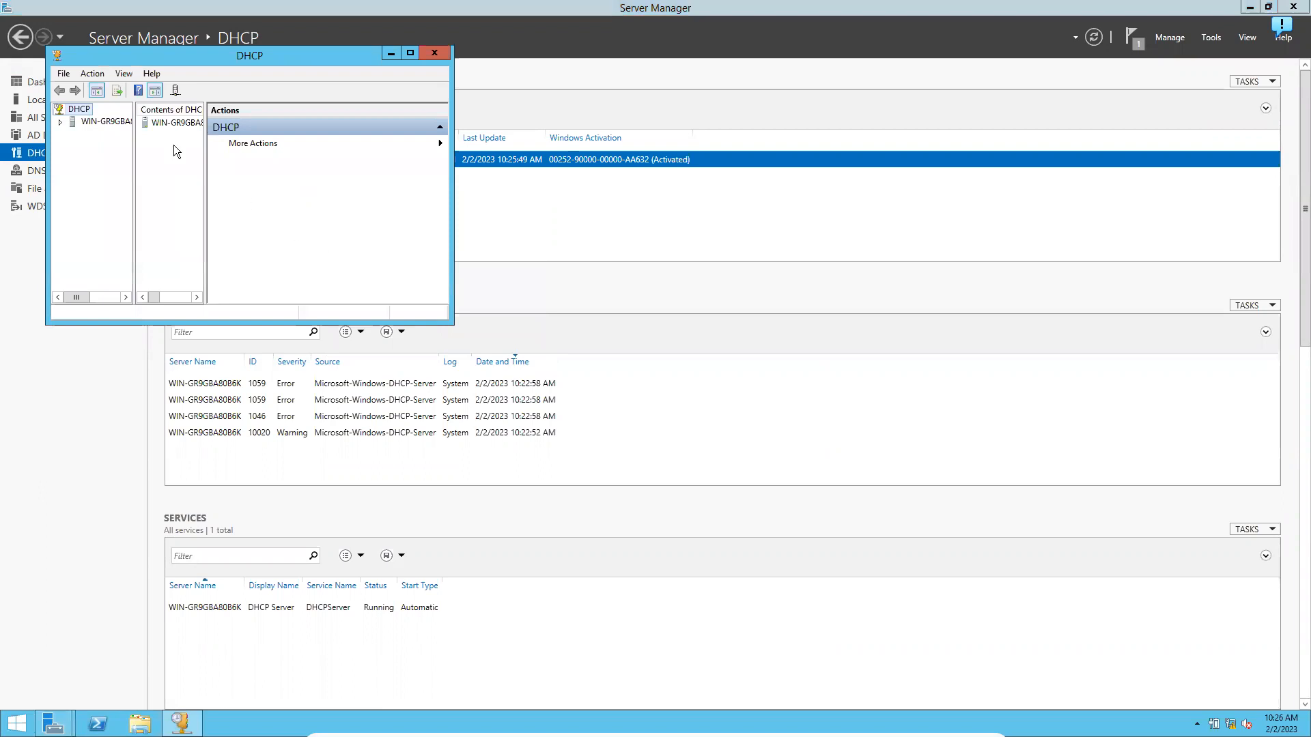
double_click(160, 60)
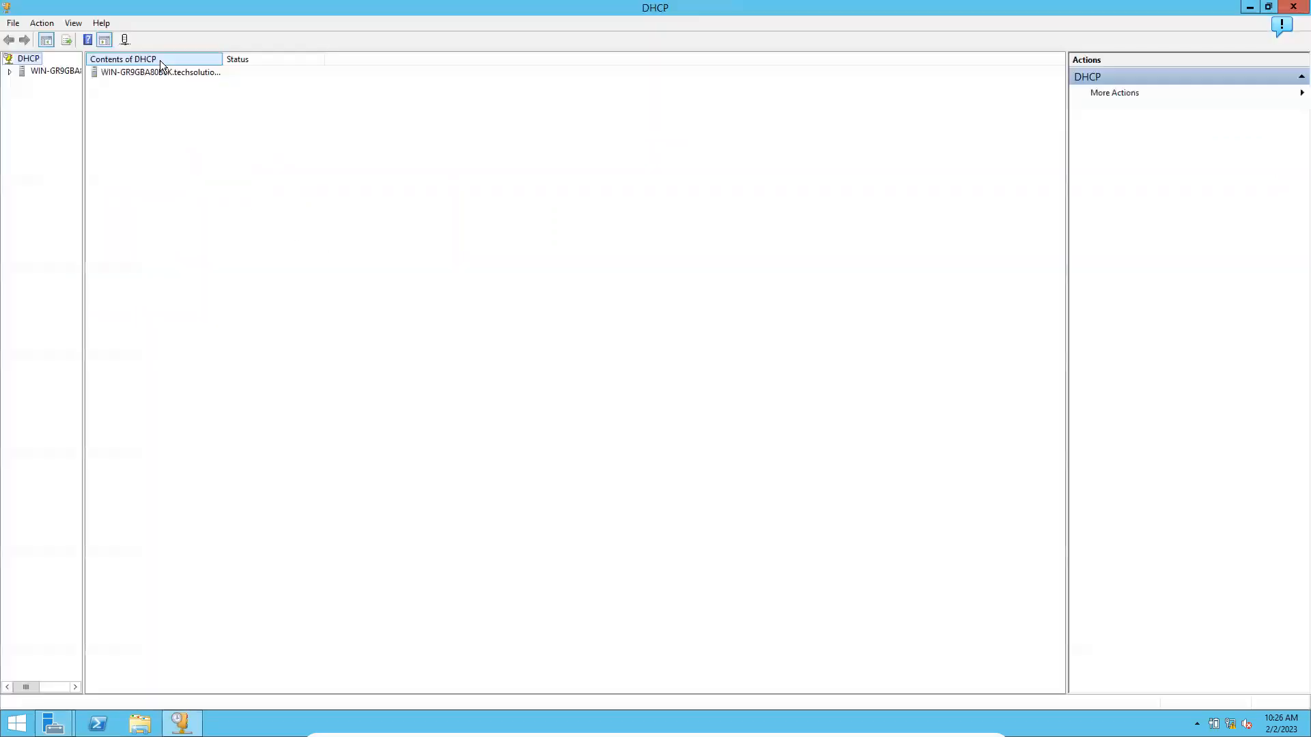
double_click(59, 72)
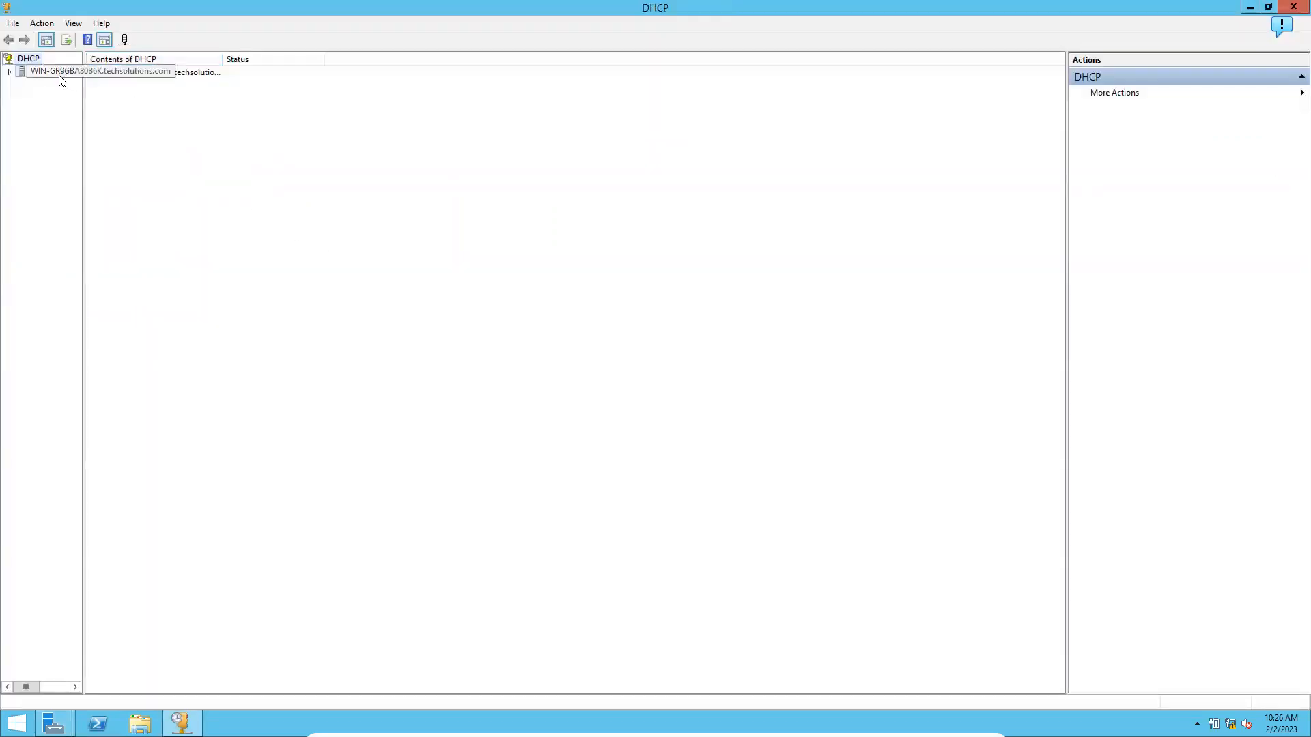
click(43, 24)
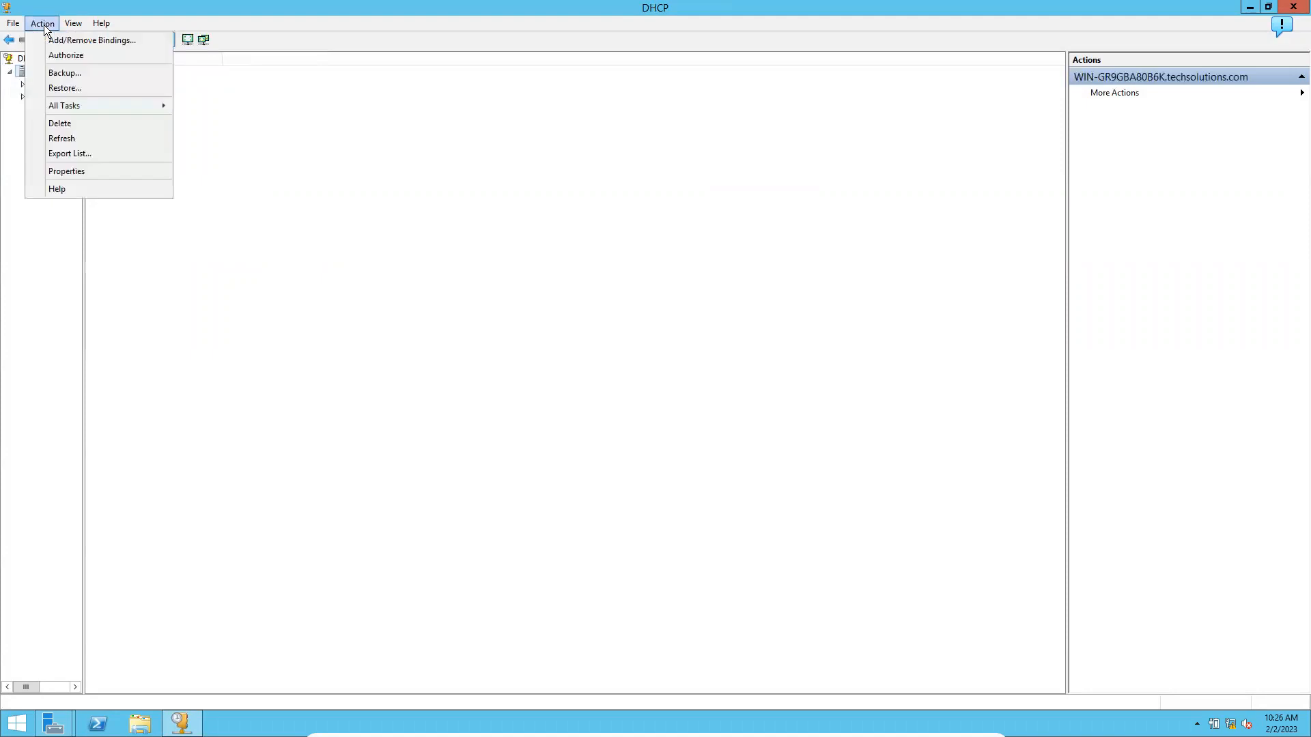
click(68, 56)
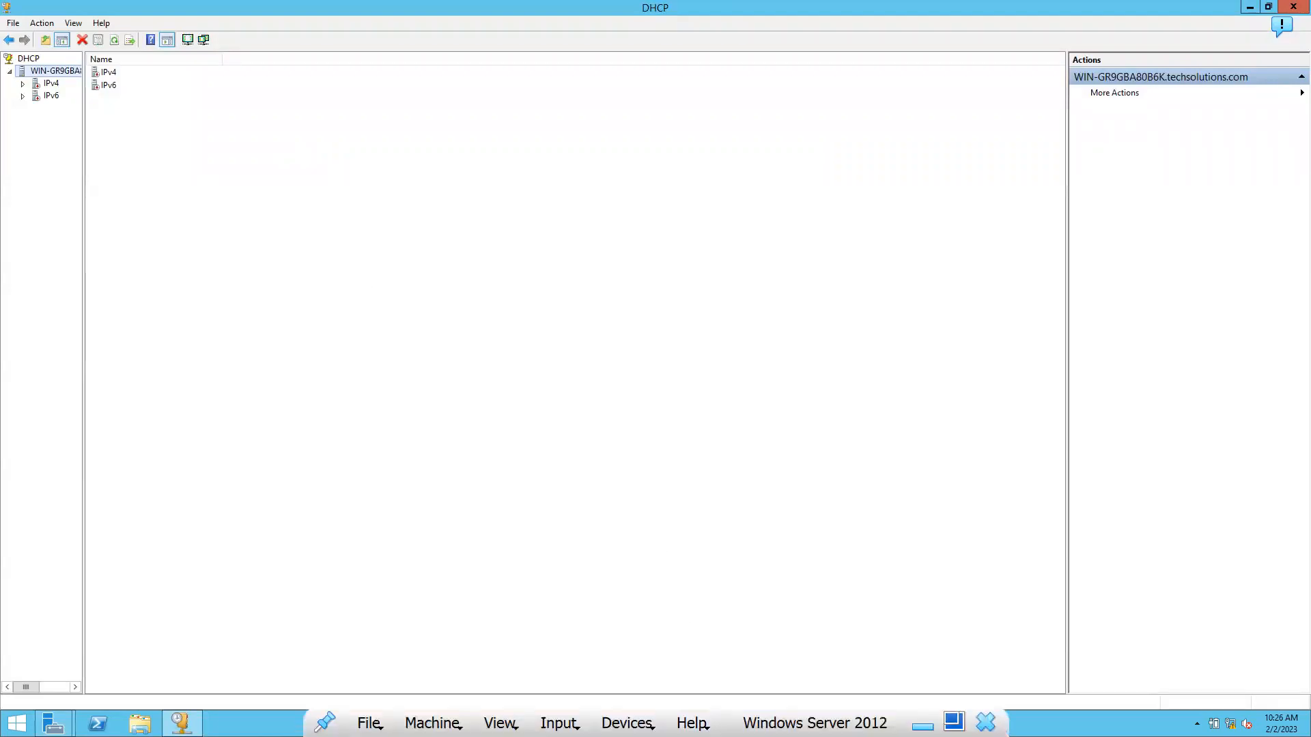
Check the server's authorization and its IPv4 node in DHCP Manager, and close the console
click(893, 201)
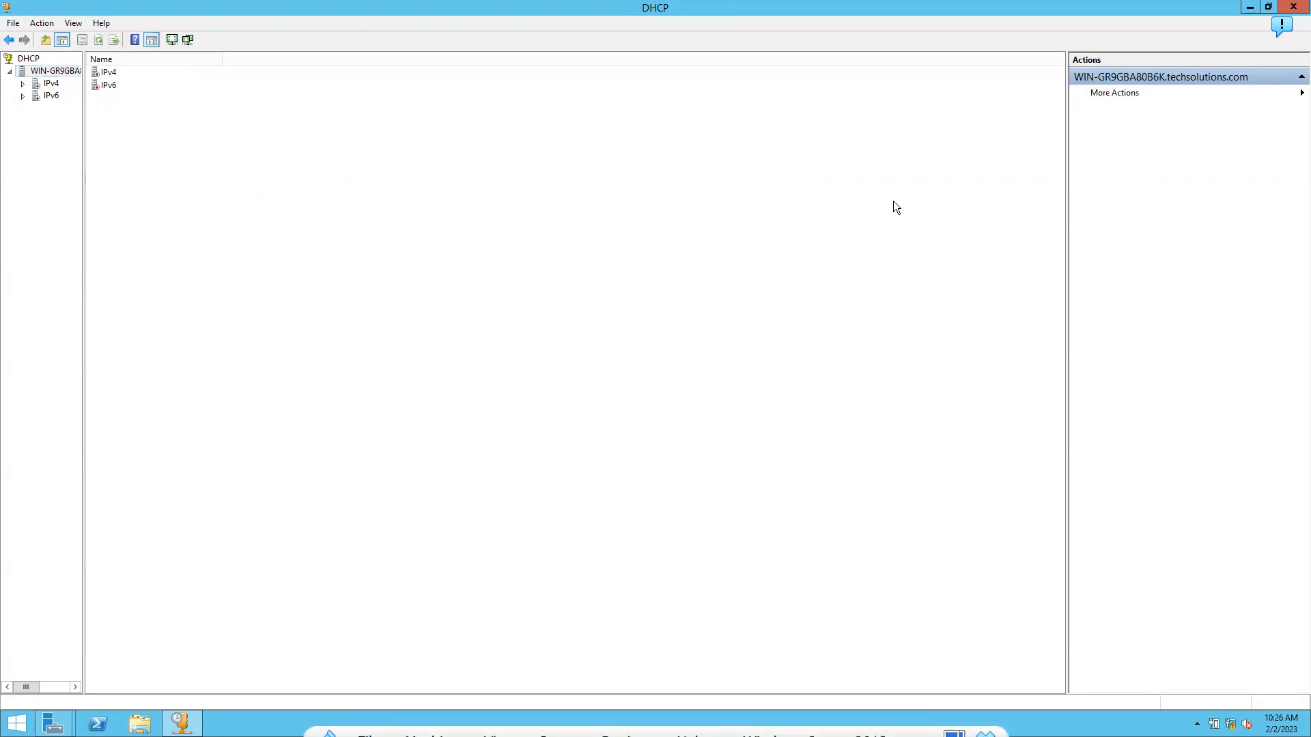
click(1267, 8)
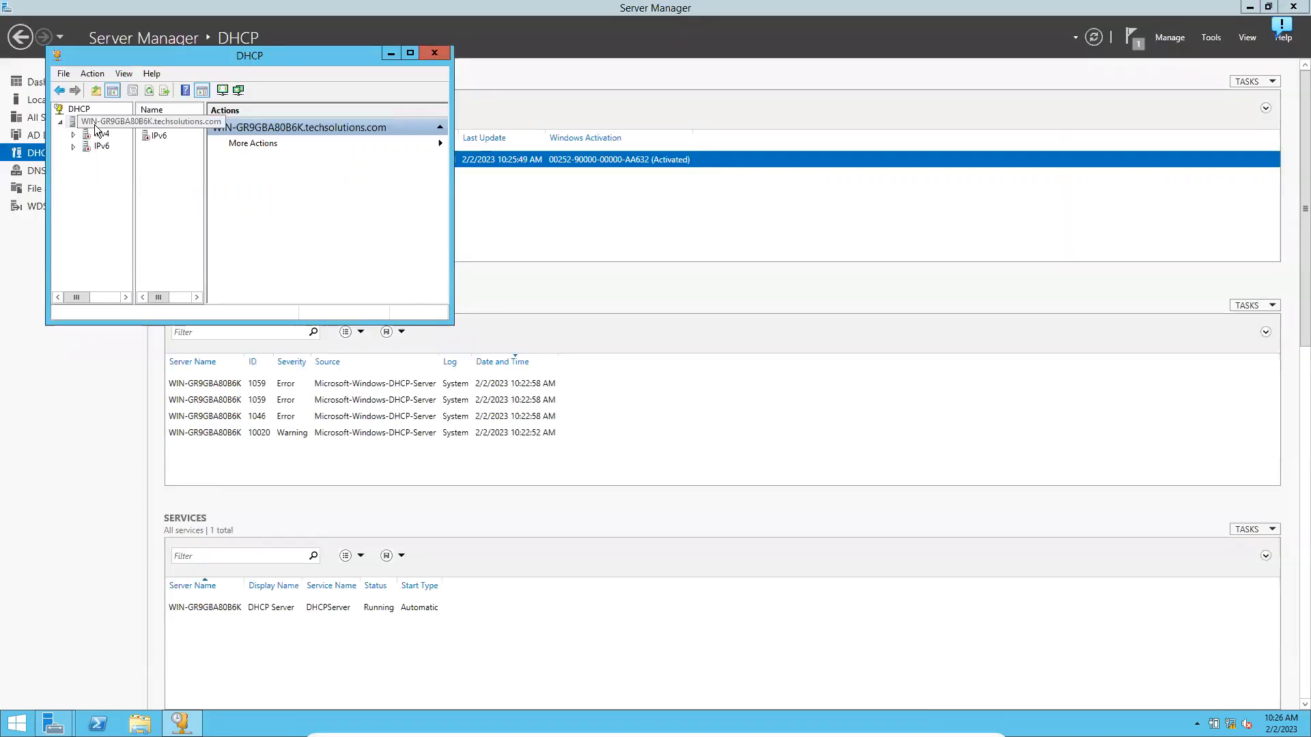
right_click(95, 126)
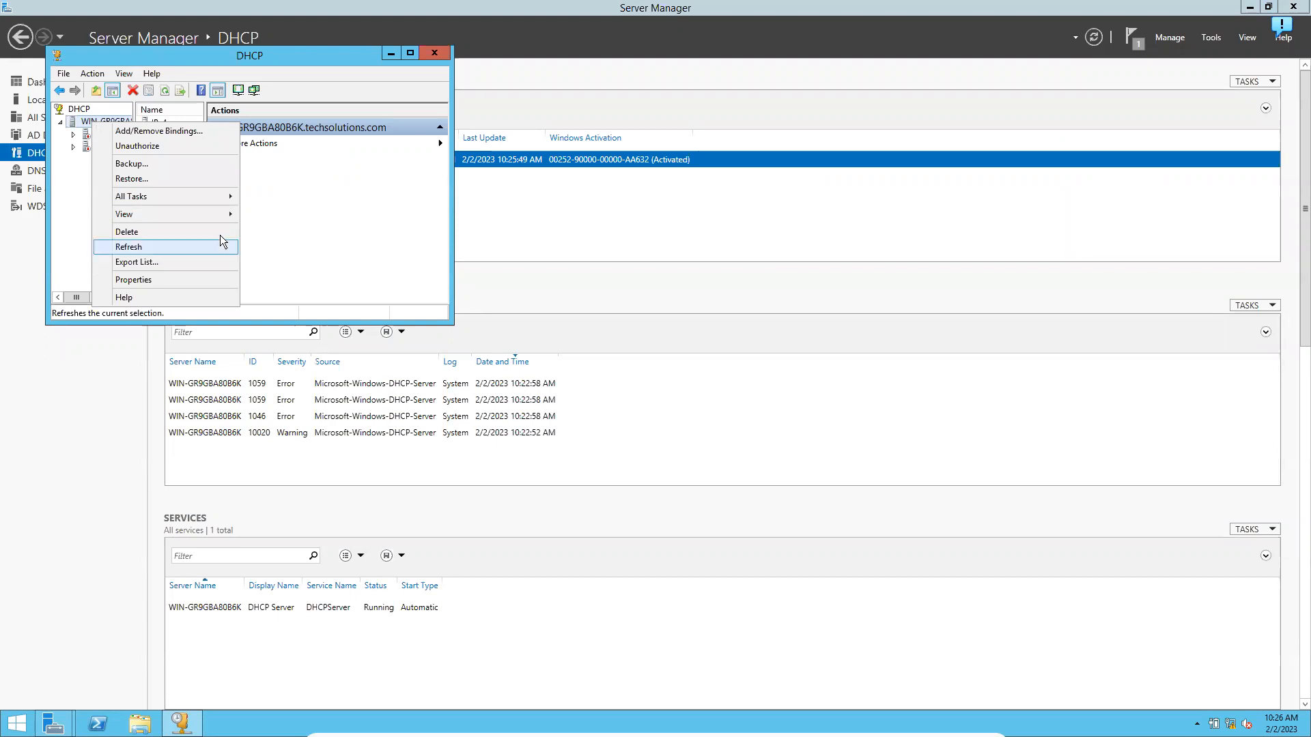
click(372, 241)
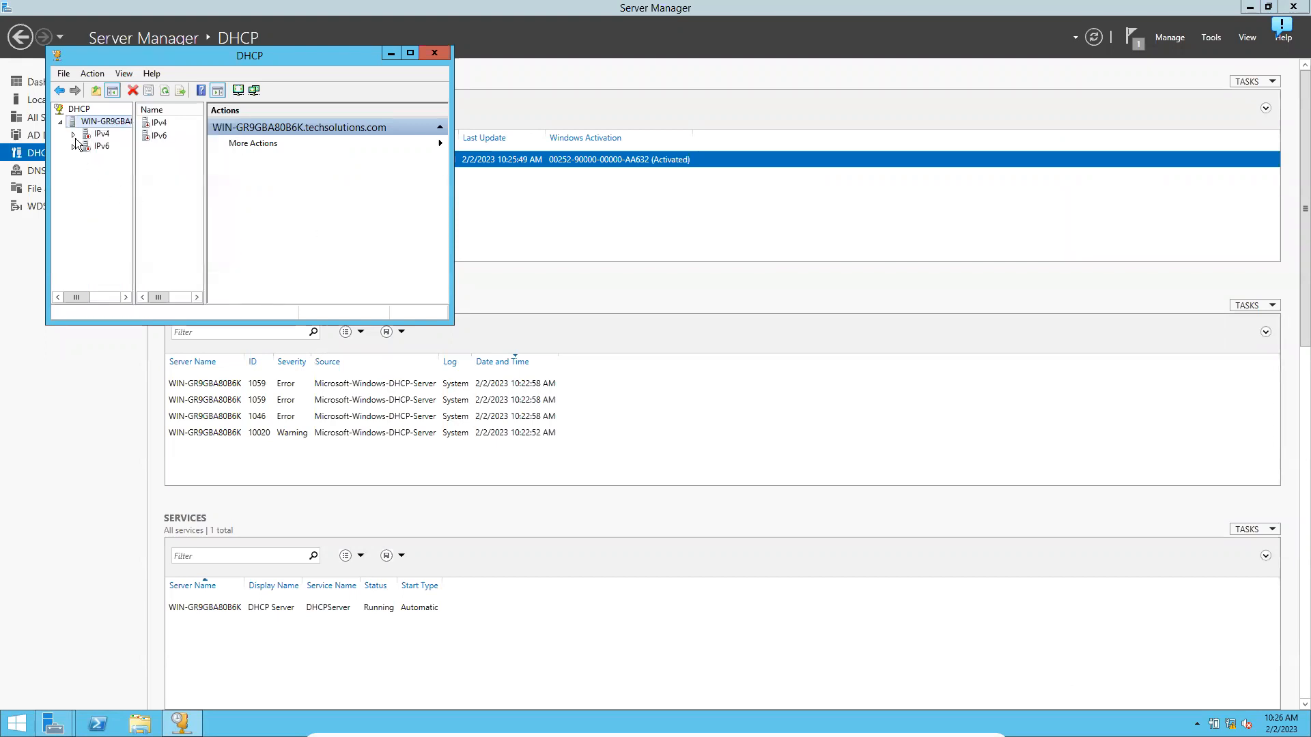
click(74, 135)
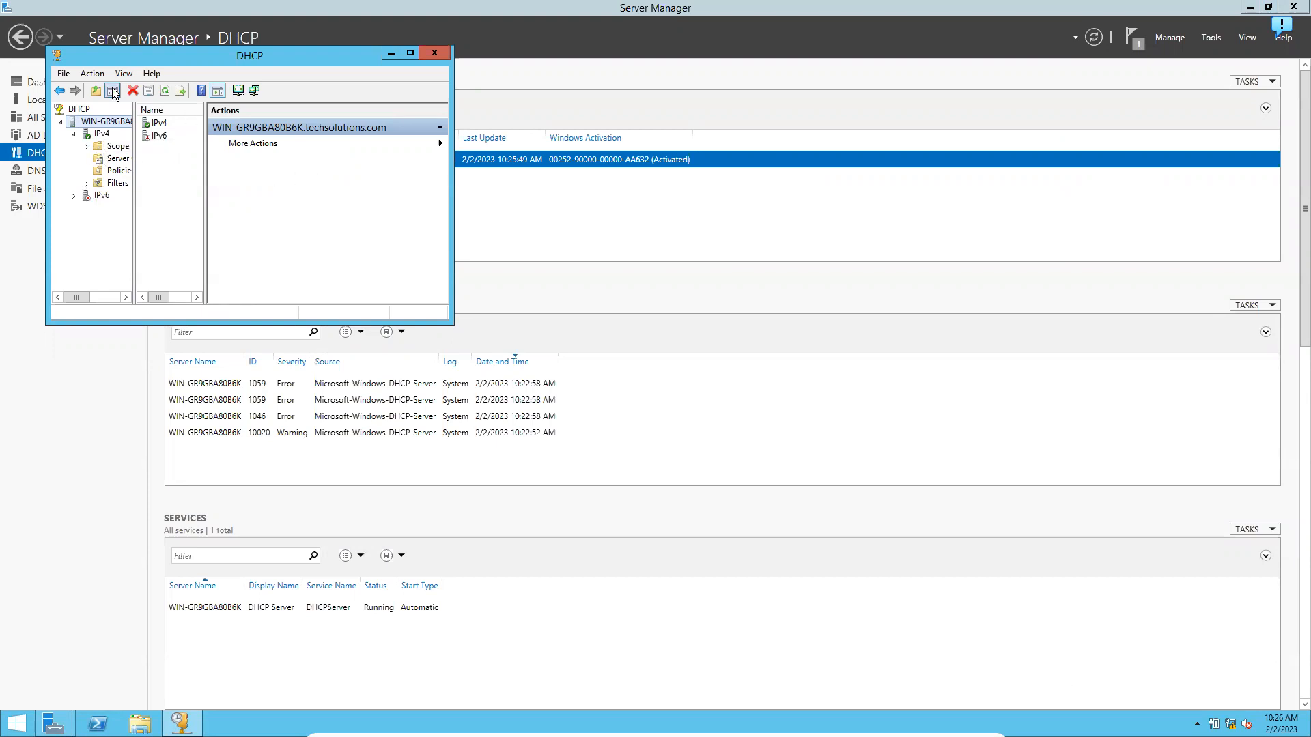
double_click(142, 60)
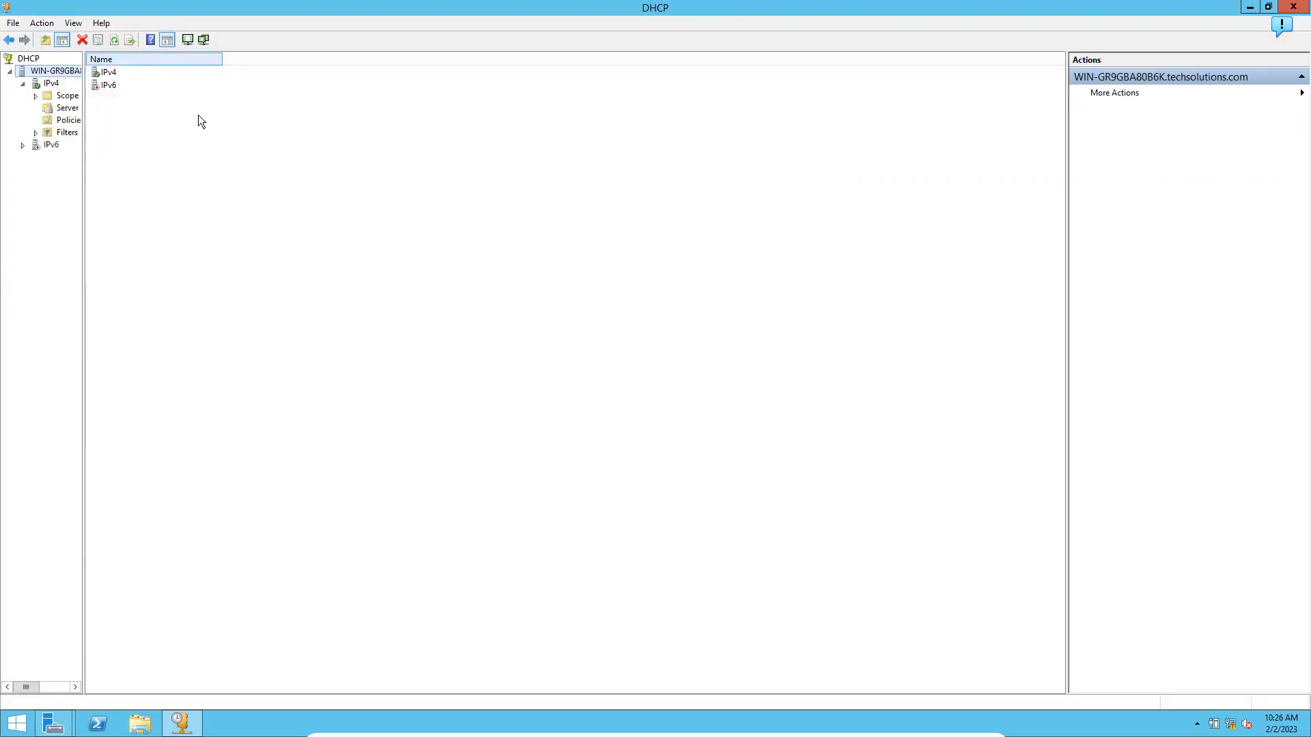
click(1295, 6)
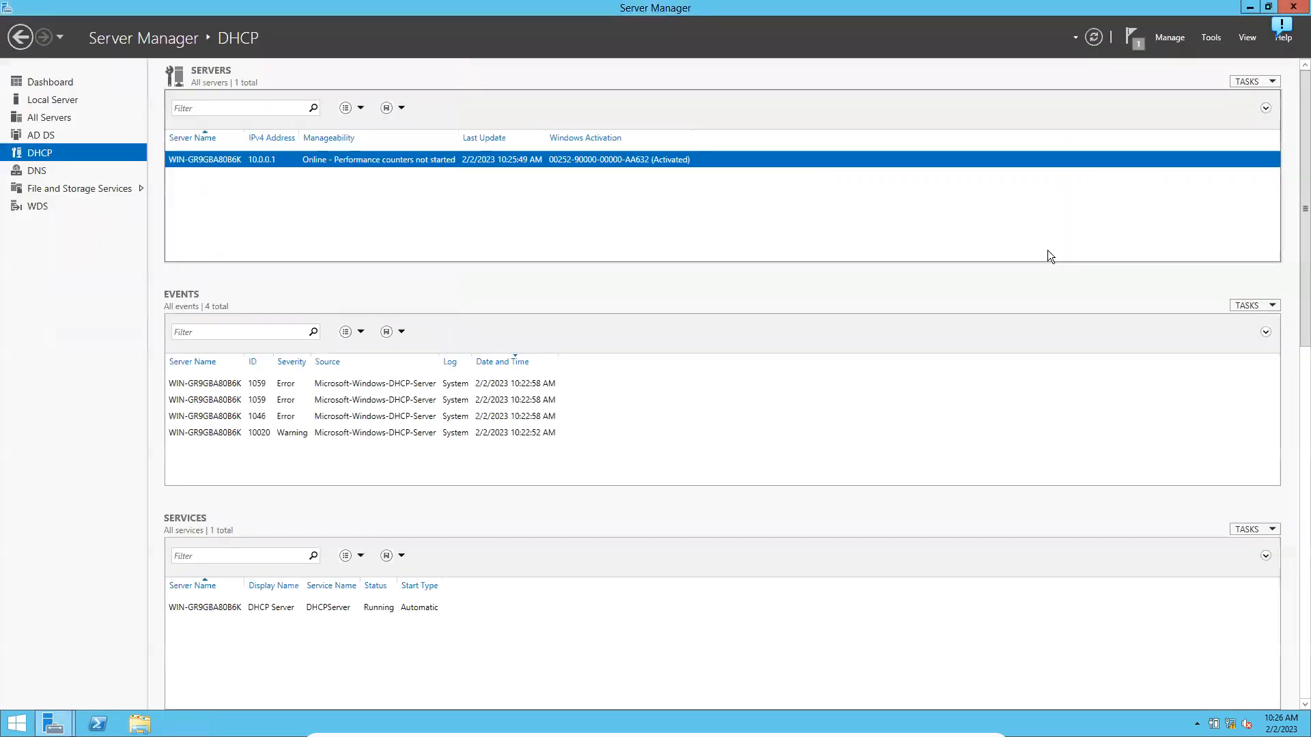
Restart Server Manager and open the Windows Deployment Services Management Console for the WDS server in a maximized window
click(1294, 7)
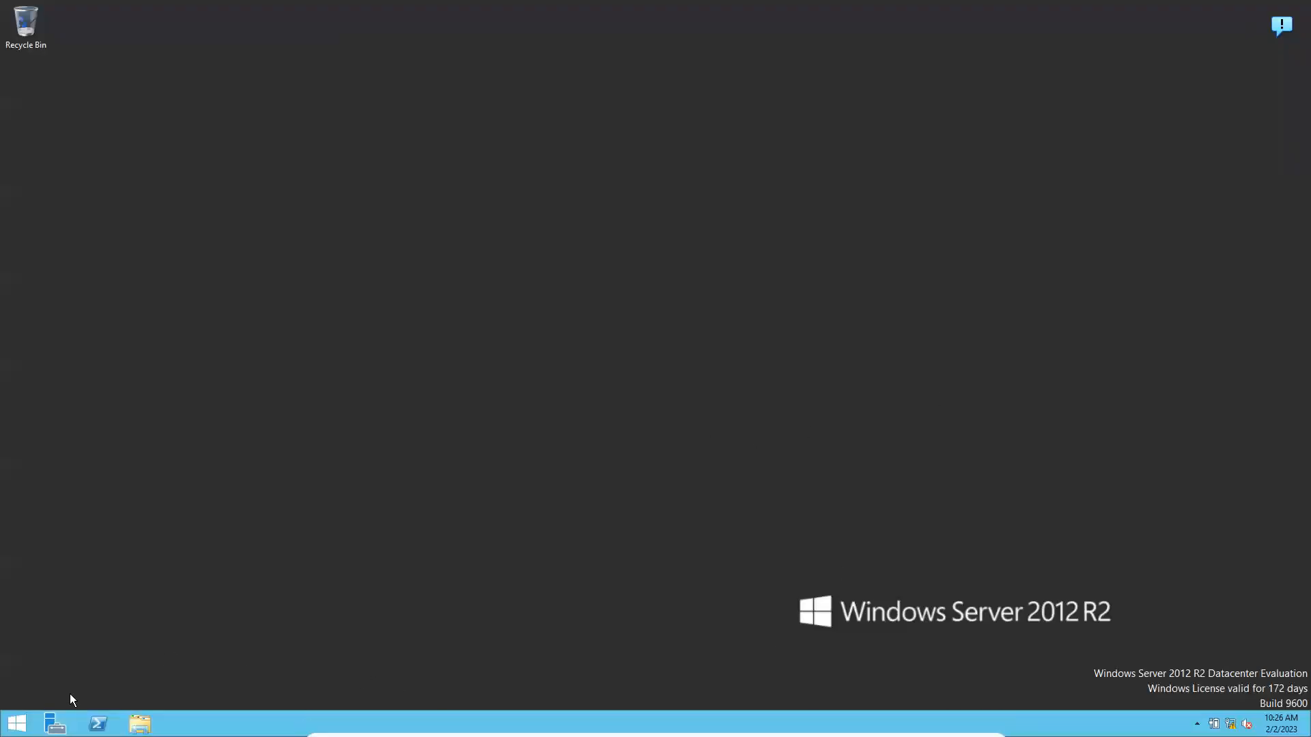
click(56, 722)
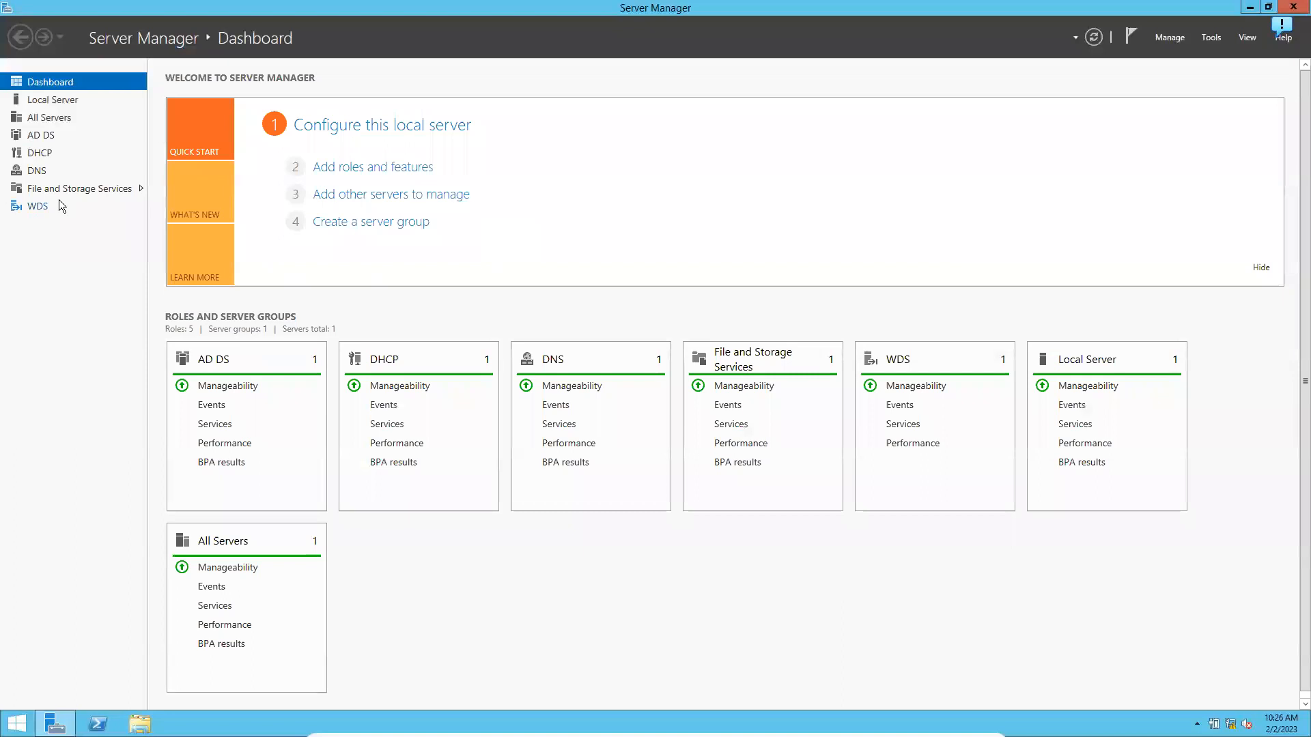
click(41, 206)
right_click(450, 155)
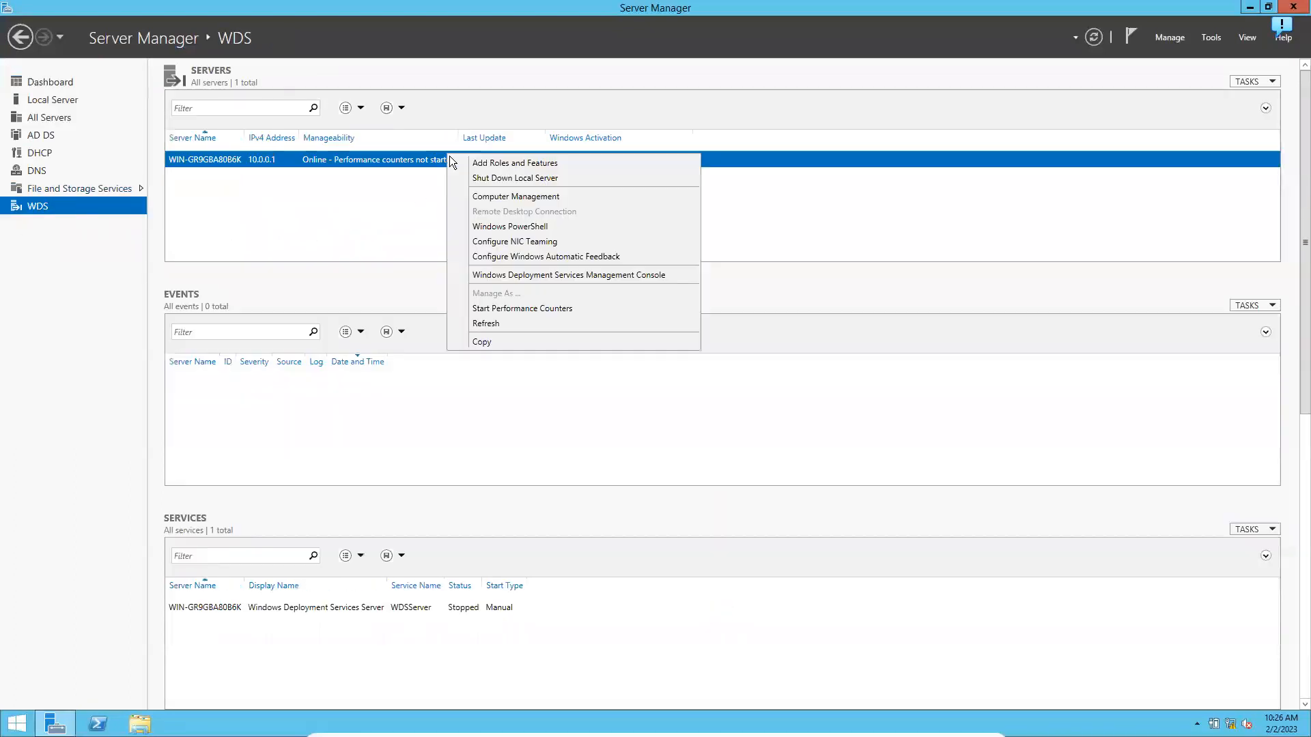
click(497, 276)
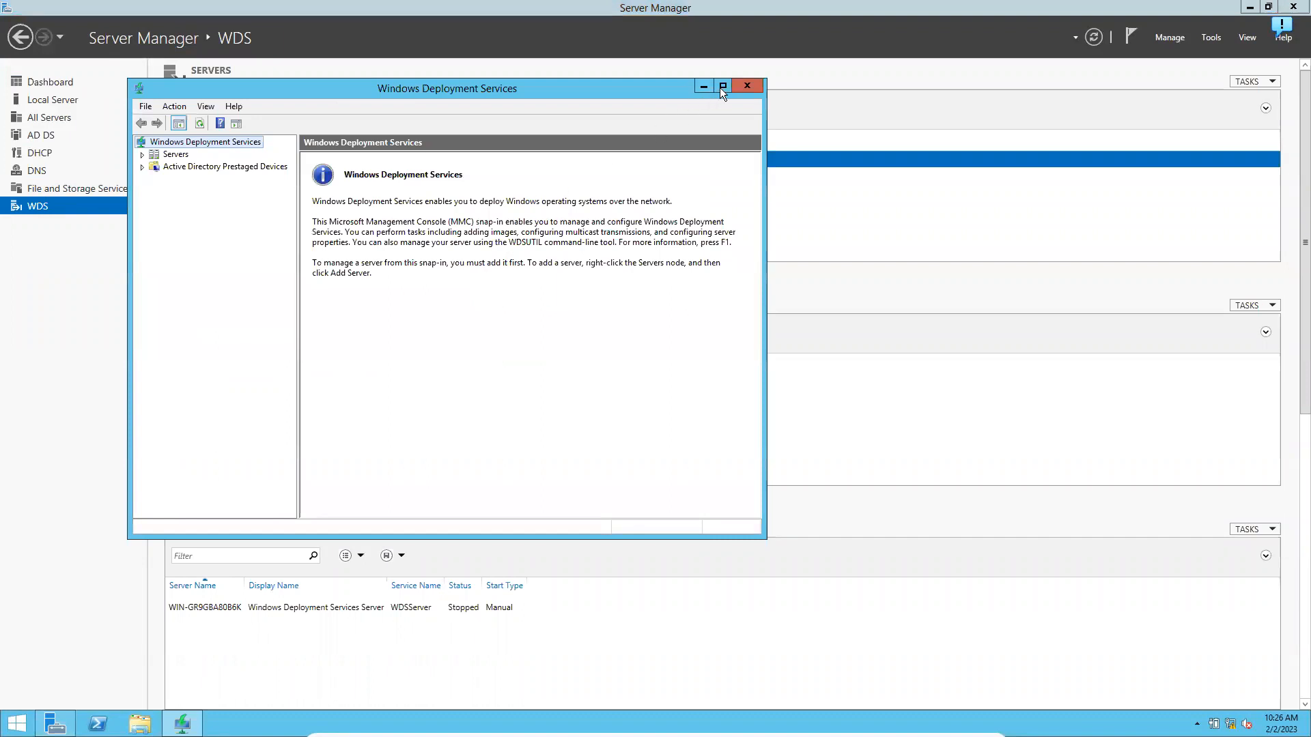
click(722, 87)
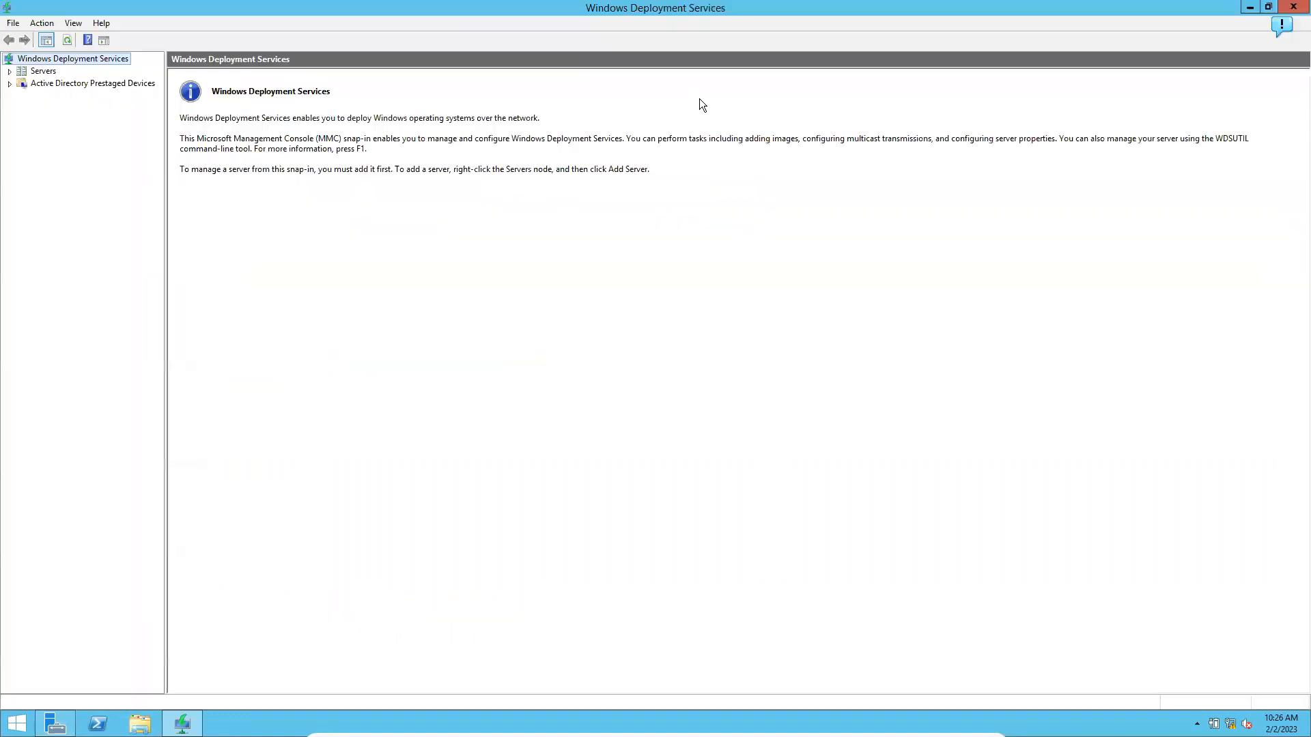
Start configuring the deployment server as integrated with Active Directory, accepting C:\RemoteInstall on the system volume as the remote installation folder
click(11, 73)
click(51, 84)
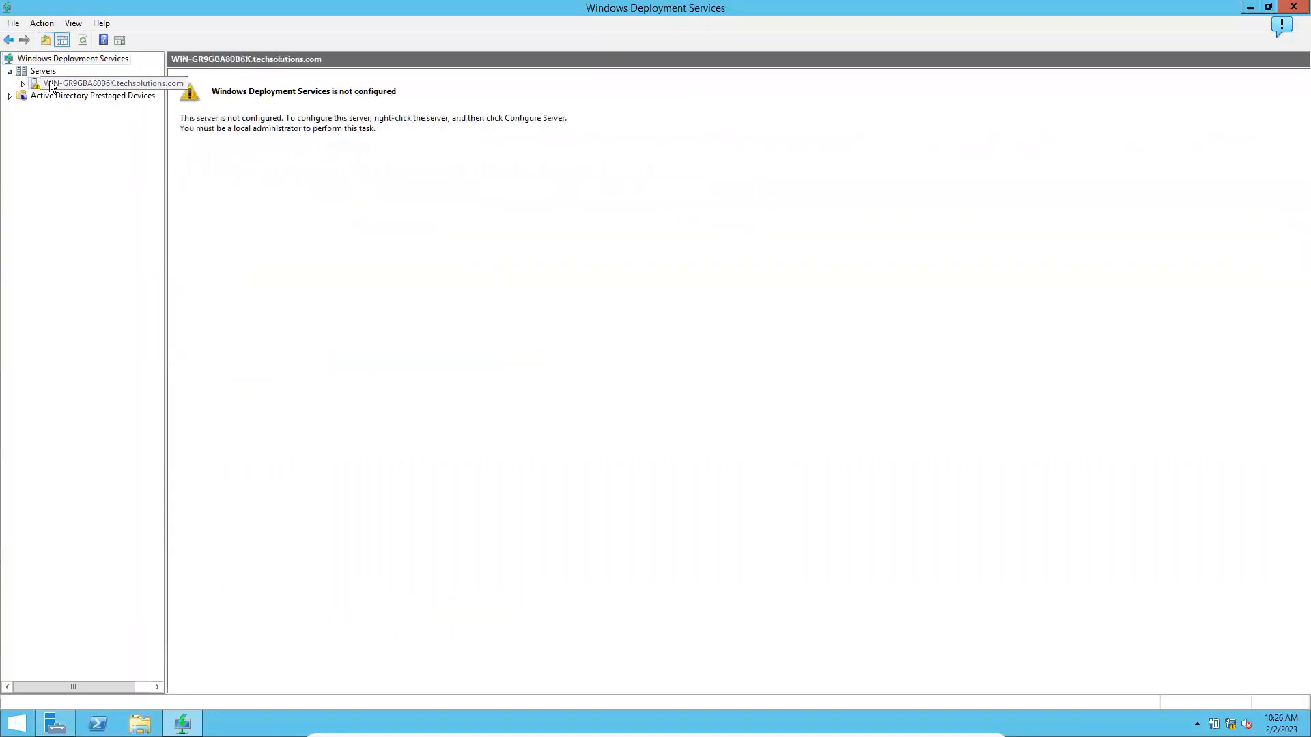
right_click(52, 84)
click(60, 88)
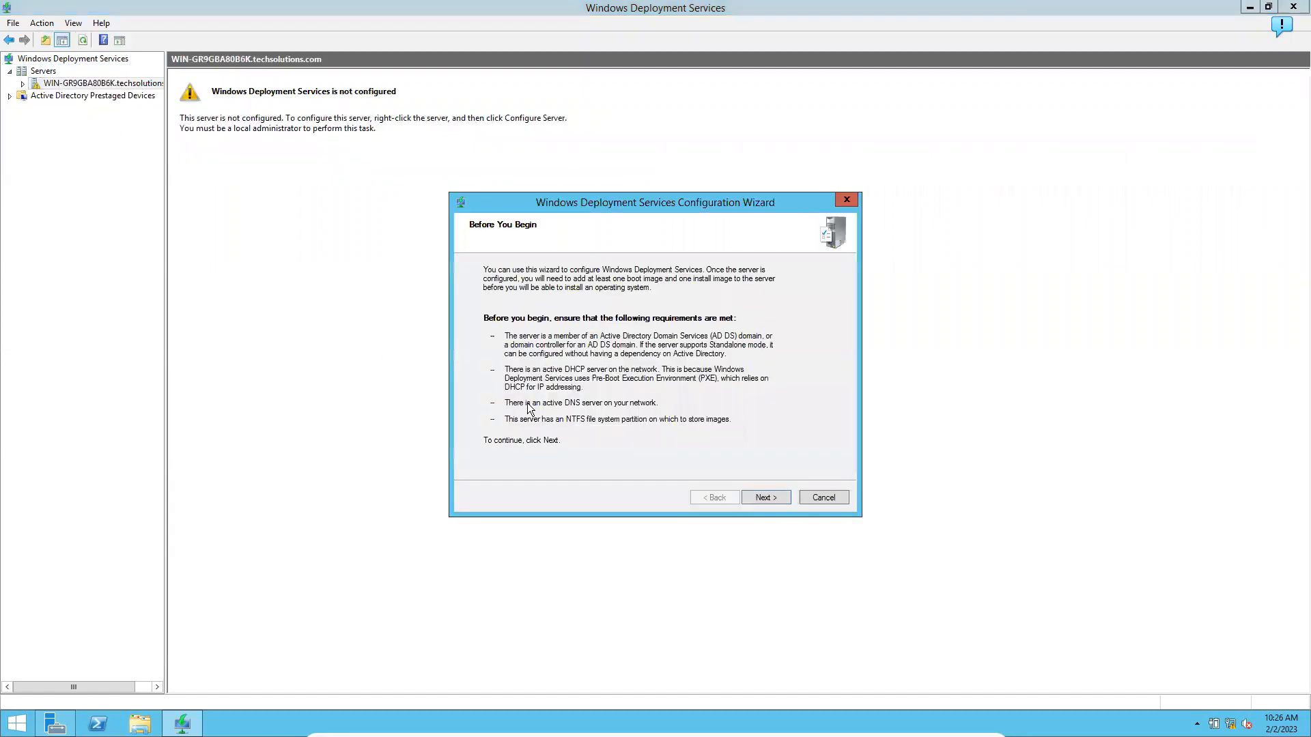
click(763, 499)
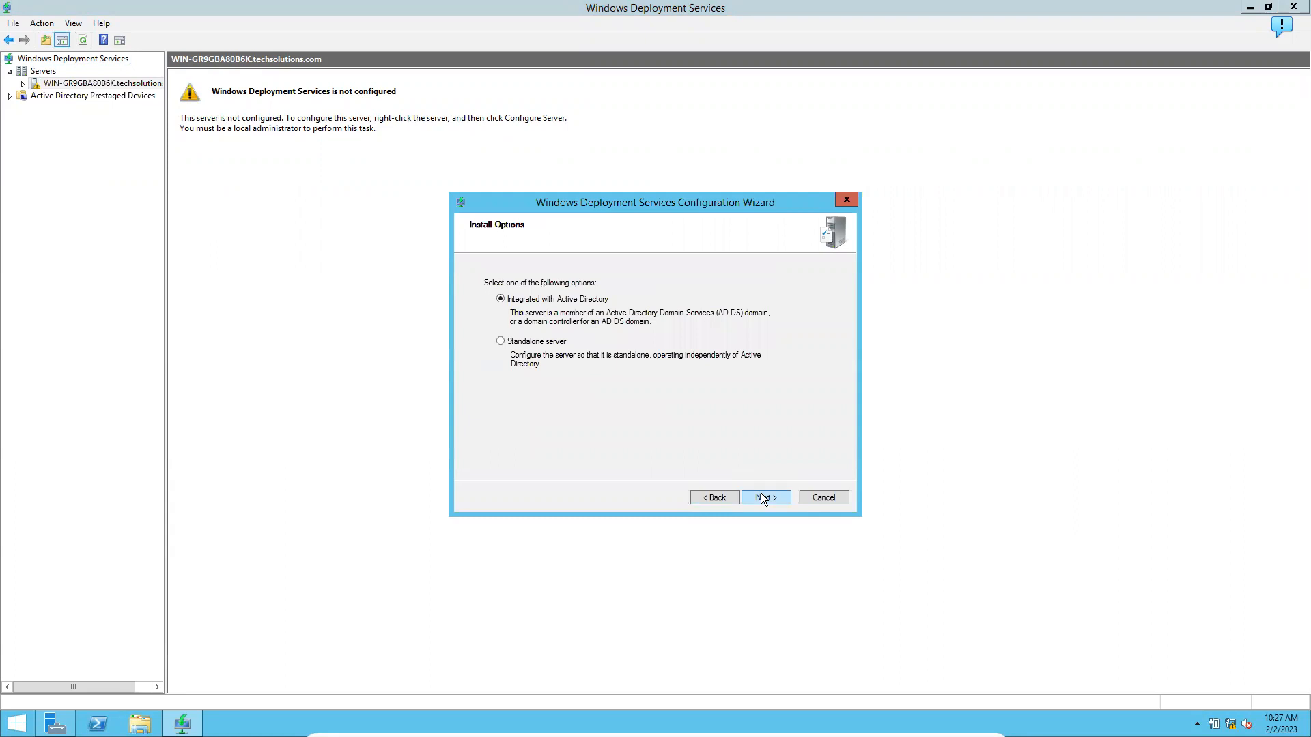
click(762, 497)
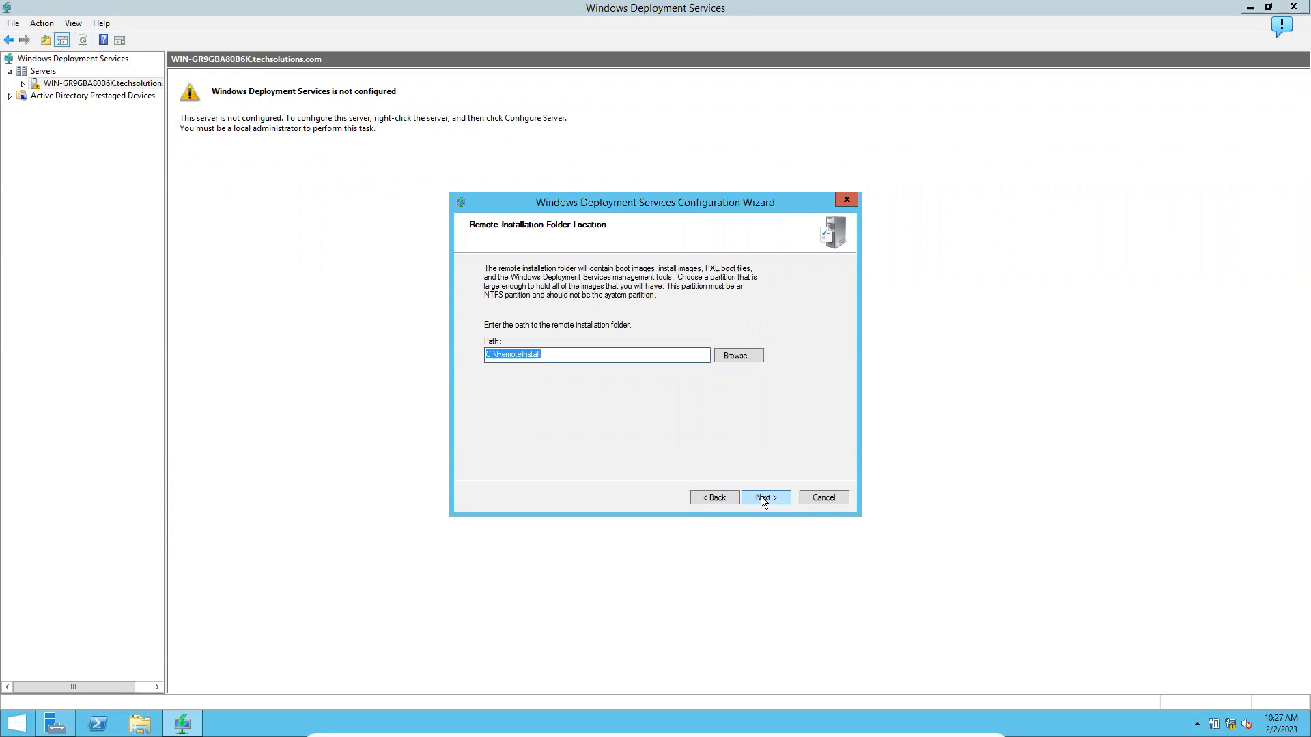
click(763, 497)
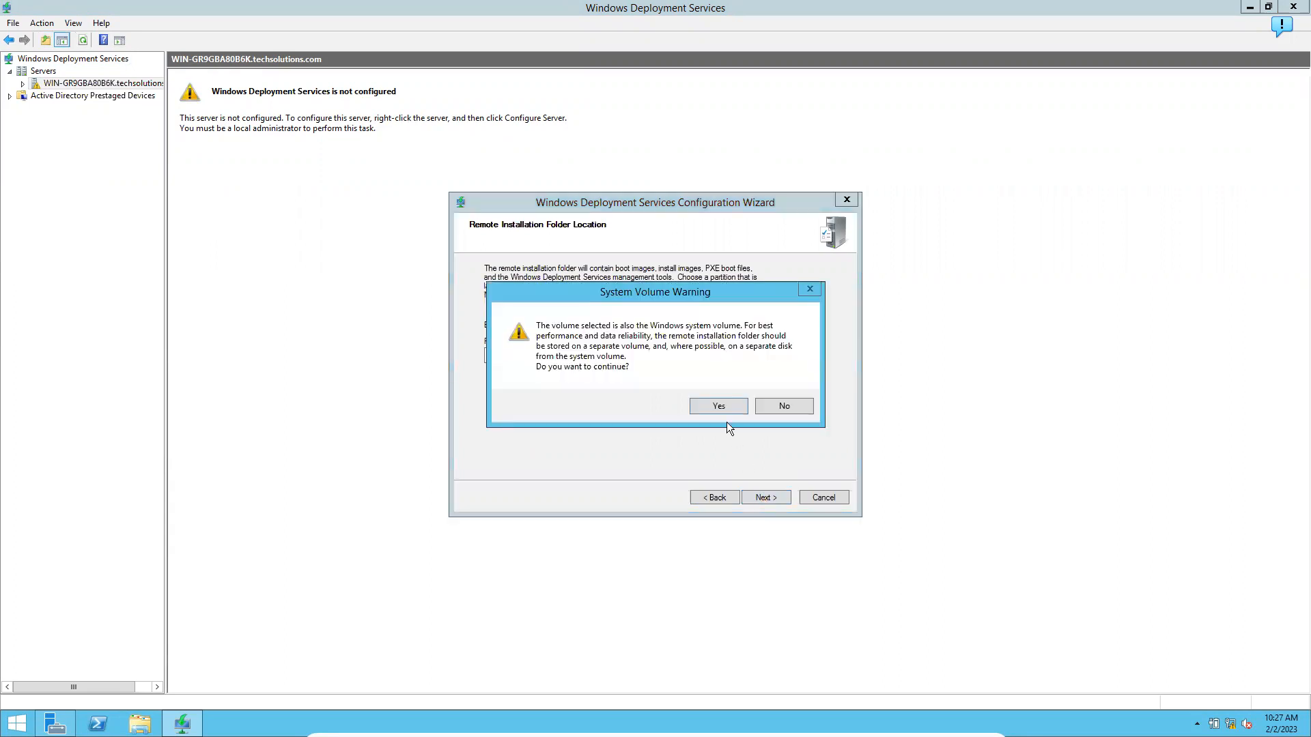
click(720, 404)
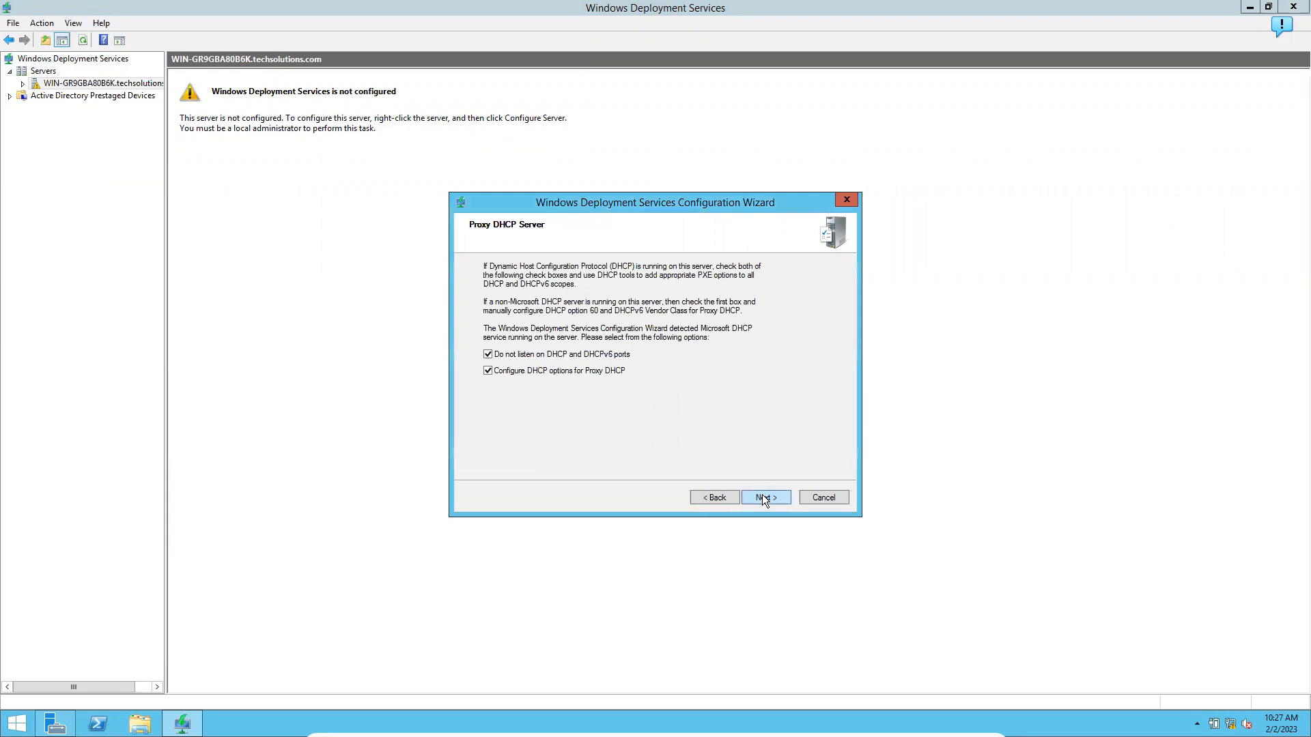
Keep both Proxy DHCP options, make the PXE server respond to all client computers (known and unknown), and finish the configuration
click(762, 497)
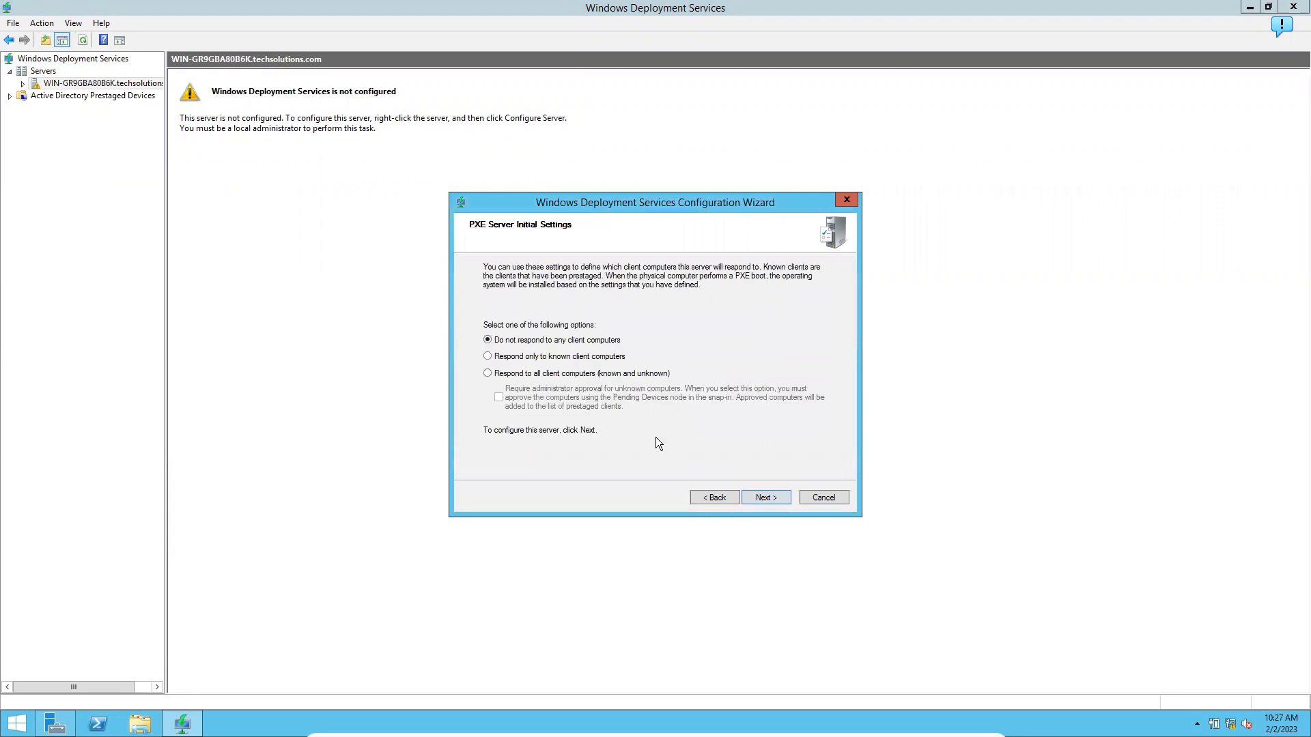
click(563, 374)
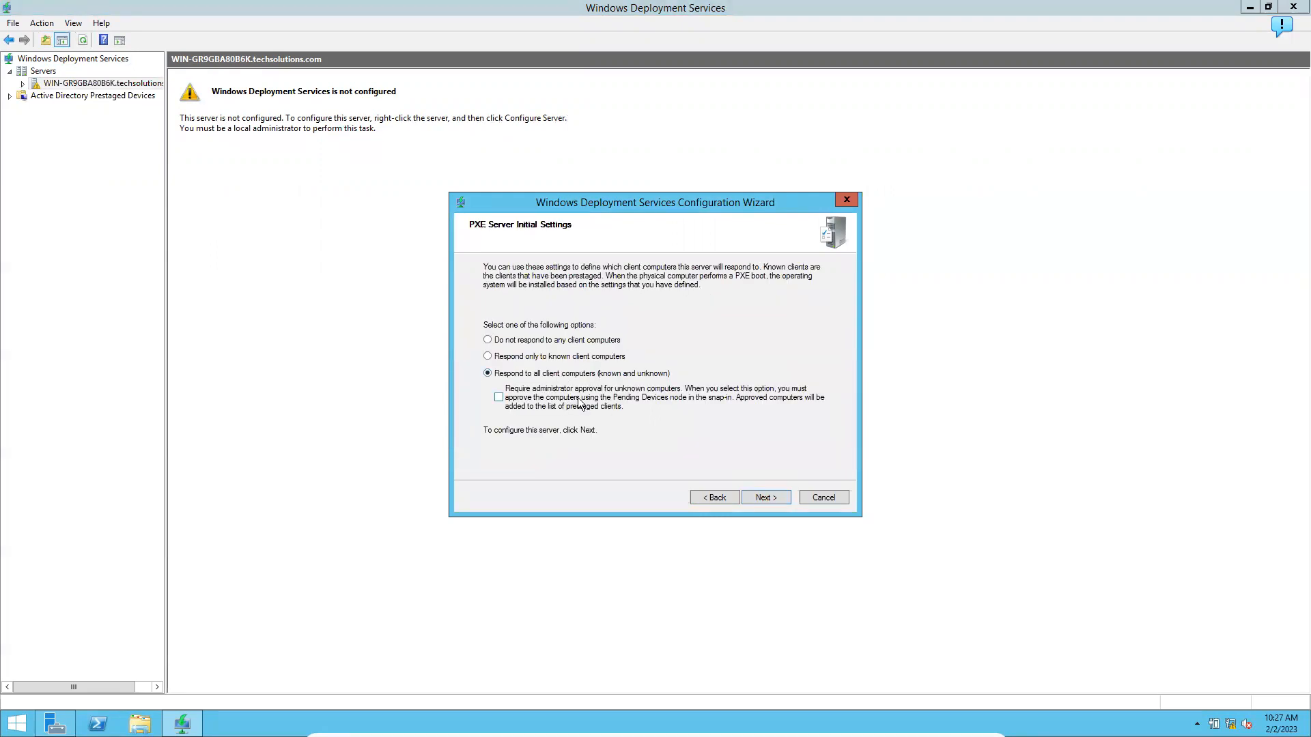
click(765, 497)
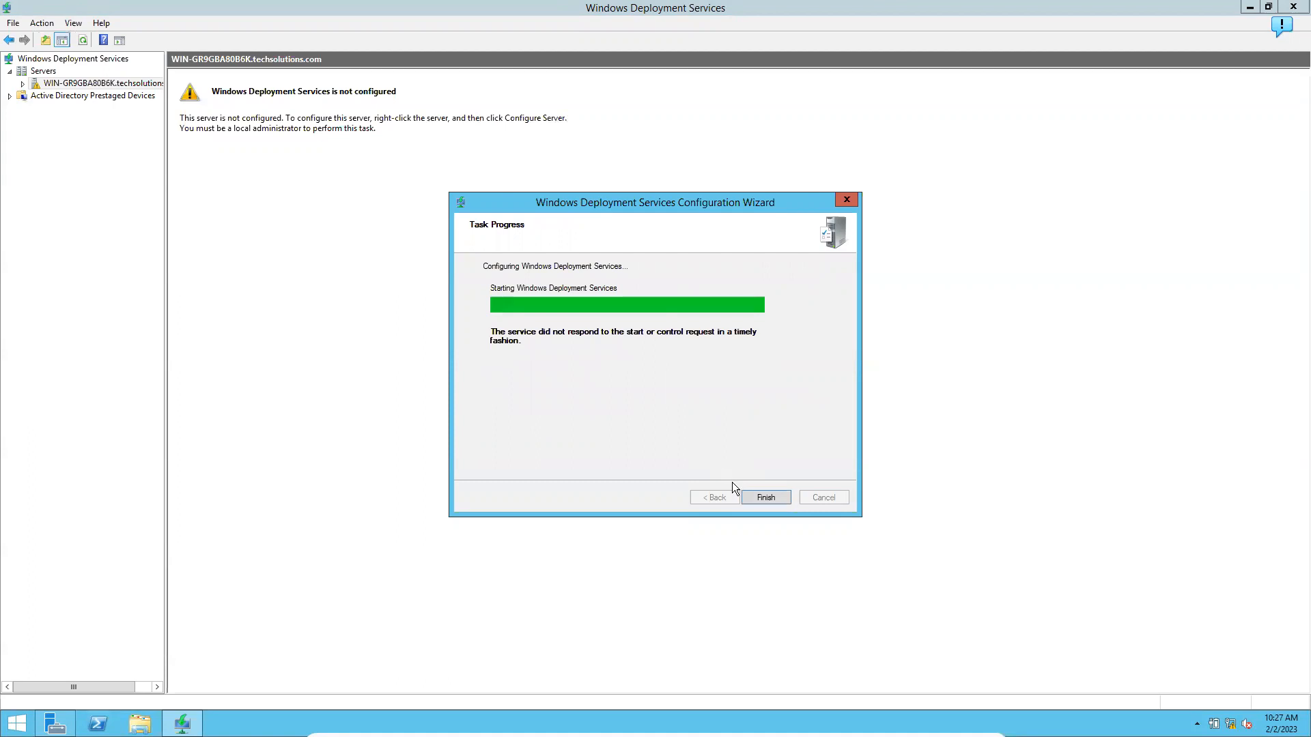
click(759, 498)
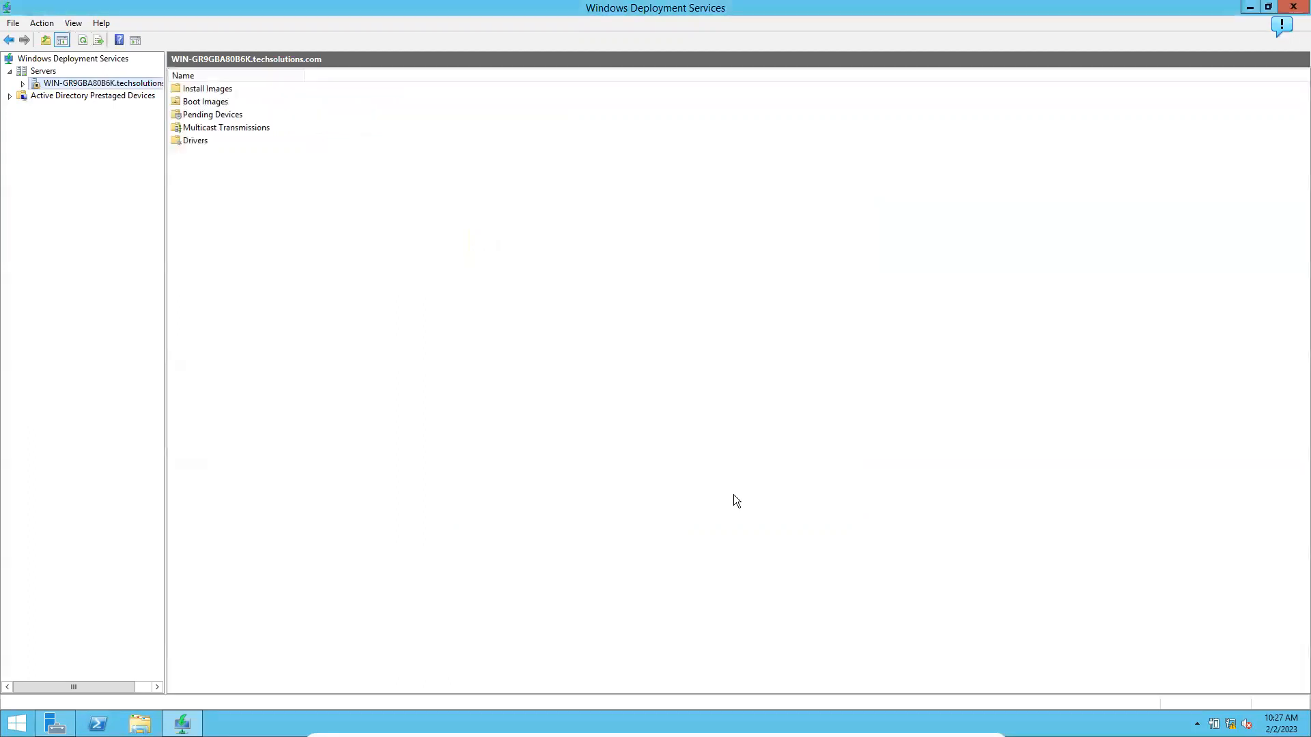
Start the Windows Deployment Services service on the configured server and dismiss the notification
right_click(69, 87)
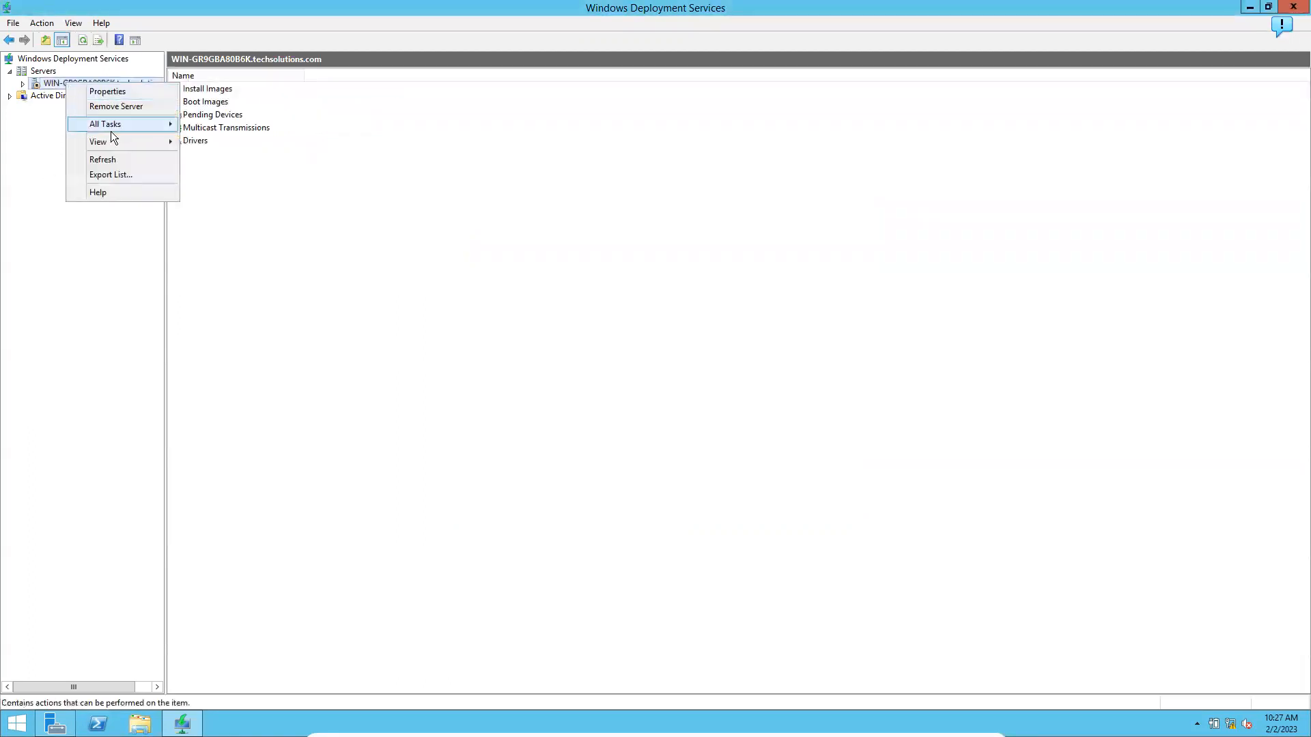
mouse_move(110, 124)
click(208, 127)
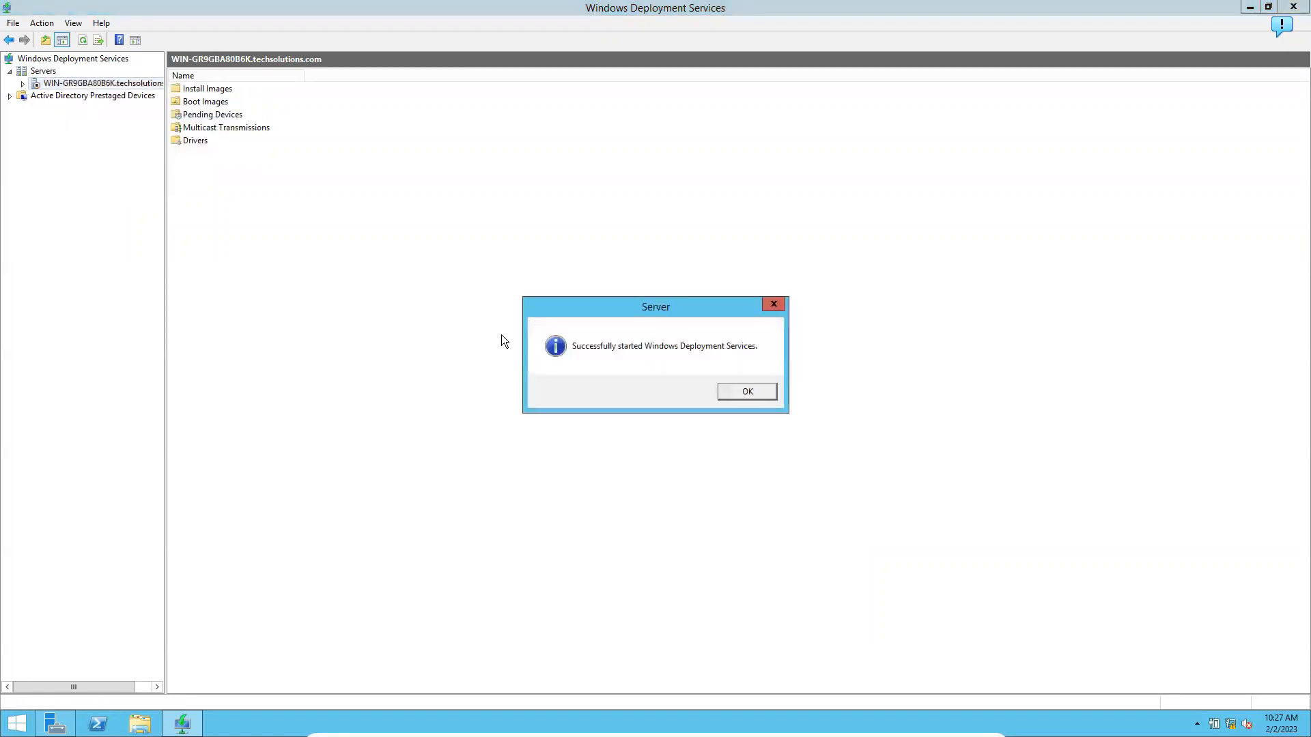
click(726, 392)
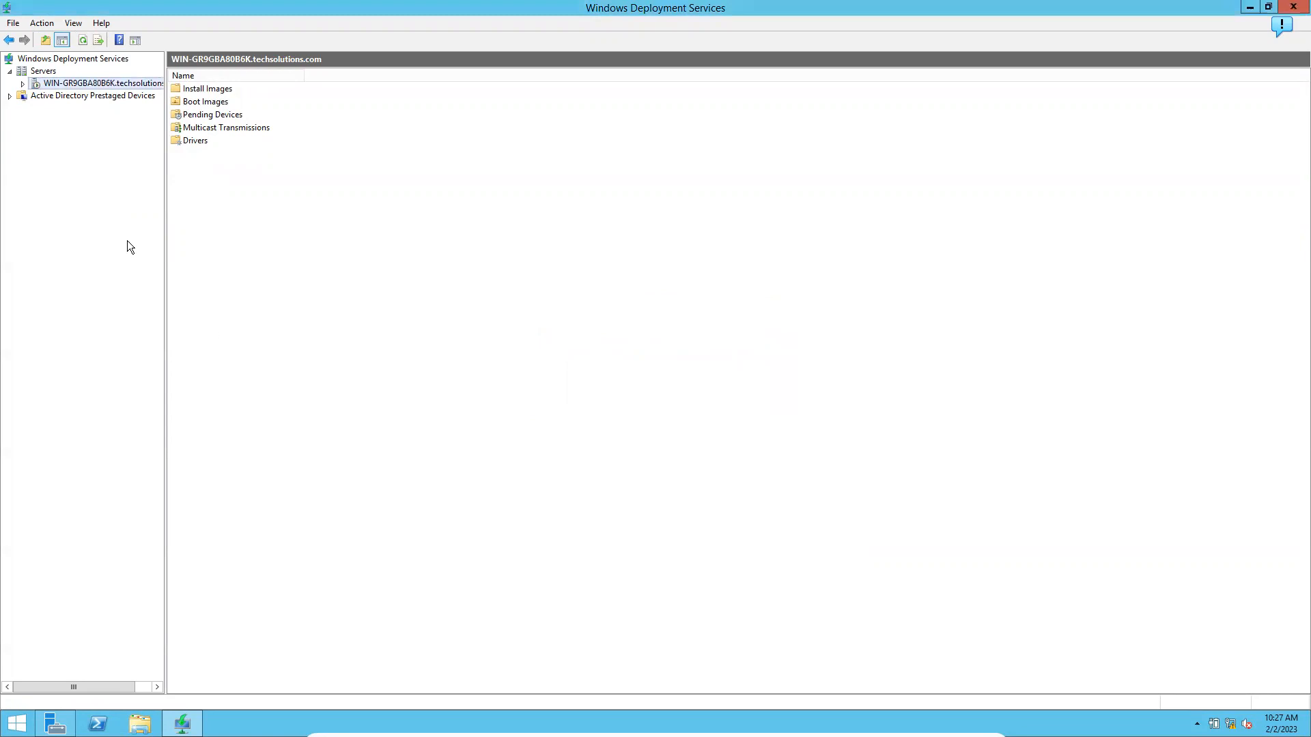
Set the PXE boot policy in the server's properties to always continue the PXE boot for both known and unknown clients
right_click(84, 86)
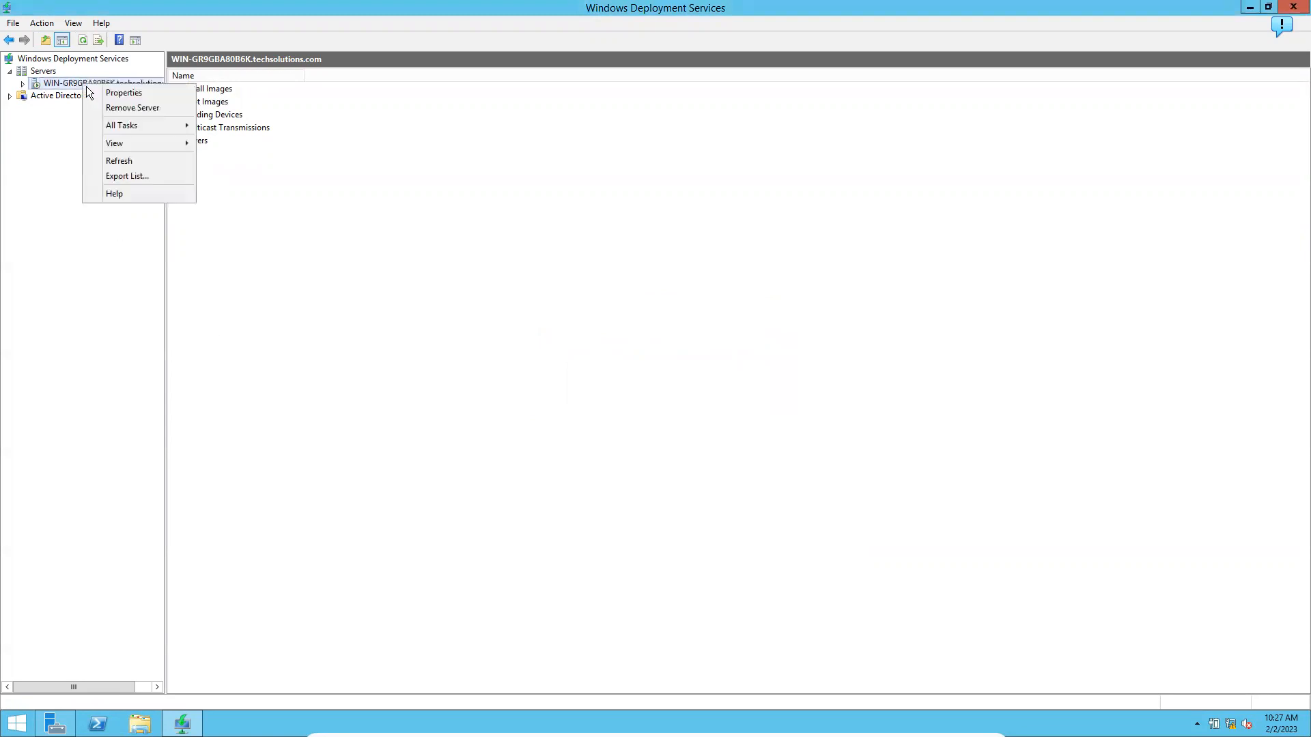
click(124, 92)
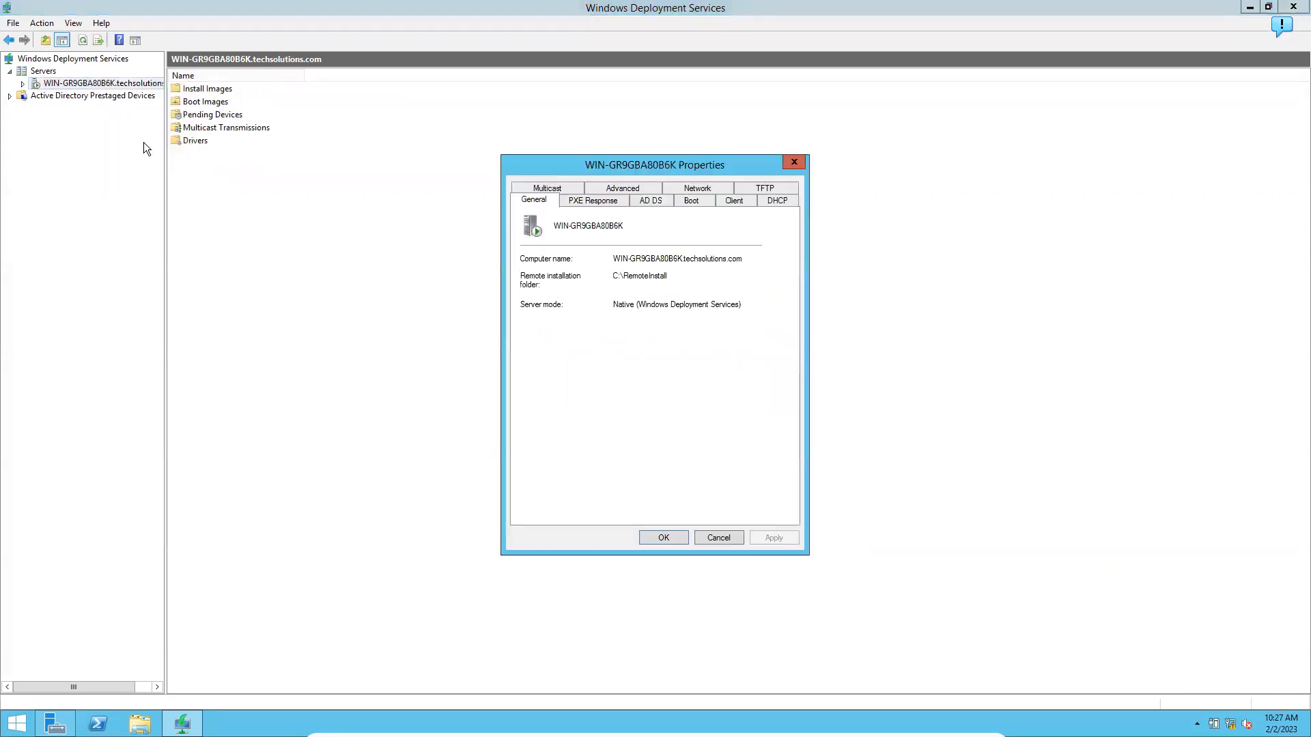
click(616, 199)
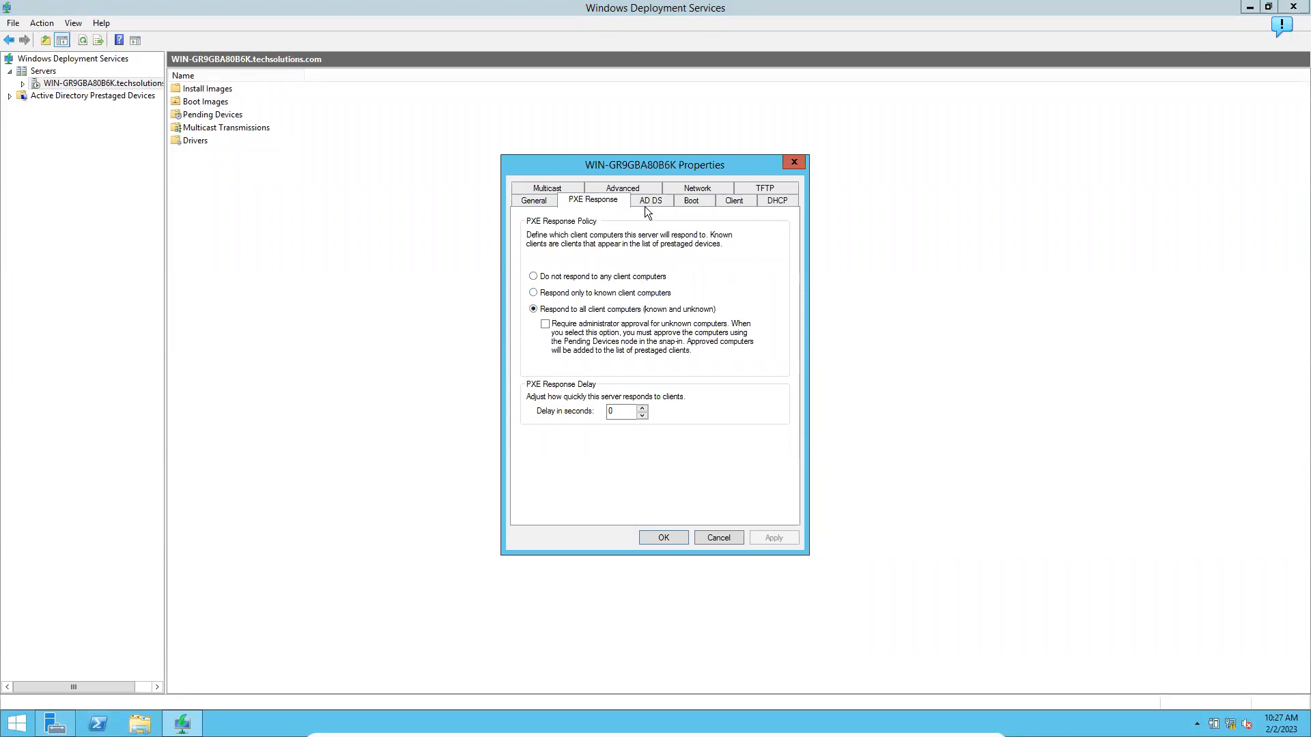
click(649, 205)
click(685, 205)
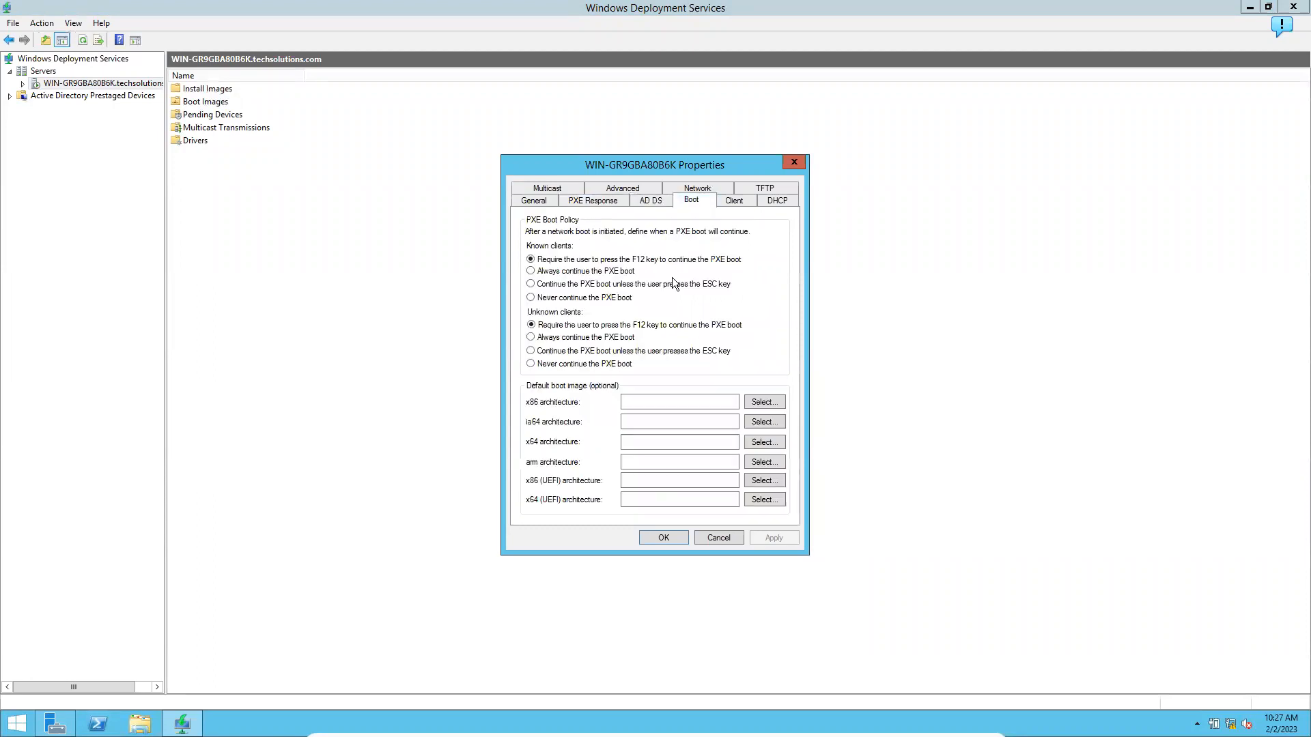
click(578, 272)
click(571, 338)
Review the server's Client, DHCP, Multicast, Advanced, Network and TFTP settings and save the properties
click(724, 205)
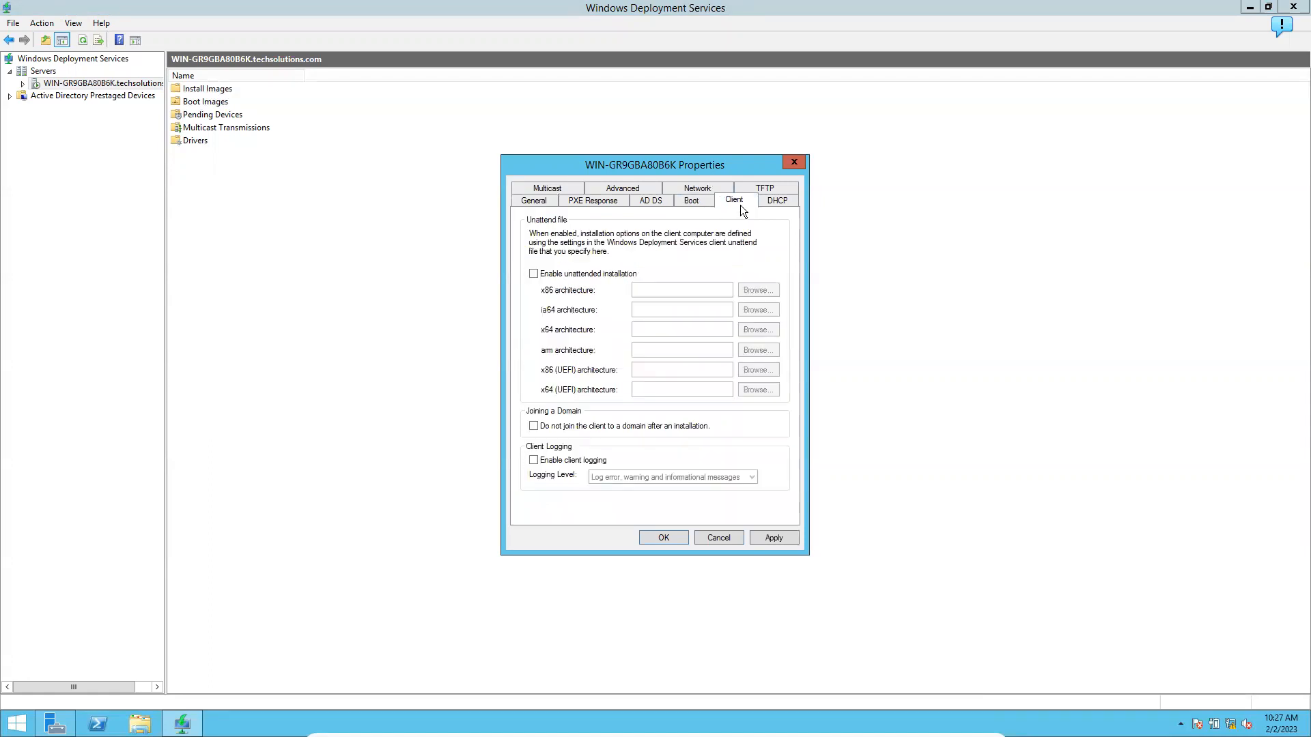
click(768, 202)
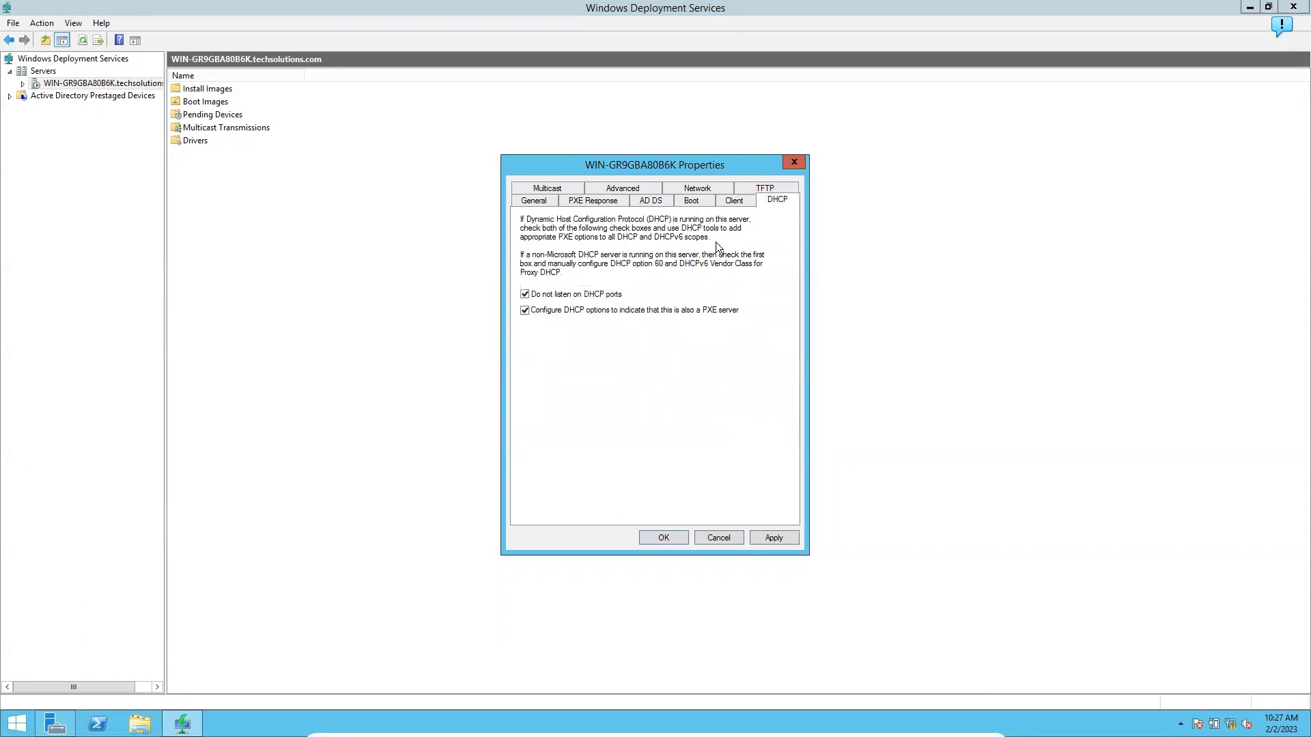
click(546, 189)
click(612, 202)
click(683, 201)
click(750, 203)
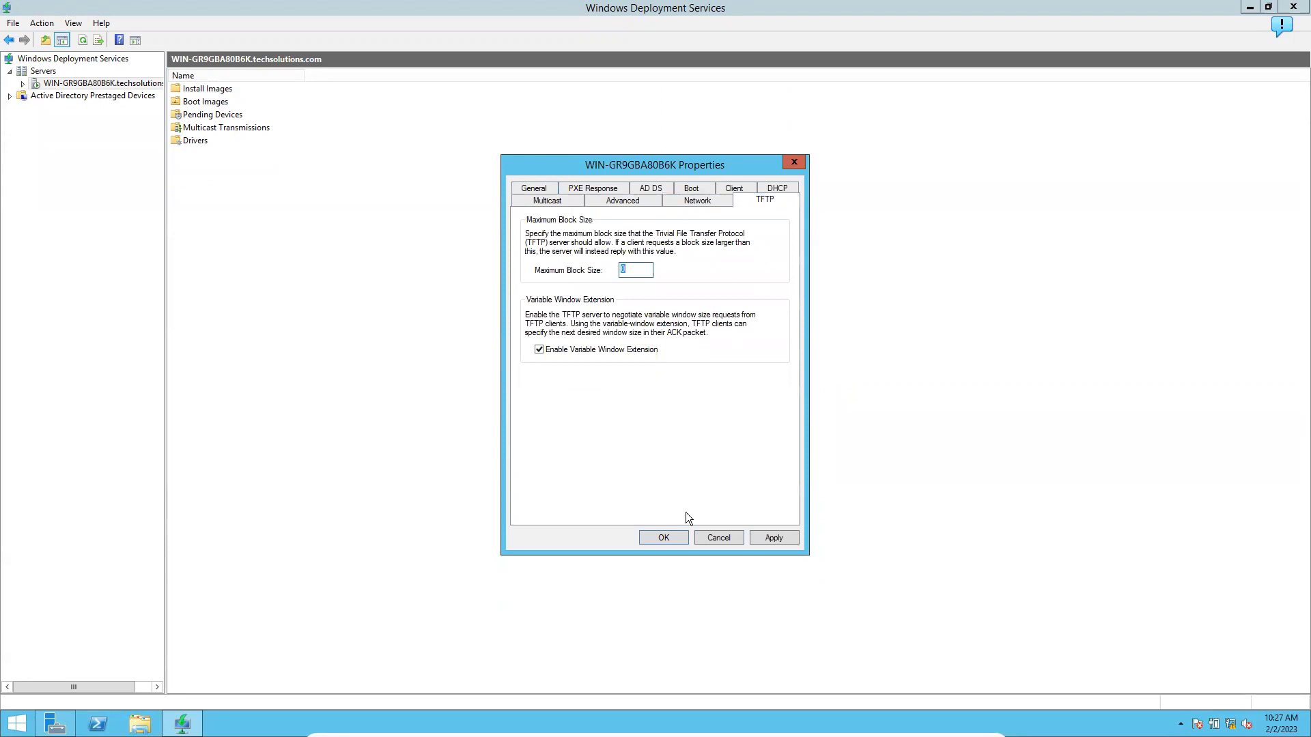
click(666, 536)
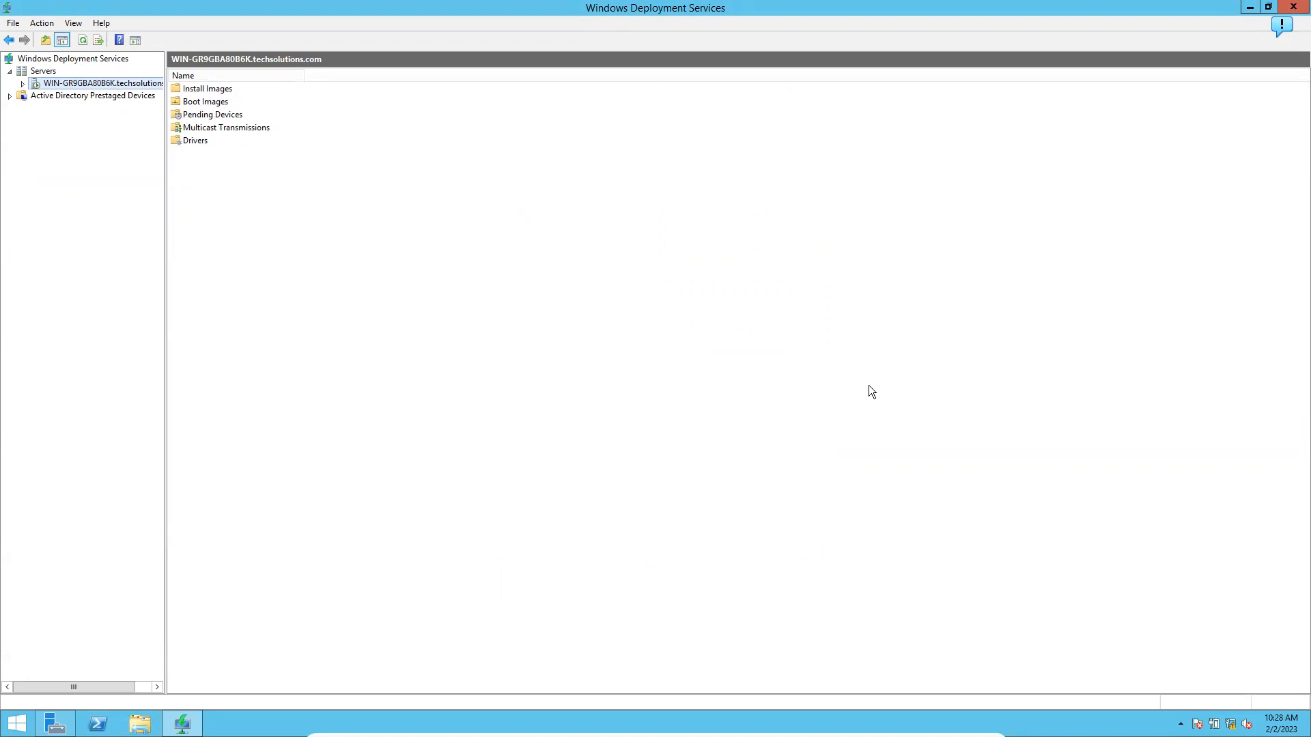
Minimize the Windows Deployment Services console and Server Manager to return to the desktop
click(1286, 8)
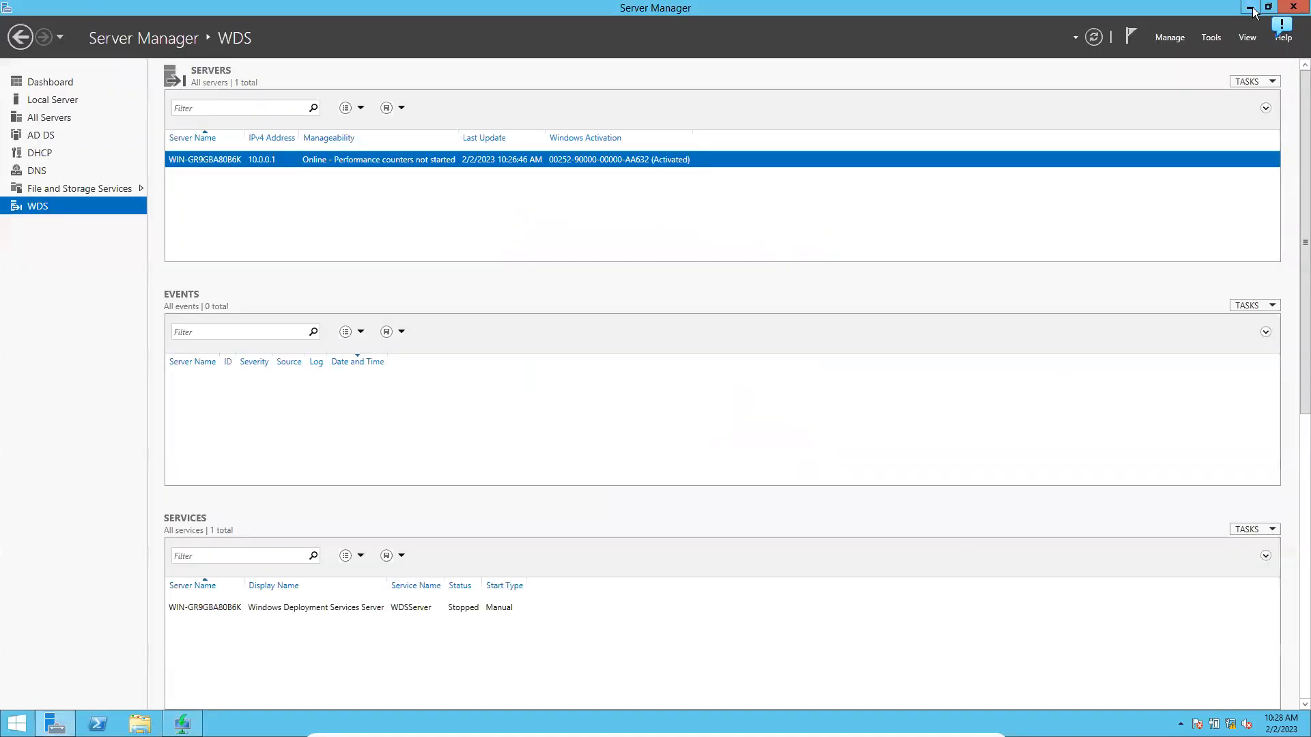
click(71, 723)
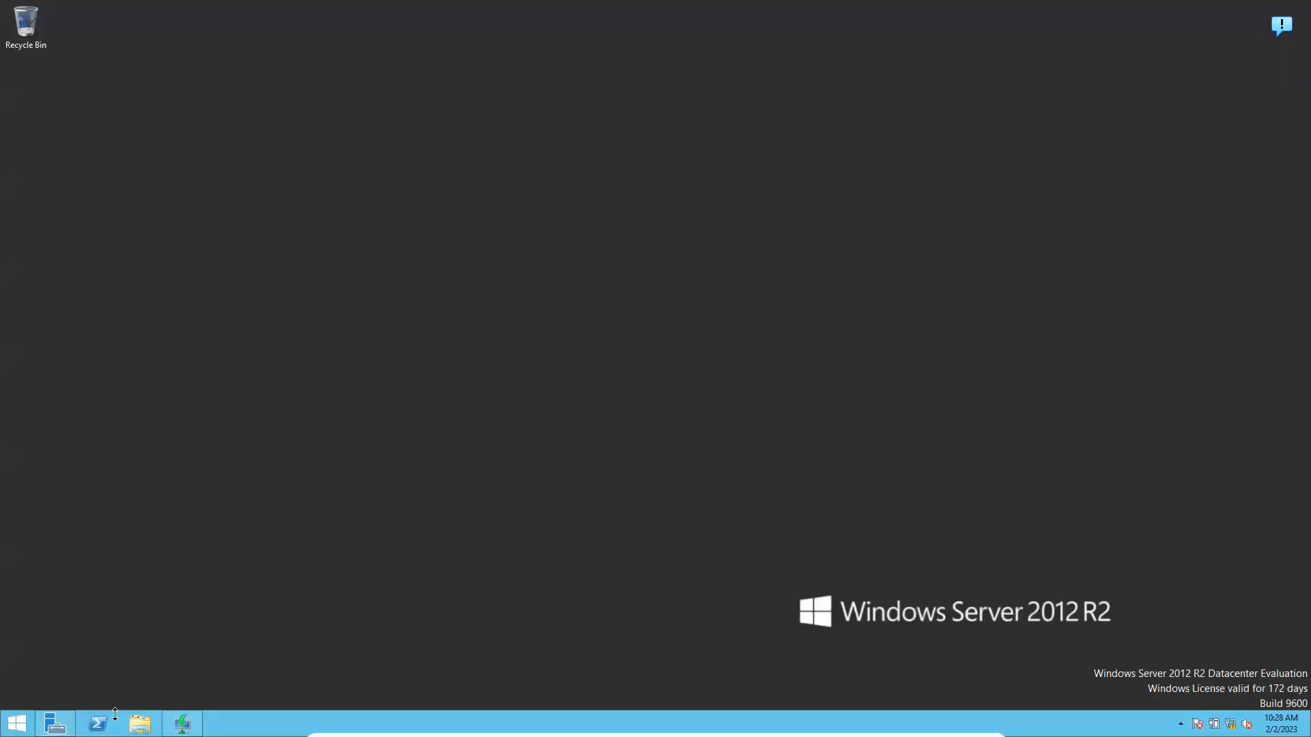
Eject the VirtualBox Guest Additions disc from CD Drive (D:) in File Explorer
click(140, 723)
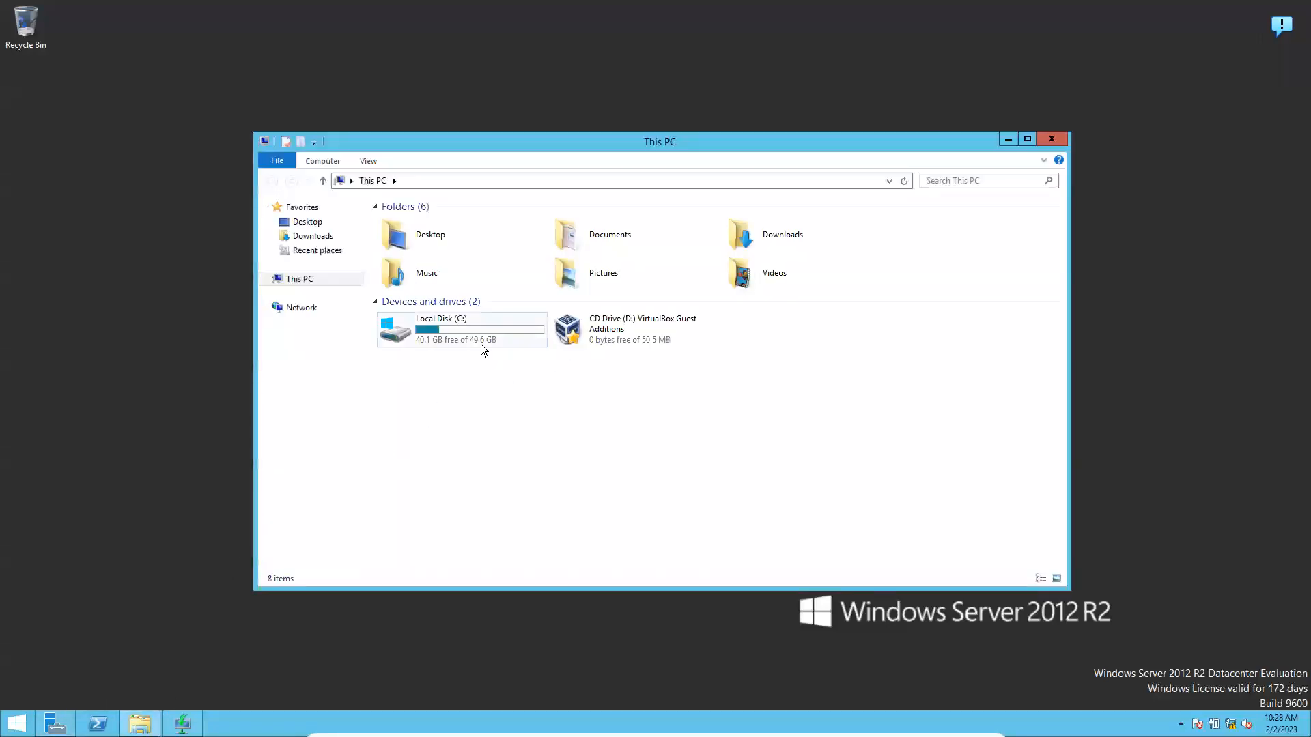
right_click(622, 342)
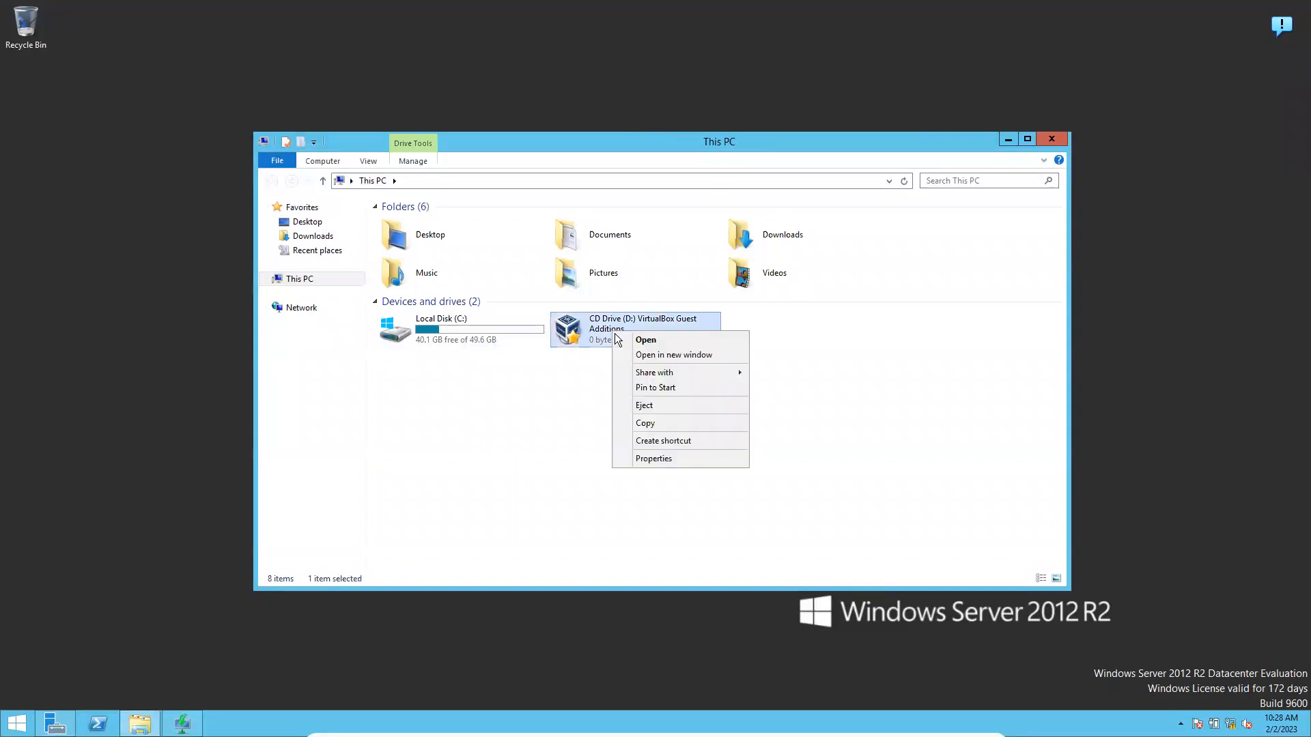
click(646, 410)
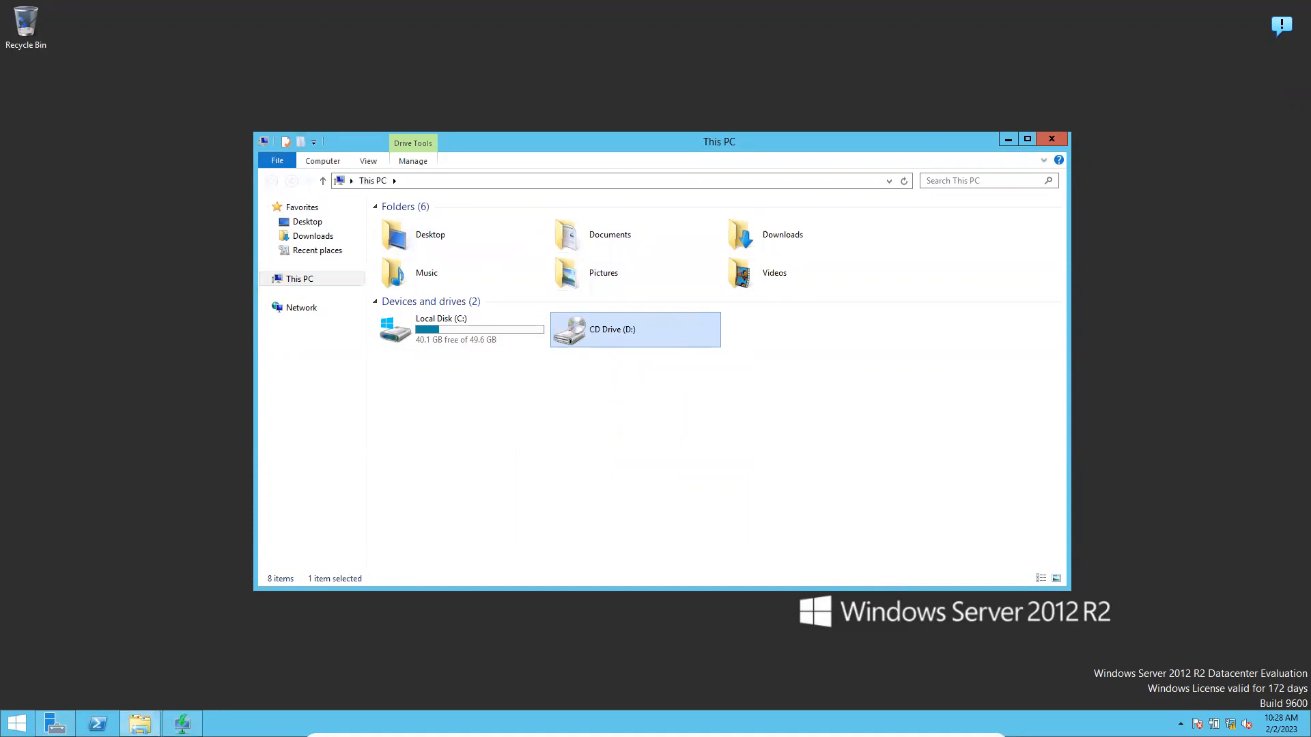
Insert the Windows Server disk file from the host's New Volume (D:) into the virtual machine's optical drive
click(626, 723)
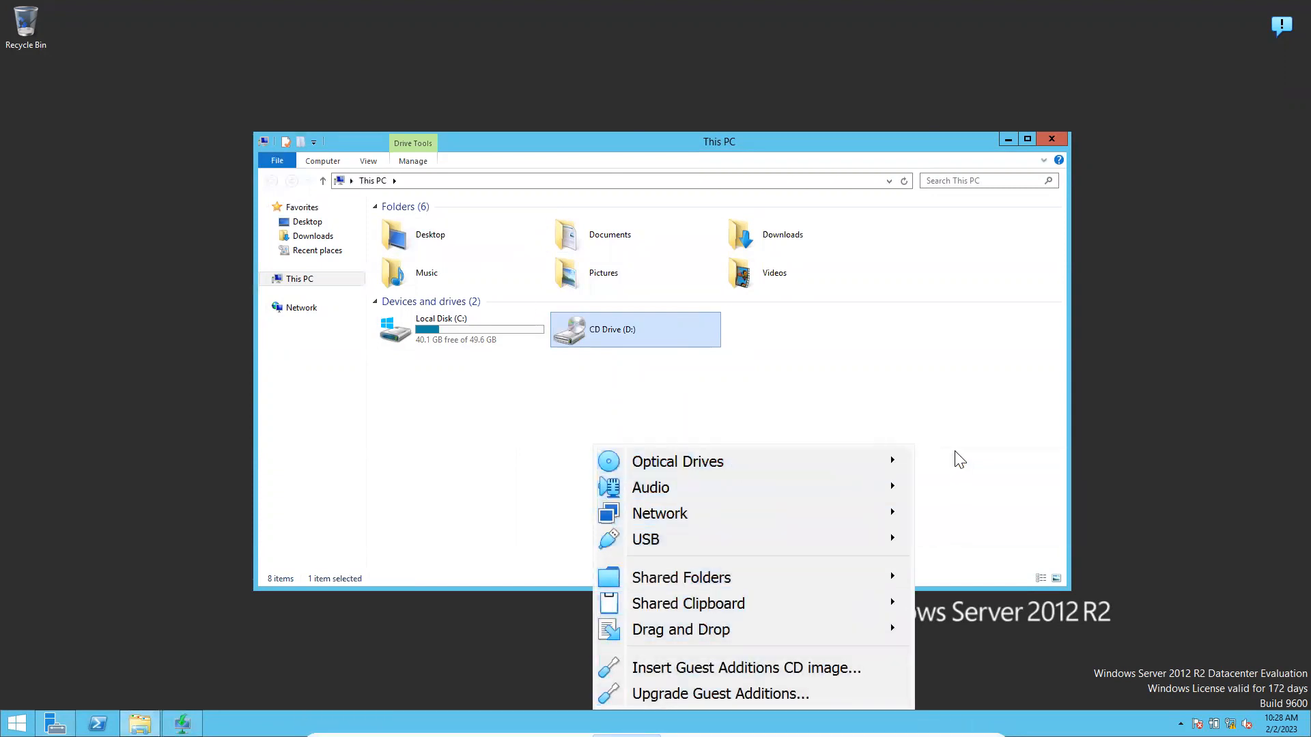
mouse_move(884, 464)
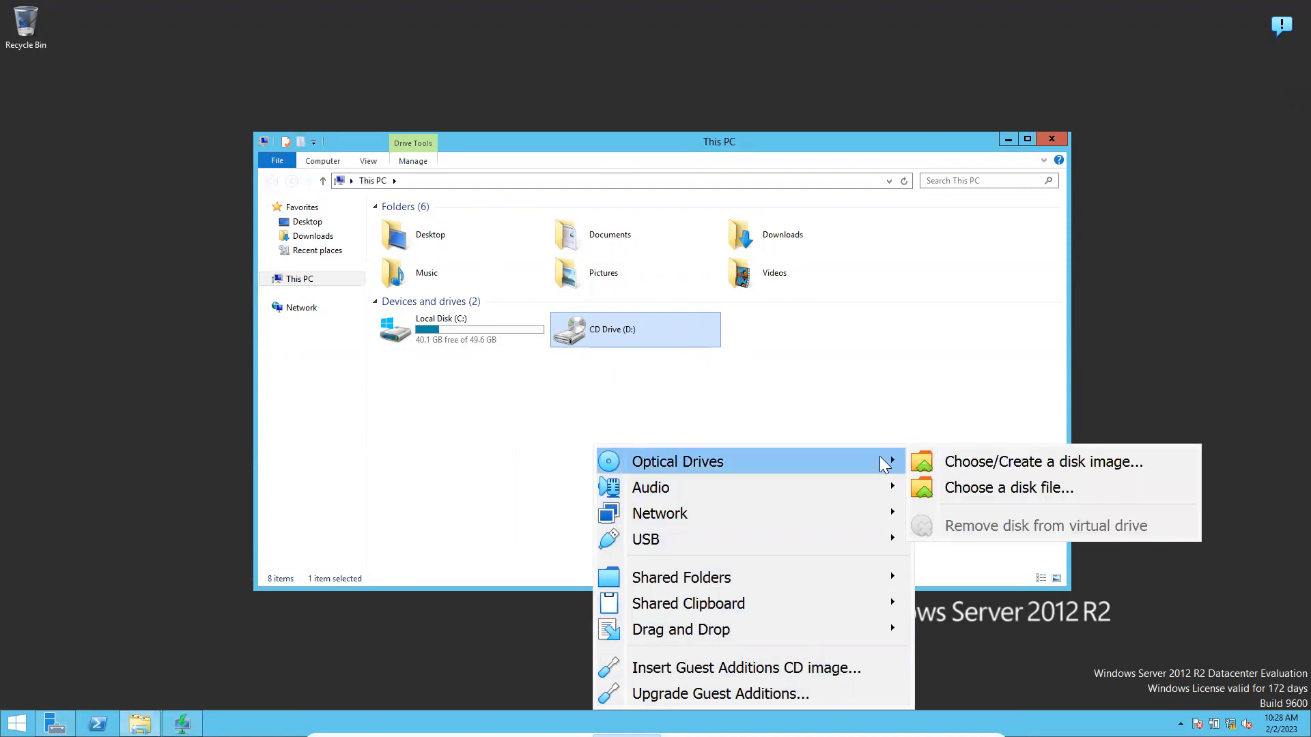
click(944, 487)
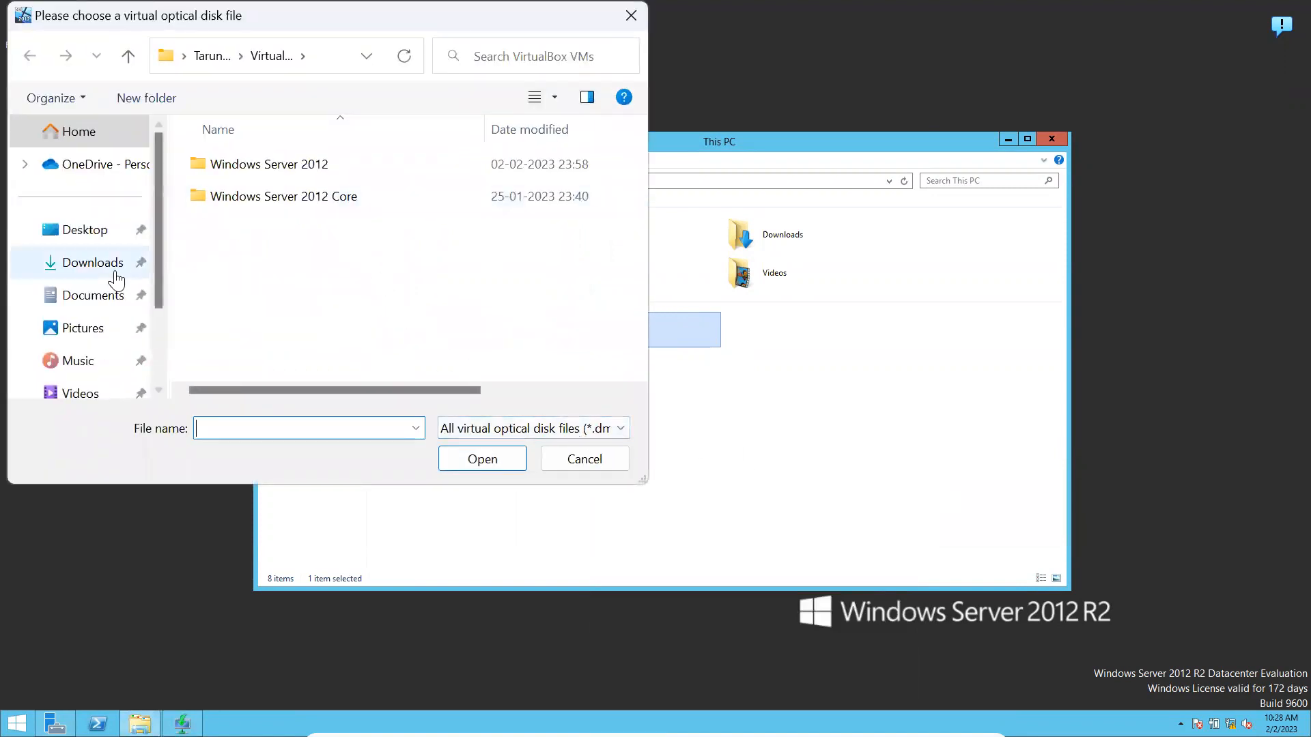
scroll(102, 326, down, 2)
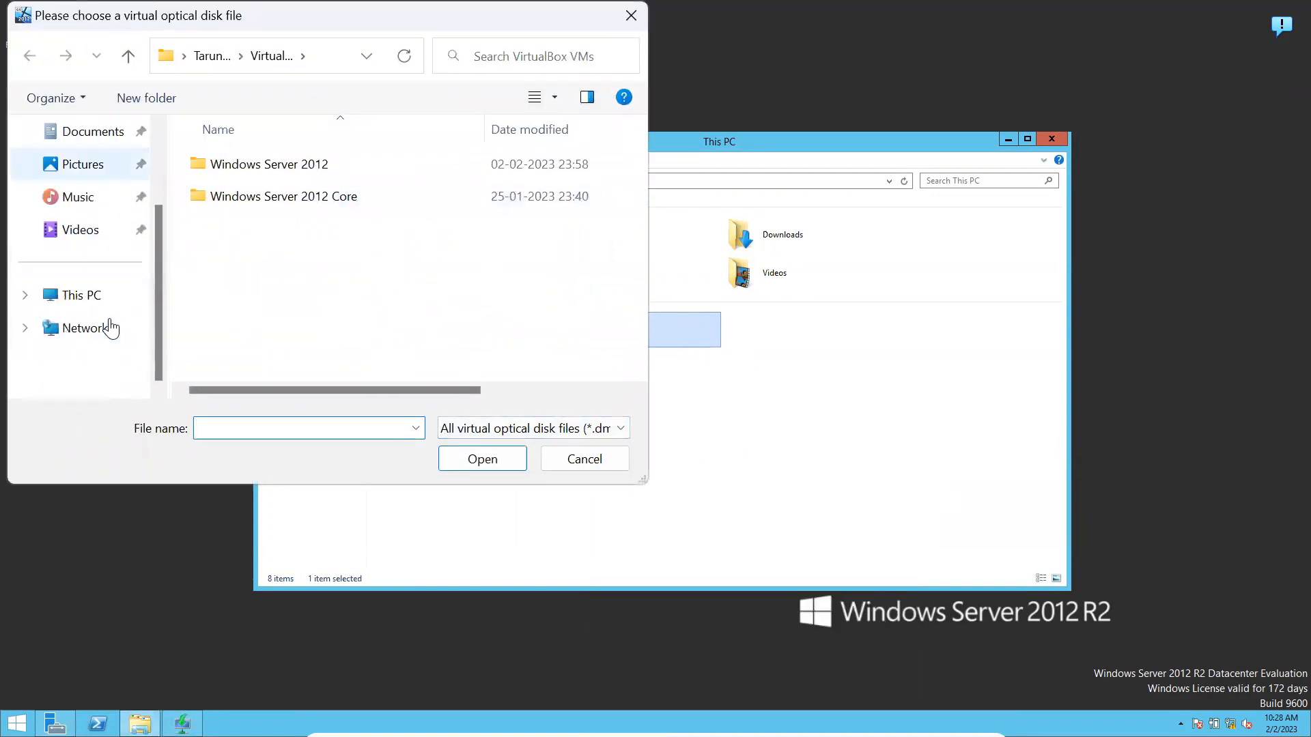
click(99, 297)
click(298, 245)
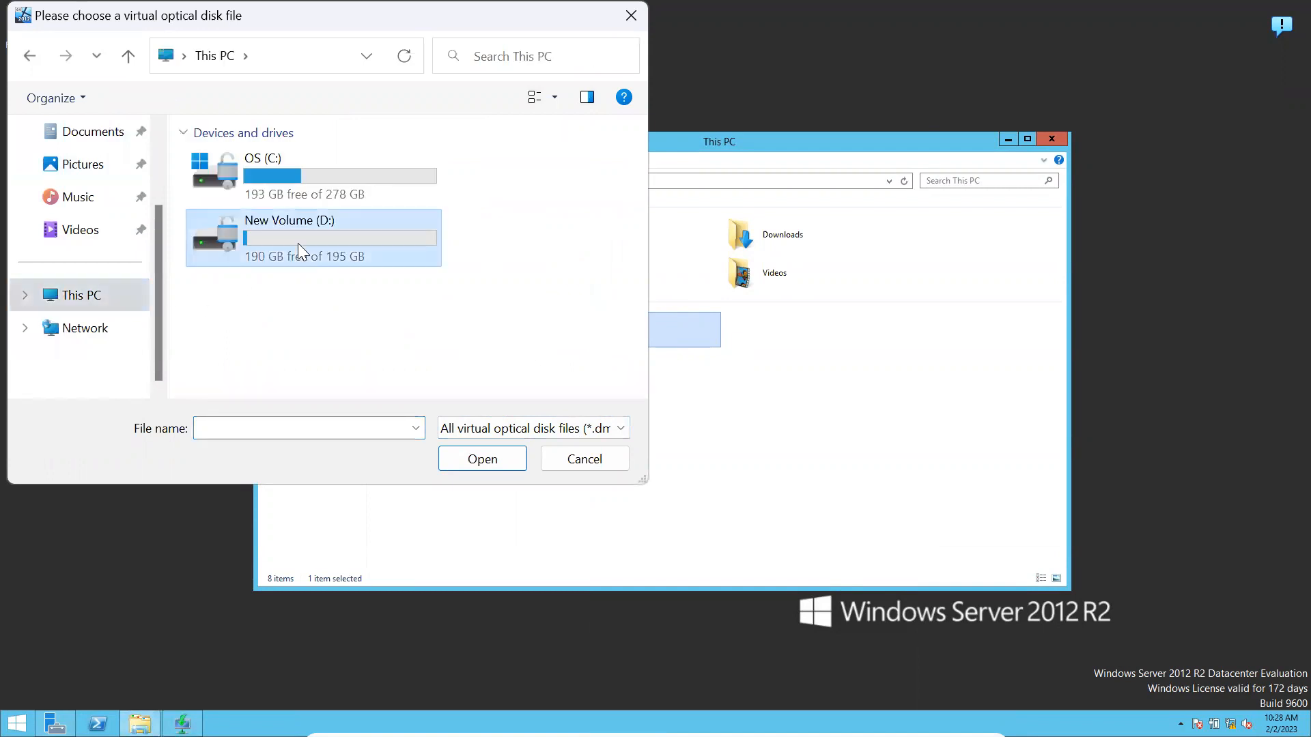
double_click(298, 243)
double_click(292, 166)
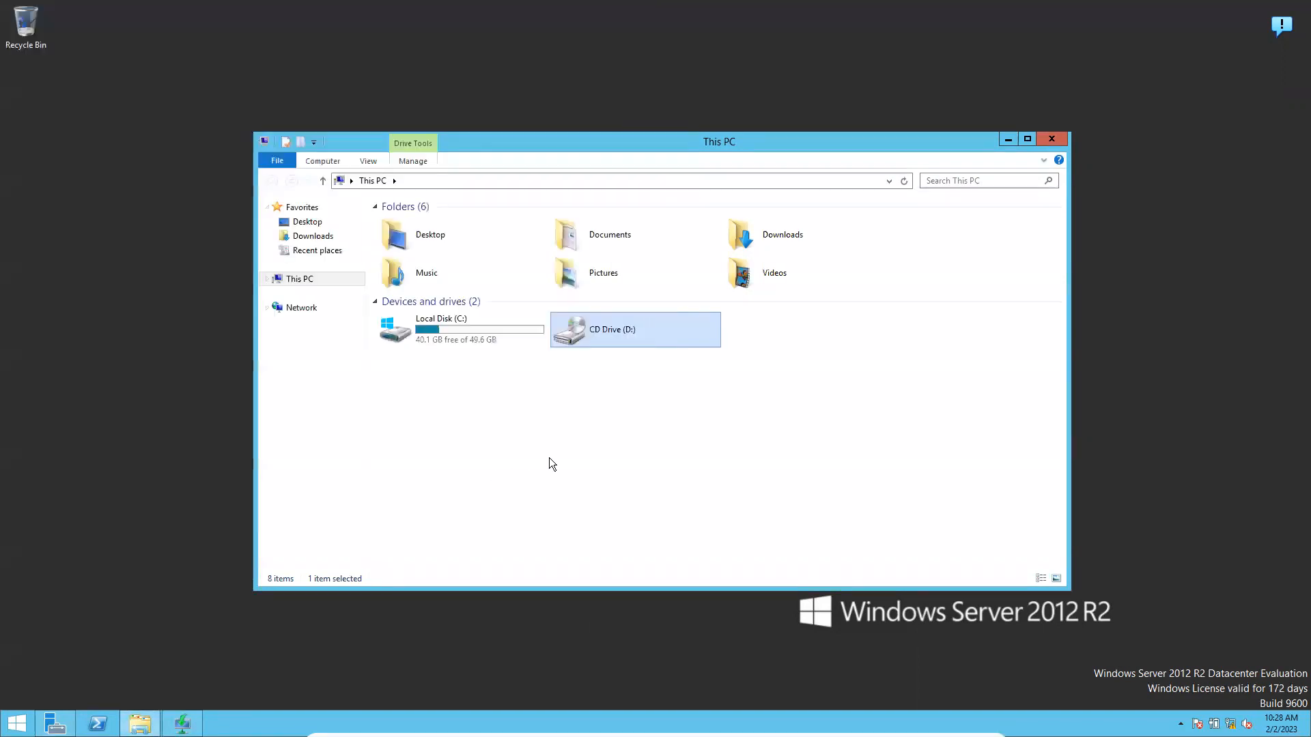
Open the files of the inserted IR3_SSS_X64FREE_EN-US_DV9 disc in File Explorer and maximize the window
double_click(618, 333)
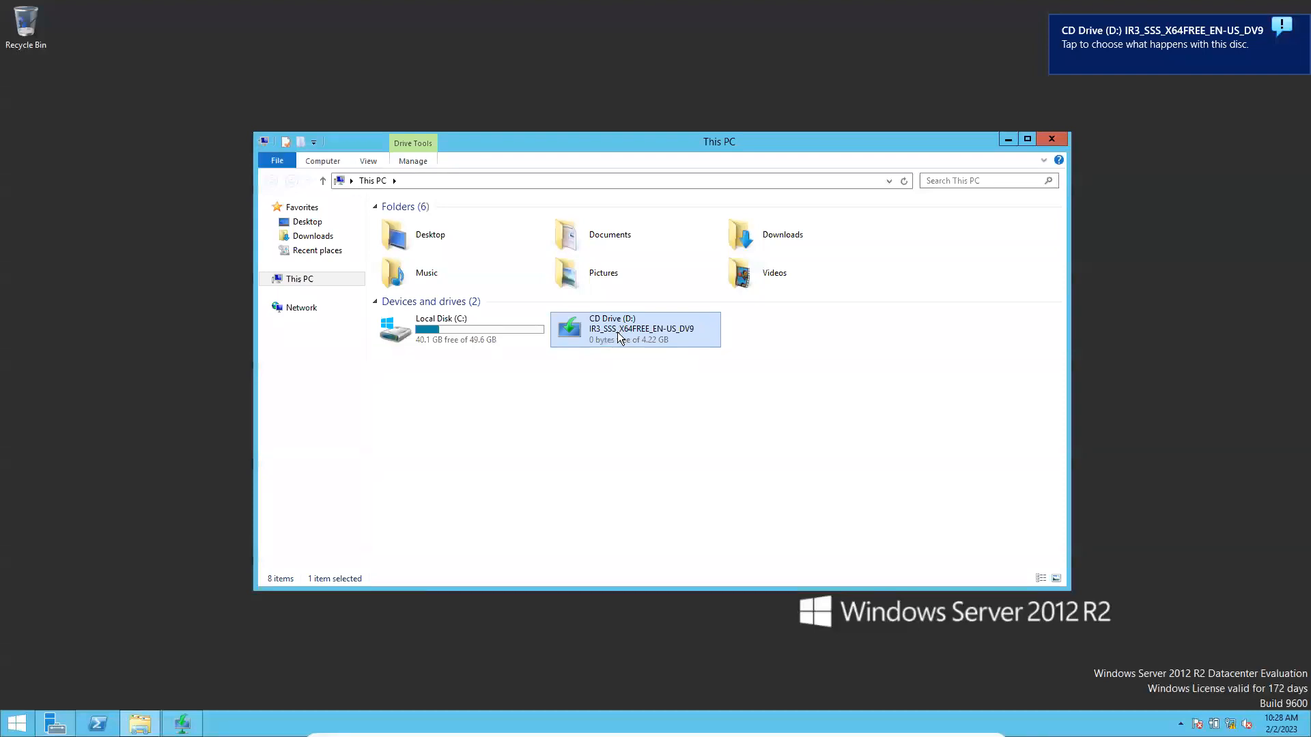
click(847, 204)
right_click(644, 309)
right_click(594, 344)
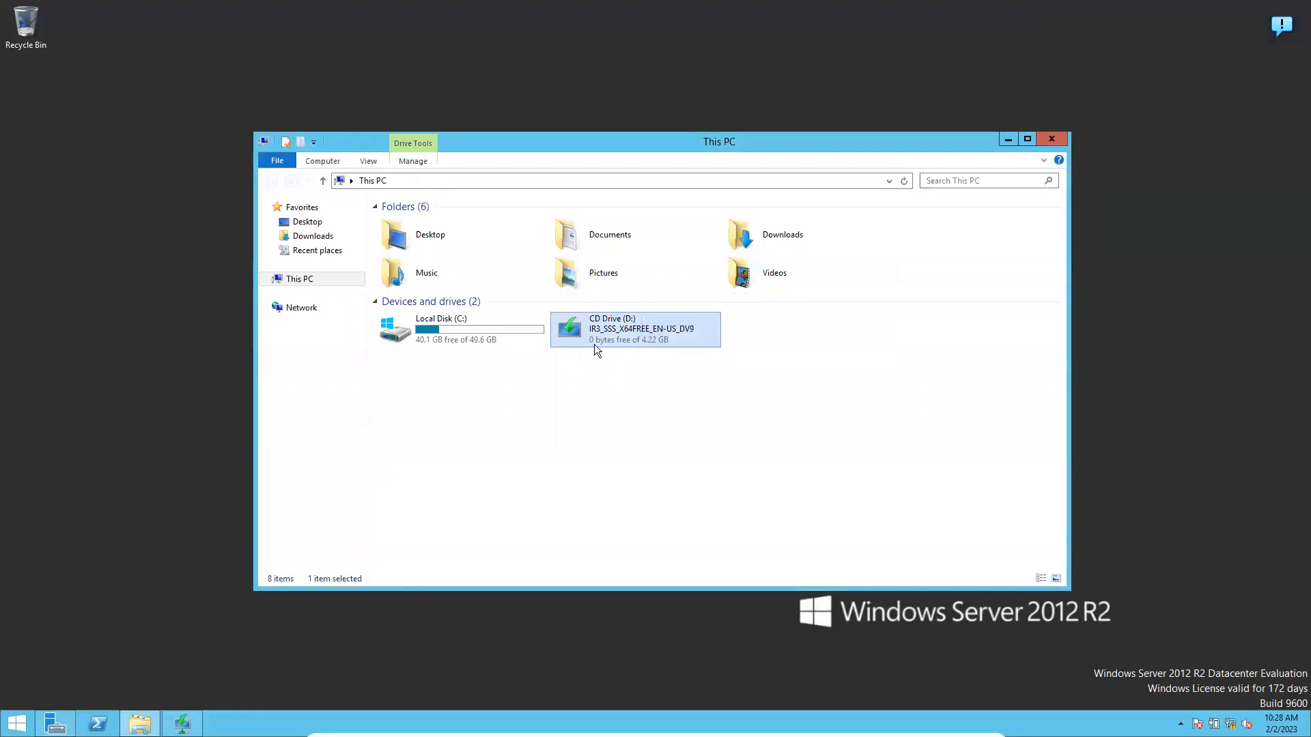
right_click(594, 344)
click(610, 367)
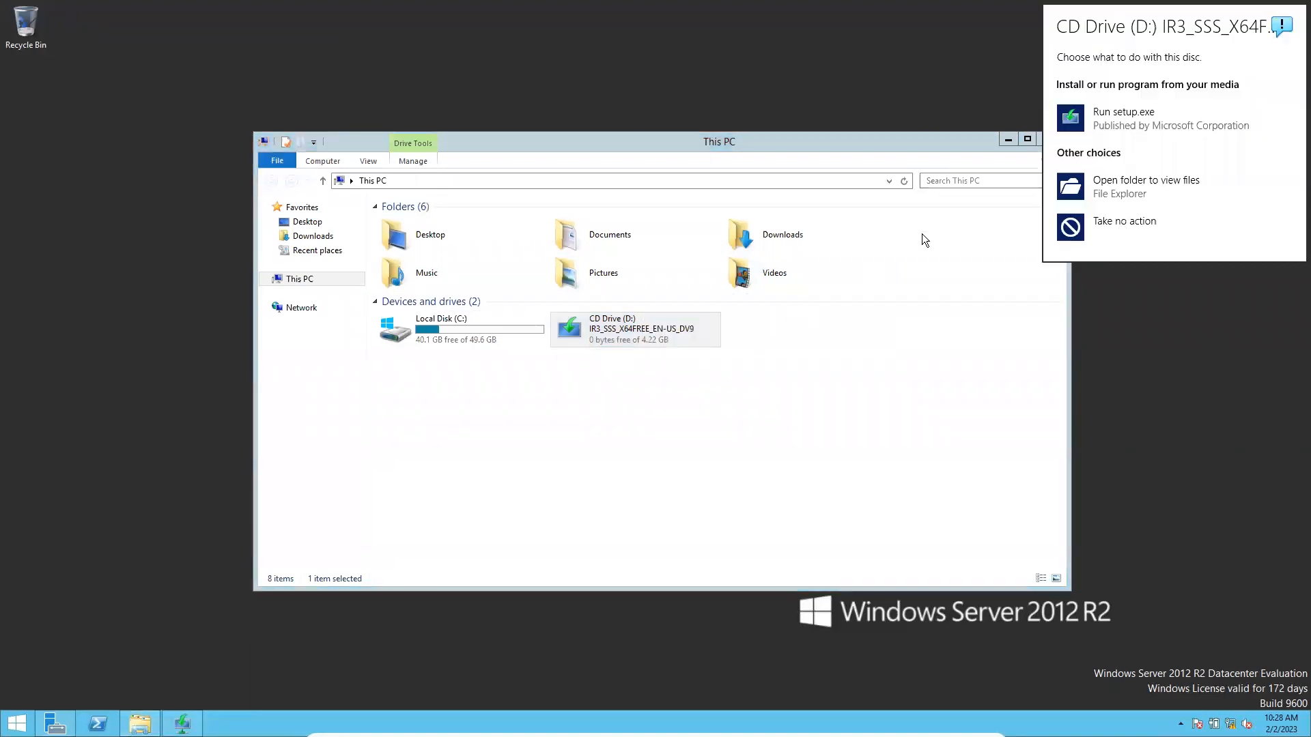
click(1095, 199)
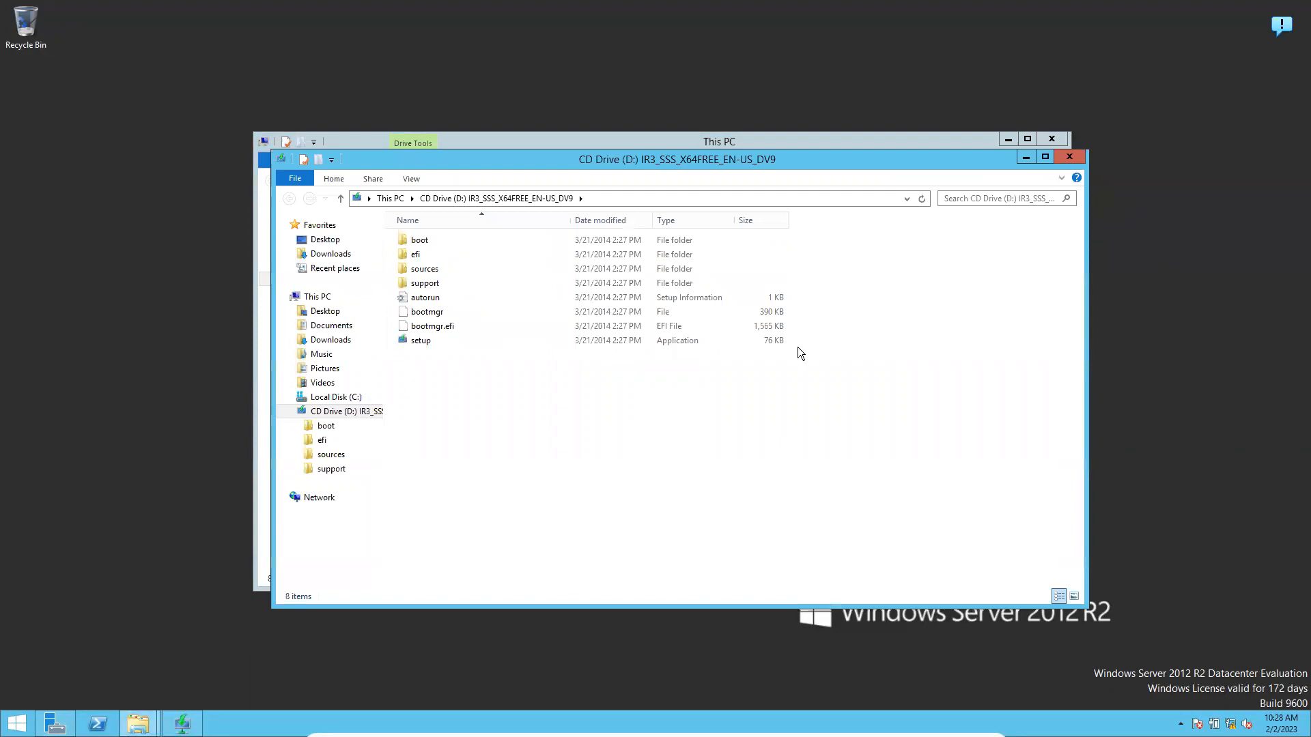
click(1044, 157)
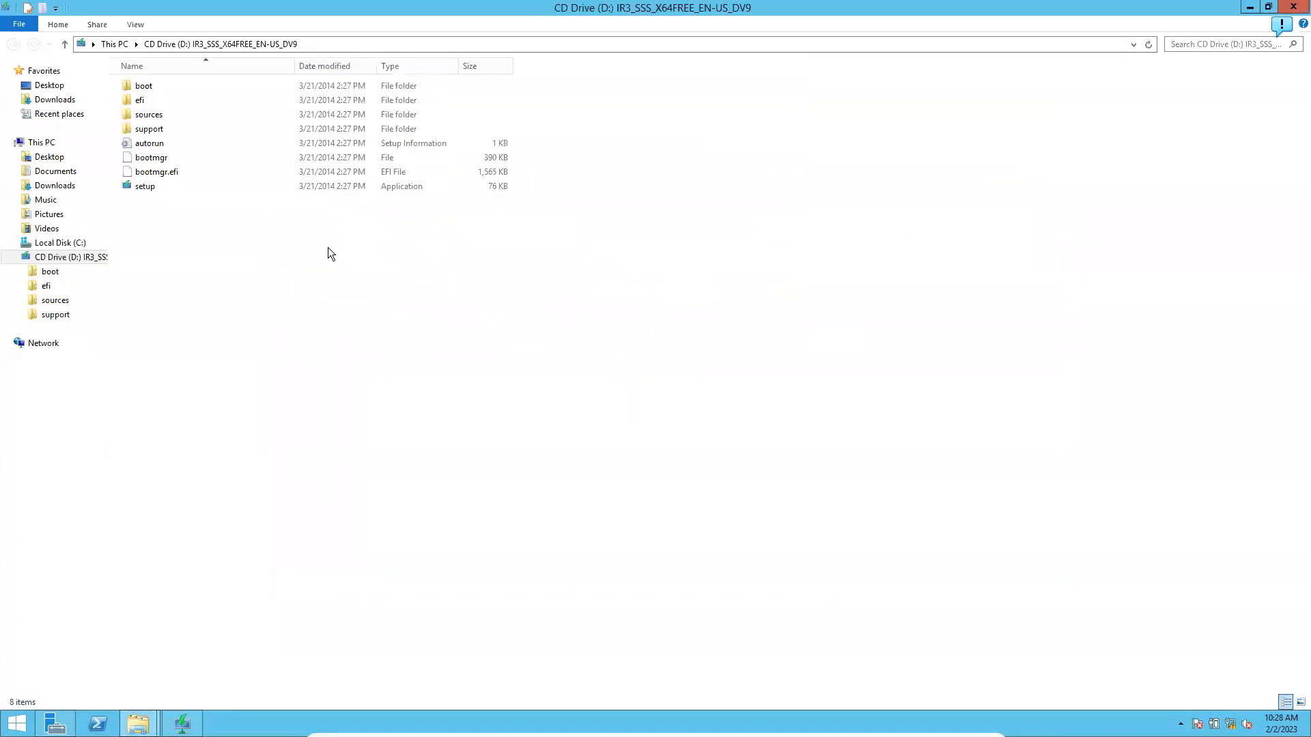
Locate boot.wim and install.wim in the disc's sources folder, and close both File Explorer windows
double_click(160, 114)
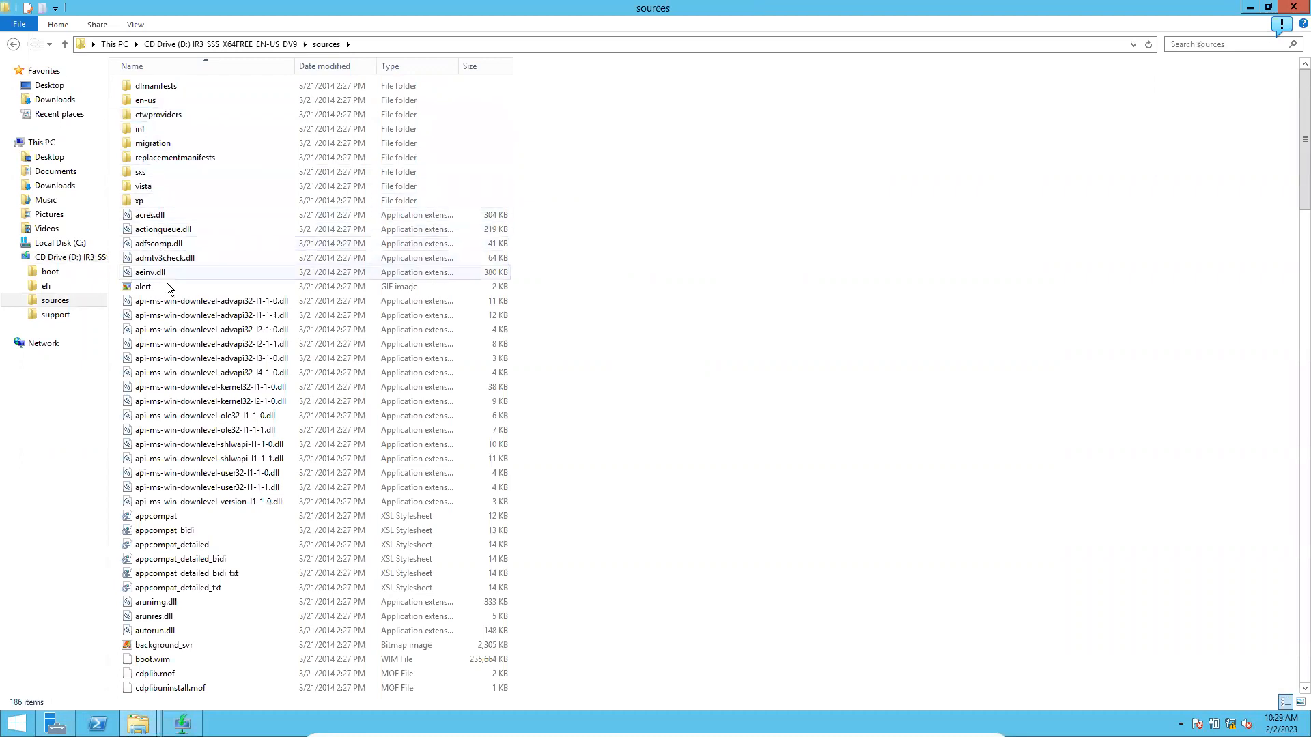
scroll(201, 486, down, 4)
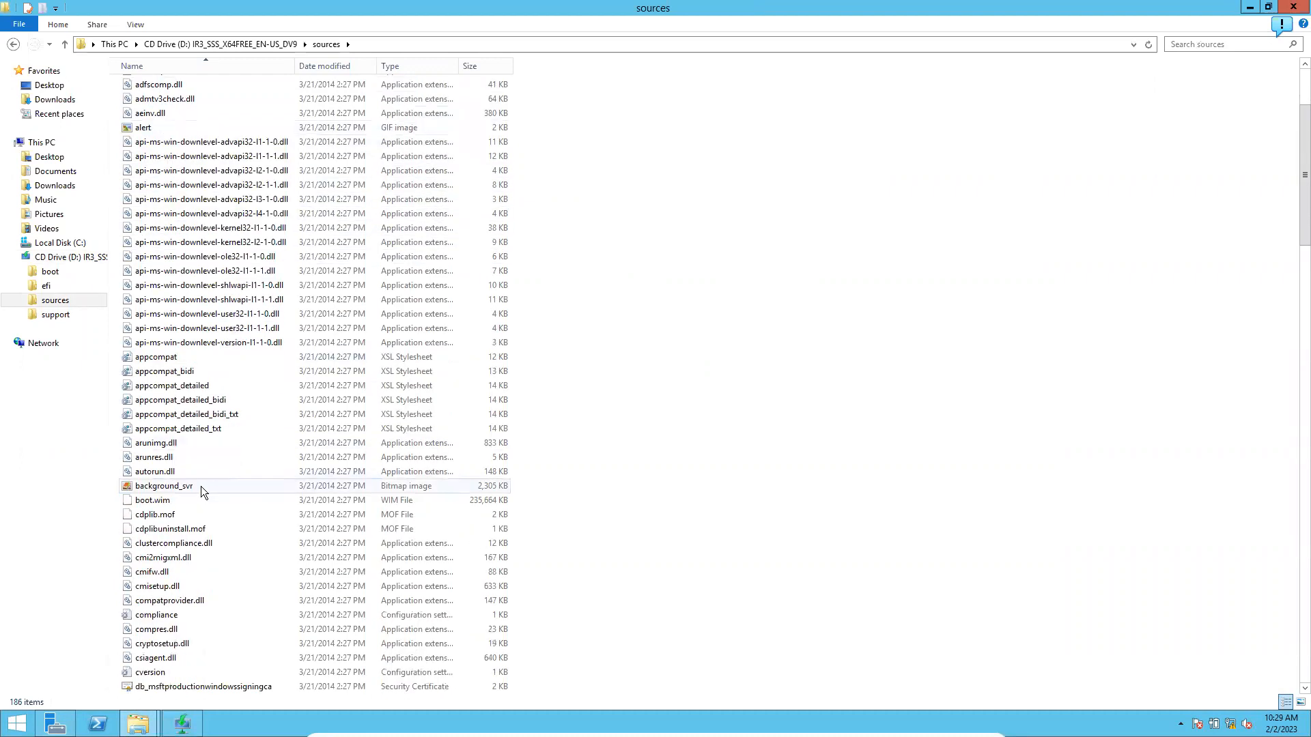
click(164, 501)
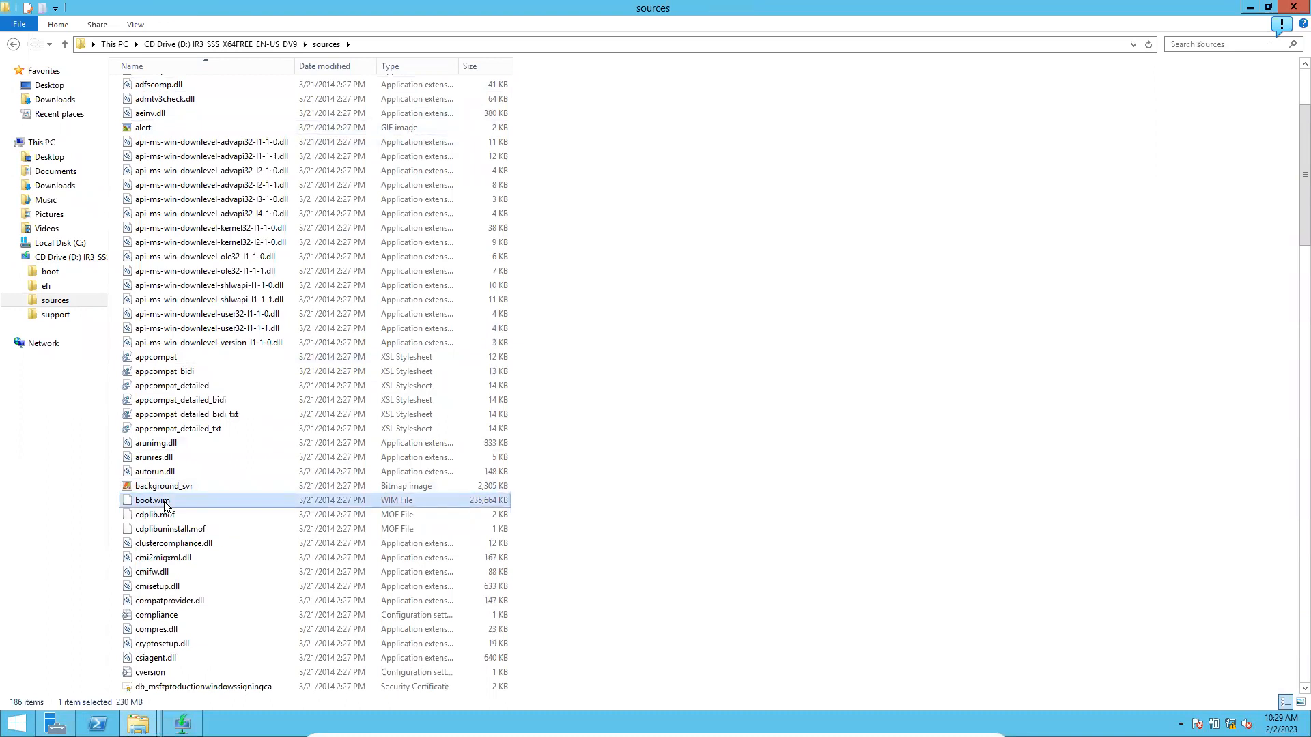
scroll(161, 502, down, 10)
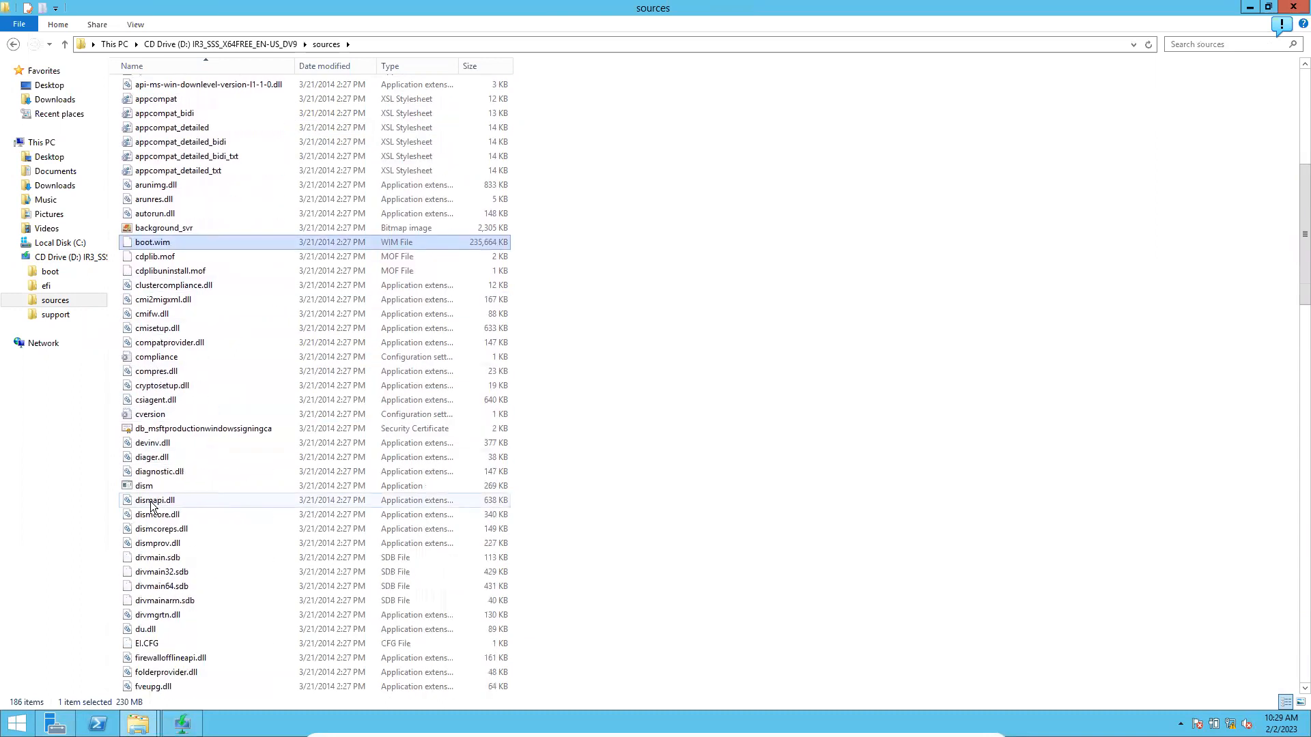
click(143, 503)
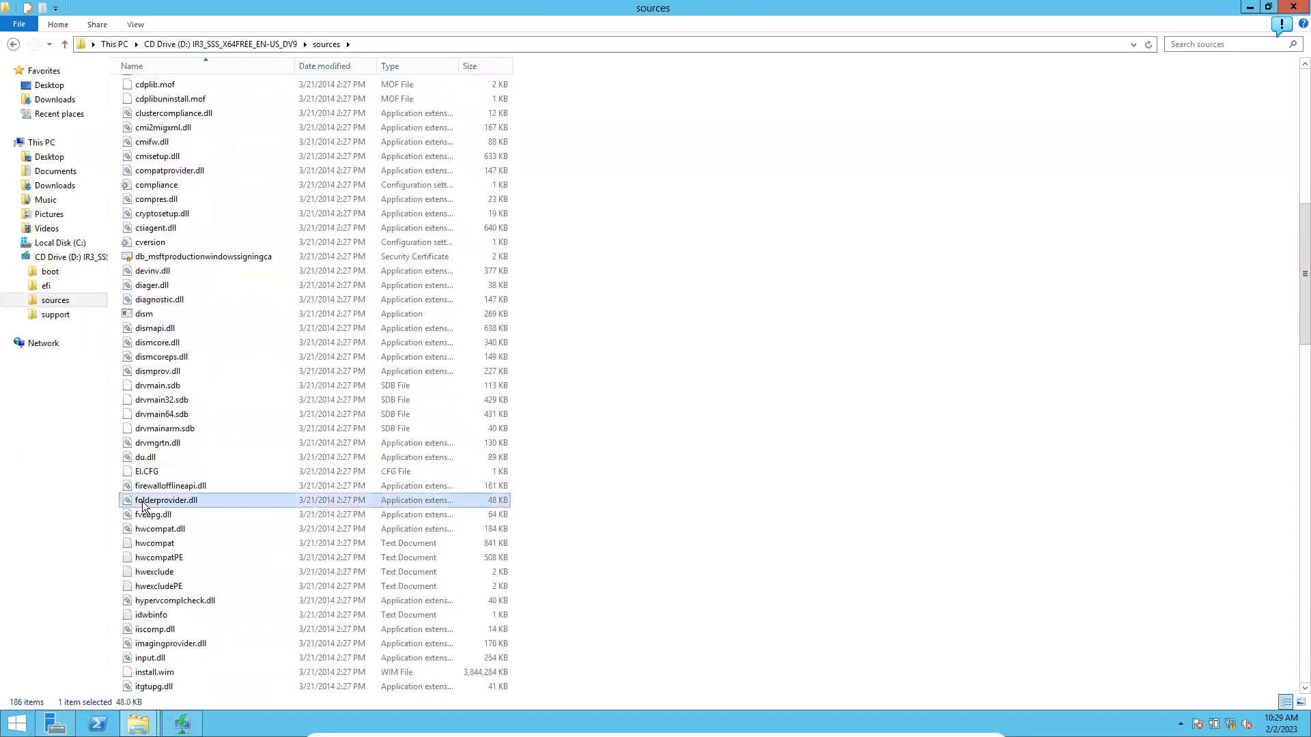
key(i)
key(Down)
key(Down)
key(Down)
key(Down)
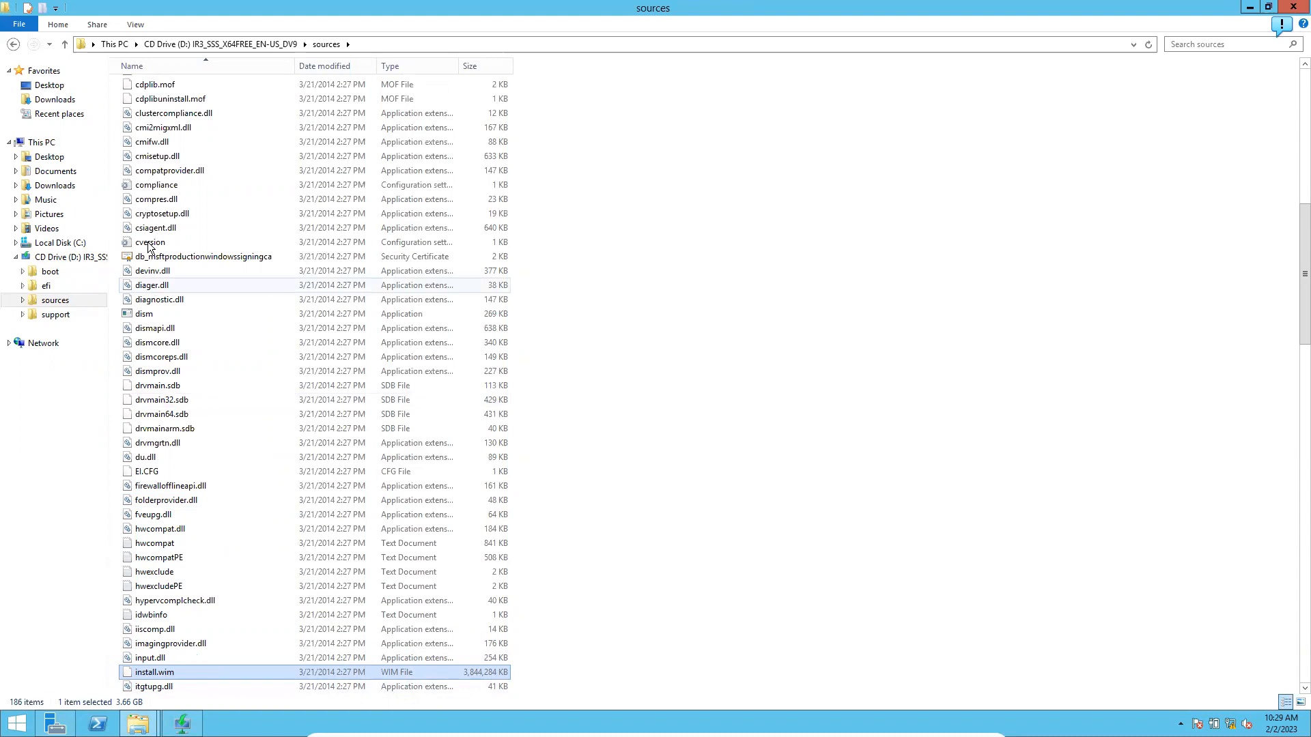
click(1295, 10)
click(1052, 140)
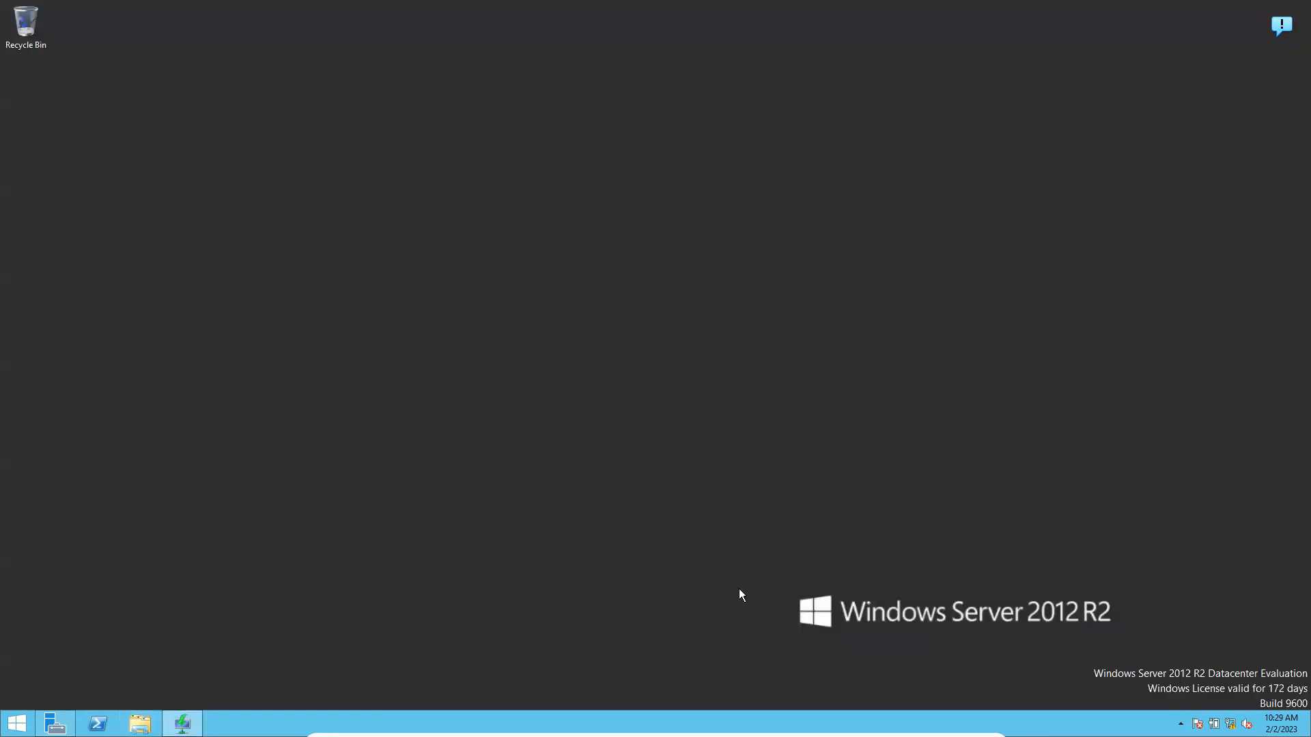
Start adding a boot image to the deployment server's Boot Images and choose D:\sources\boot.wim as its file
click(182, 723)
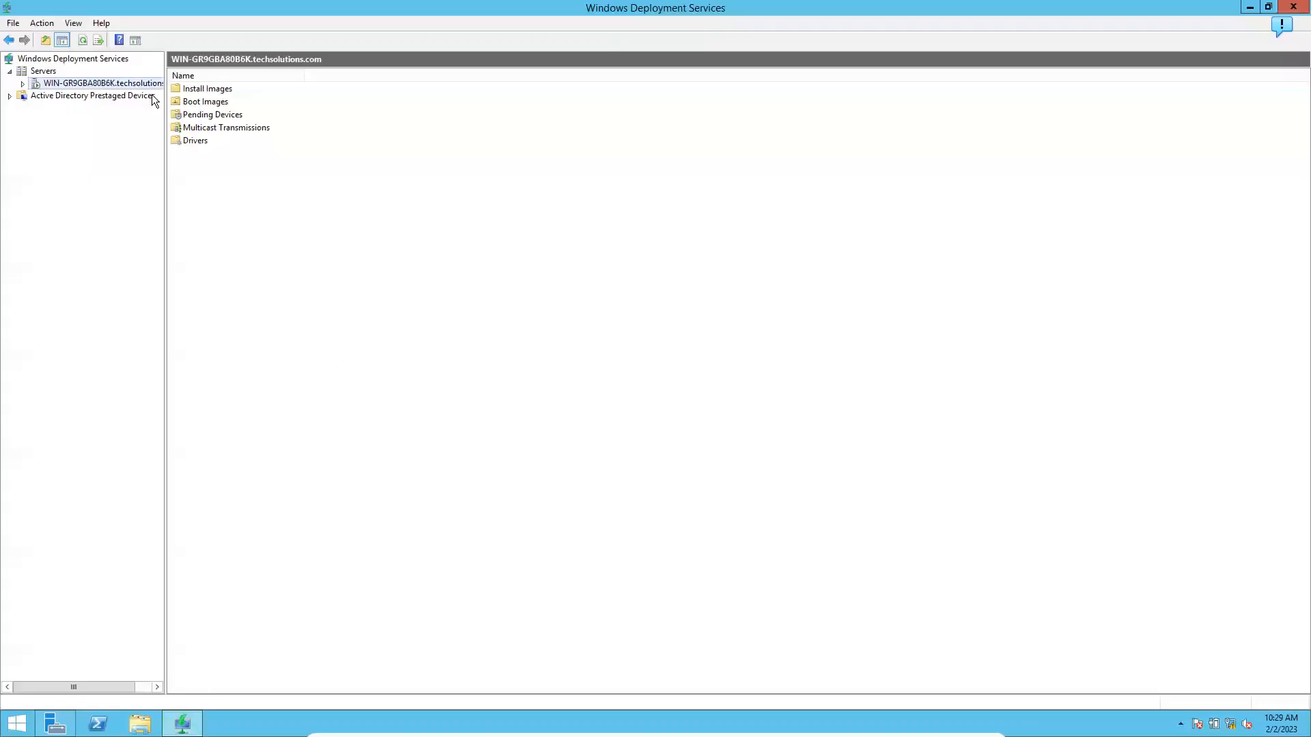
right_click(127, 86)
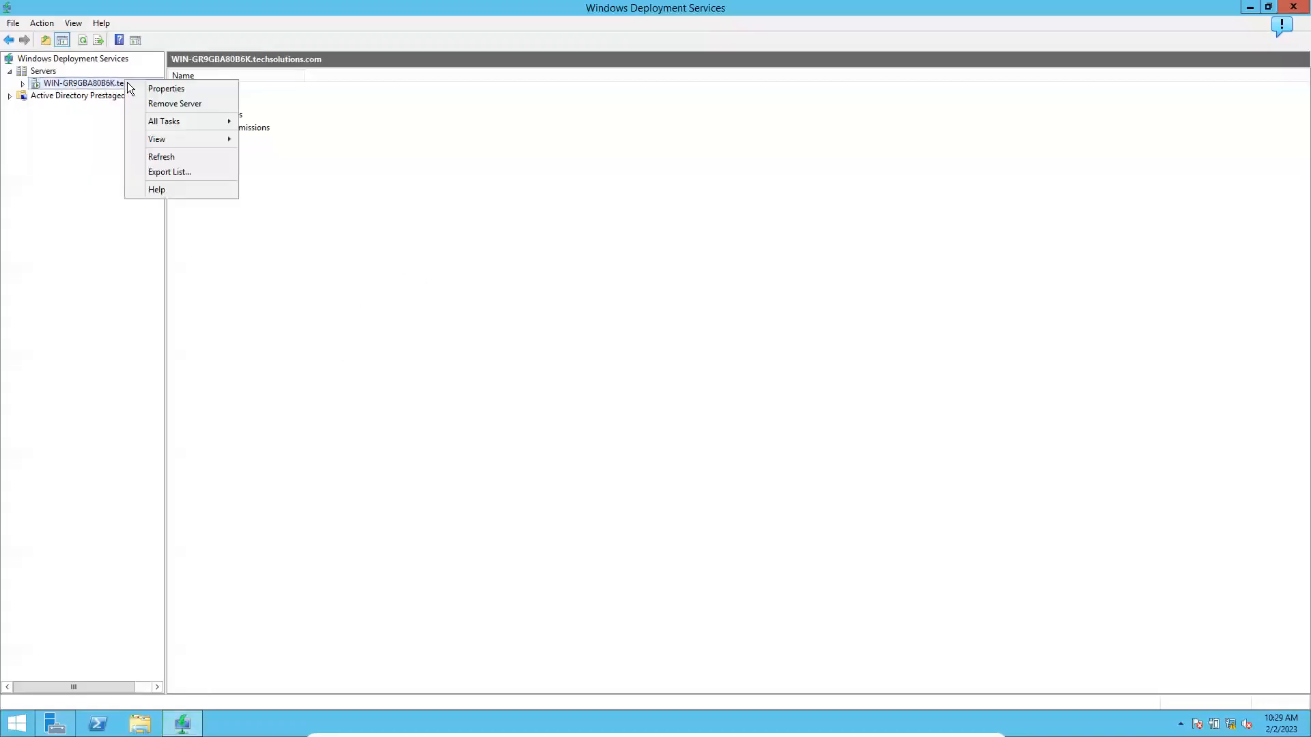
click(380, 295)
double_click(203, 102)
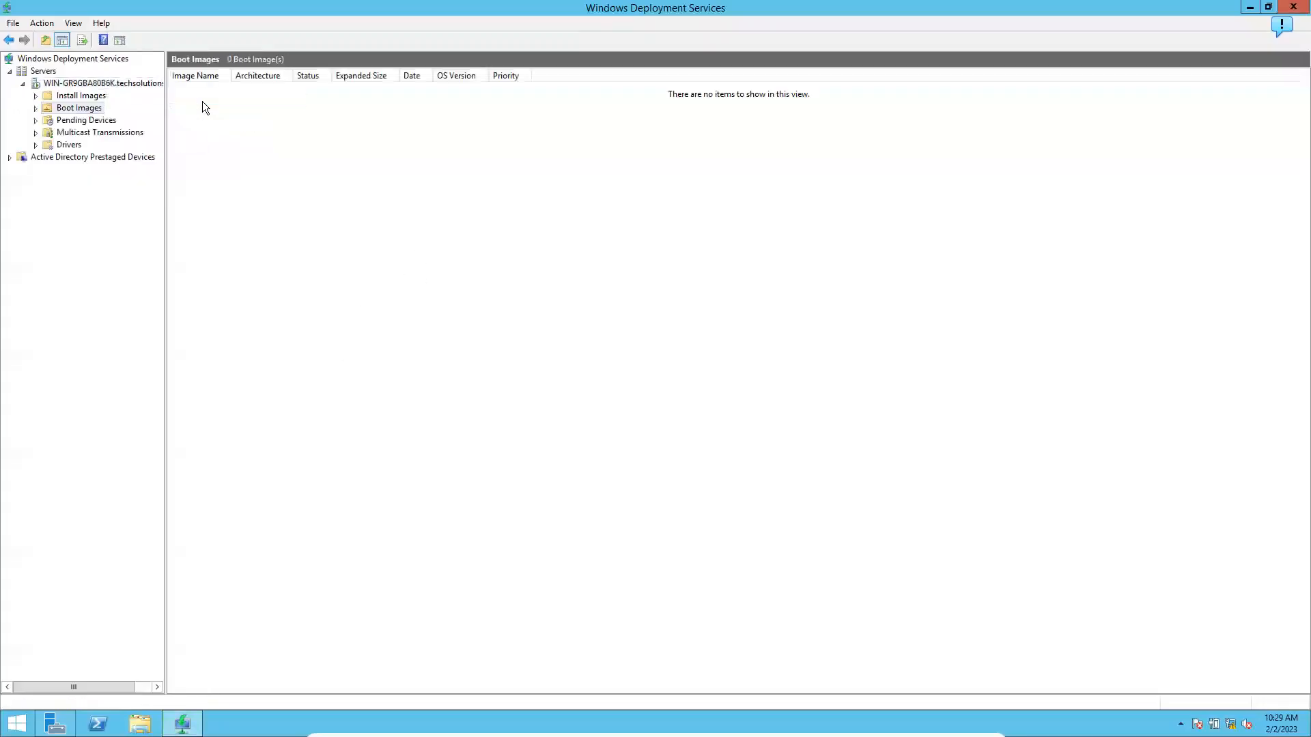
right_click(89, 108)
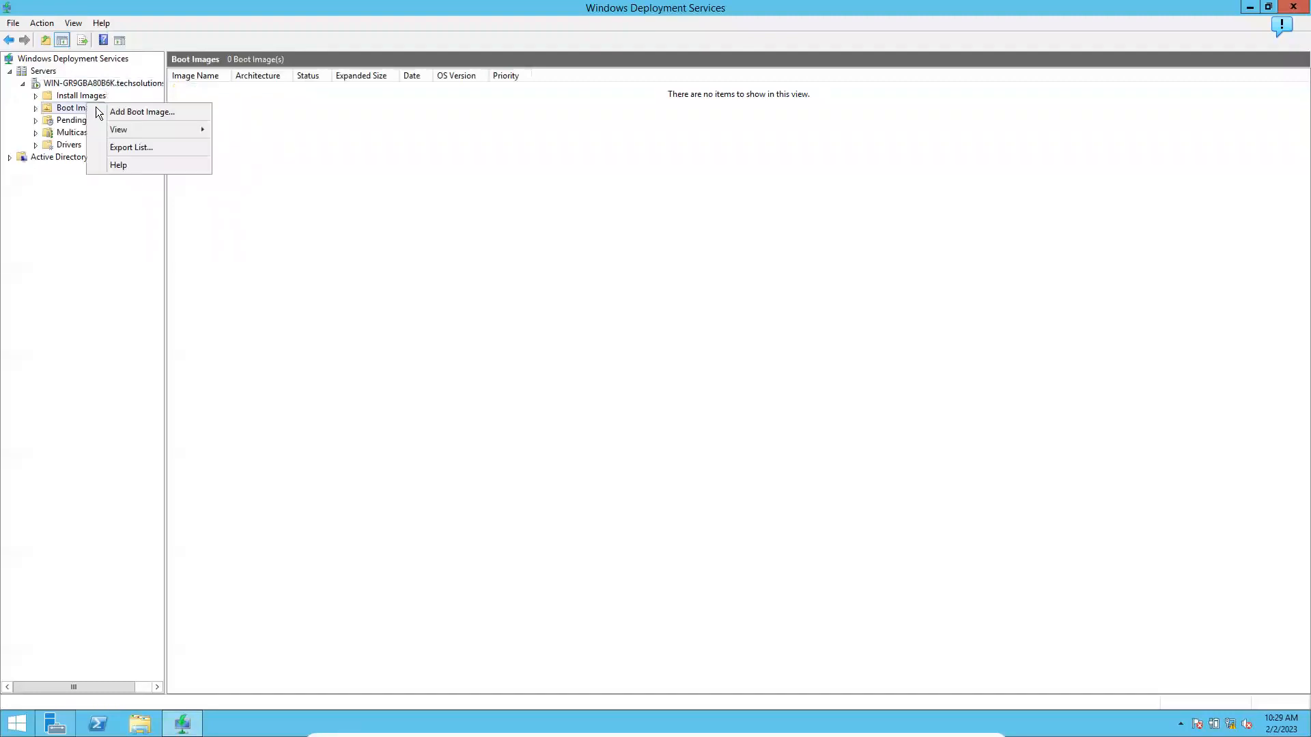
click(103, 113)
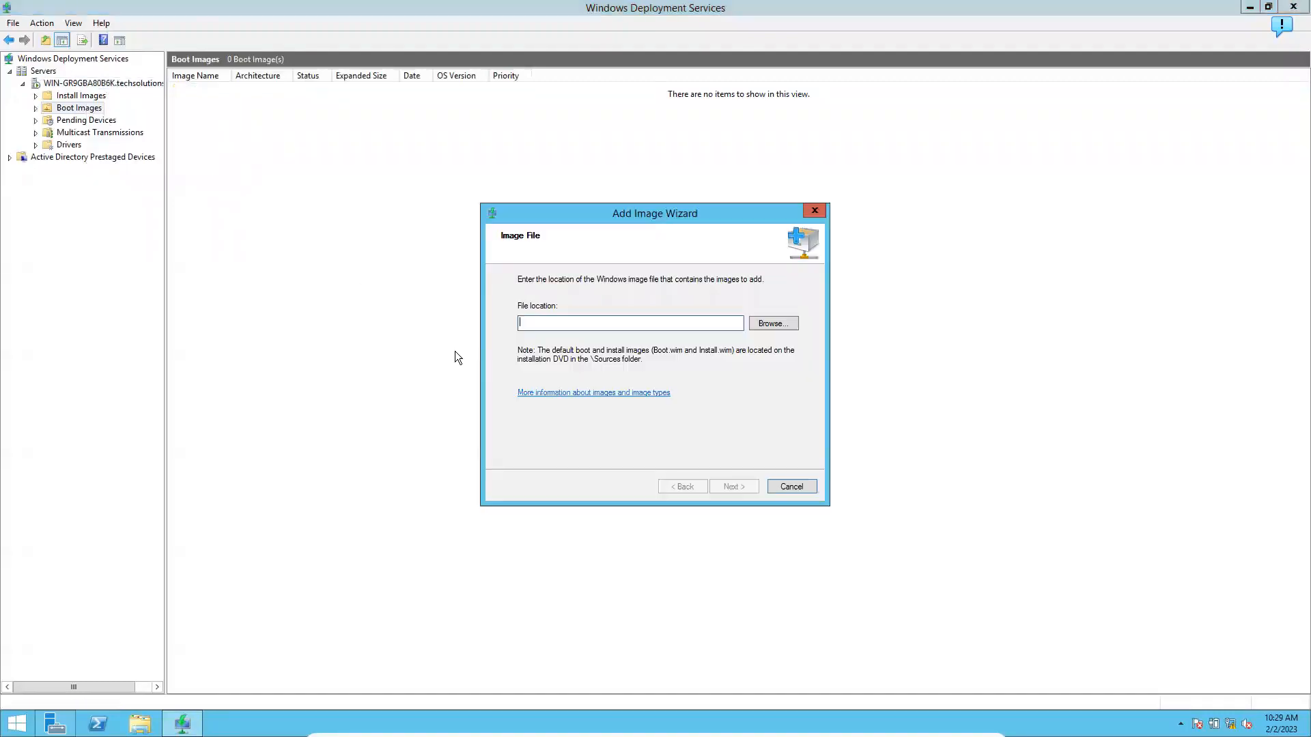
click(767, 325)
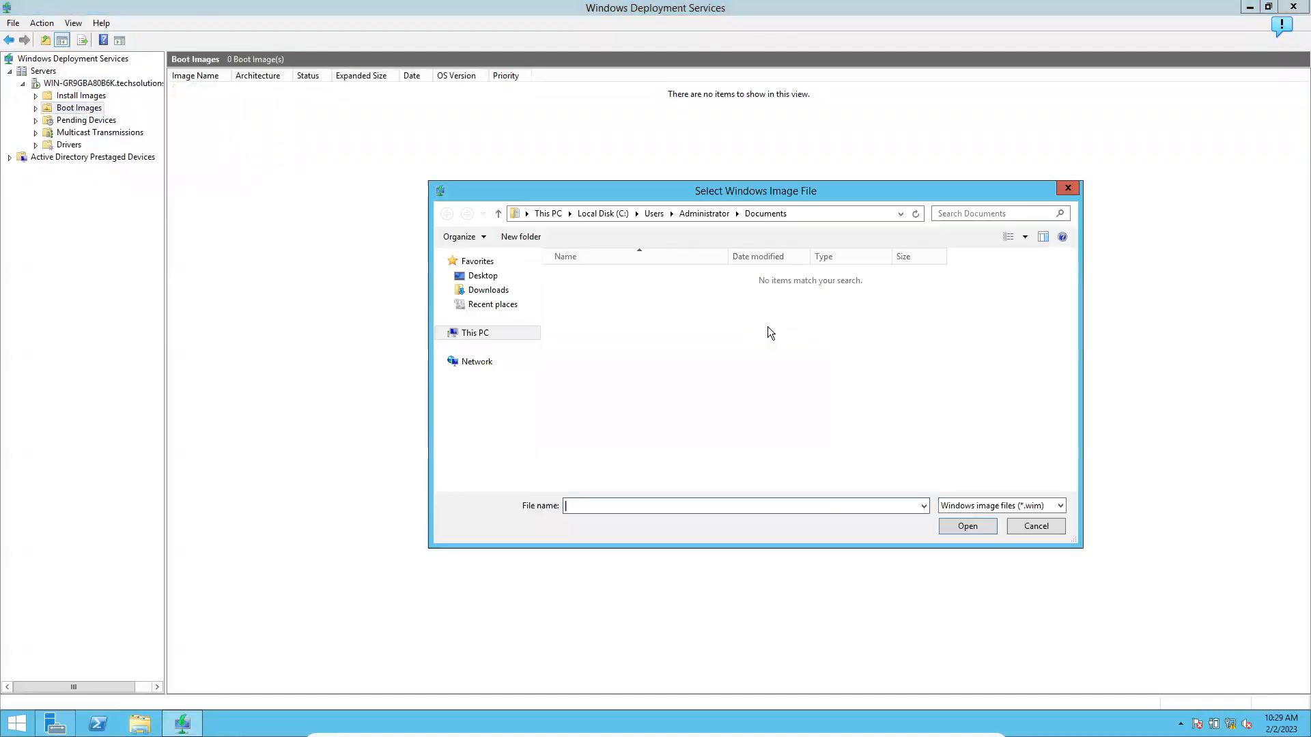
click(491, 338)
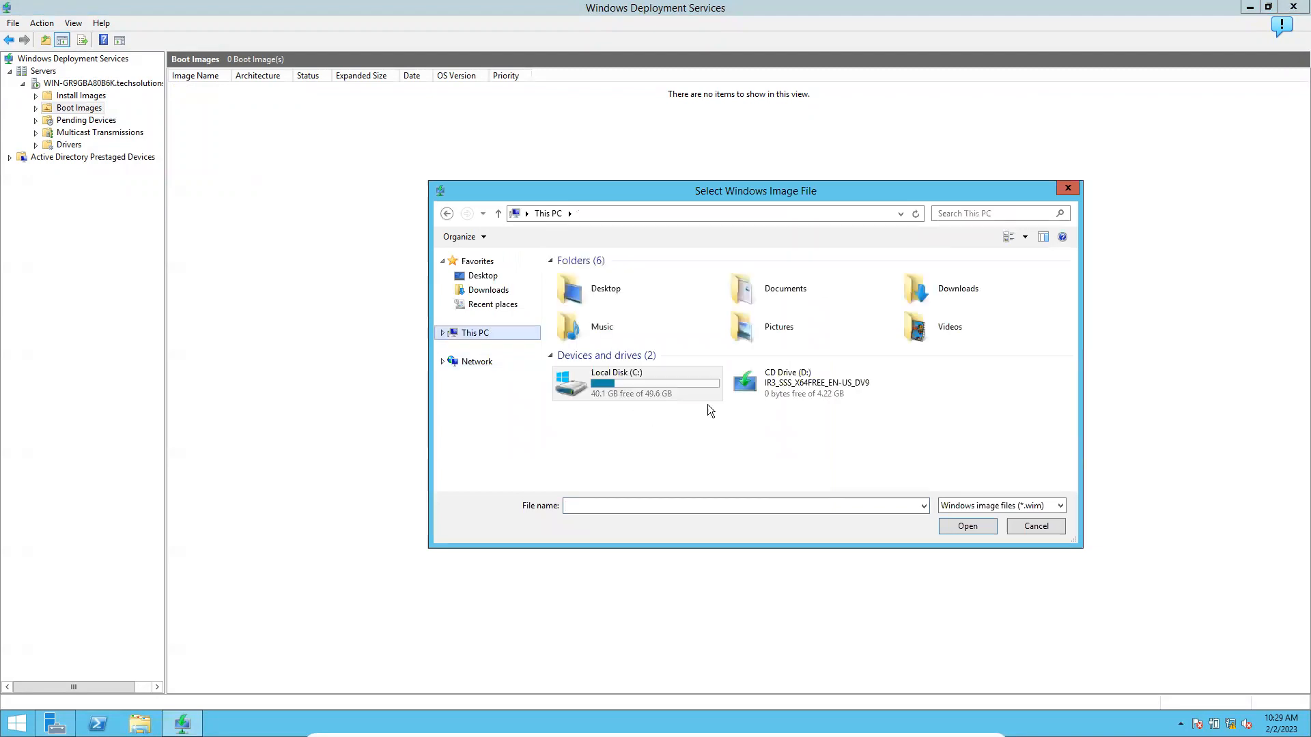
double_click(794, 391)
double_click(593, 305)
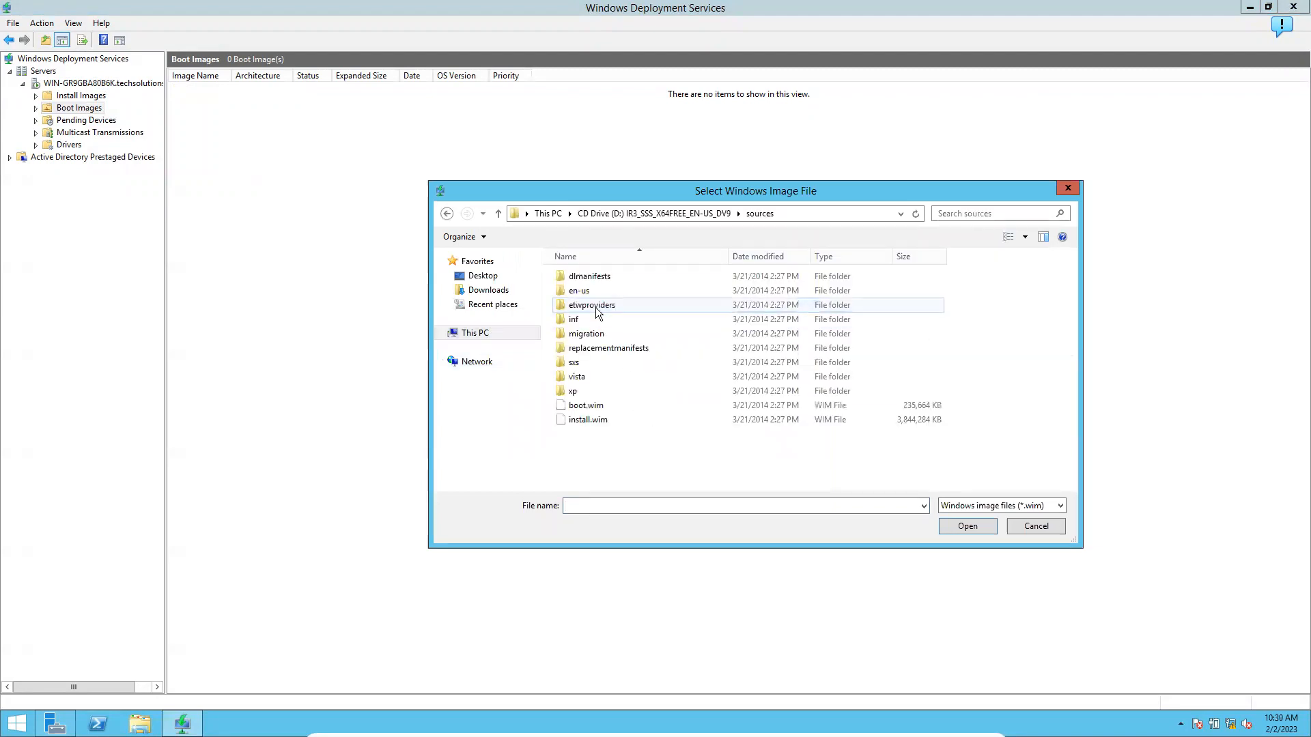
double_click(585, 406)
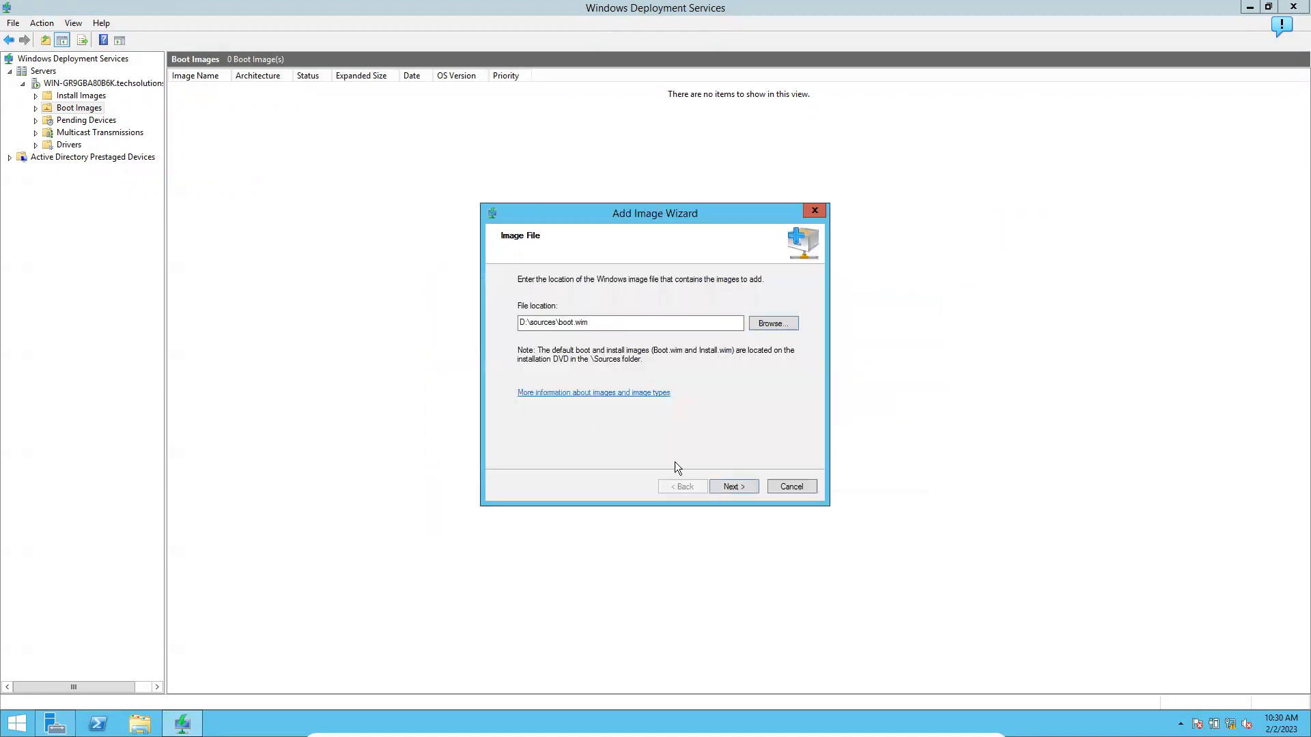
Accept the default name and description Microsoft Windows Setup (x64) and finish adding the boot image
click(736, 489)
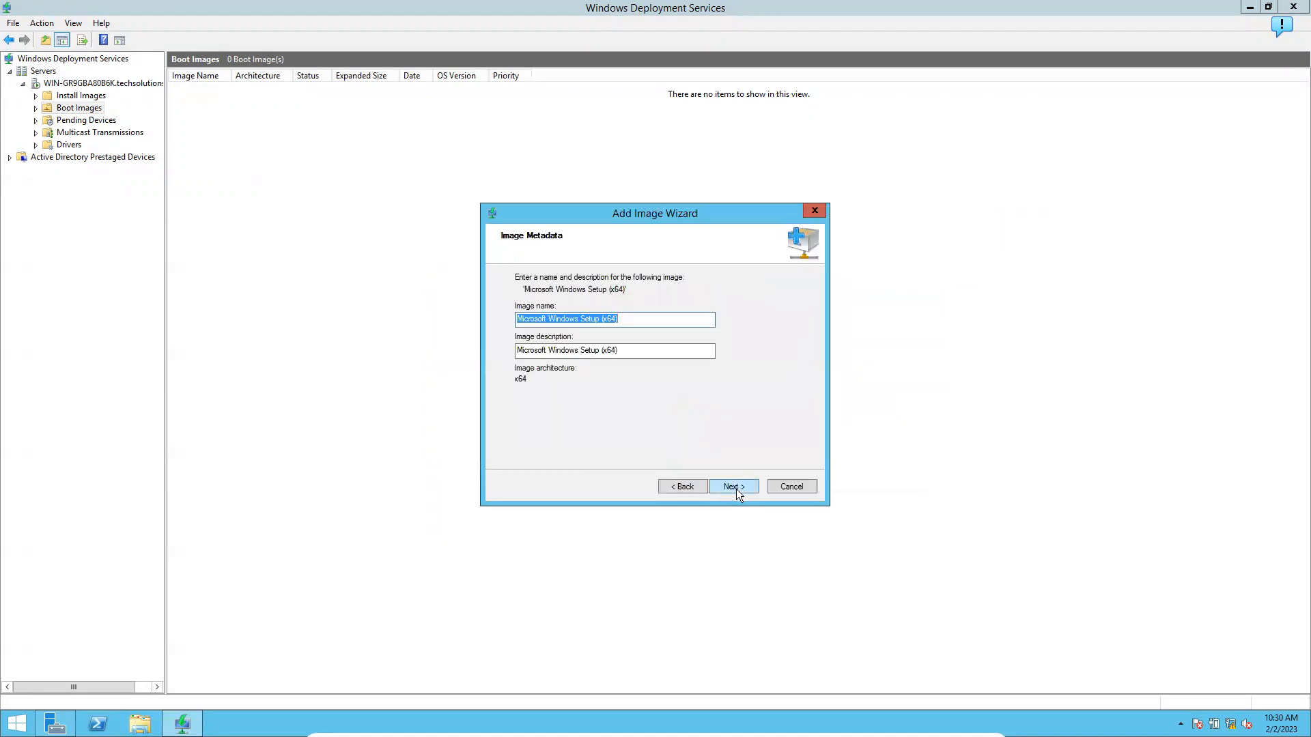
click(733, 486)
click(733, 486)
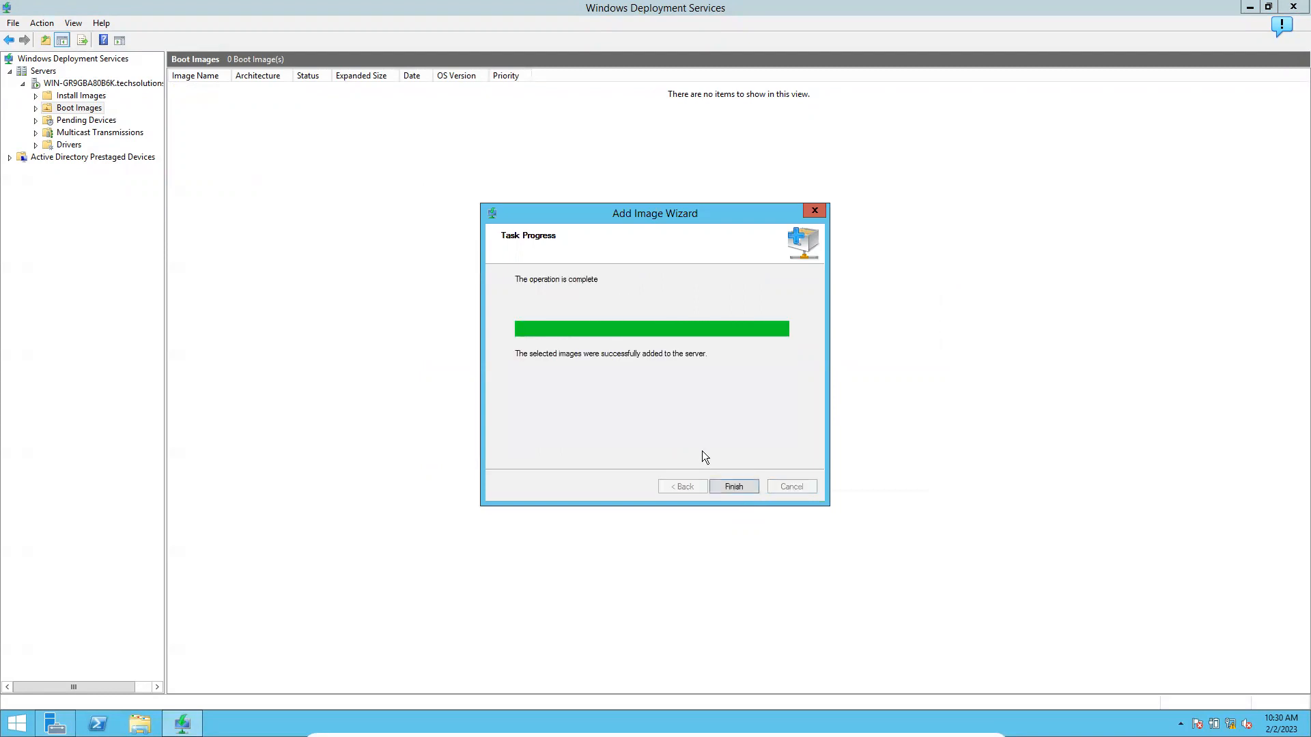
click(734, 486)
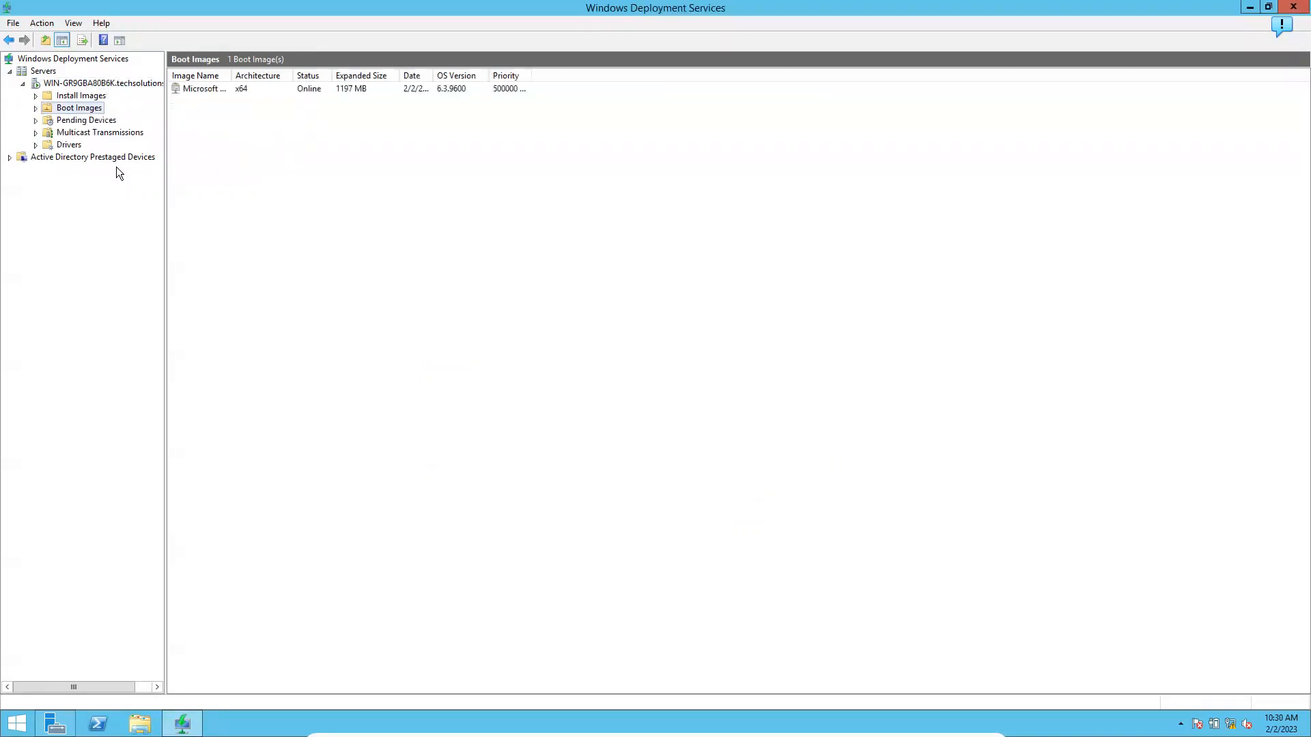
Start adding an install image to the deployment server in a new image group ImageGroup1, using D:\sources\install.wim as its file
click(84, 100)
right_click(84, 100)
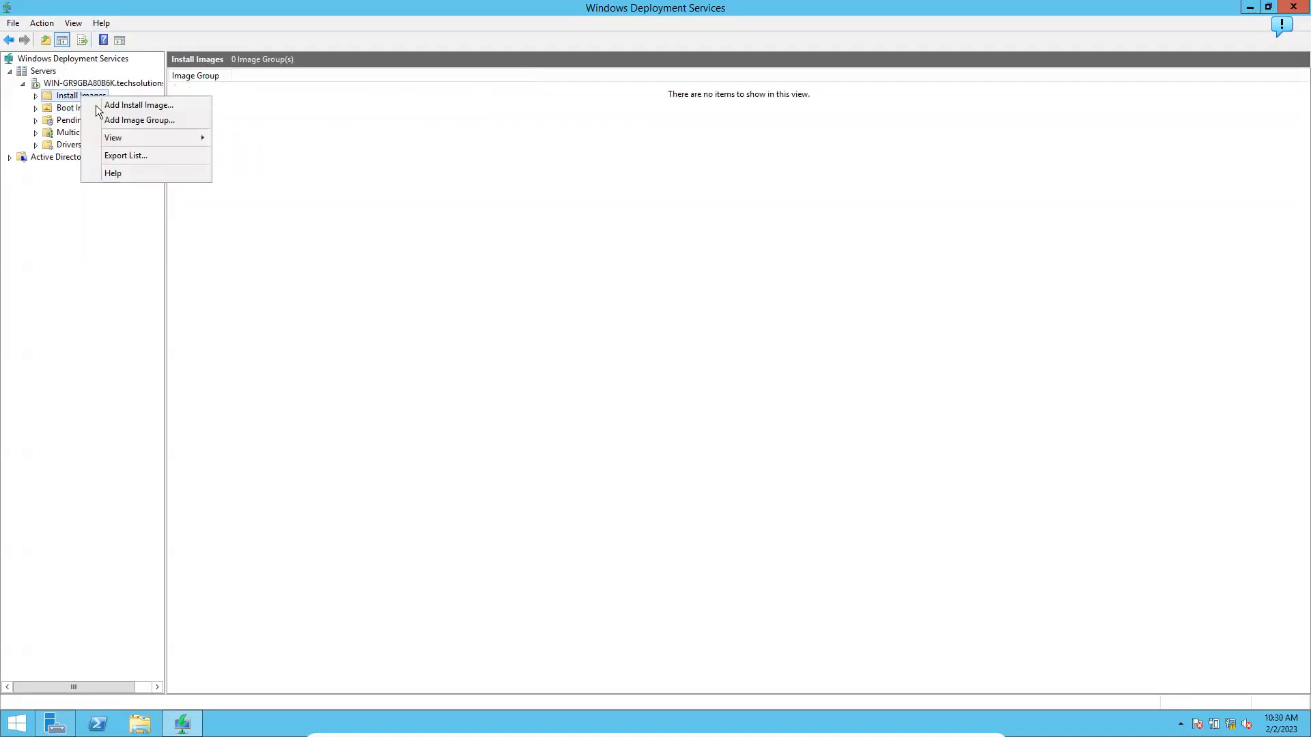
click(95, 105)
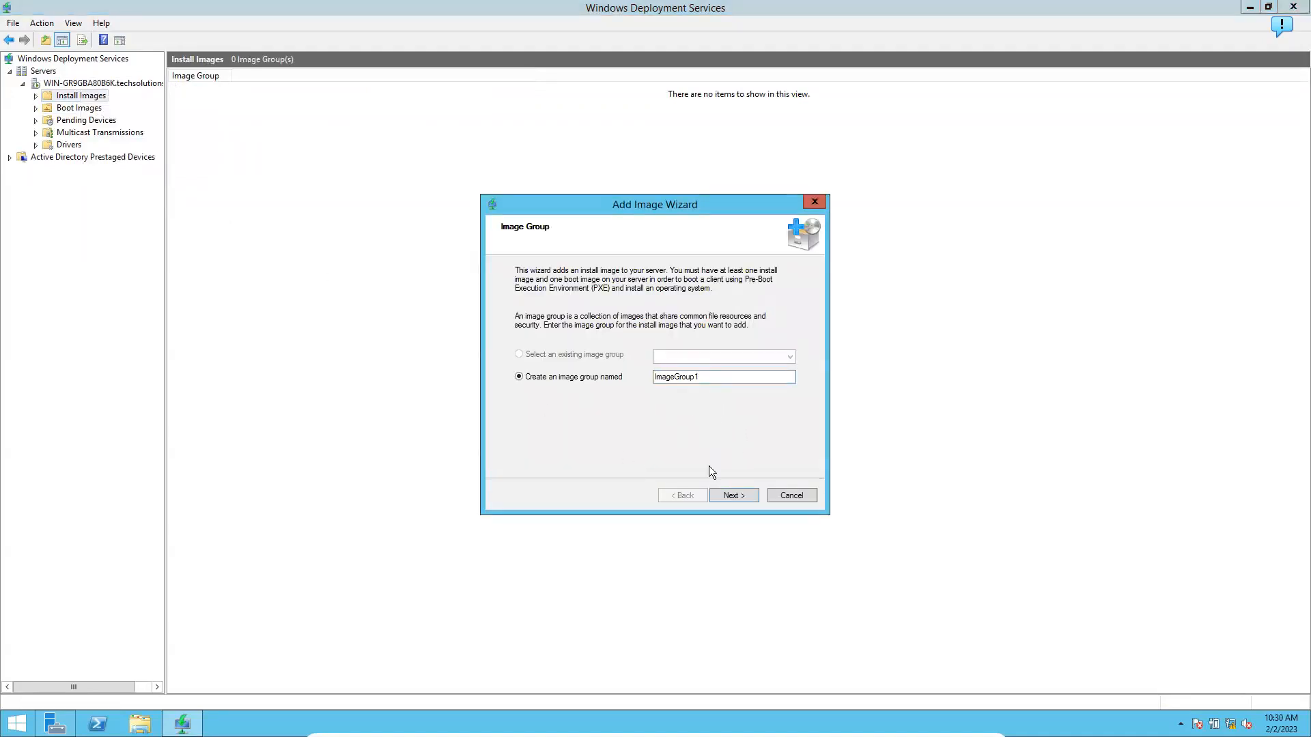
click(729, 497)
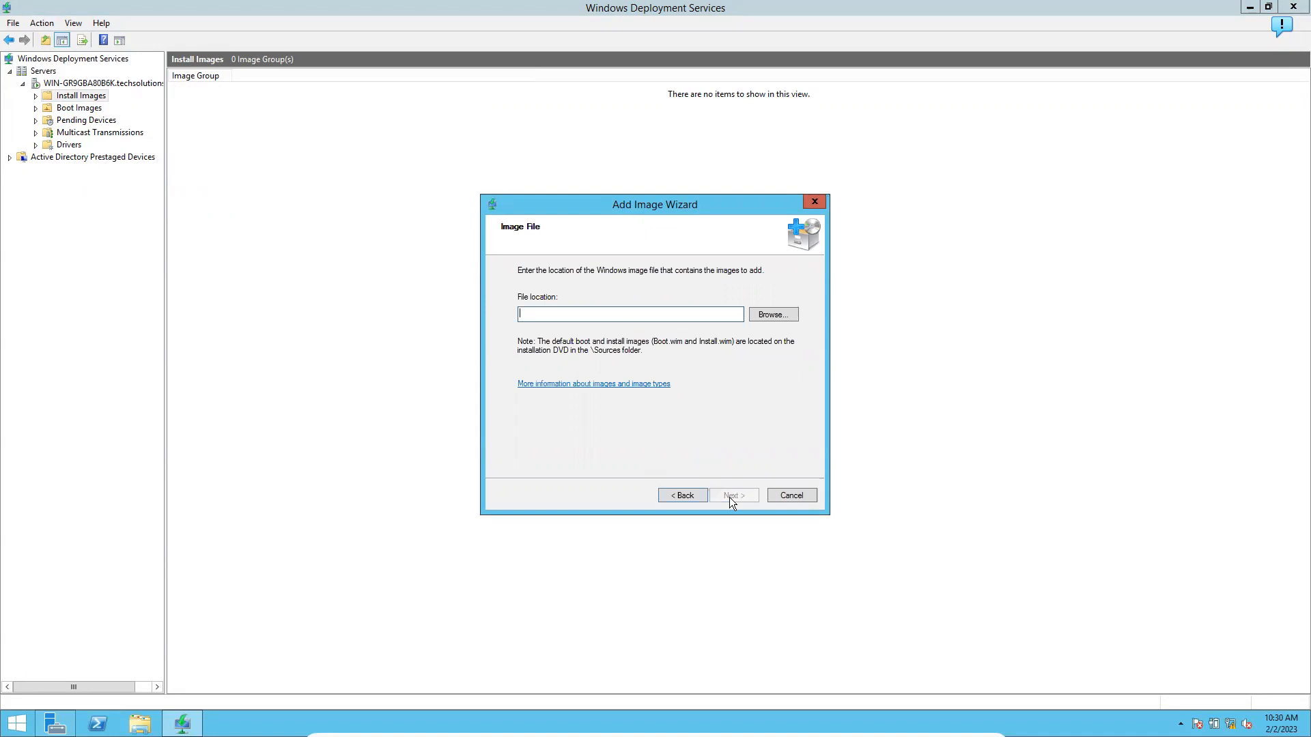
click(776, 314)
double_click(584, 425)
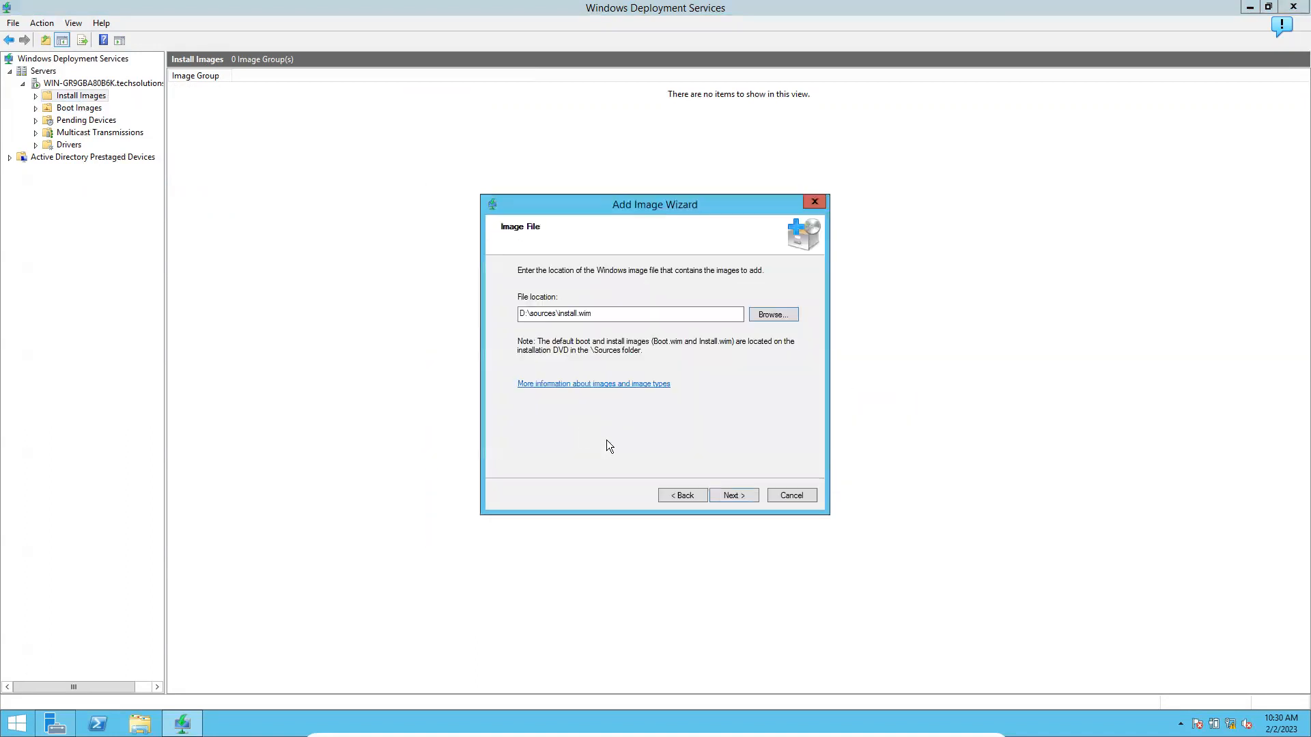
Keep only Windows Server 2012 R2 SERVERDATACENTER selected with its default name and description, and finish adding the install image
click(726, 496)
drag(588, 311, 727, 322)
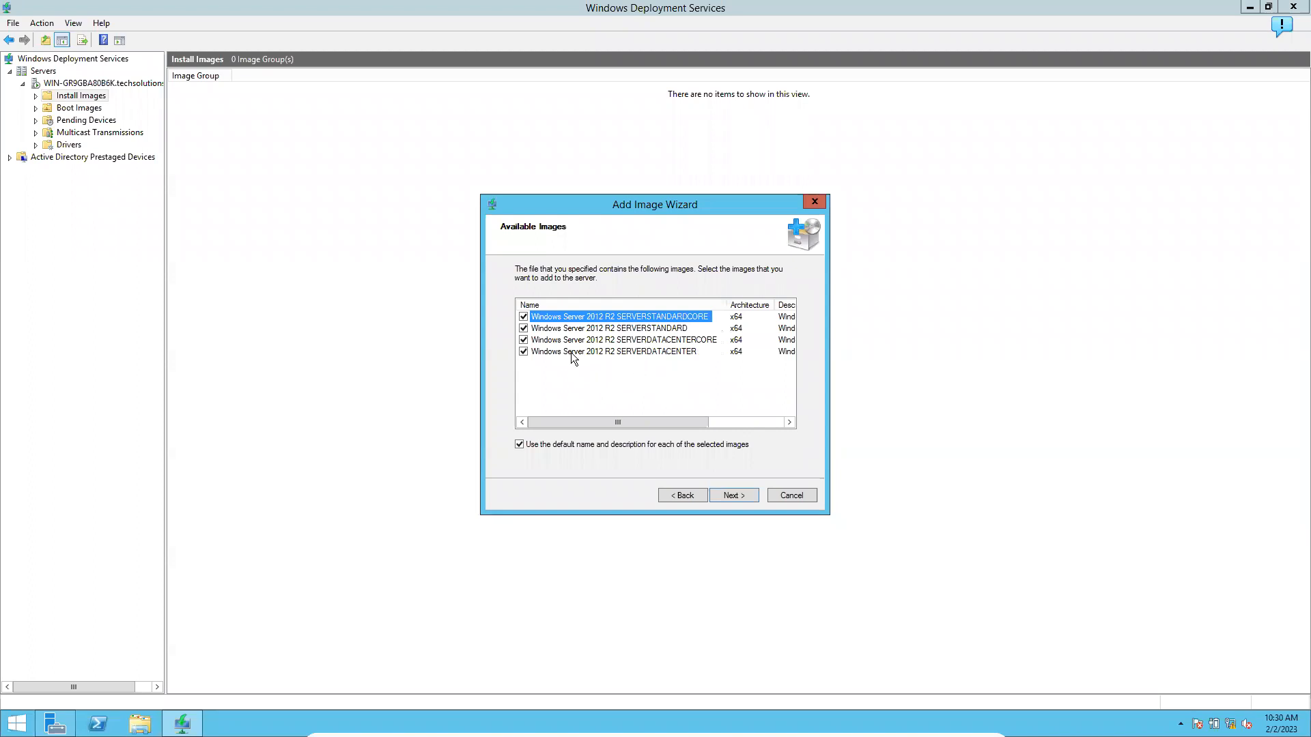
click(524, 317)
click(524, 328)
click(524, 340)
click(723, 496)
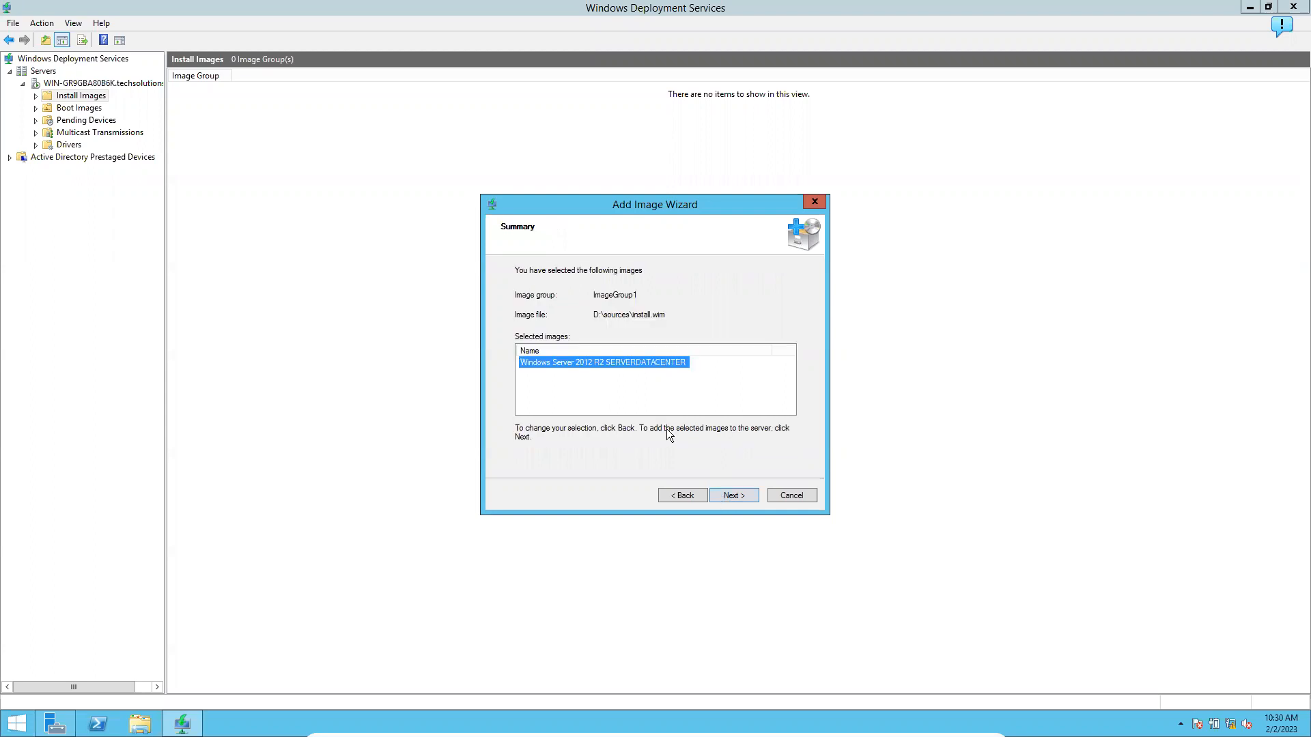
click(733, 495)
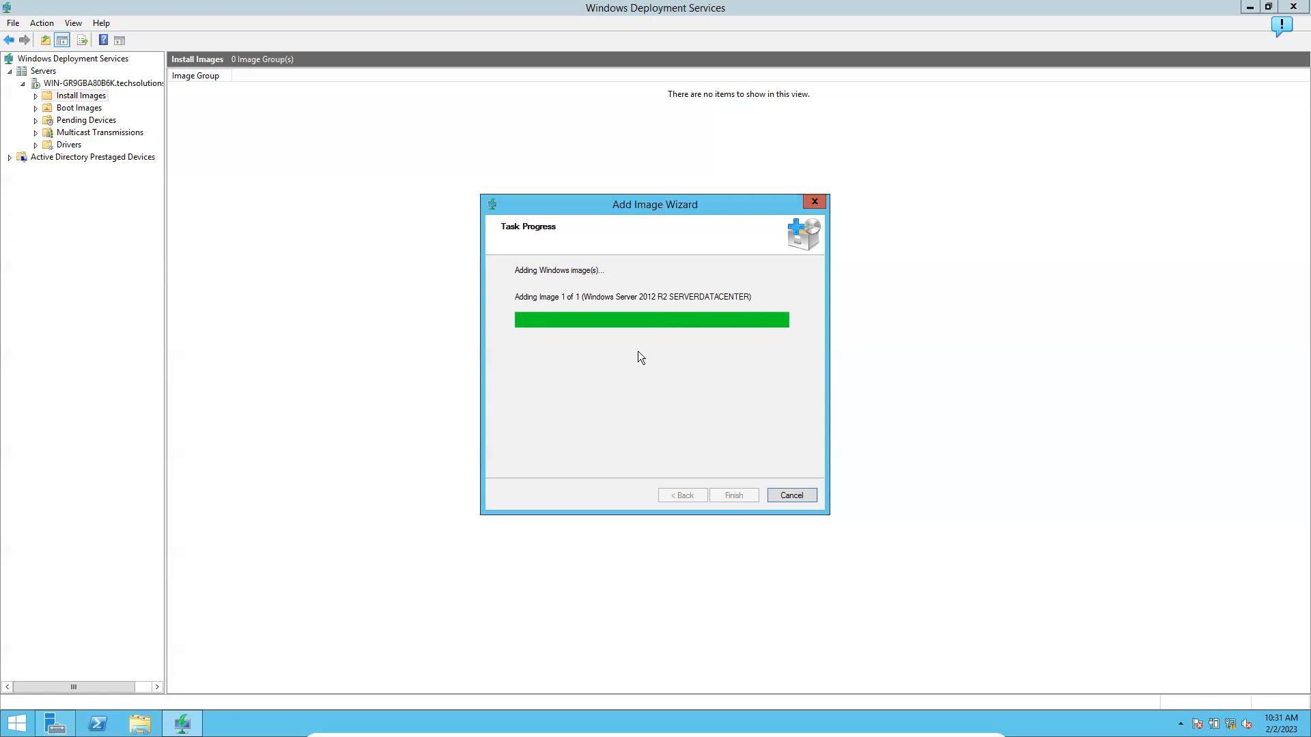
click(737, 496)
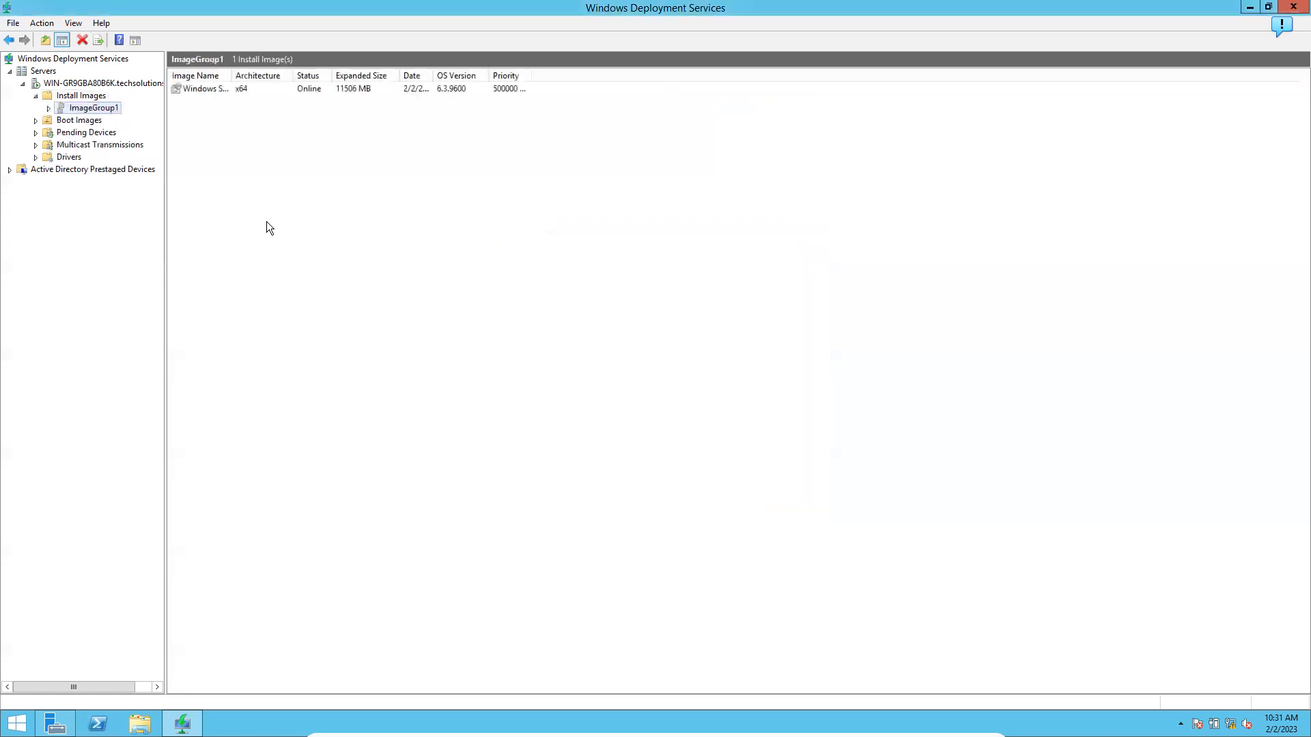
Inspect the entry in Boot Images and widen the Image Name column to read the image's full name
click(82, 124)
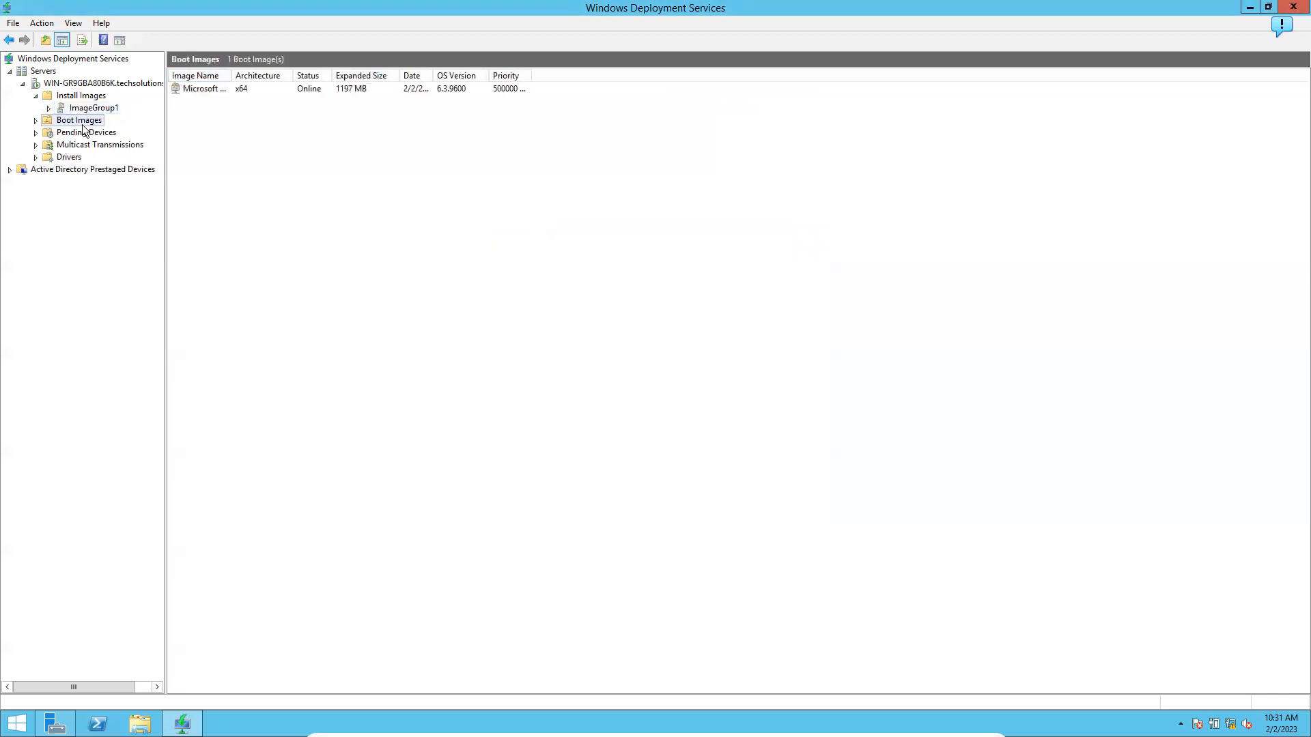
click(202, 89)
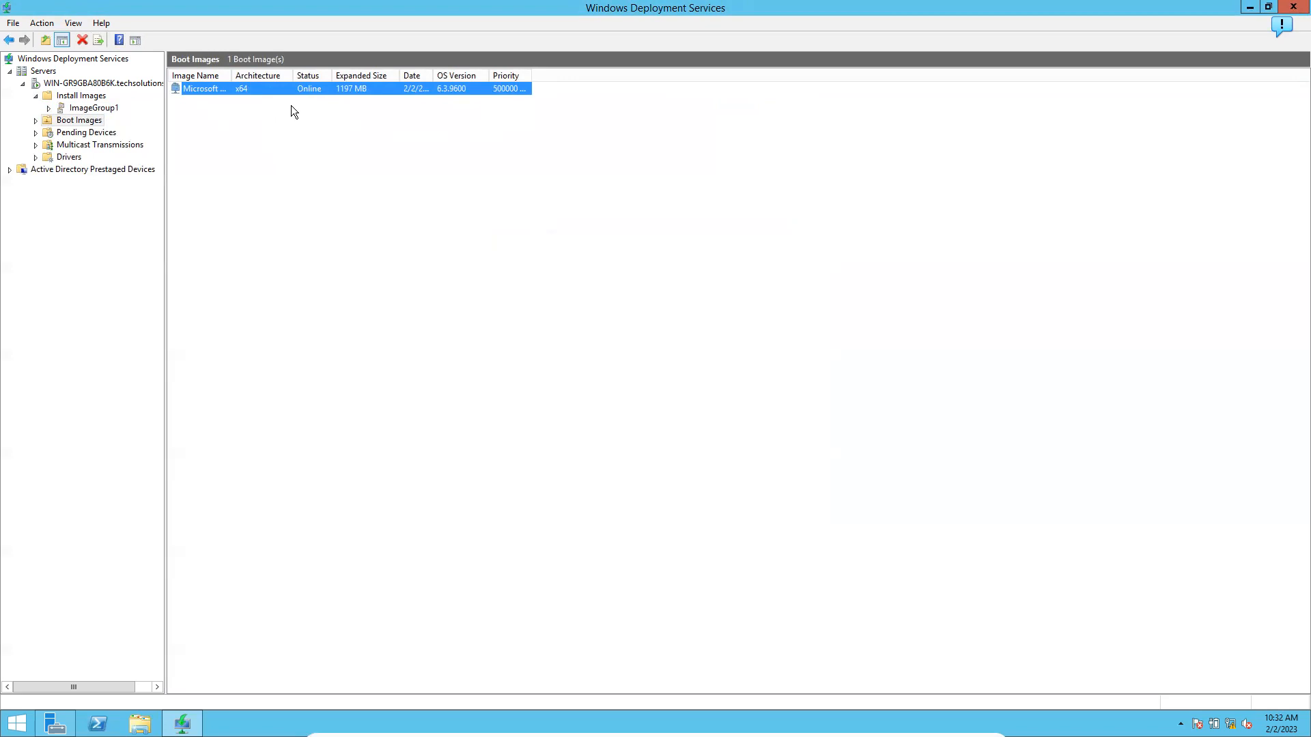
right_click(293, 87)
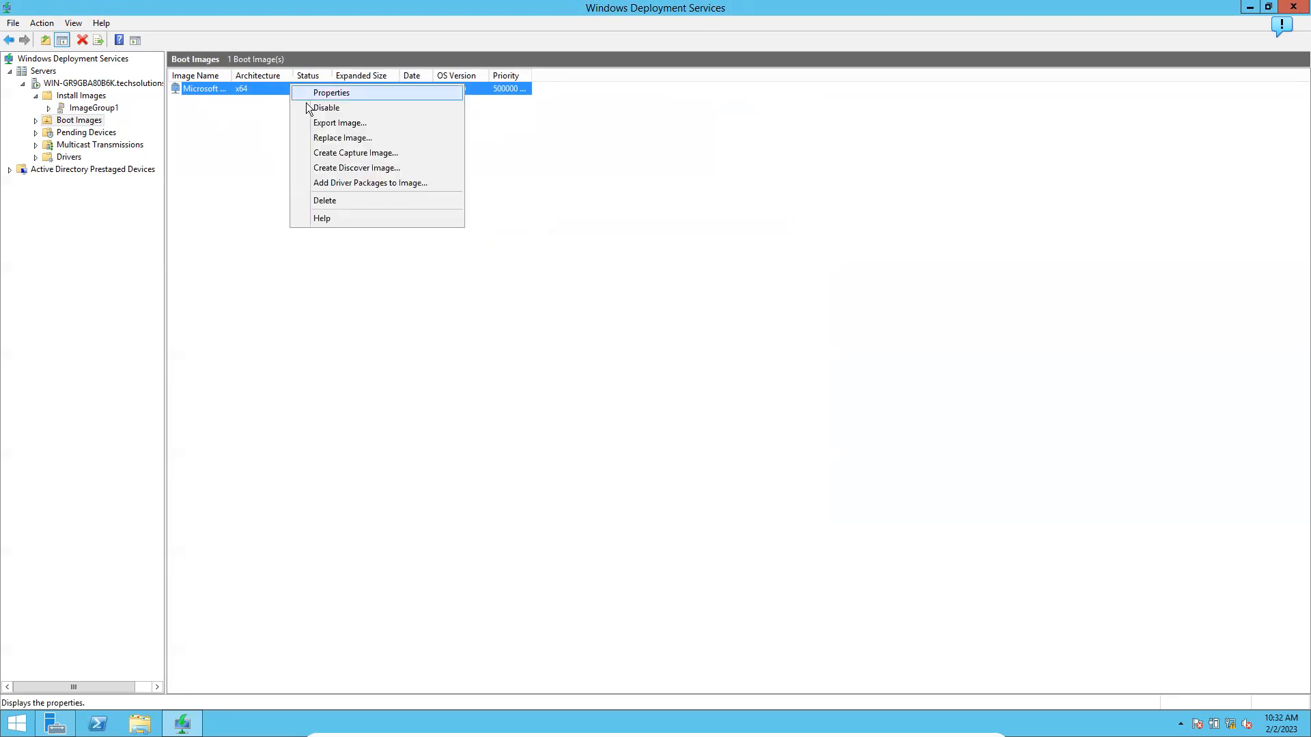
click(265, 115)
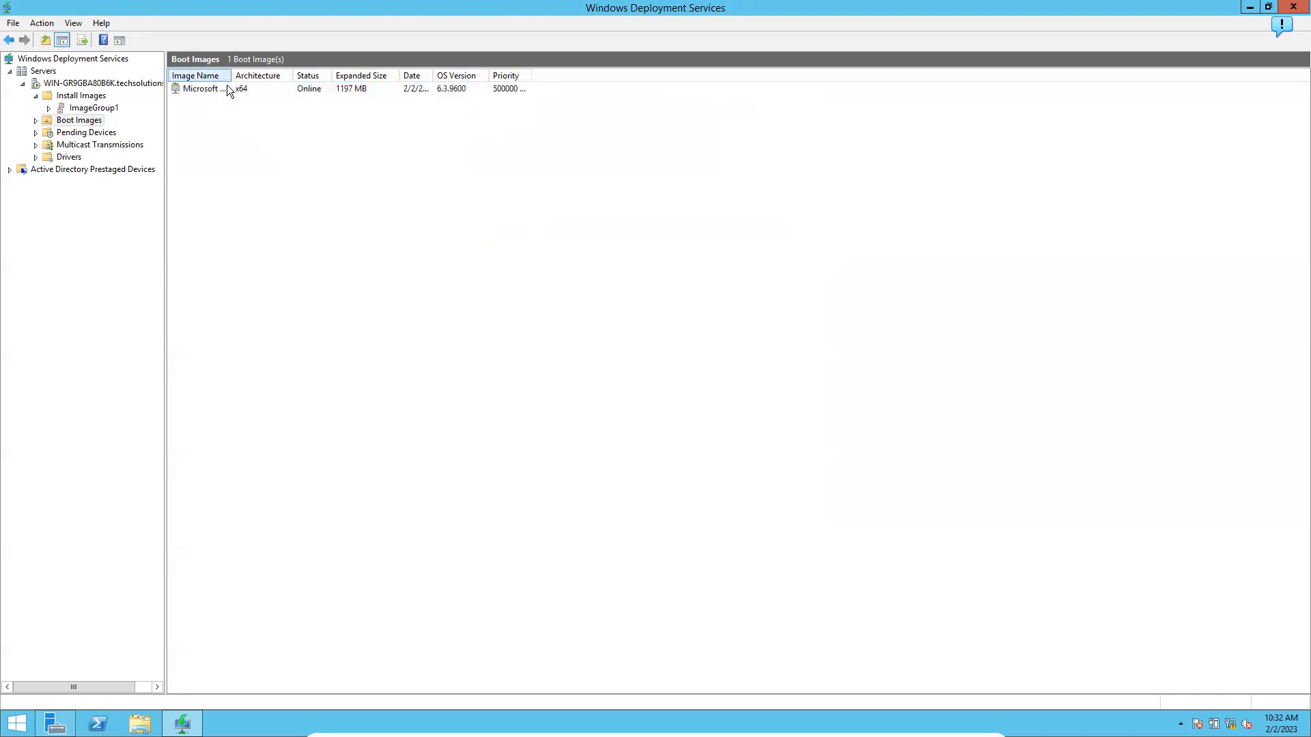
drag(232, 79, 300, 86)
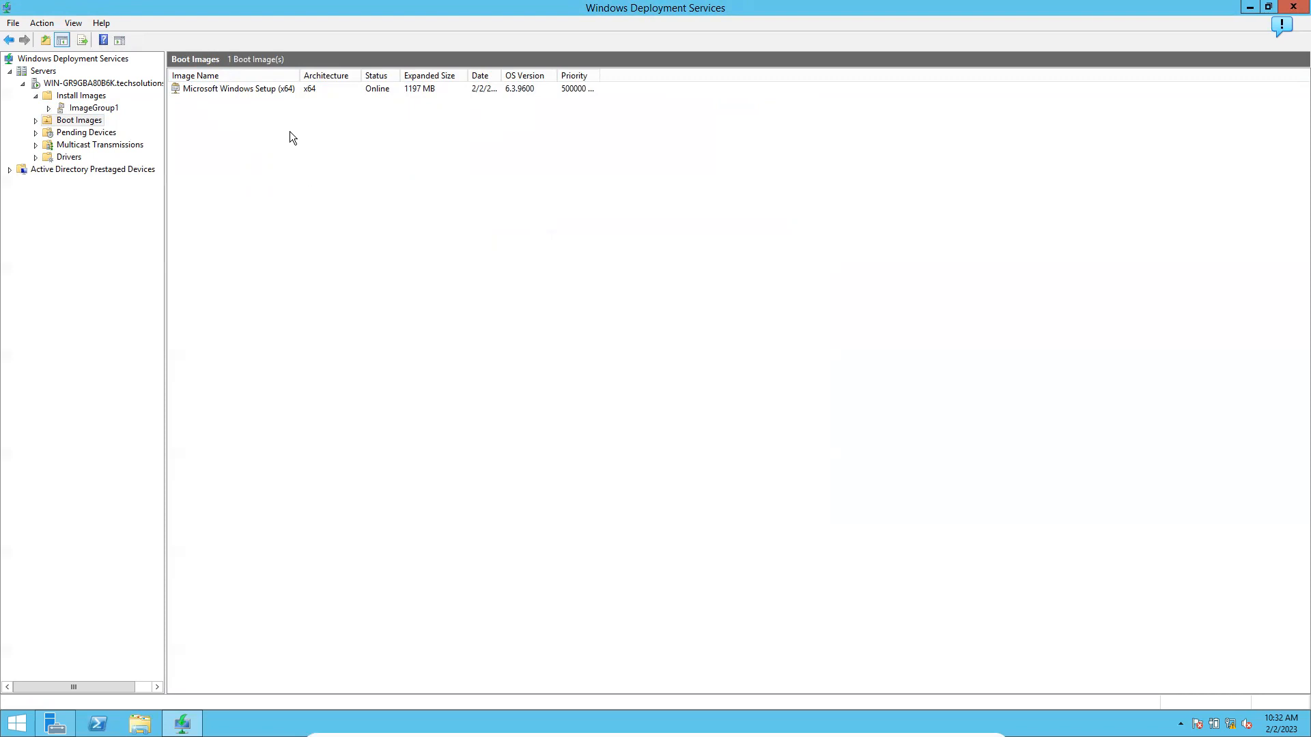
click(273, 90)
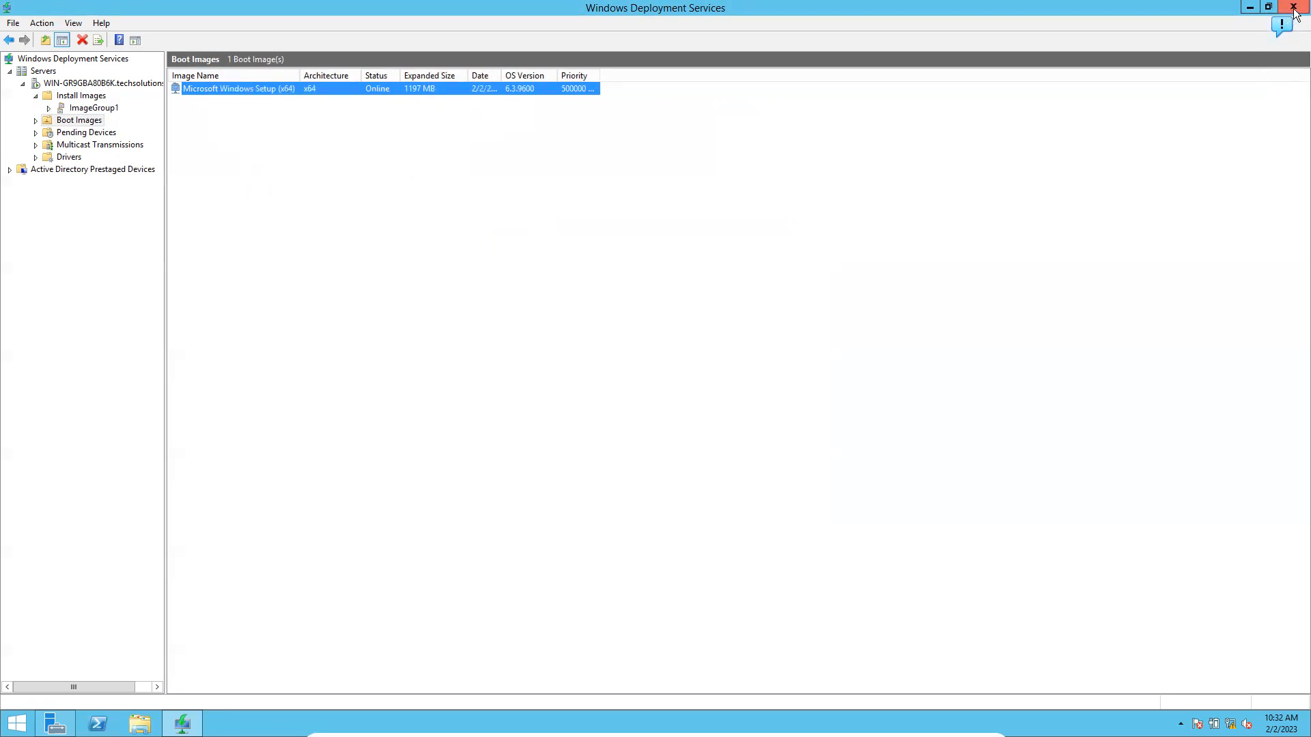
Minimize the deployment console, then leave the virtual machine's full-screen mode and switch to Oracle VM VirtualBox Manager
click(1249, 8)
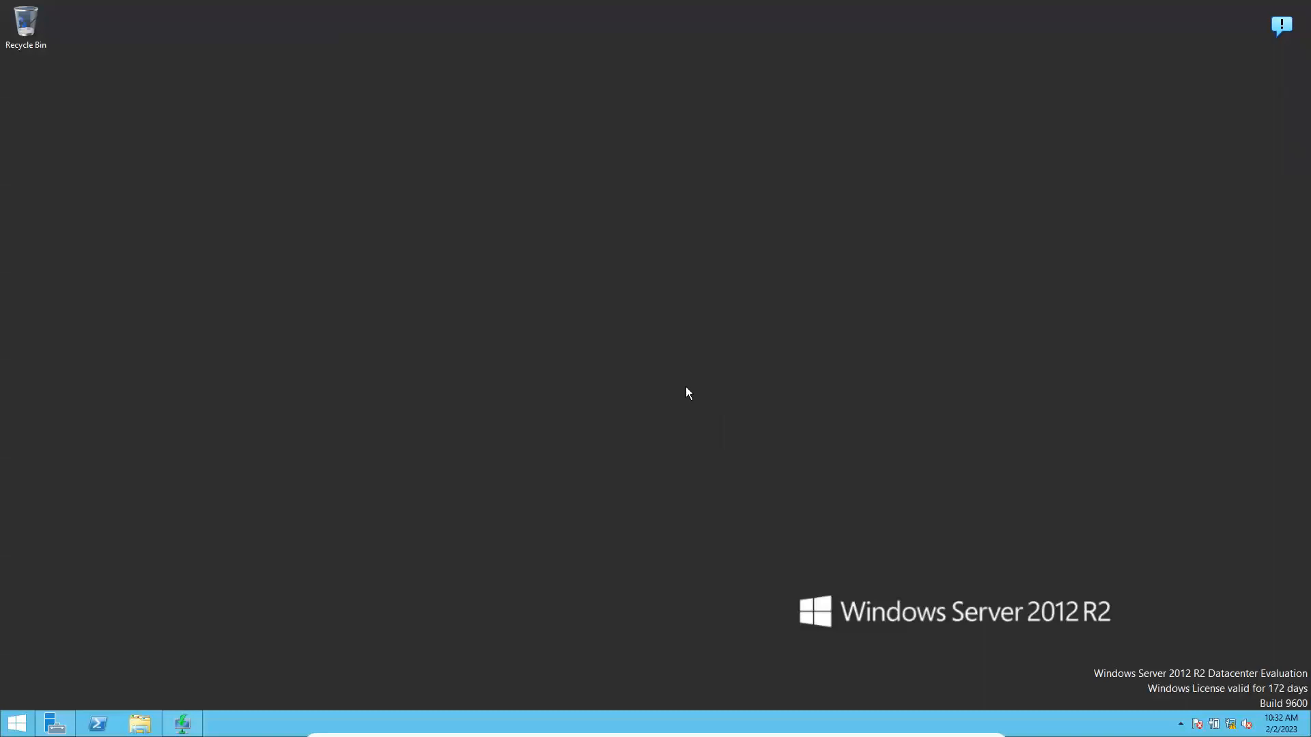
mouse_move(558, 724)
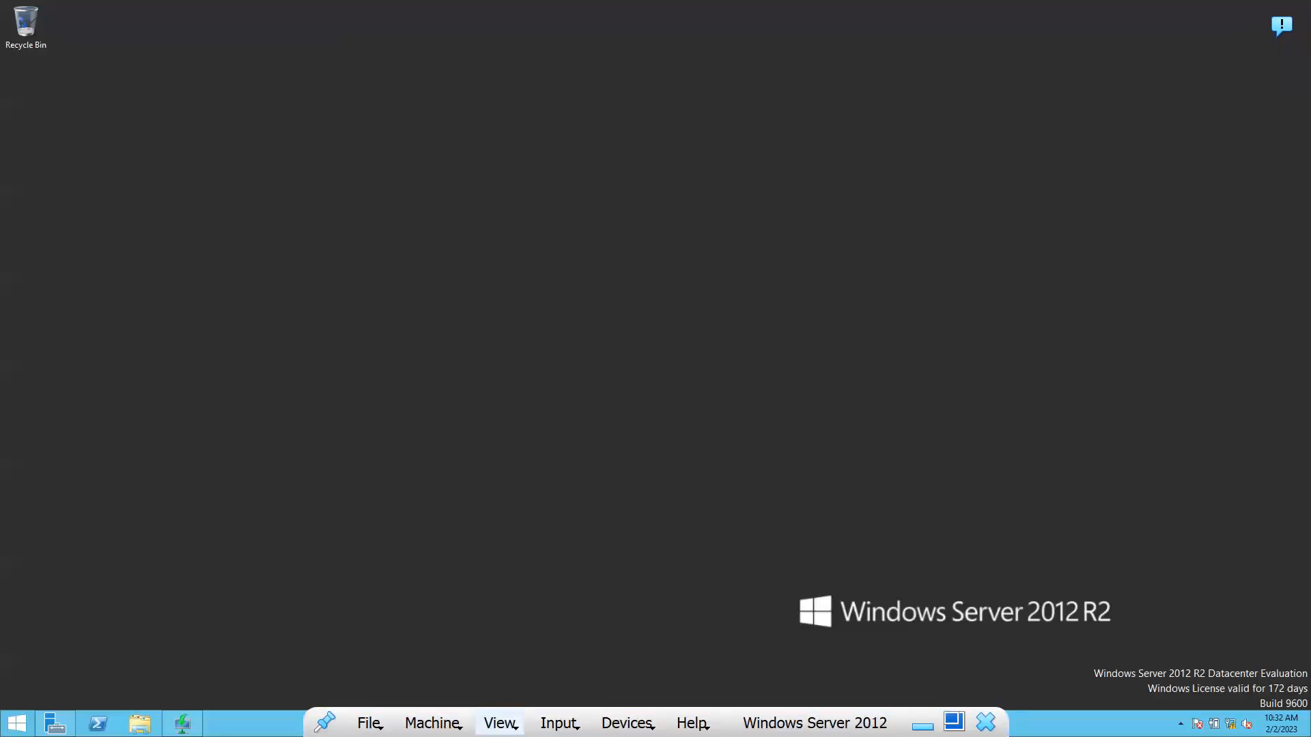
click(500, 723)
click(539, 499)
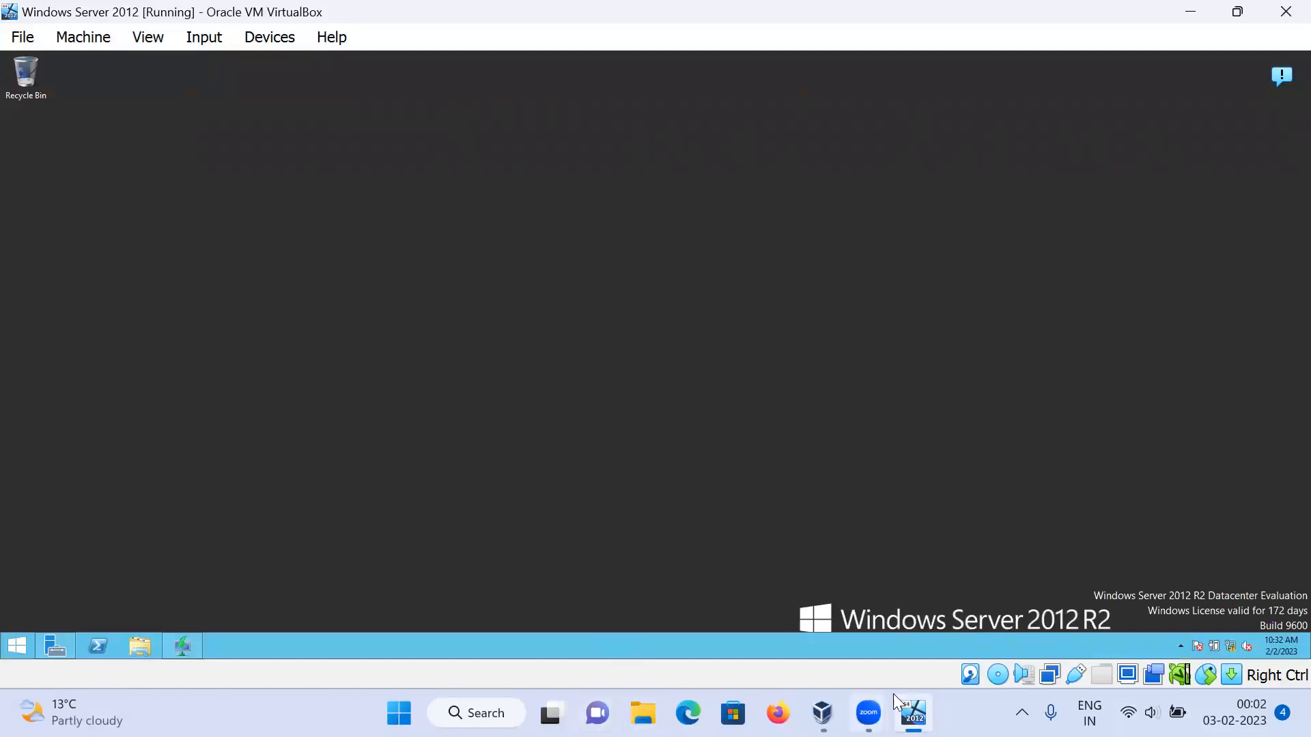
click(822, 712)
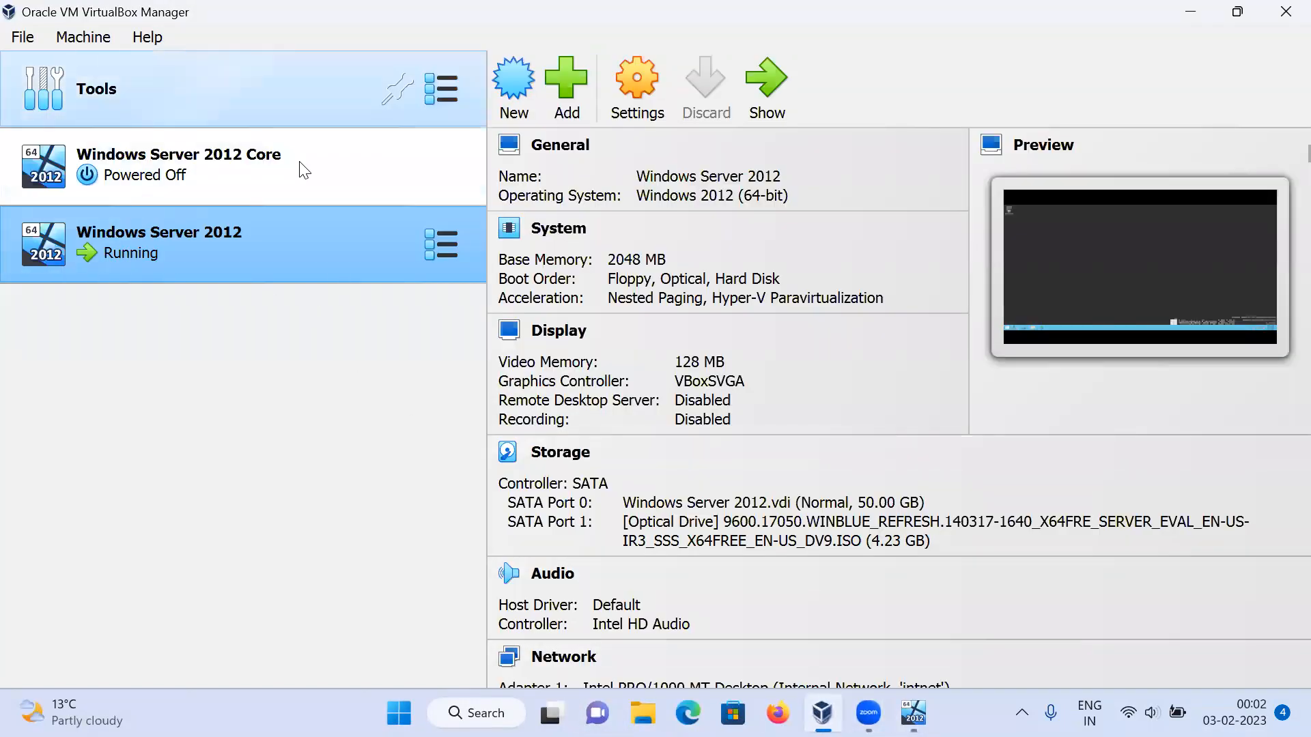
Create a virtual machine named Windows server 2012 test wds with the default 2048 MB memory, 1 CPU and 50 GB disk
click(513, 85)
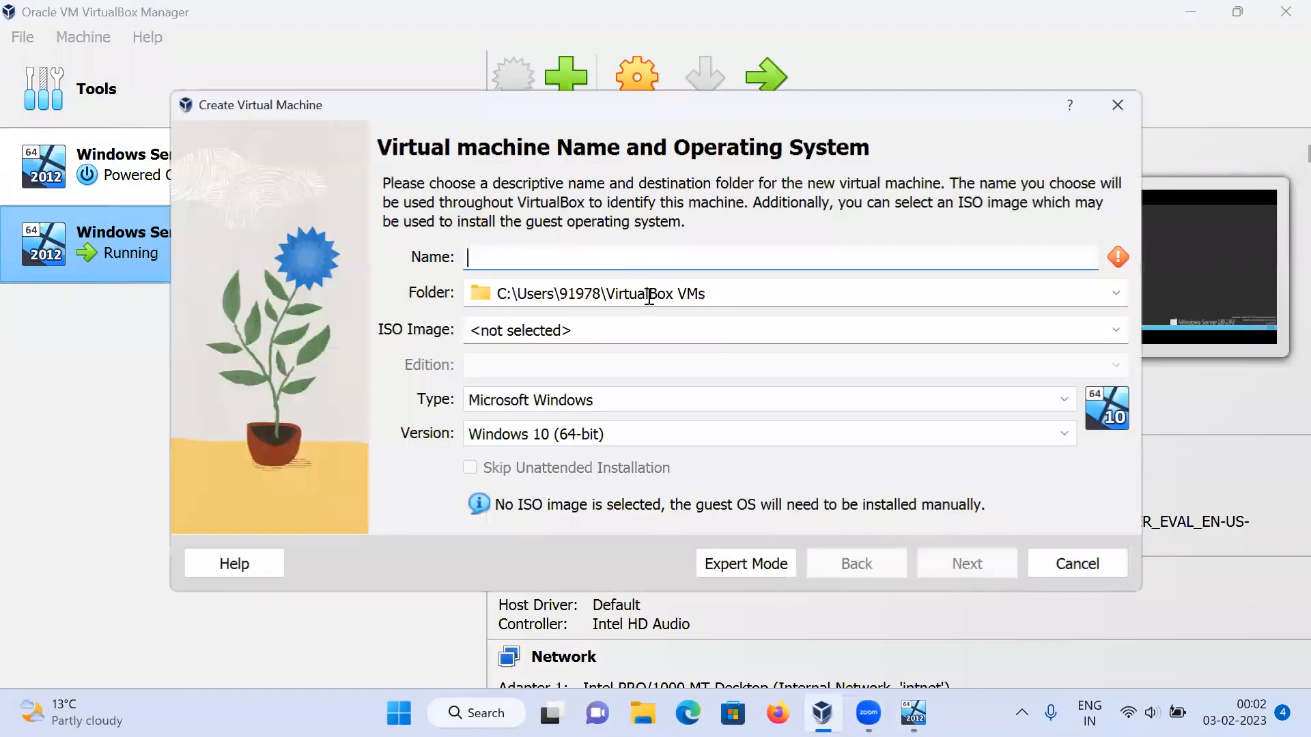
text(Wind)
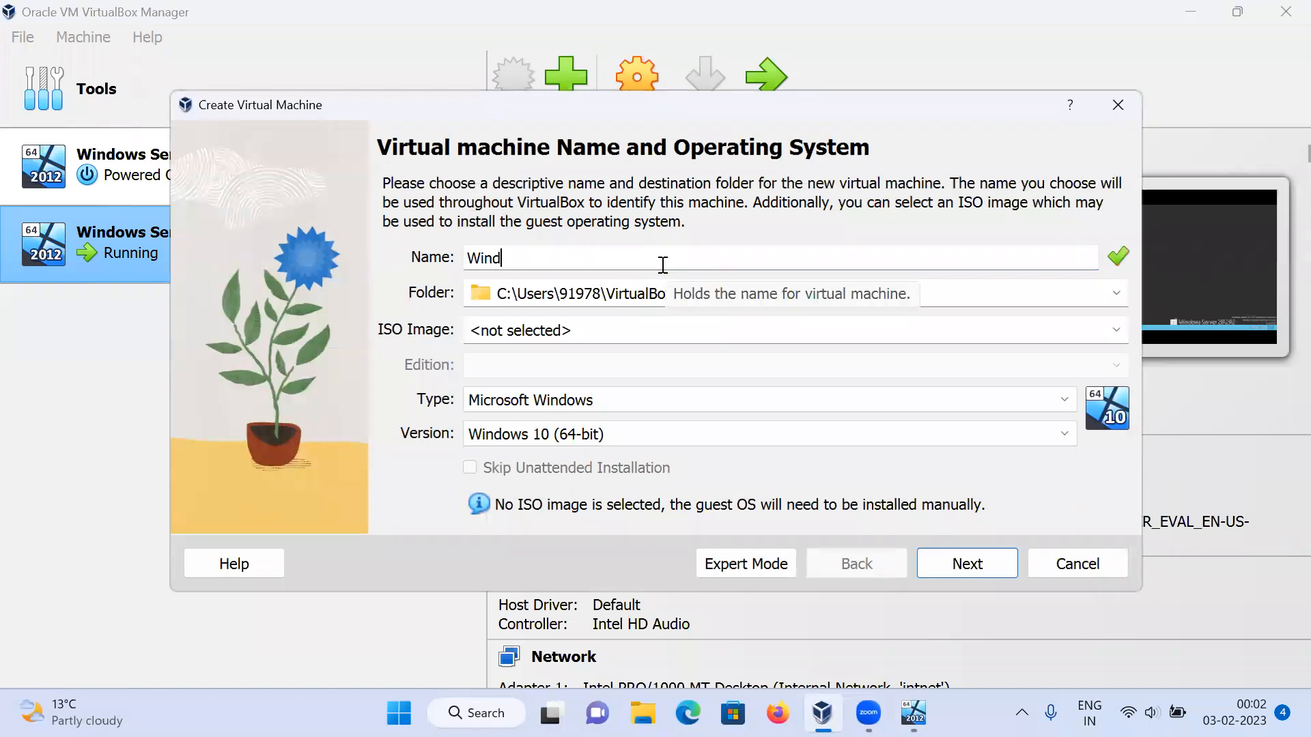
text(ows server 2012)
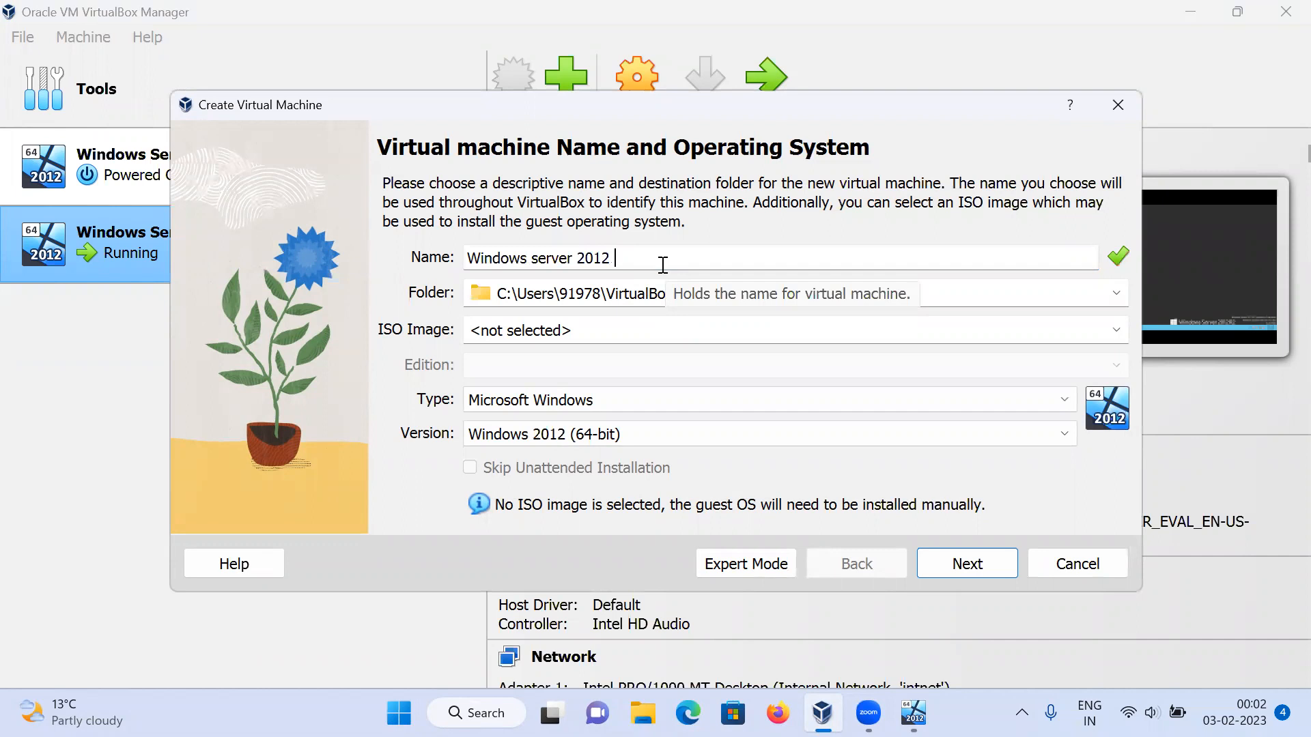
text( test wds)
key(Return)
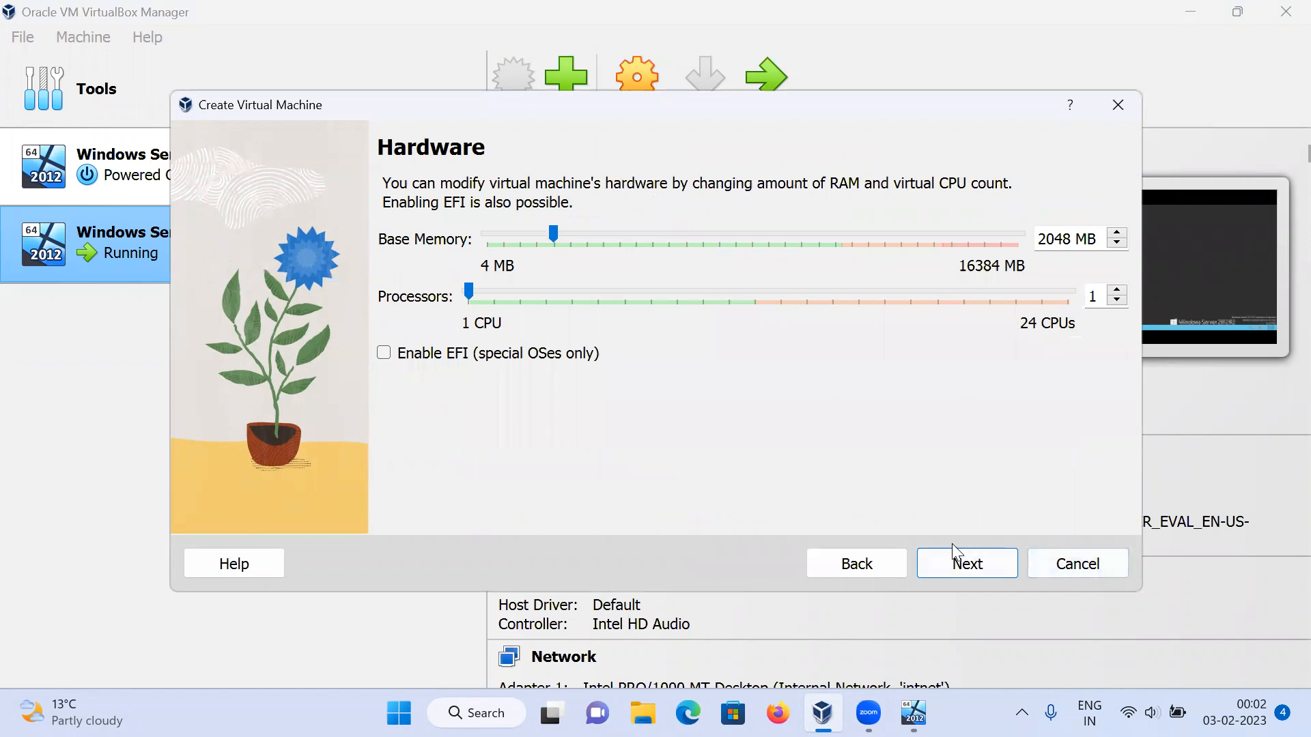
click(959, 571)
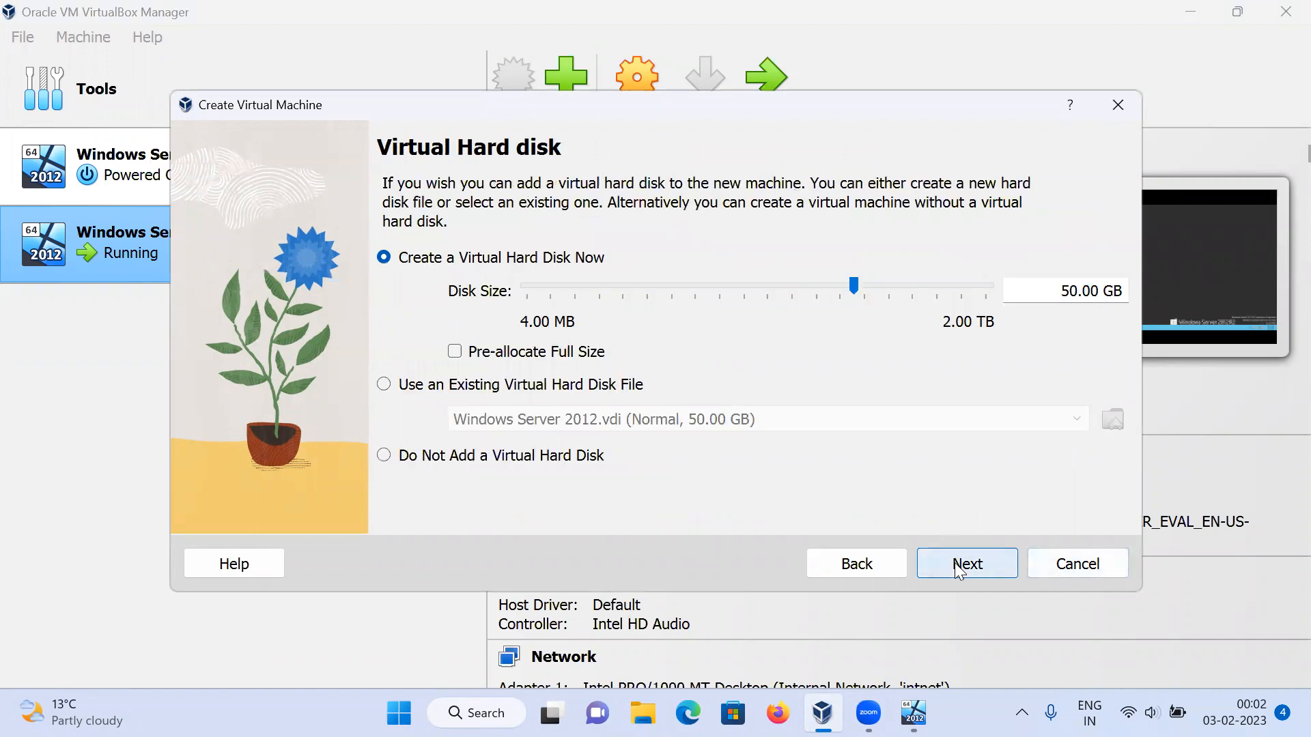
click(956, 567)
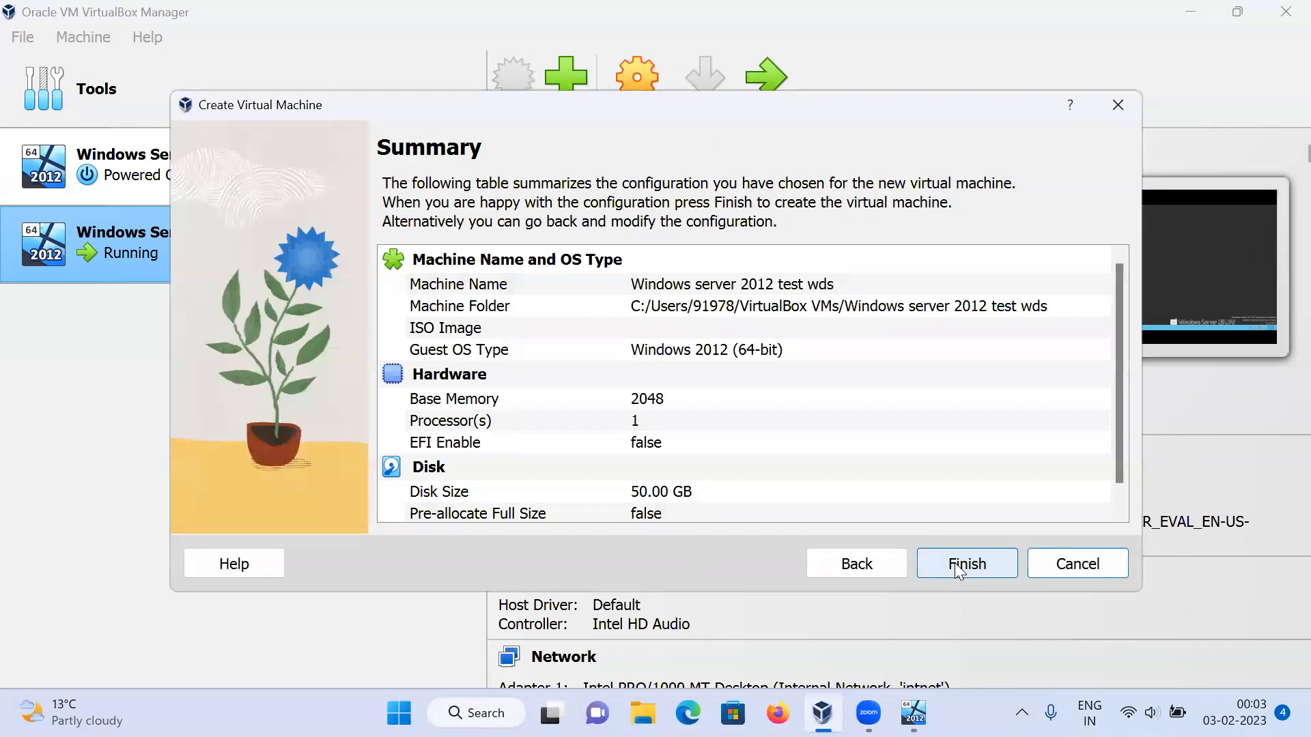
click(955, 567)
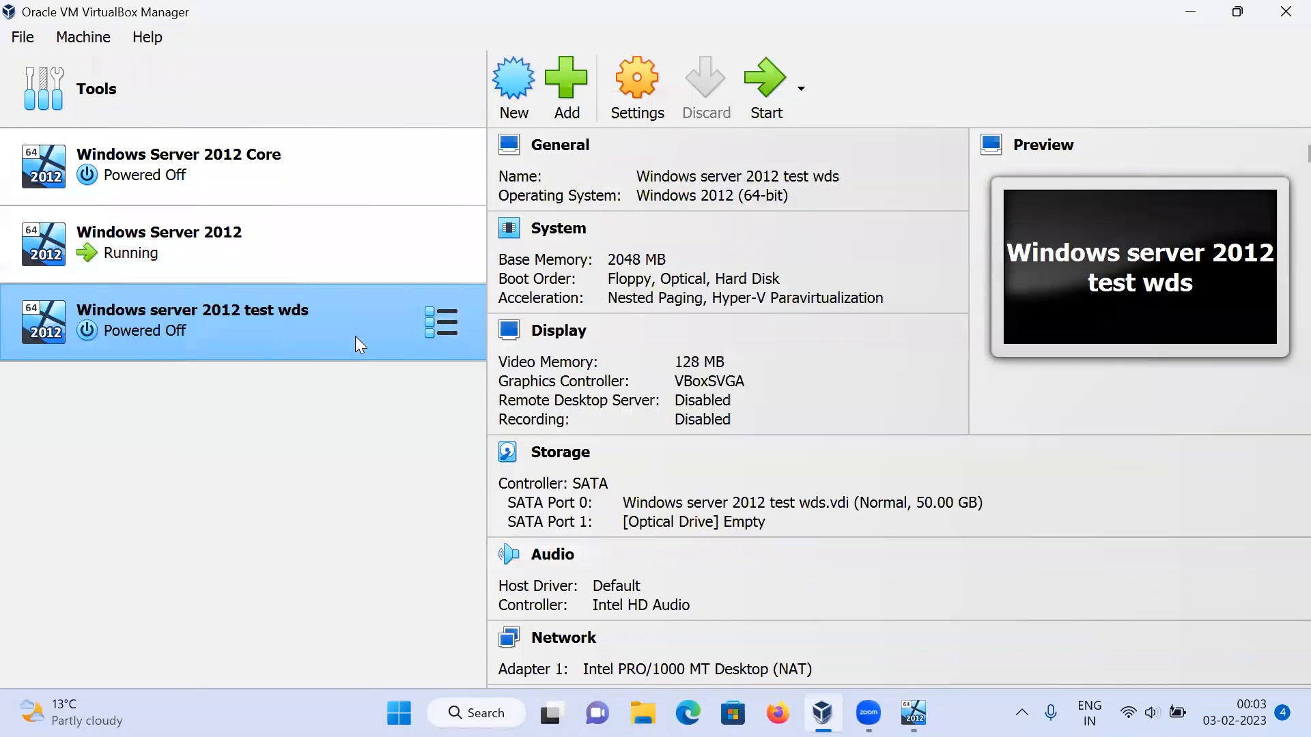
Attach network adapter 1 of the Windows server 2012 test wds machine to Internal Network intnet with promiscuous mode Allow All
right_click(355, 336)
click(410, 22)
click(345, 325)
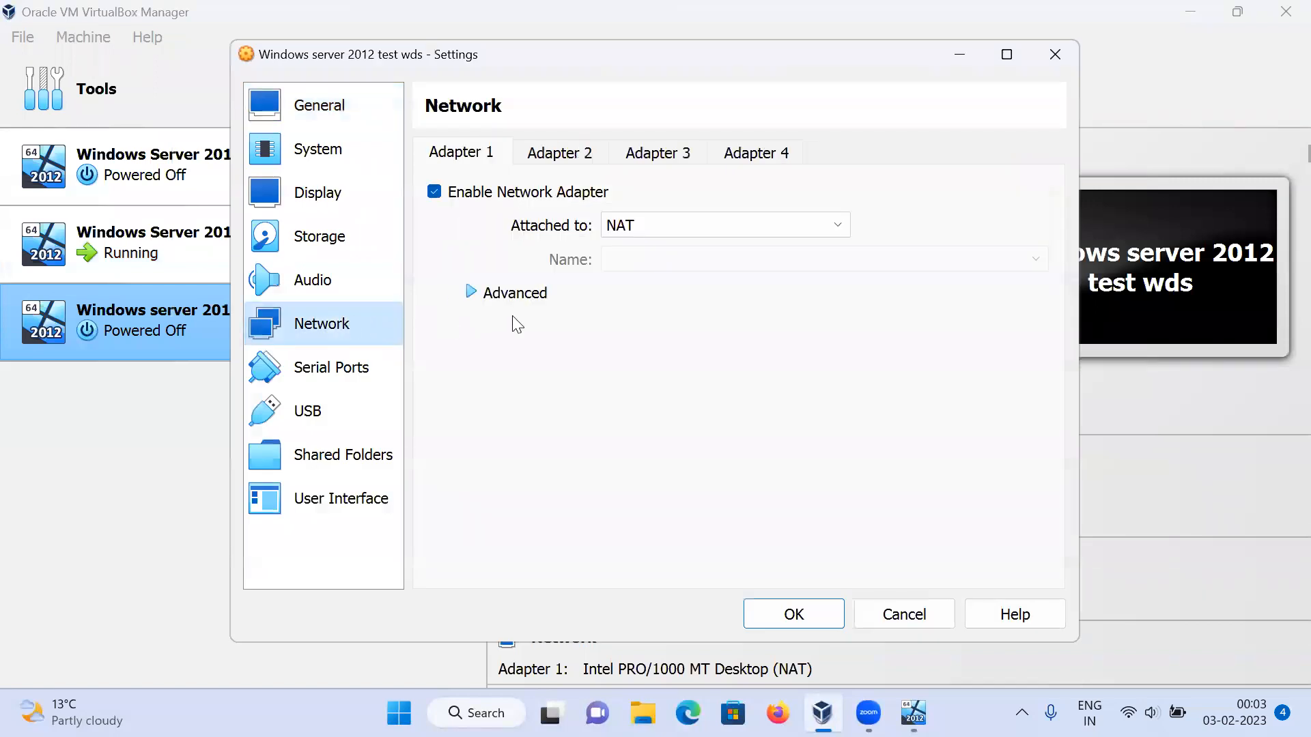
click(628, 225)
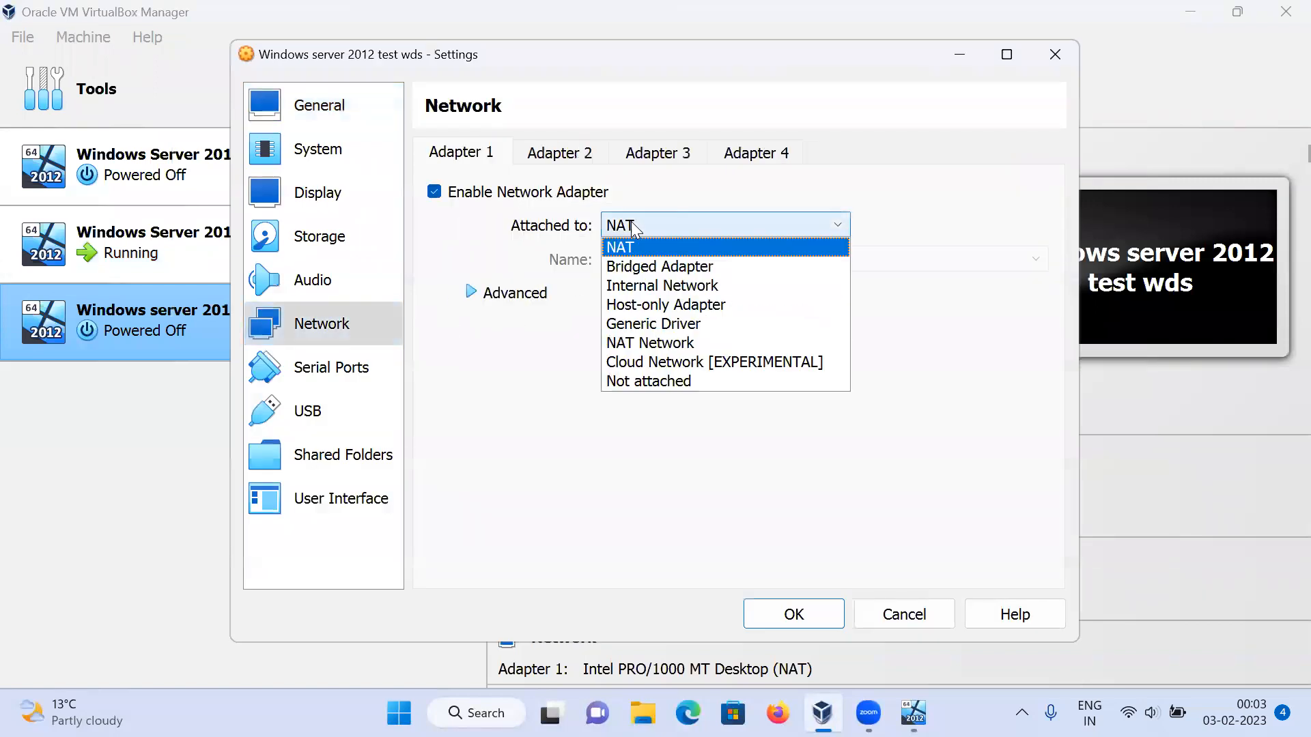
click(642, 287)
click(469, 292)
click(703, 362)
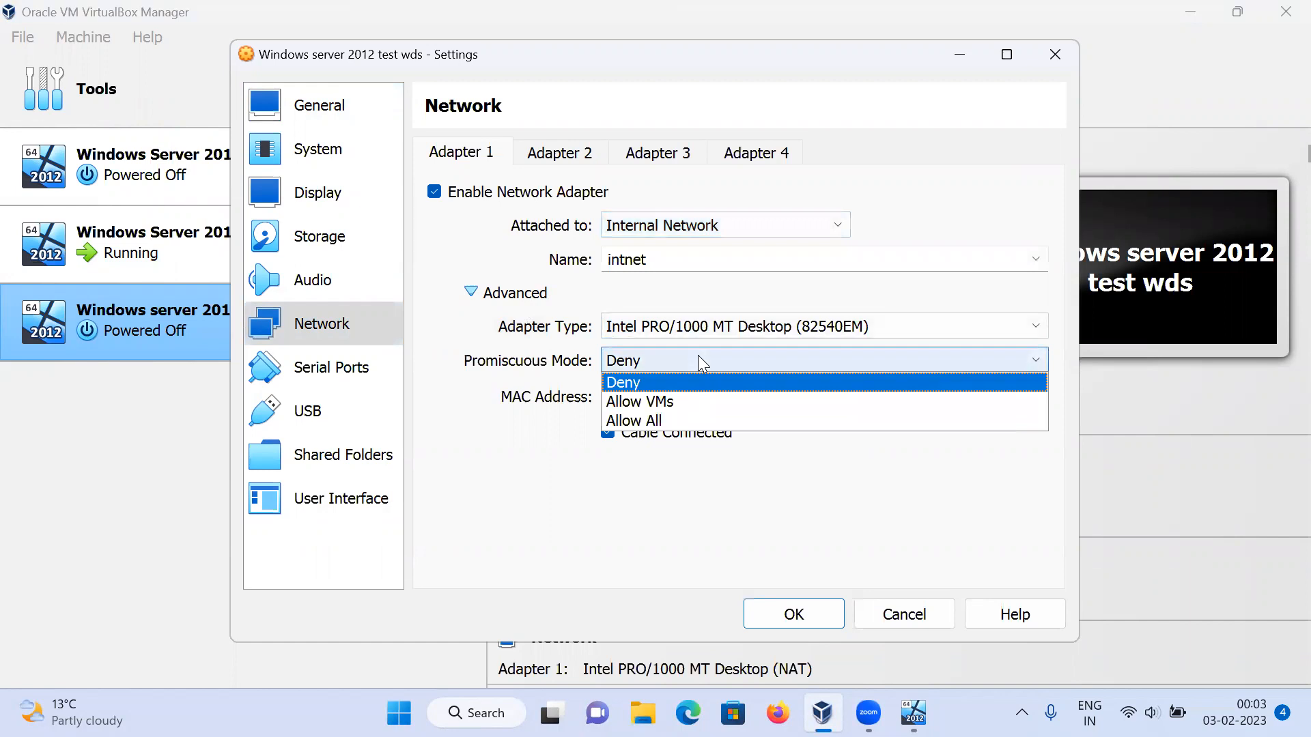
click(706, 419)
click(800, 615)
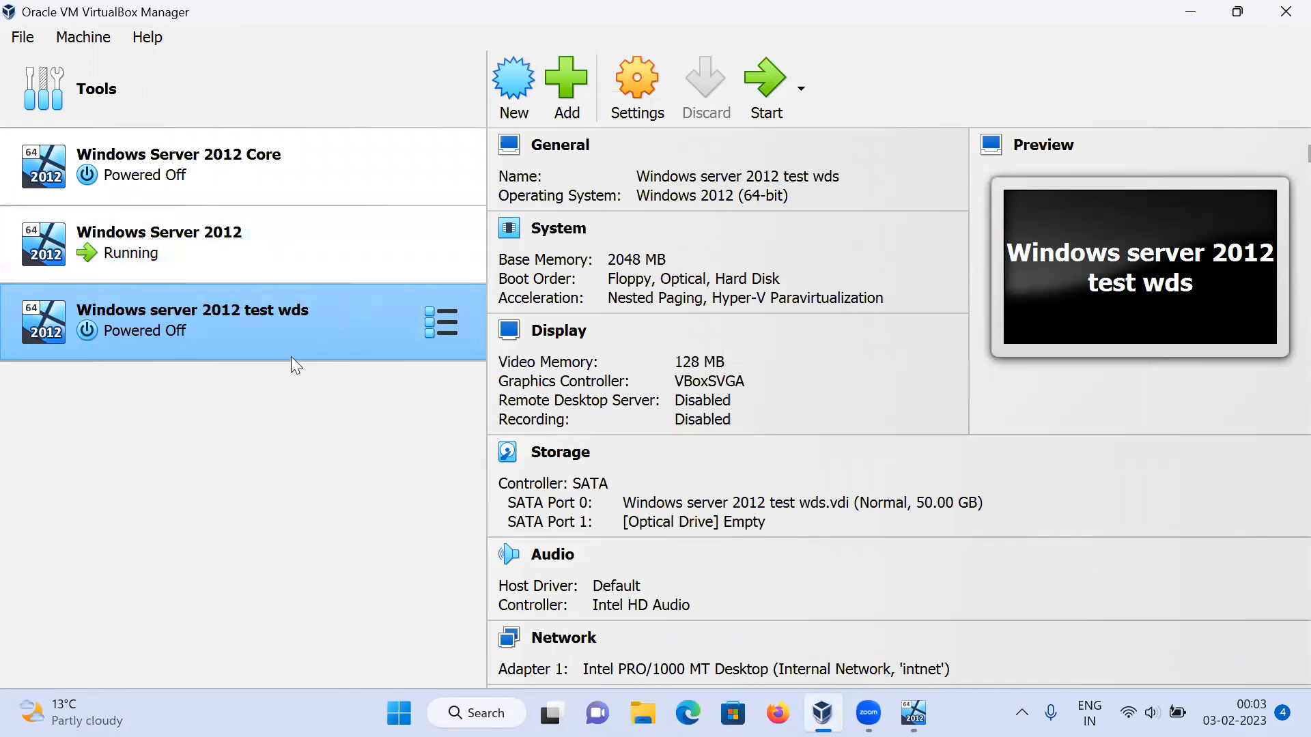
Set the Windows server 2012 test wds machine to boot from Network only, moved first in the order, with Floppy, Optical and Hard Disk disabled
click(647, 110)
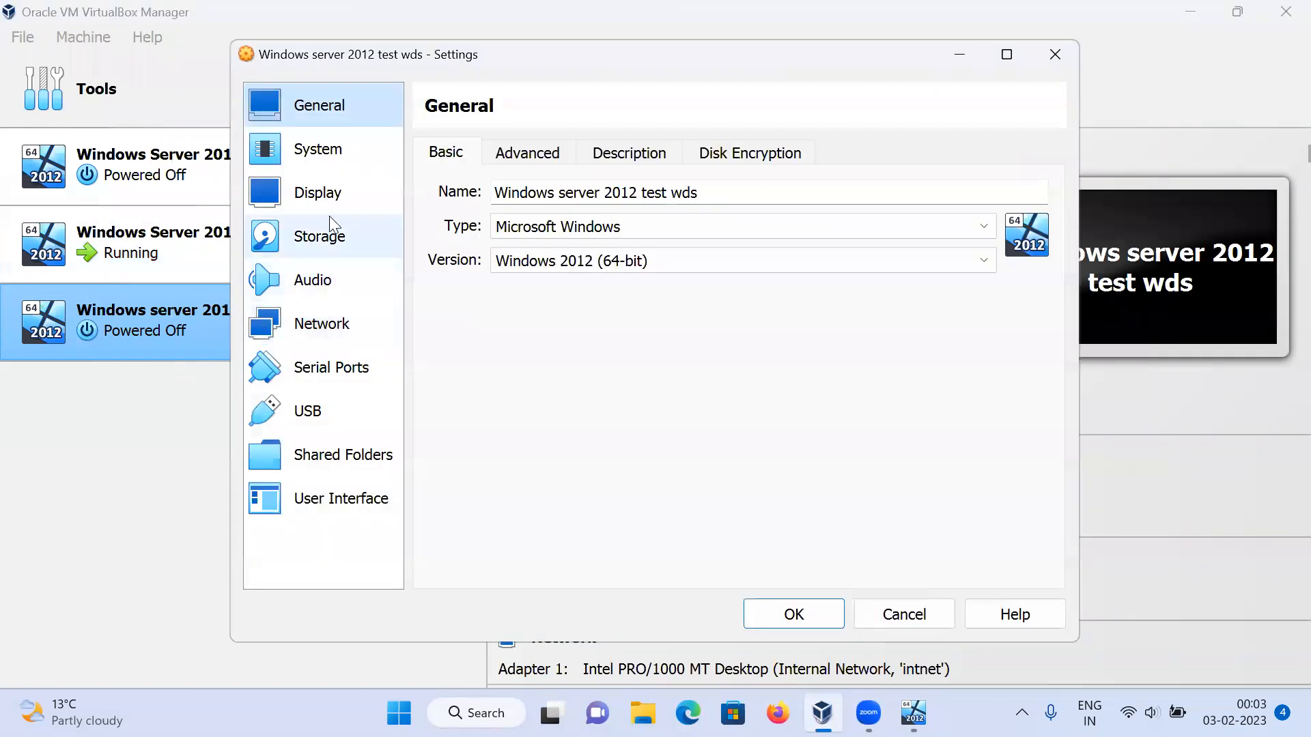
click(330, 162)
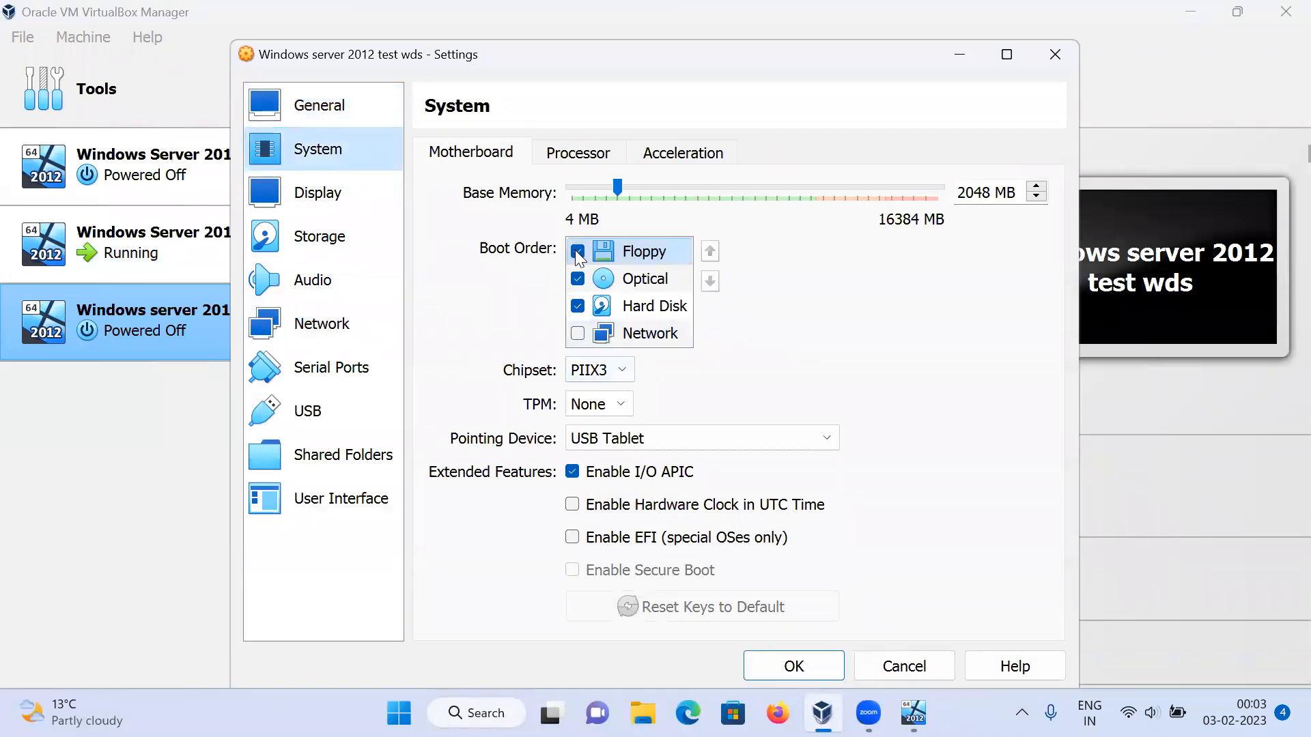
click(665, 334)
click(710, 251)
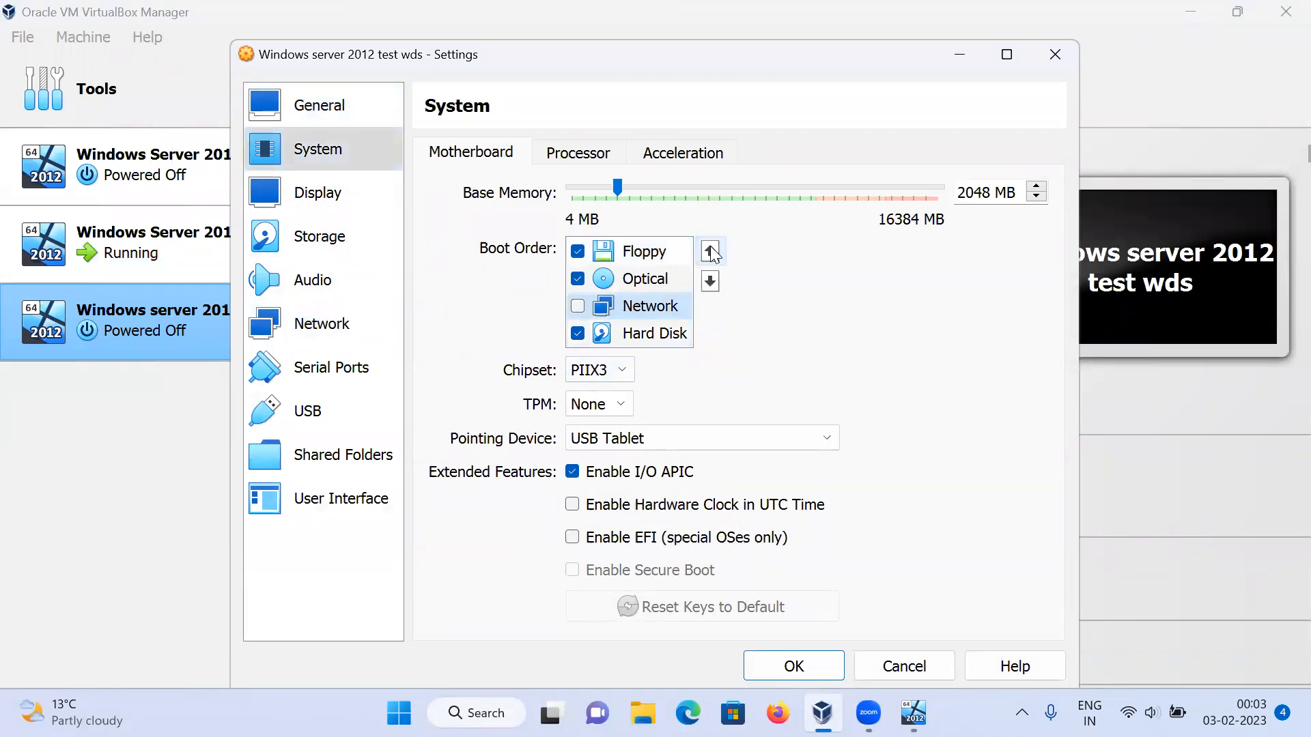
click(710, 251)
click(710, 252)
click(577, 252)
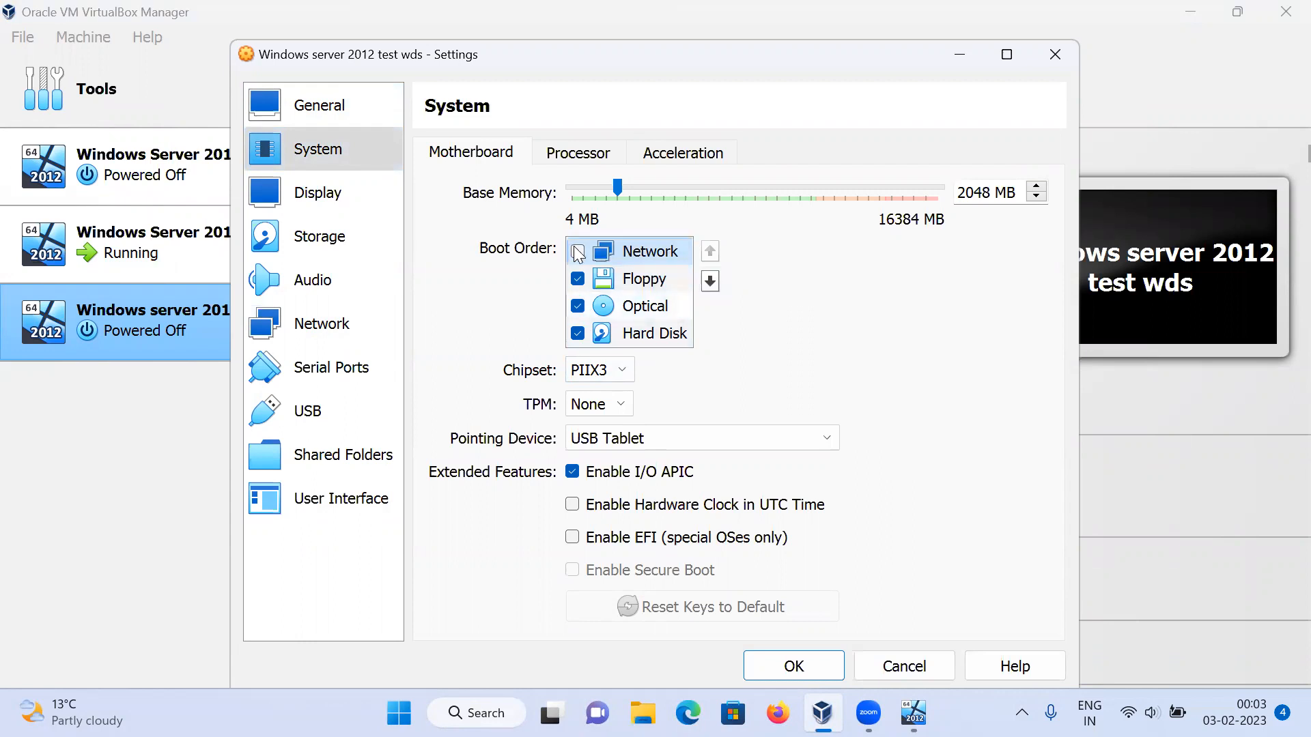
click(577, 278)
click(577, 306)
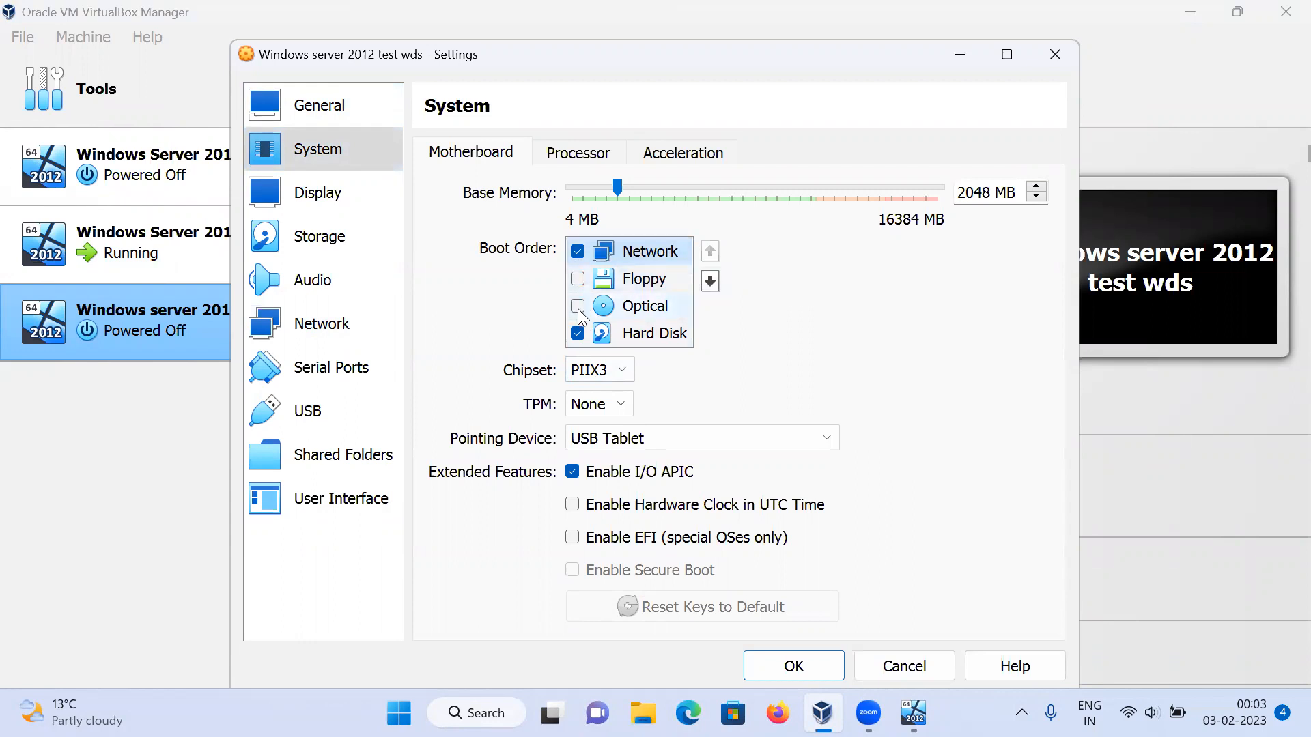
click(578, 333)
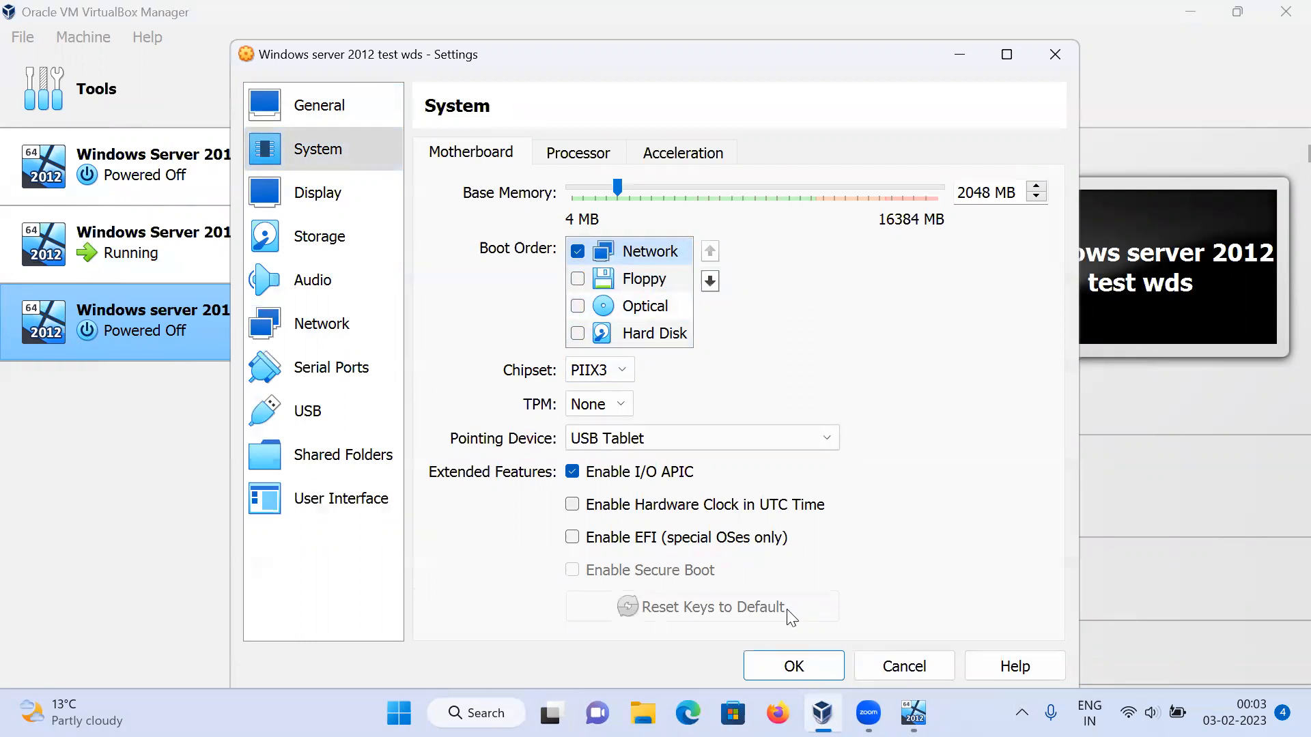
click(786, 667)
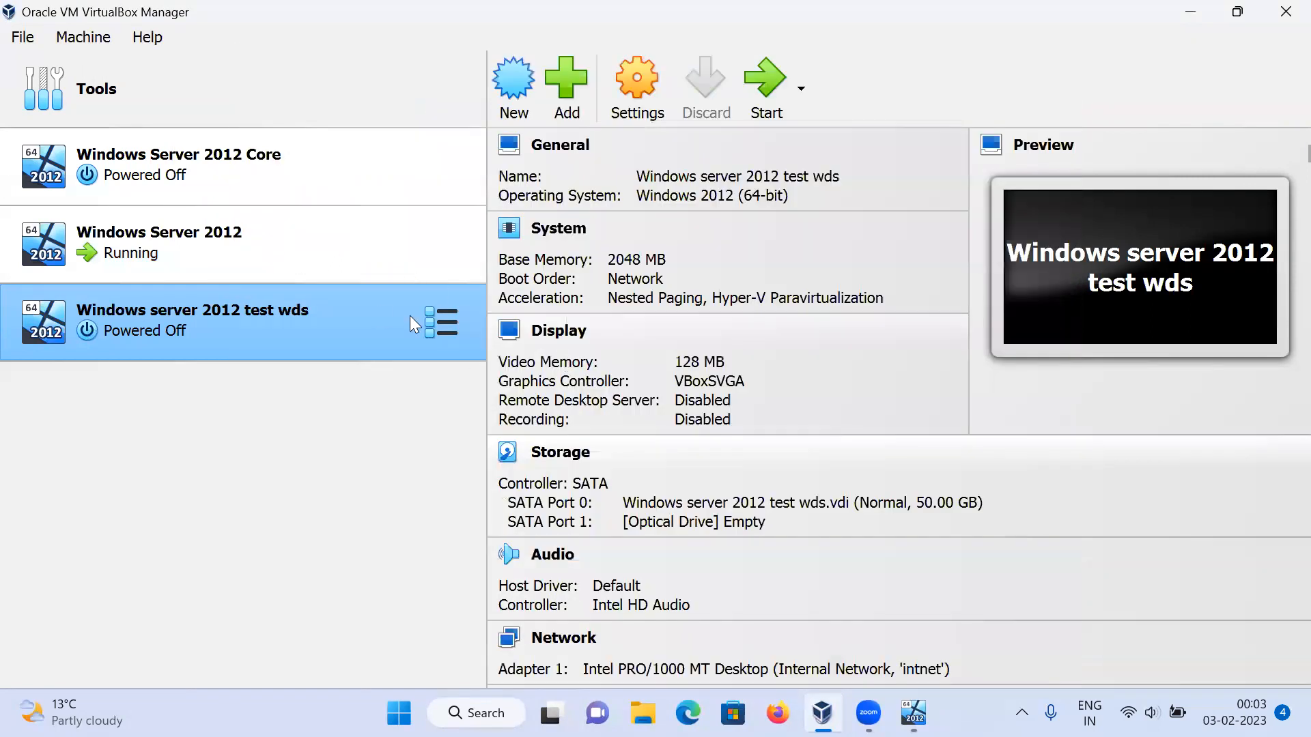
Start the Windows server 2012 test wds machine and switch its window to full-screen mode
click(758, 99)
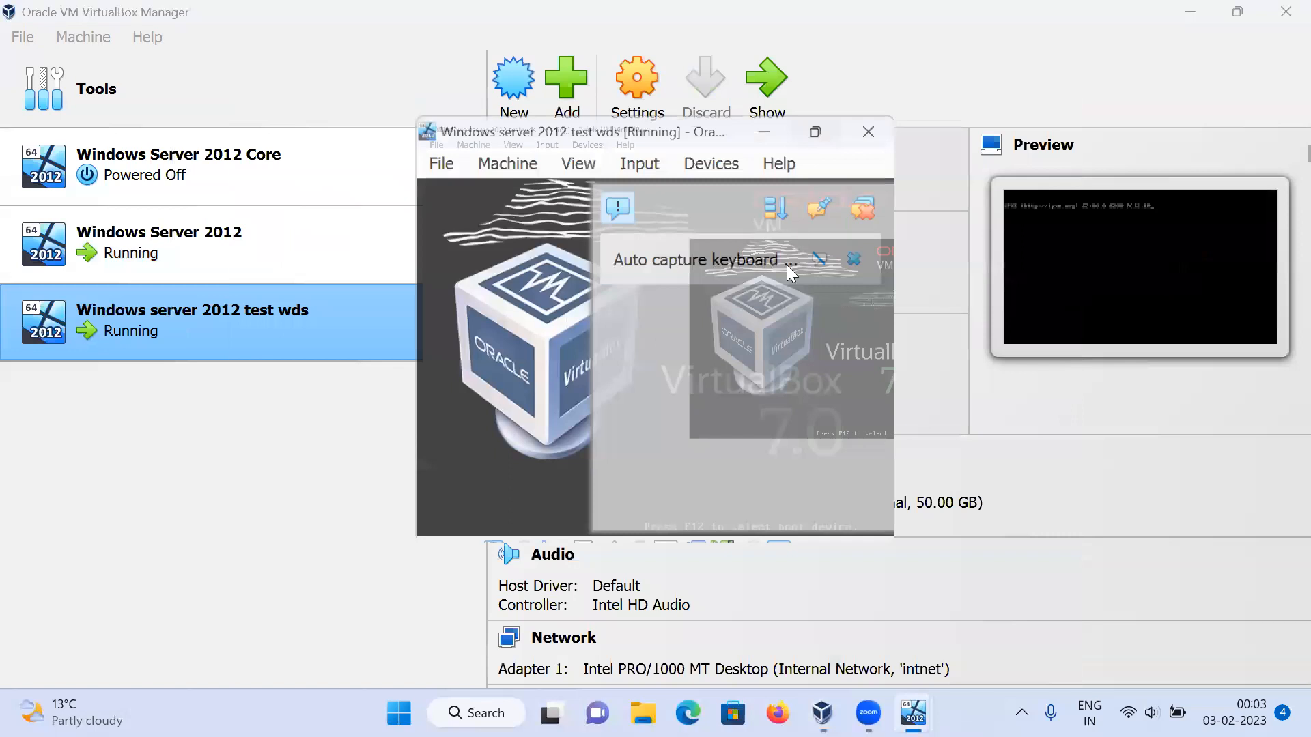
click(801, 138)
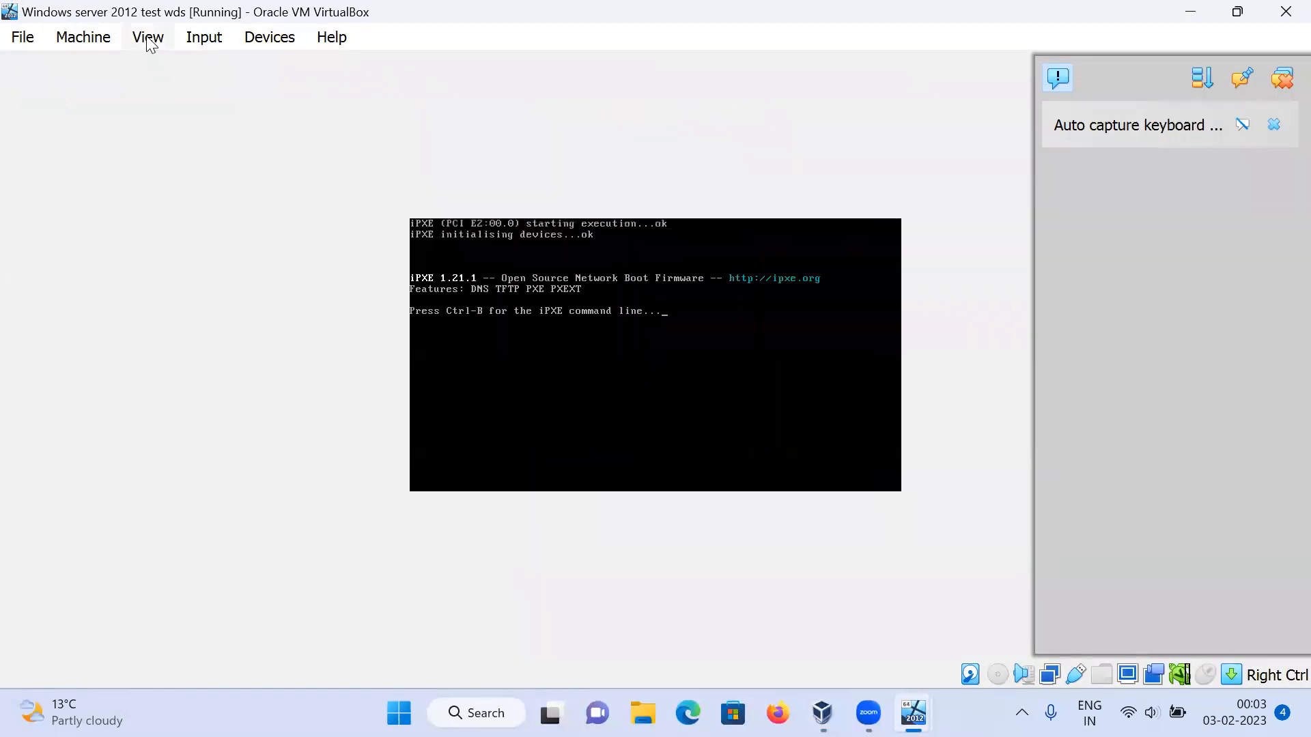
click(148, 37)
click(169, 64)
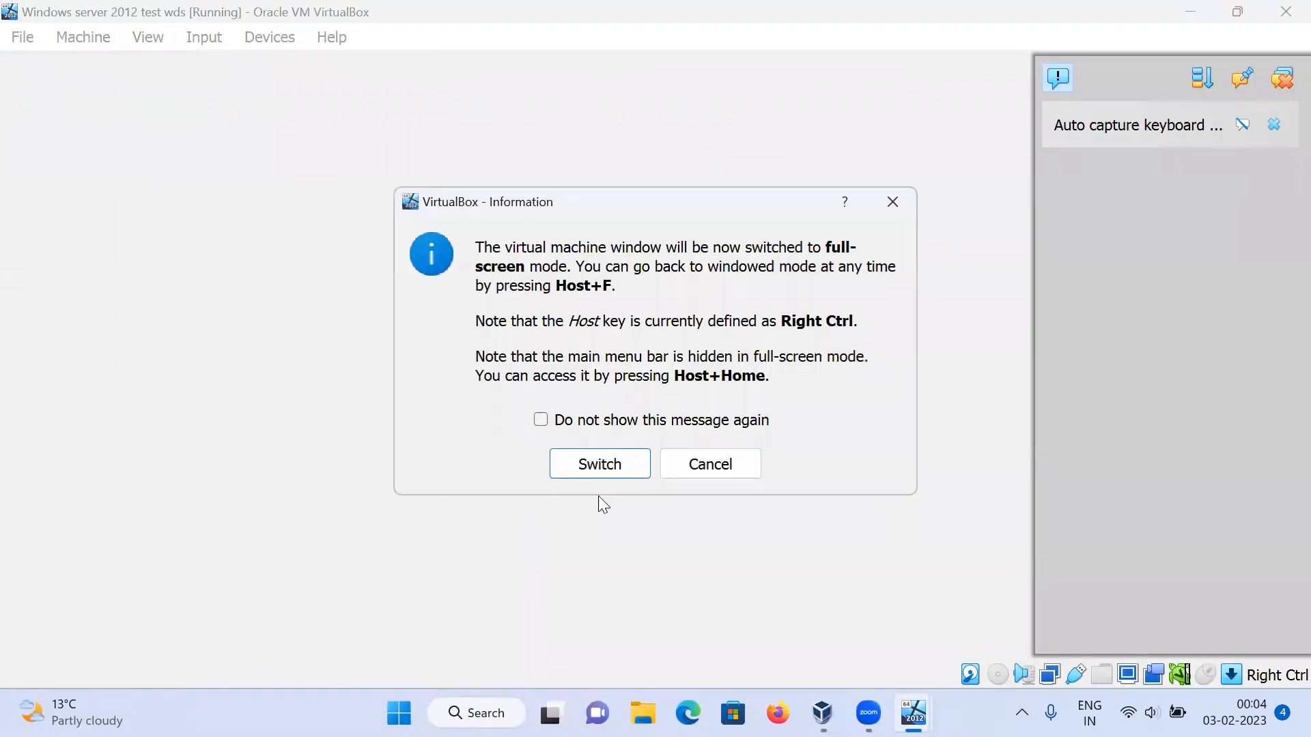
click(609, 458)
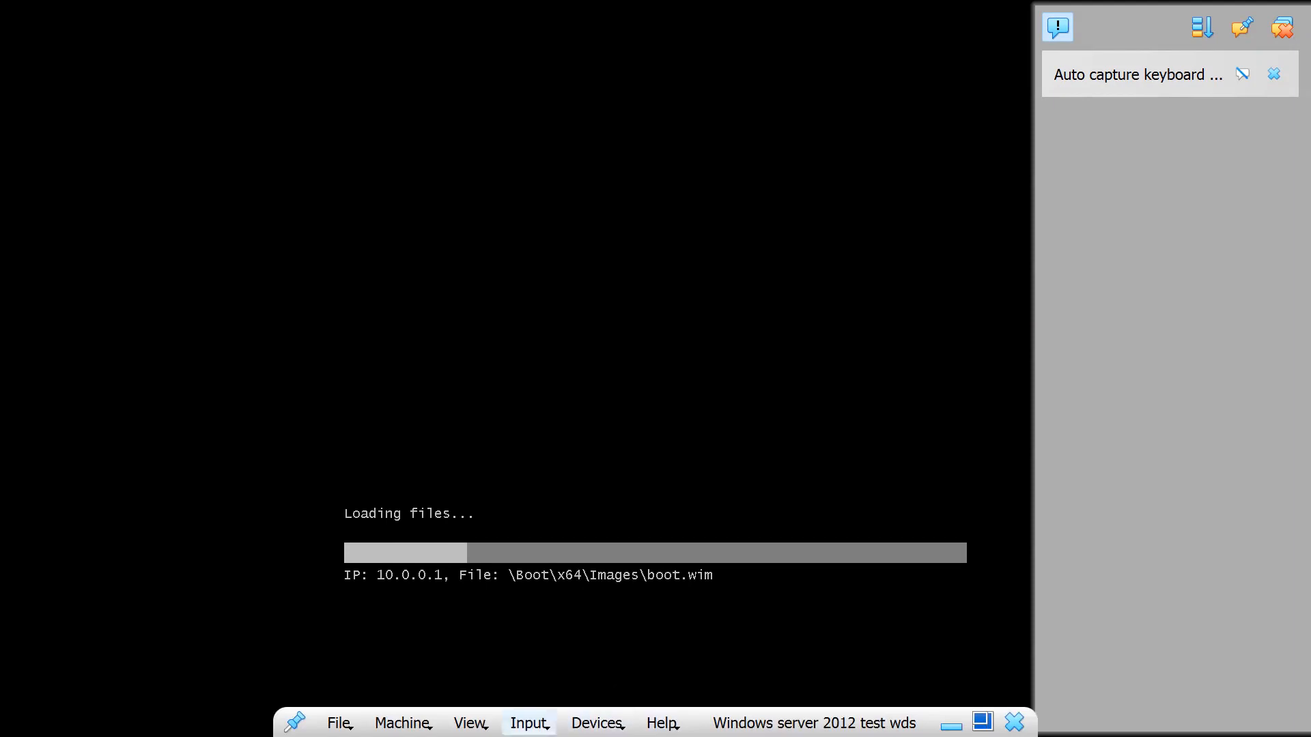
Leave the test machine's full-screen mode and switch to the Windows Server 2012 machine's window
click(470, 723)
click(513, 503)
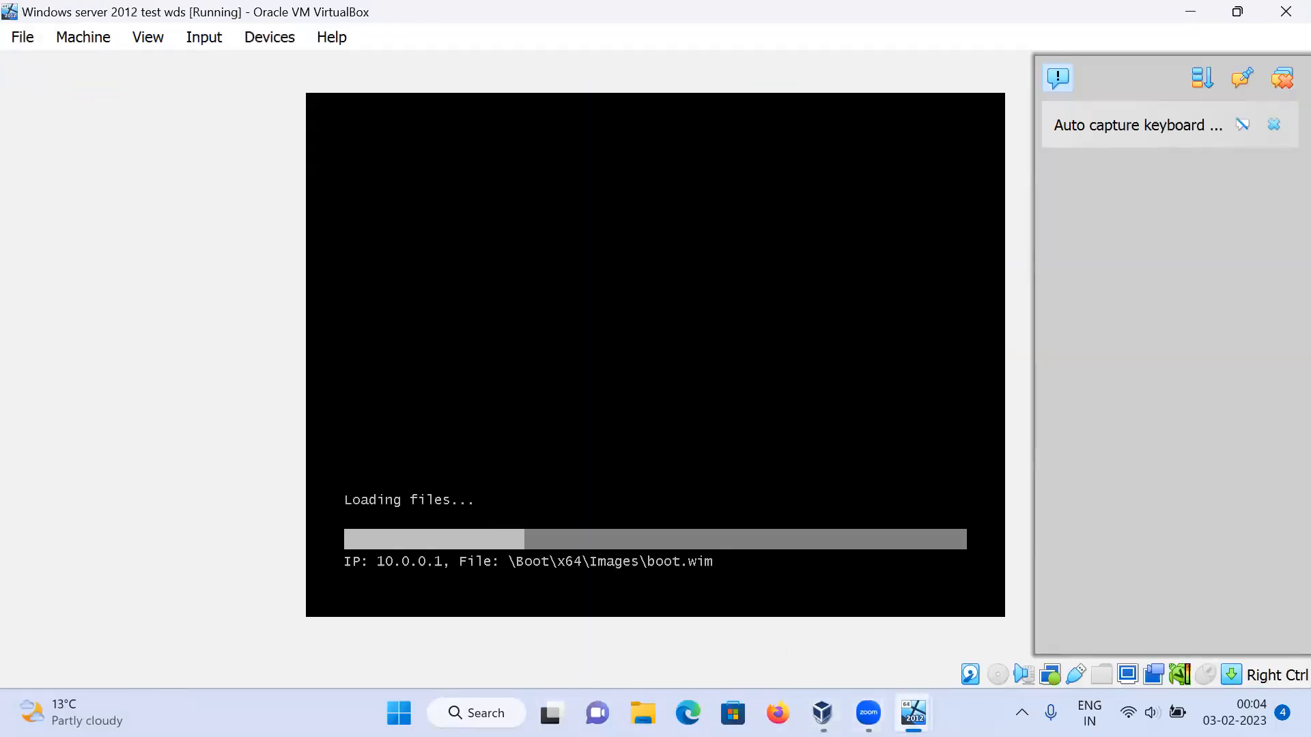
mouse_move(884, 679)
click(821, 608)
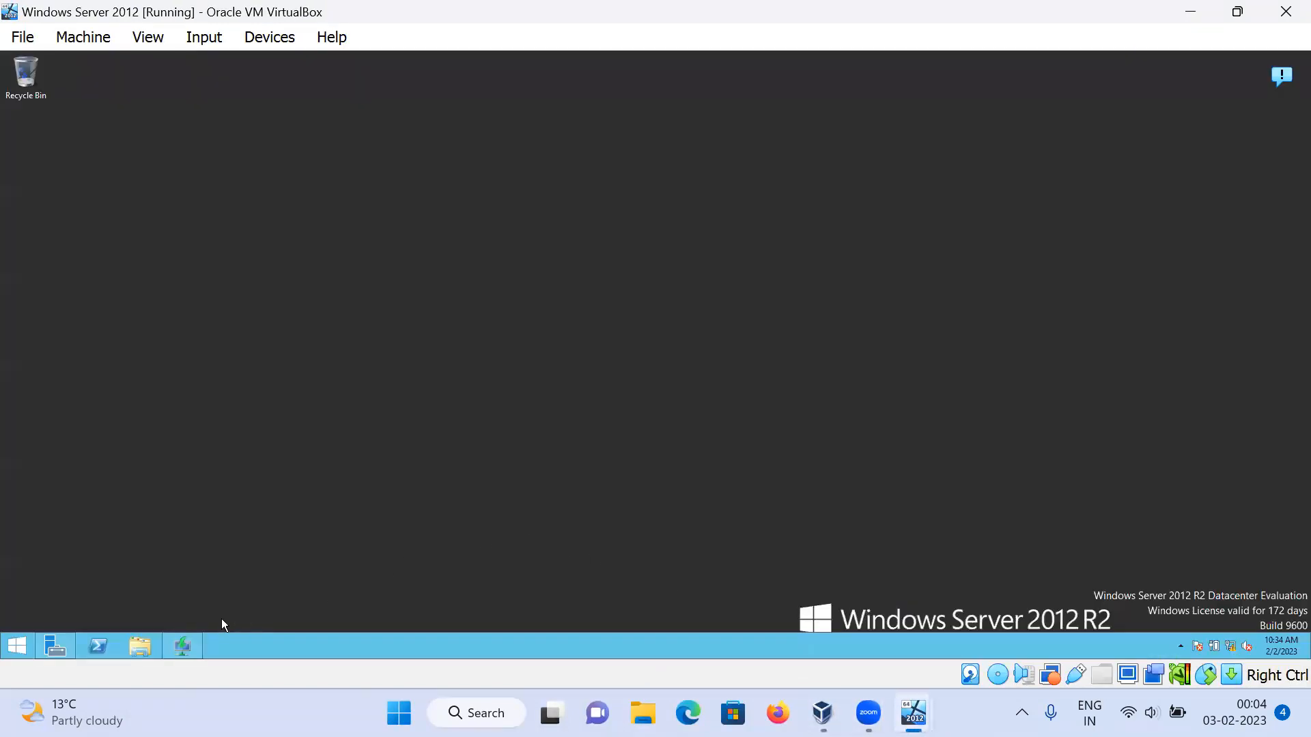
Open DHCP Manager for the local server from the DHCP role page in Server Manager
click(48, 636)
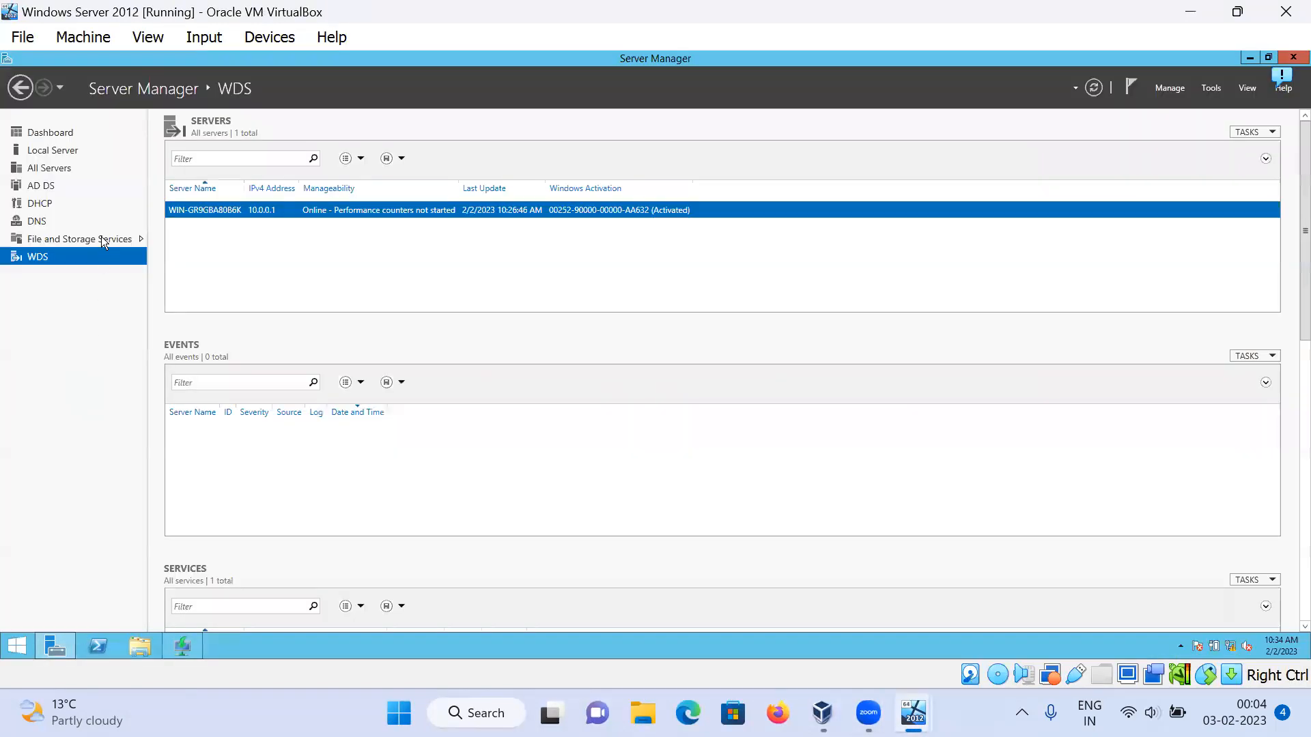
click(42, 203)
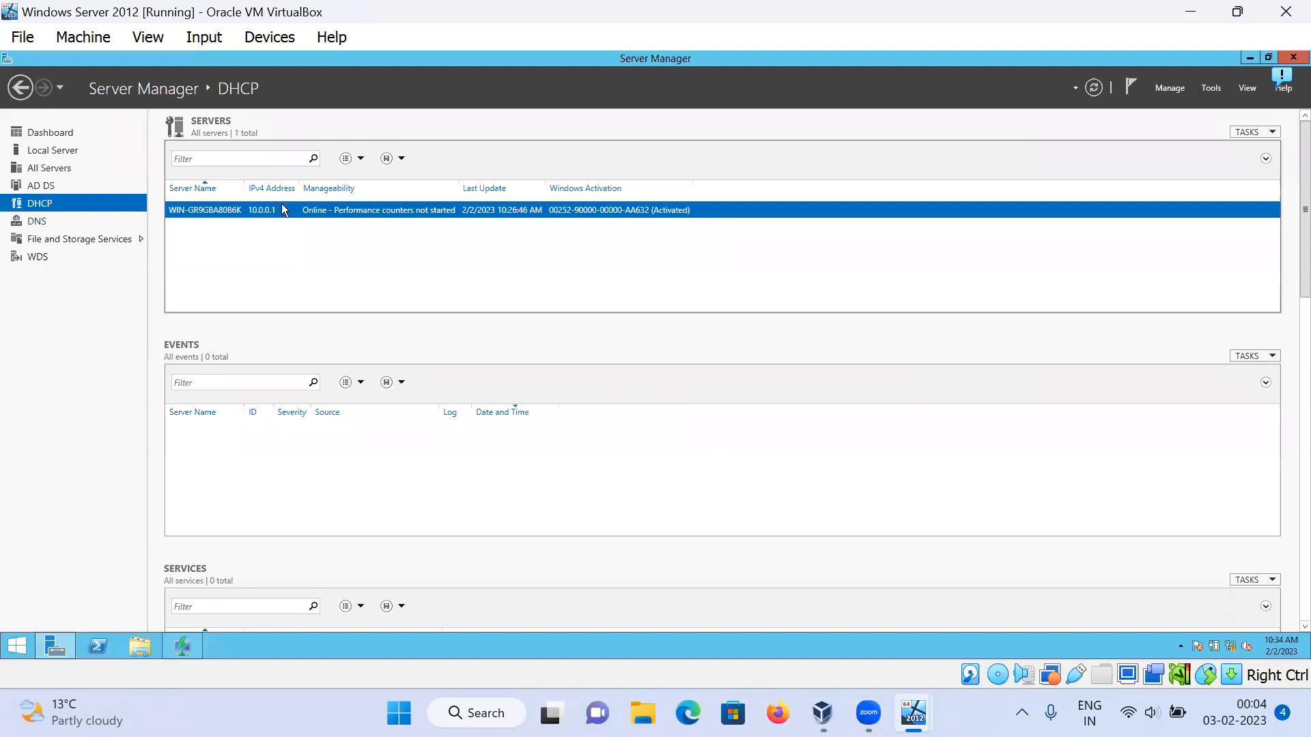
right_click(358, 197)
click(328, 208)
right_click(328, 207)
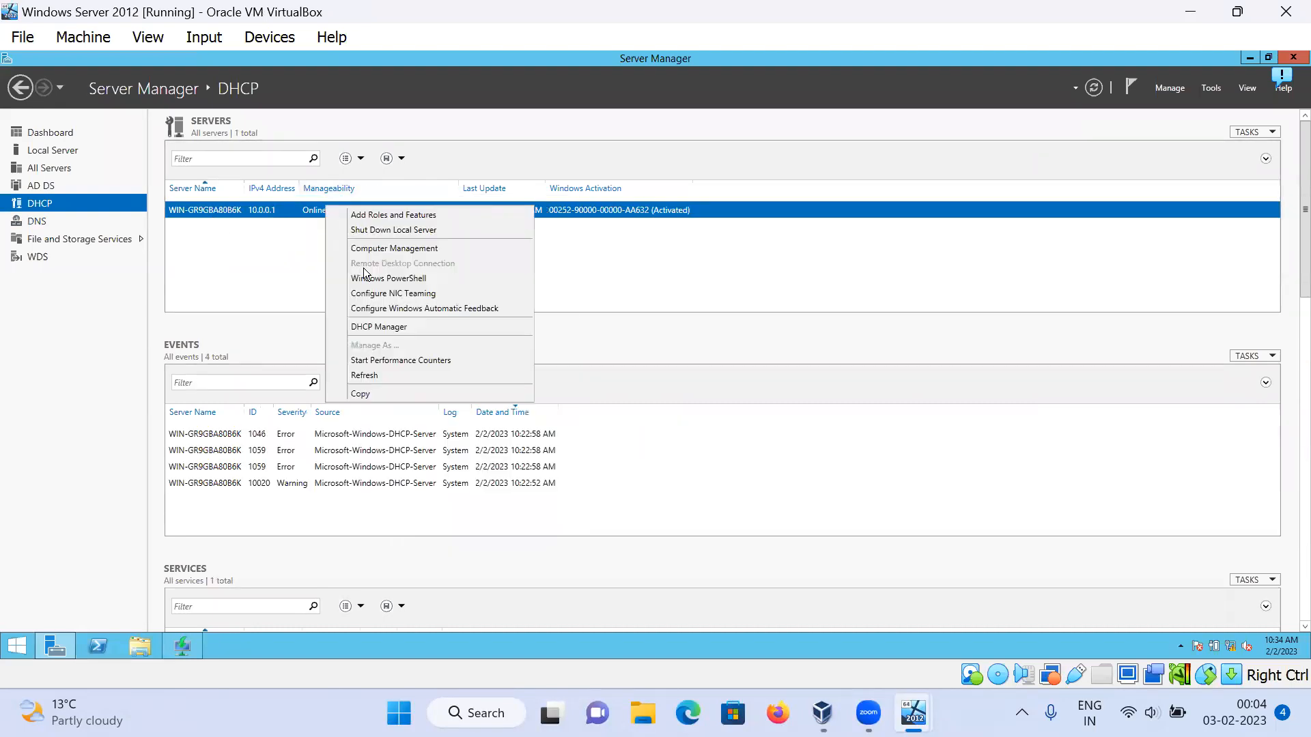
click(377, 329)
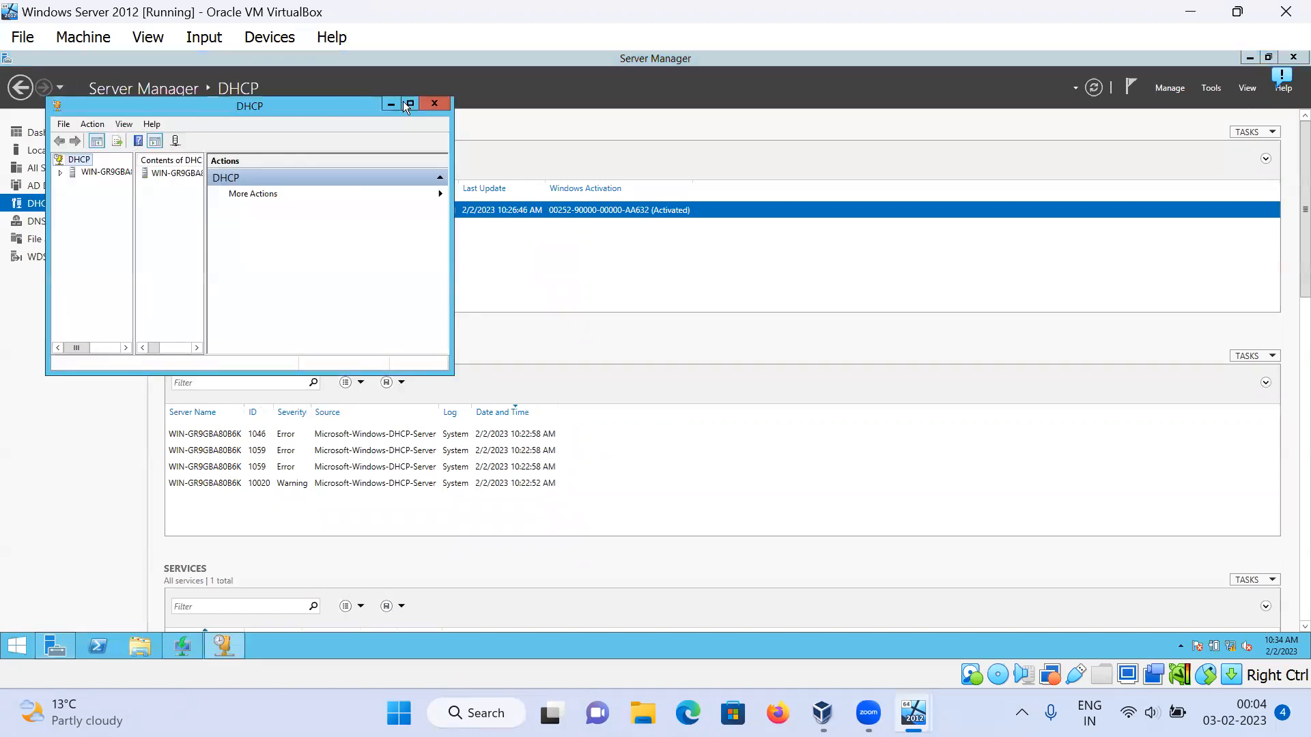
Examine the Address Leases of the IPv4 scope wds in the maximized DHCP console, widening the Unique ID column
click(409, 104)
click(11, 123)
click(49, 134)
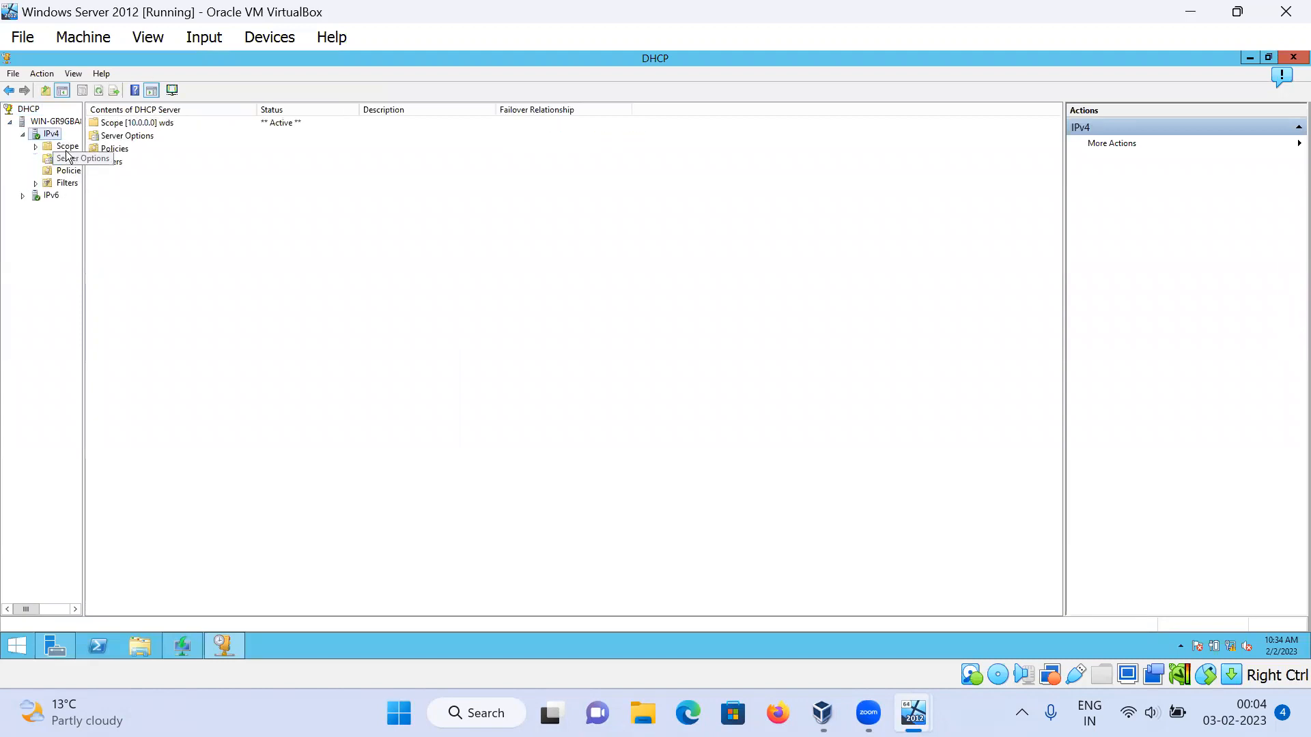
double_click(67, 147)
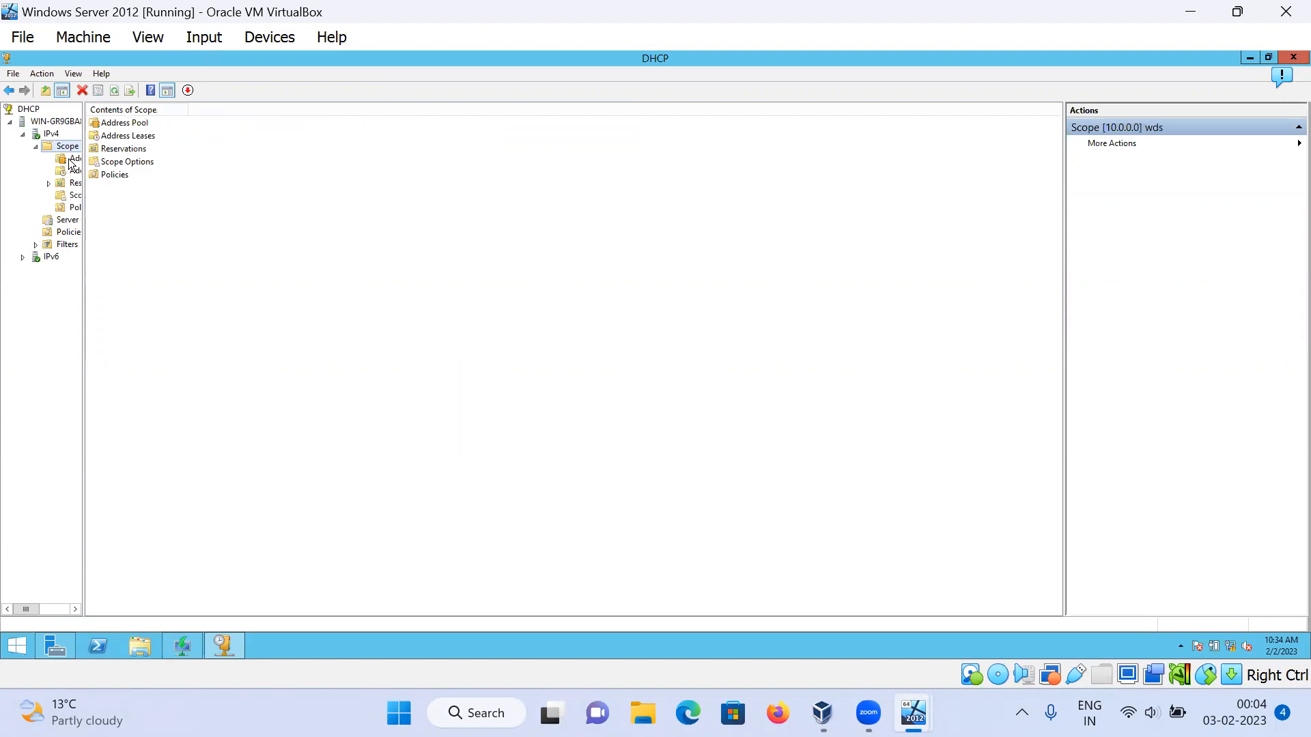
double_click(127, 136)
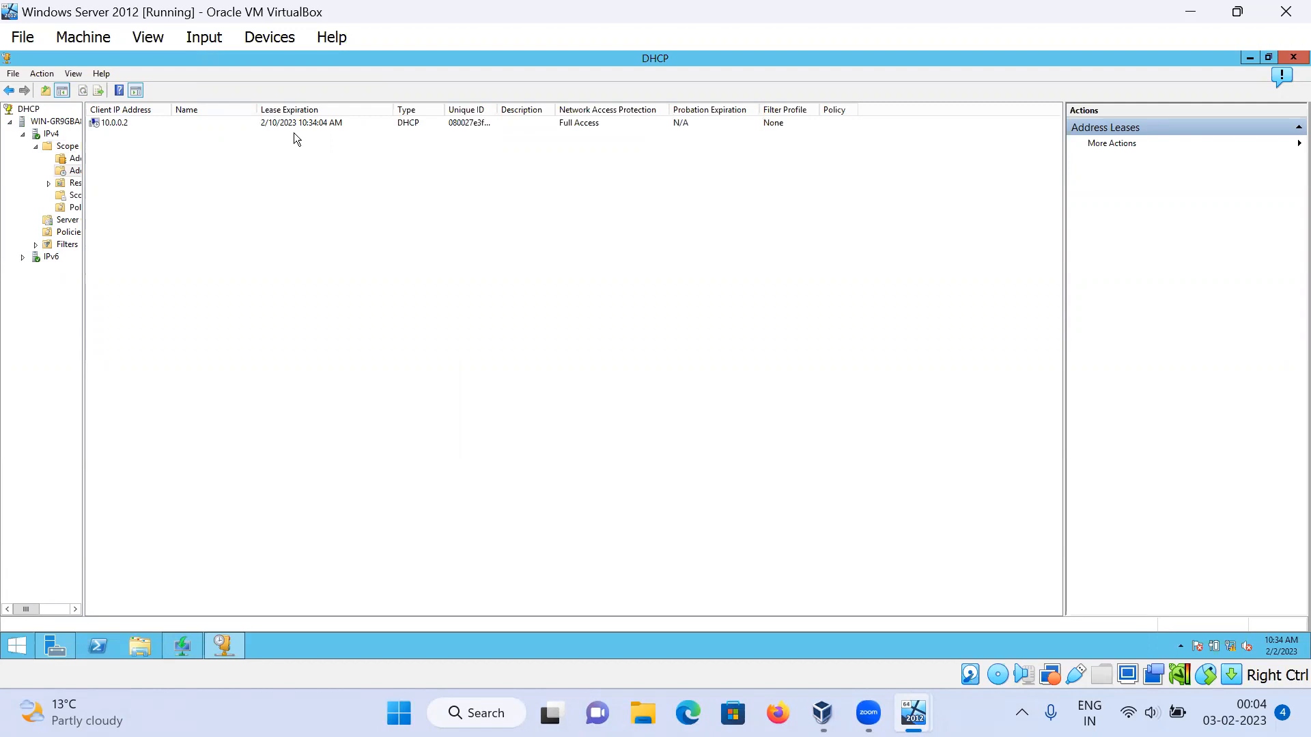
drag(498, 110, 583, 110)
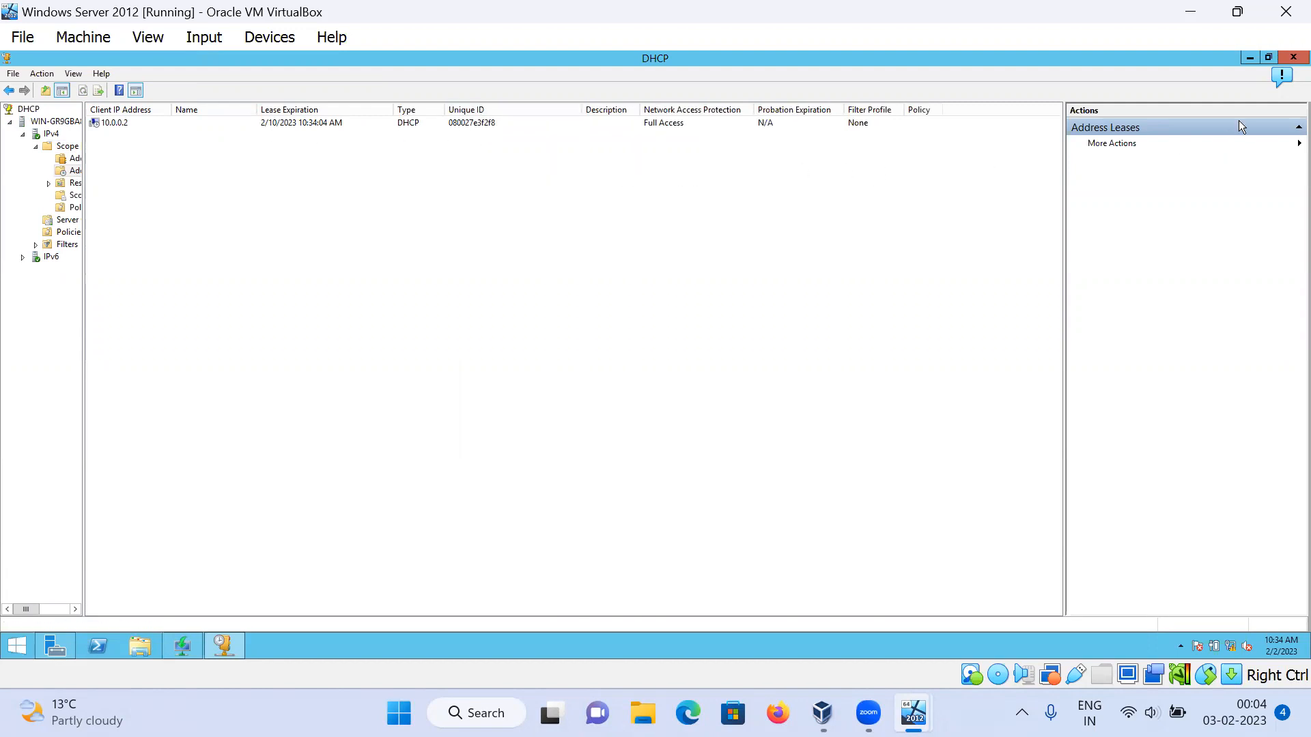
Minimize the DHCP console and Server Manager, and show the Windows server 2012 test wds machine in full-screen mode
click(1249, 58)
click(1249, 58)
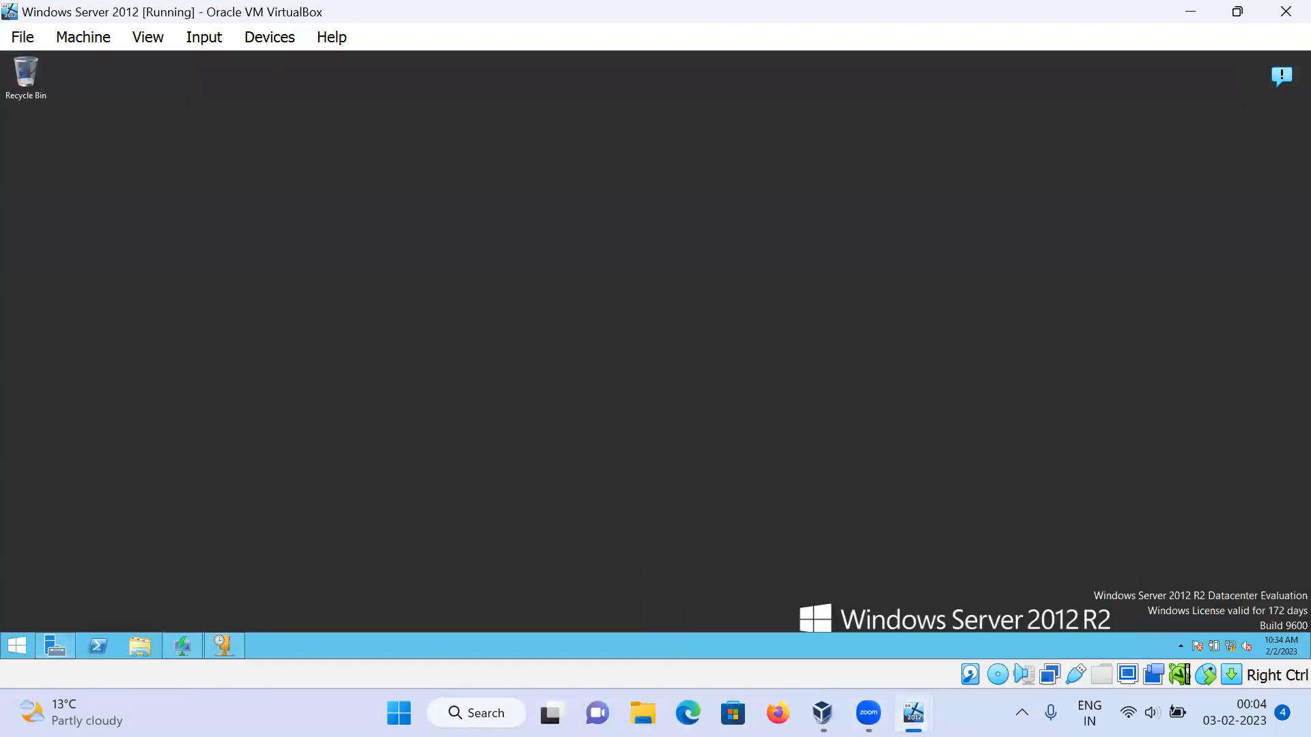
mouse_move(914, 714)
click(1002, 607)
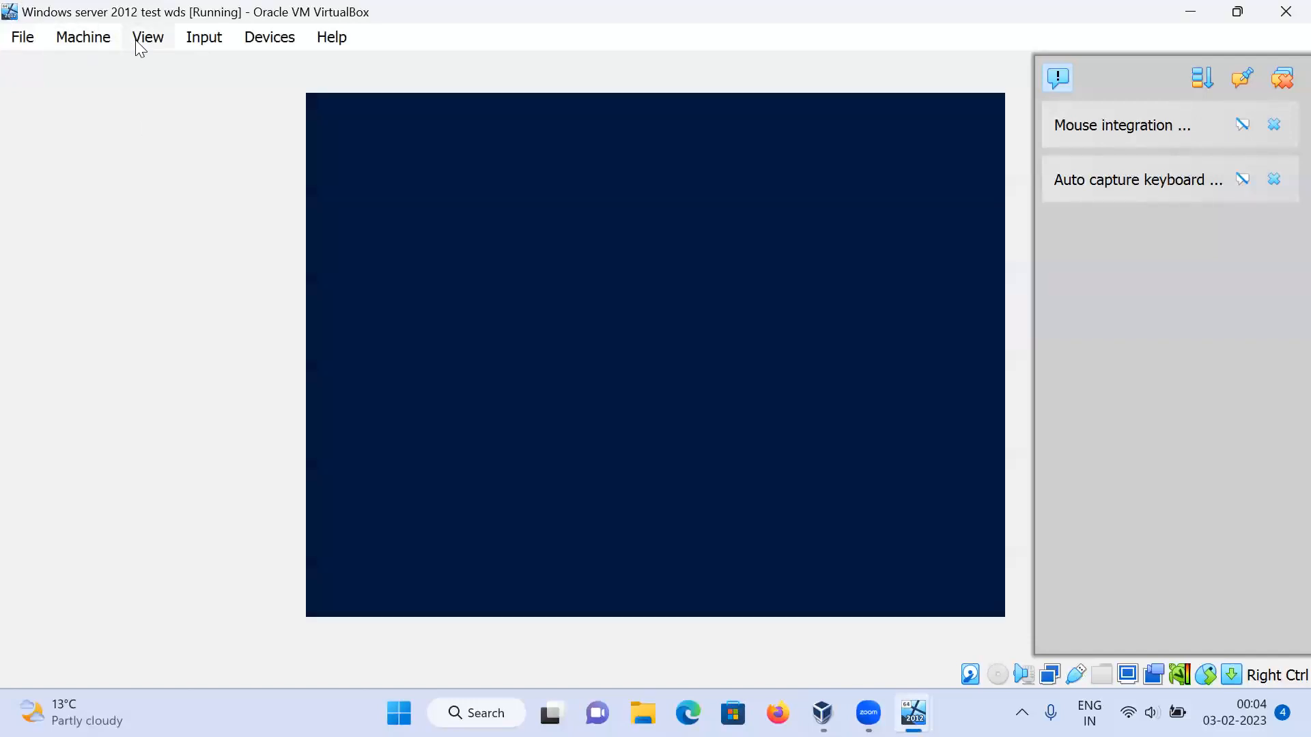
click(140, 40)
click(205, 67)
click(602, 461)
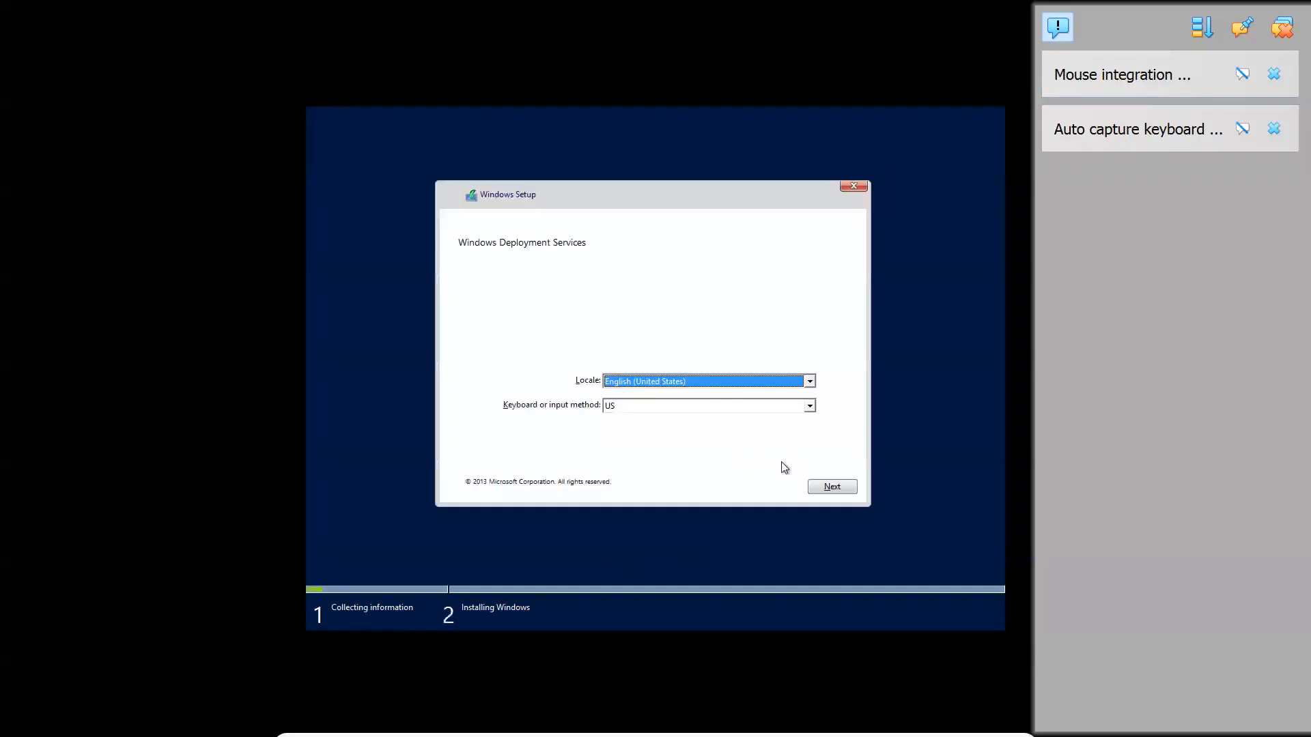
Sign in to the deployment server as techsolutions.com\Administrator with the account password and start installing Windows on Drive 0 Unallocated Space
click(844, 488)
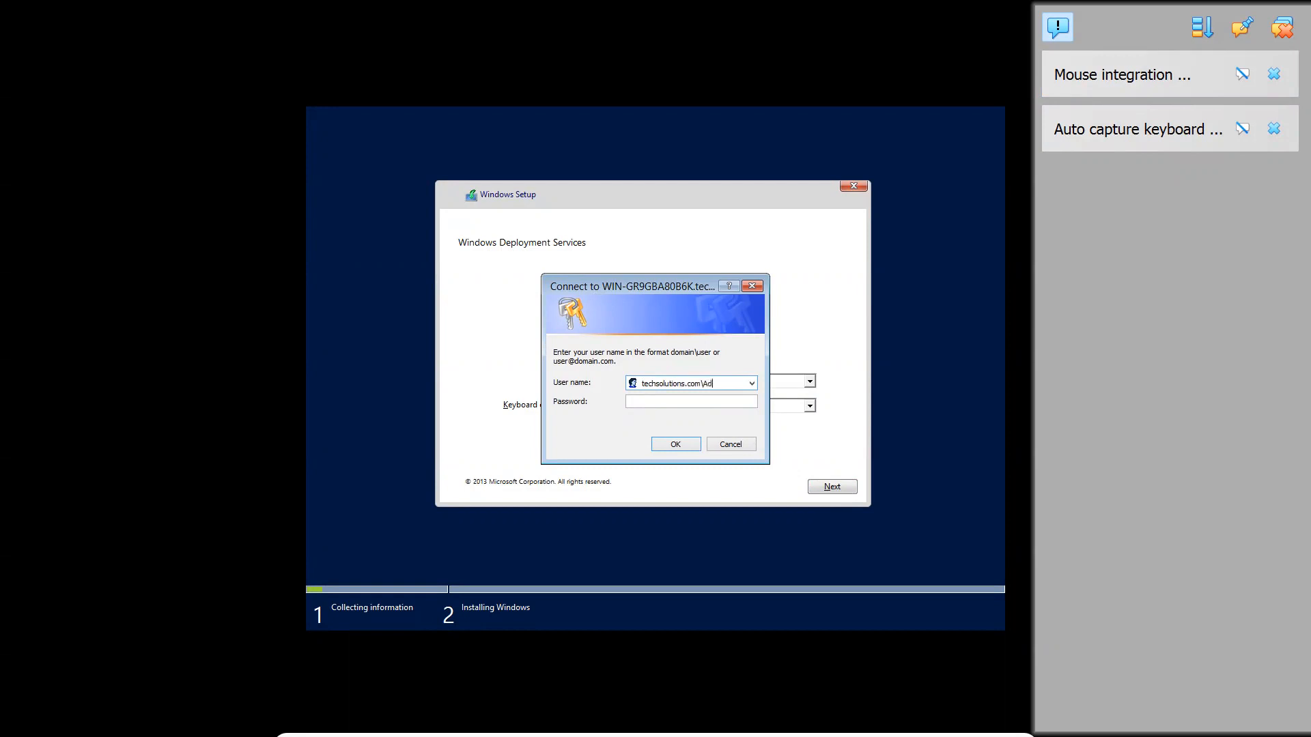
text(trator)
key(Return)
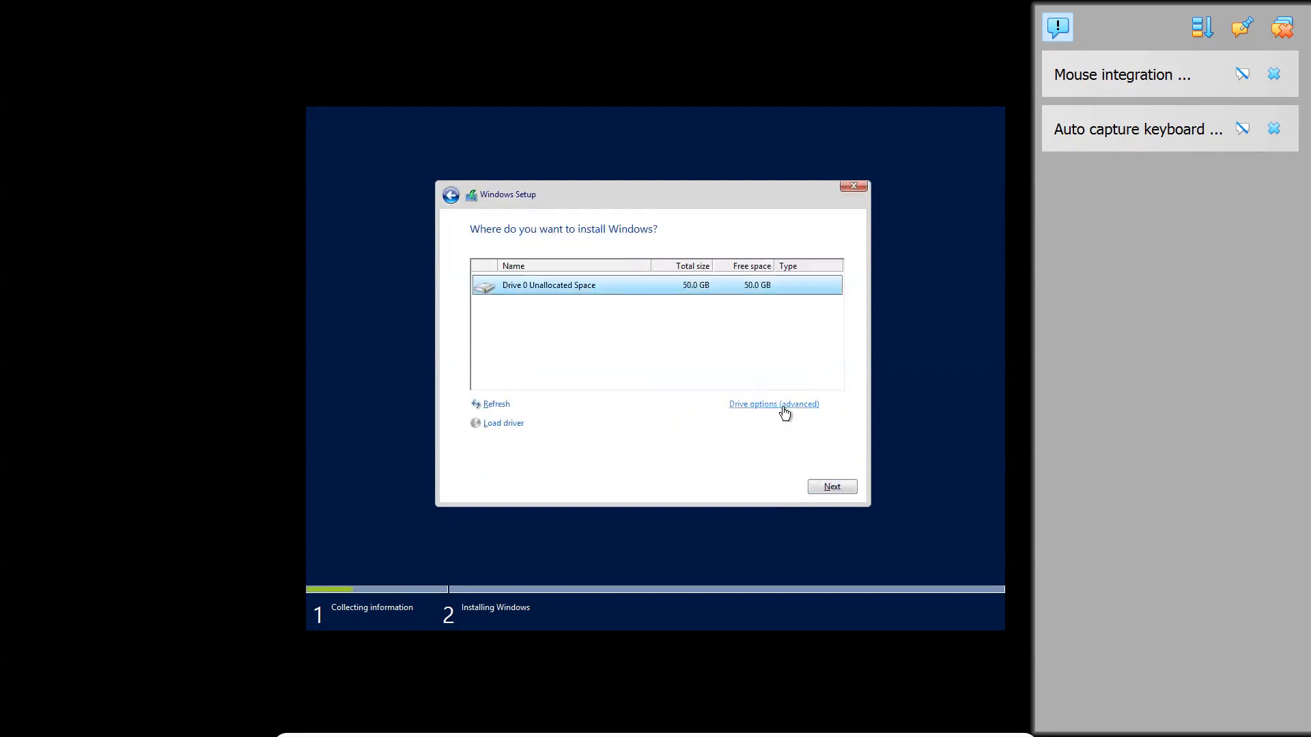
click(824, 486)
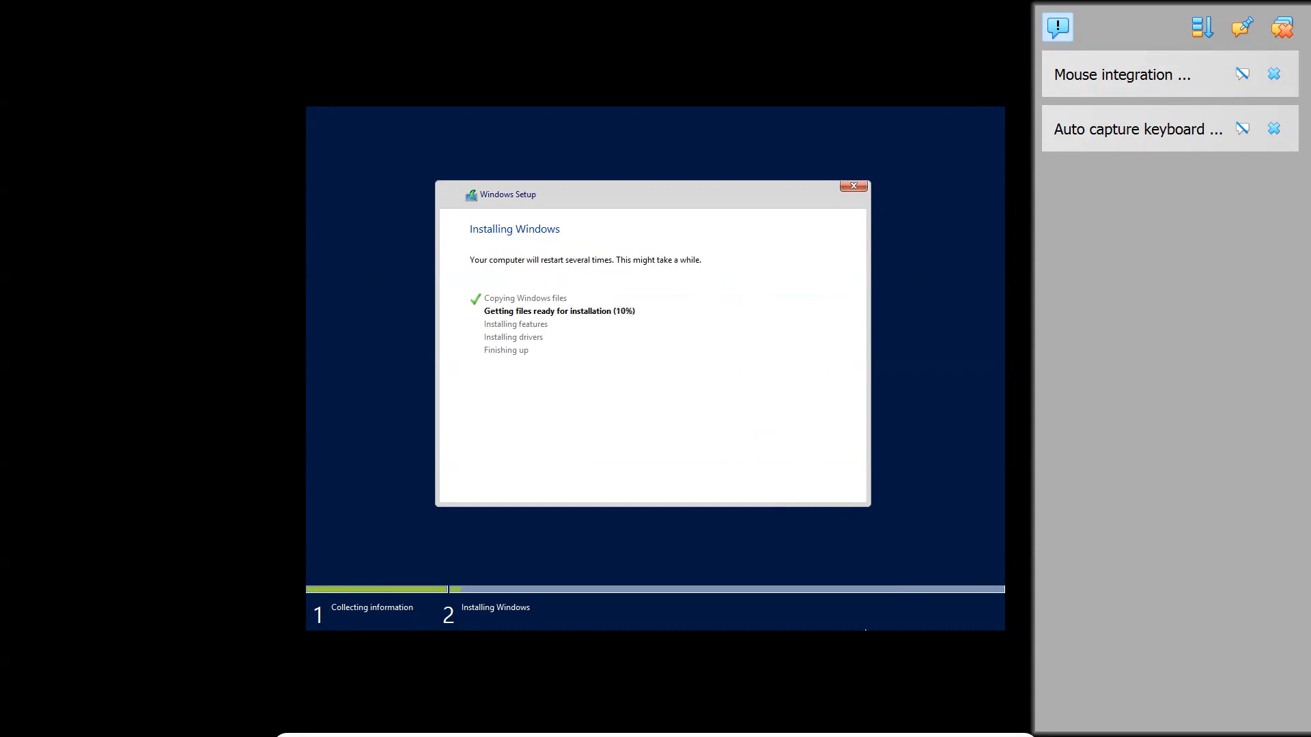
Exit full-screen mode on the installing test machine and return to the Windows Server 2012 machine
mouse_move(864, 736)
click(470, 723)
click(516, 505)
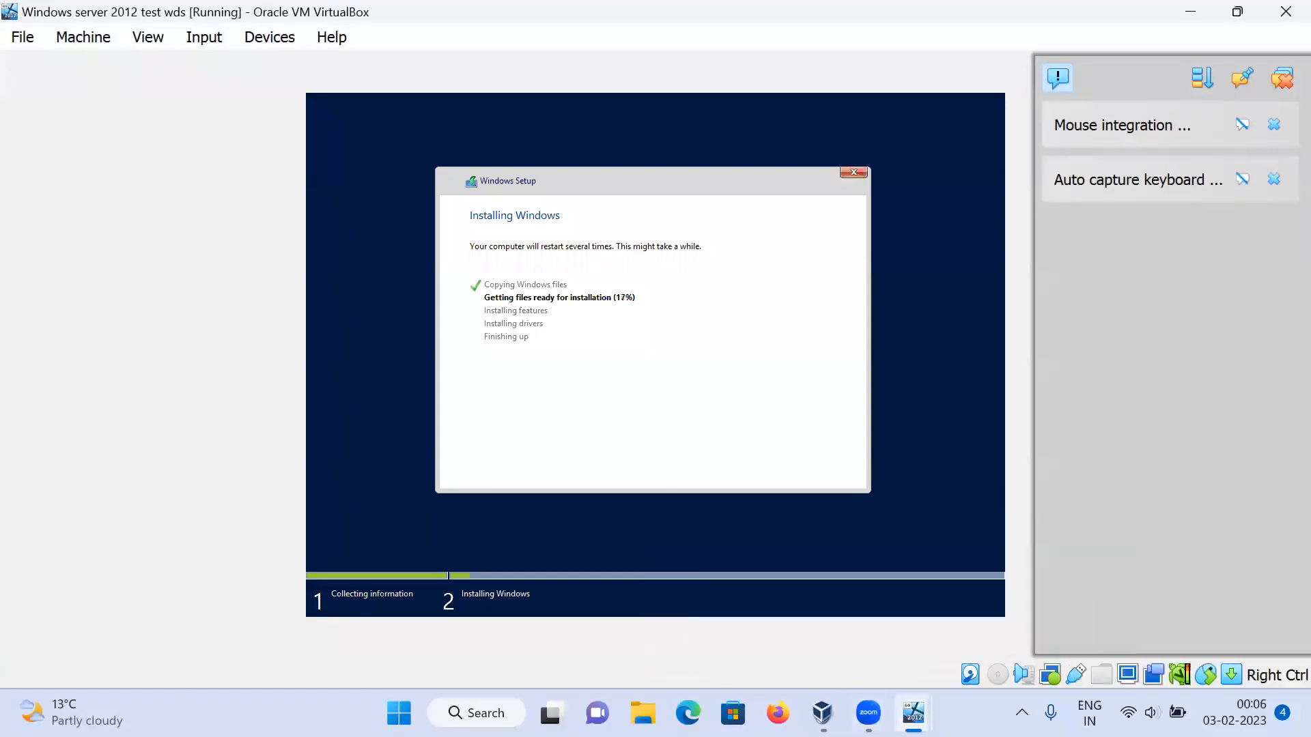
mouse_move(914, 712)
click(820, 588)
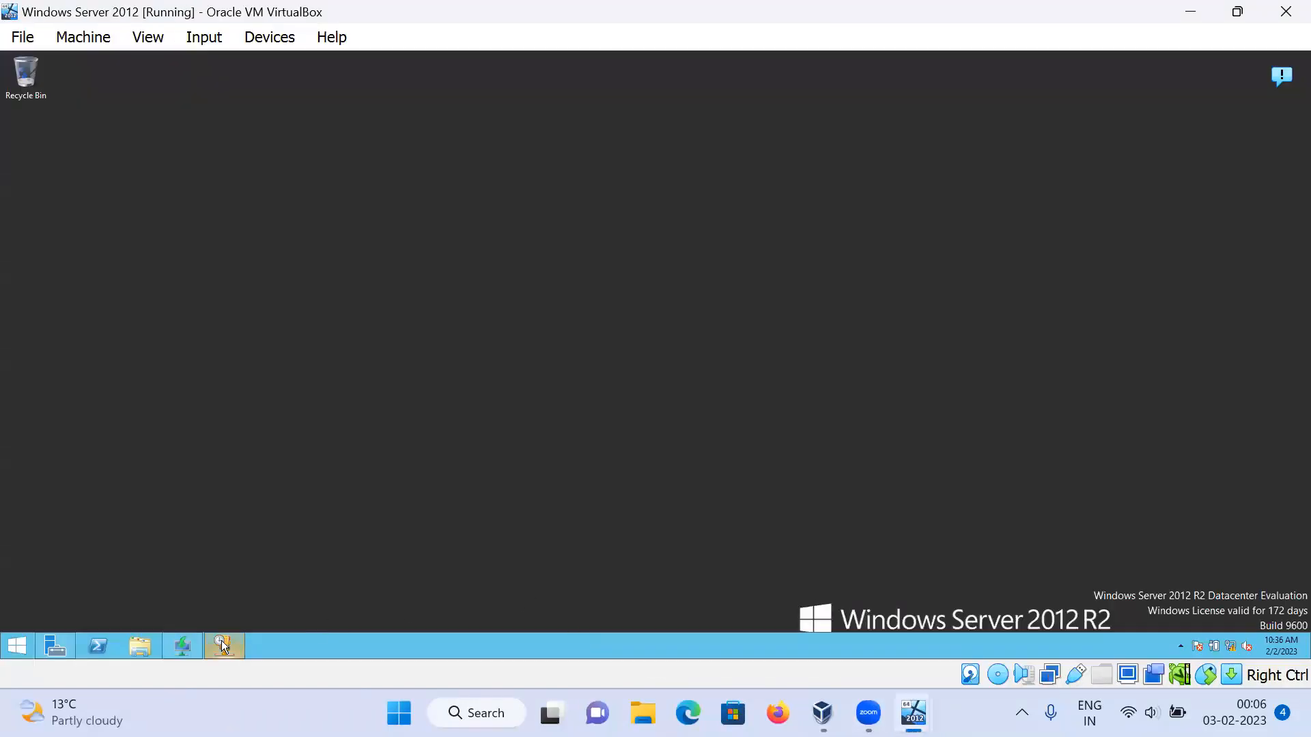
Review Pending Devices and the expanded Drivers folder in Windows Deployment Services, then minimize the console
click(181, 647)
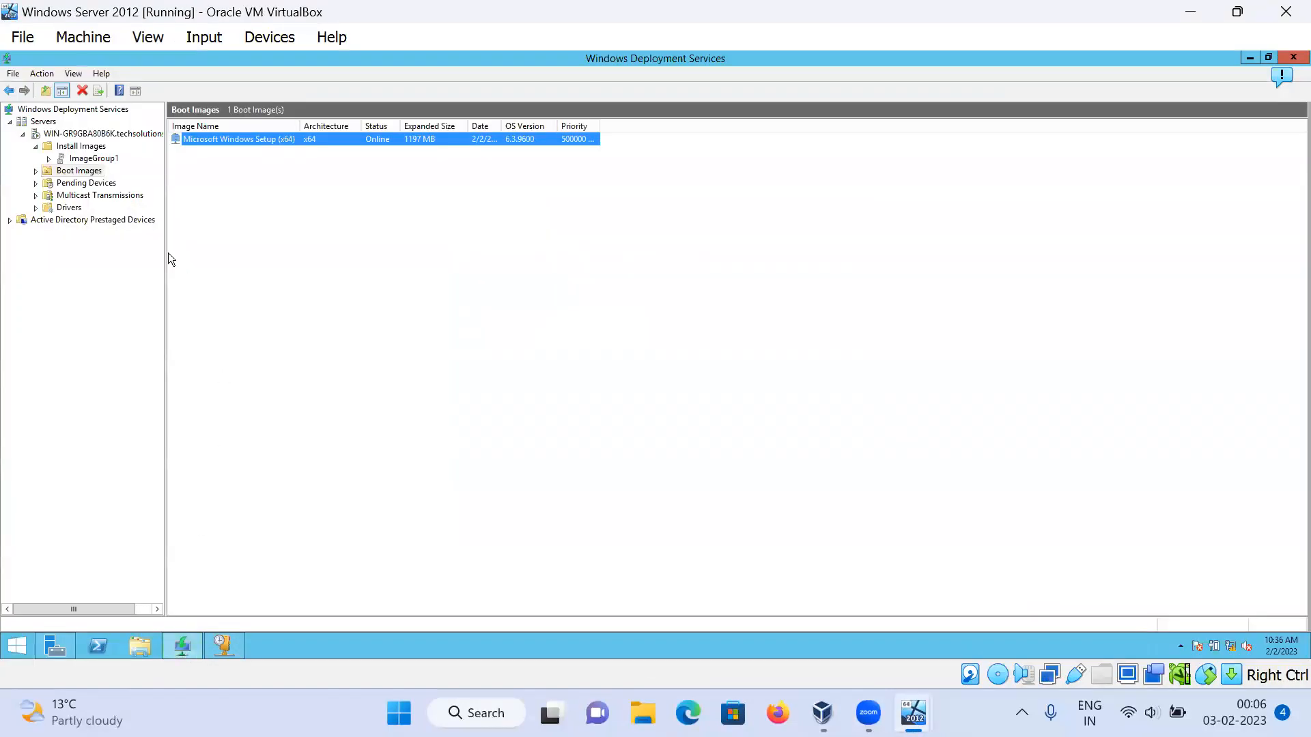
click(100, 185)
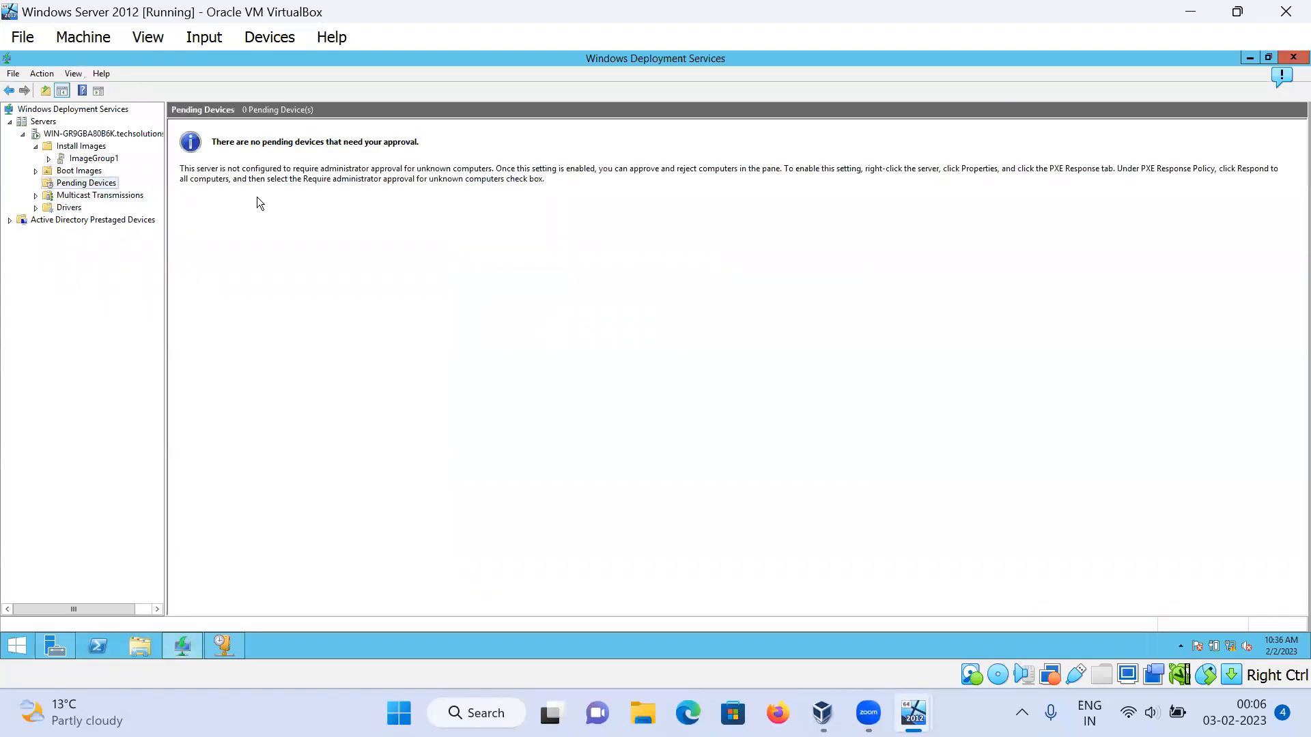
double_click(83, 208)
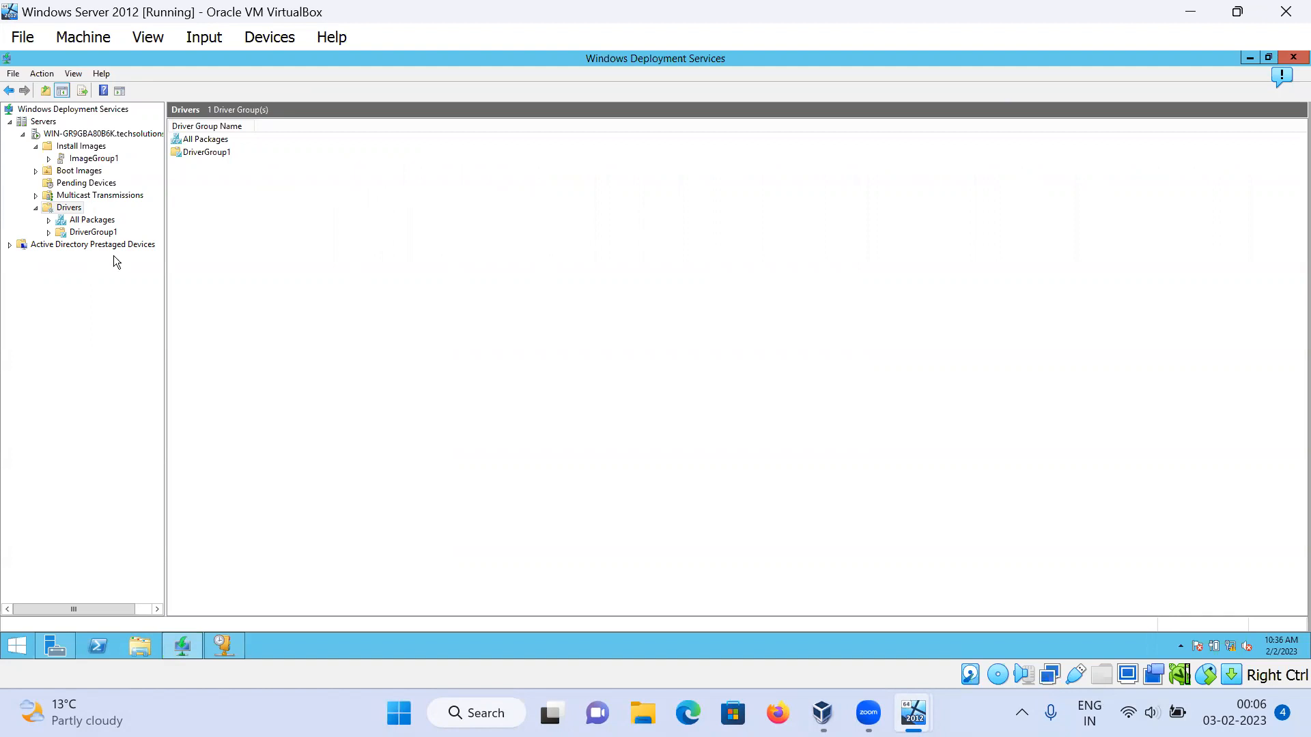
click(1249, 58)
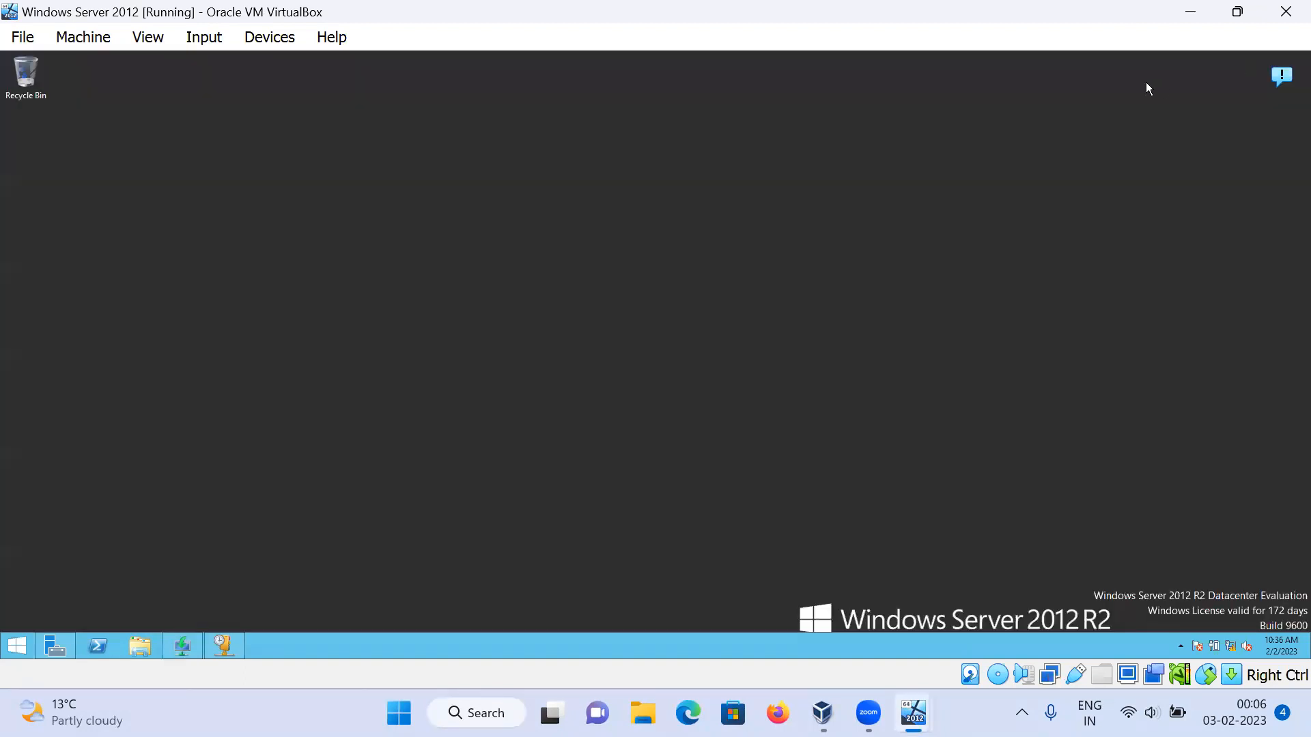